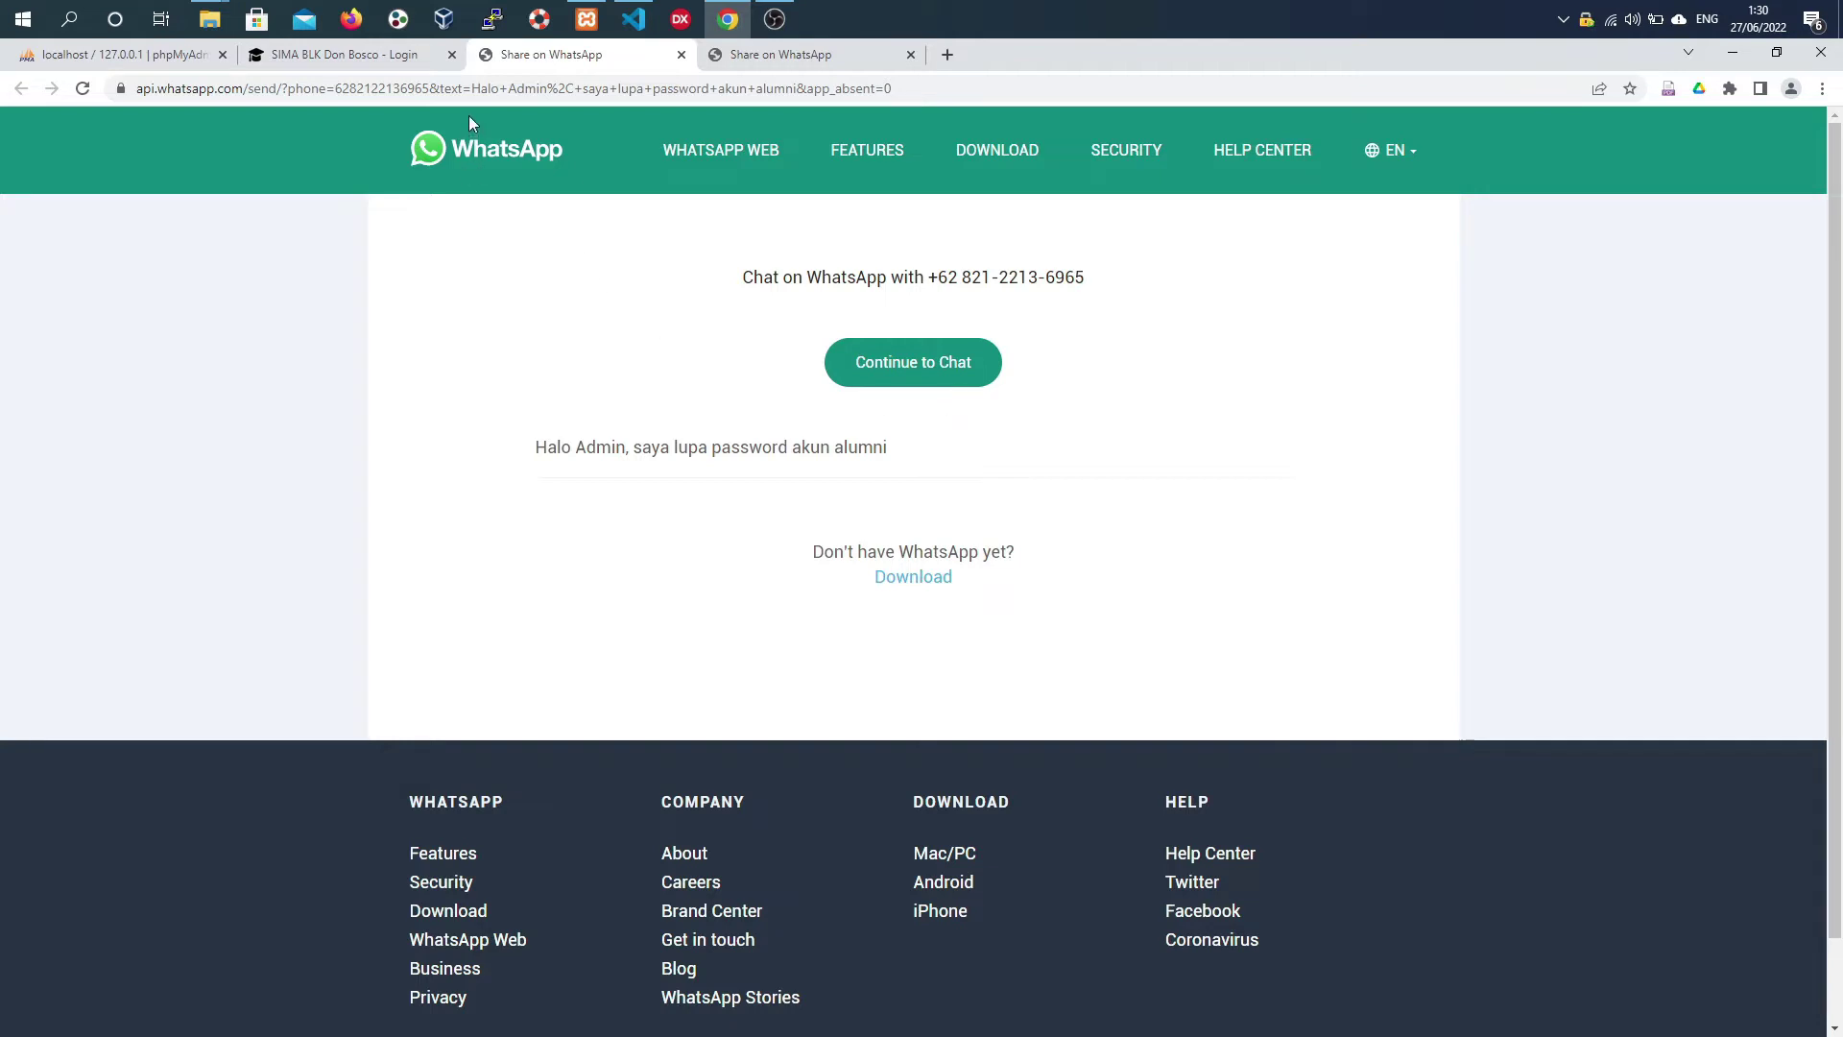
- Log in as administrator with the saved credentials and open the Data Alumni records list
click(377, 59)
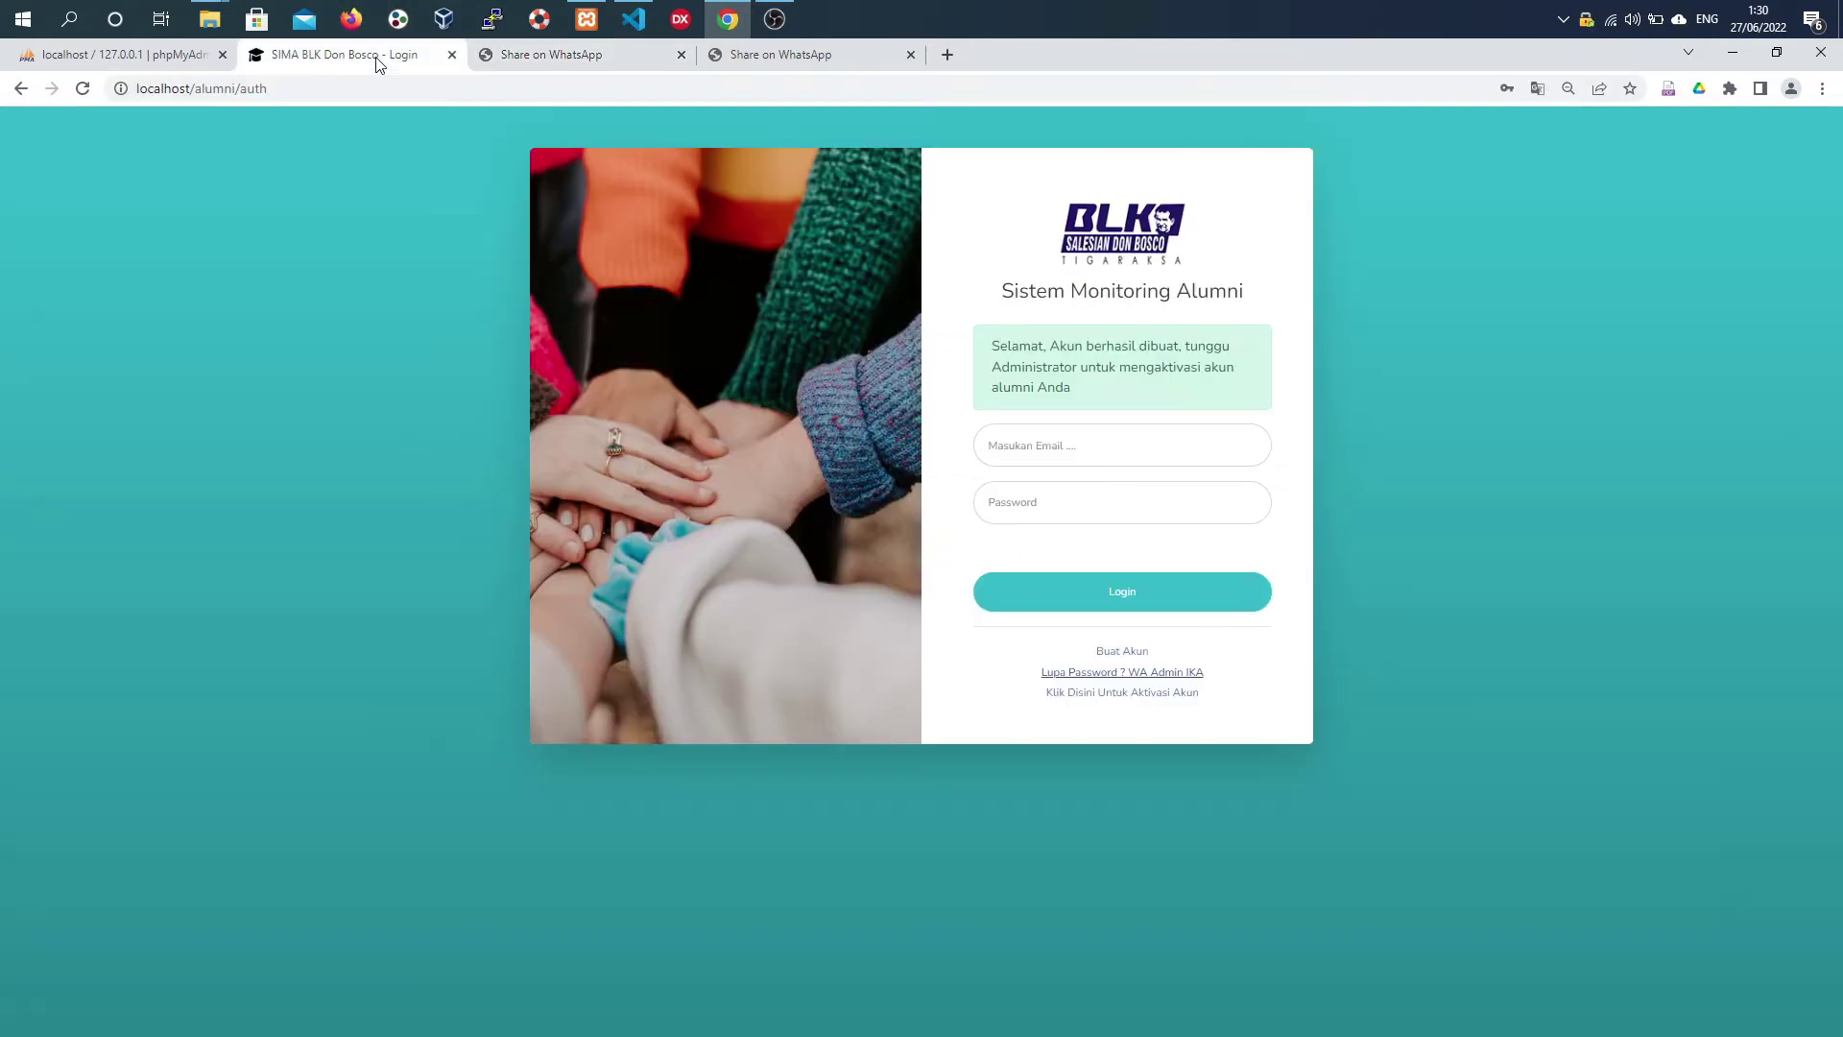
click(1200, 448)
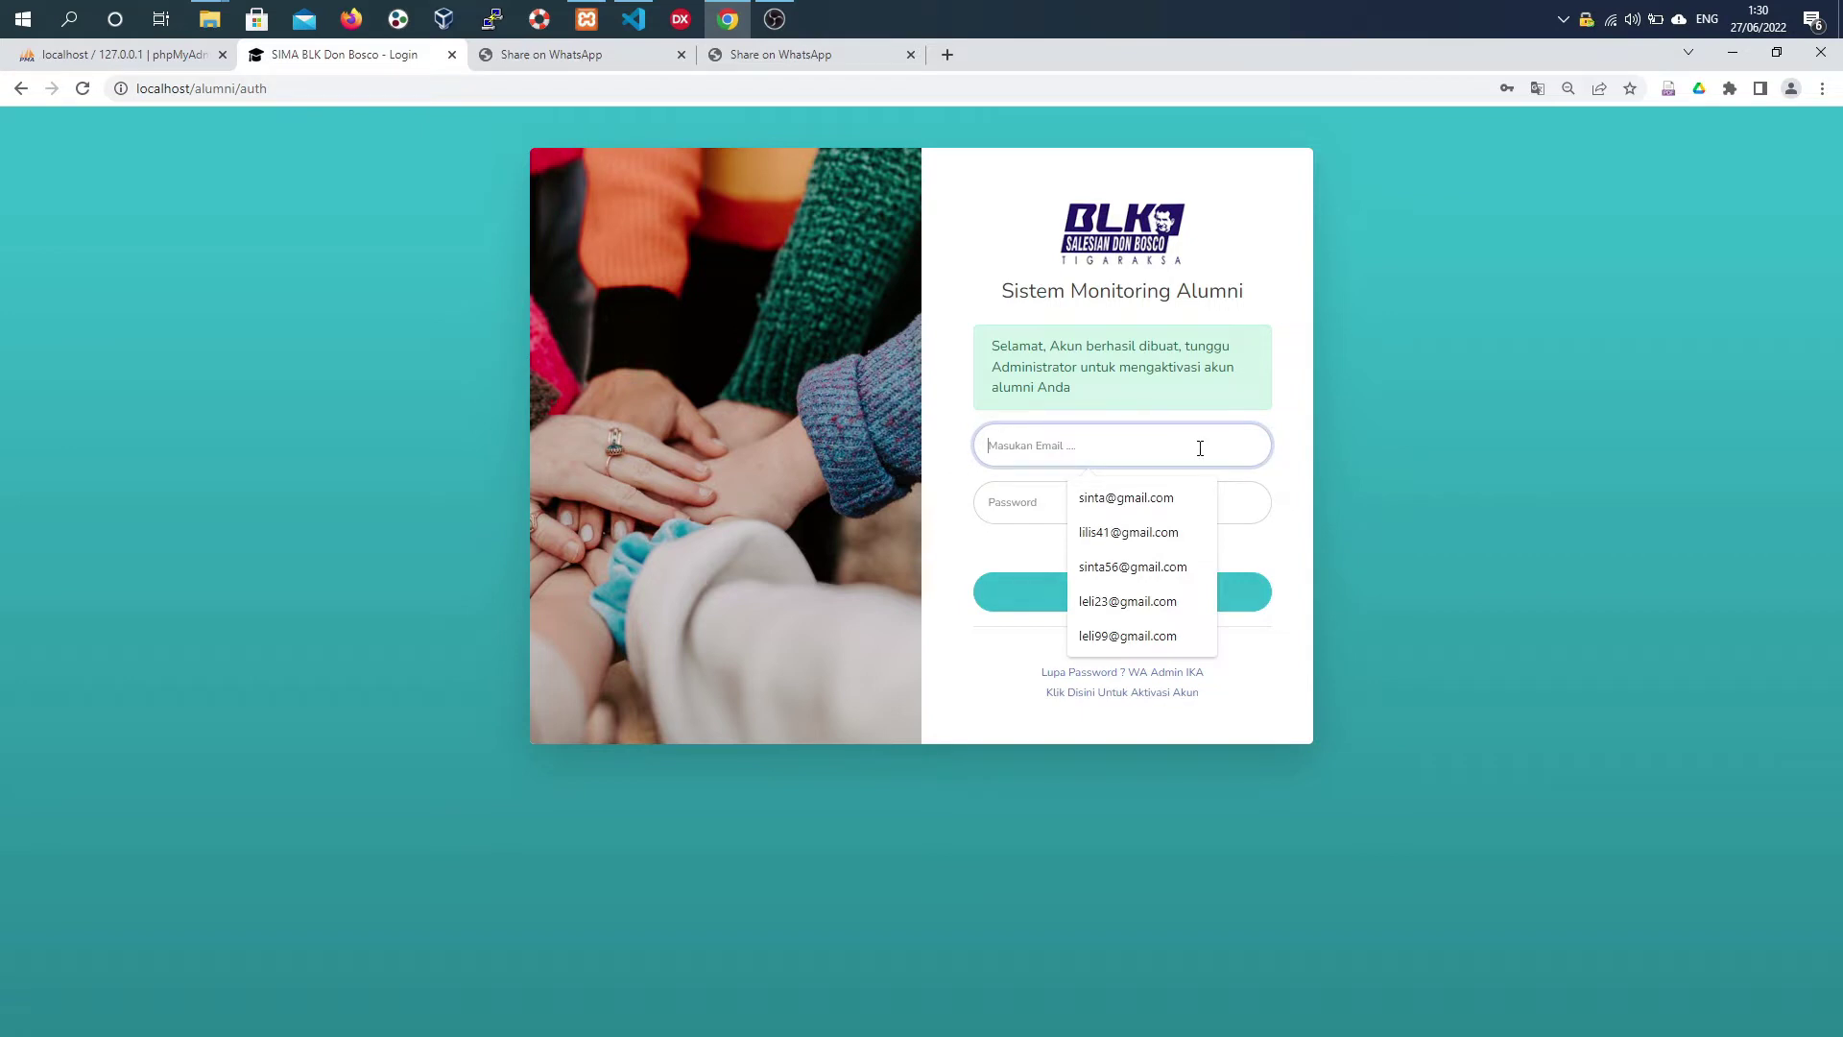
click(1104, 509)
click(1041, 513)
click(1094, 593)
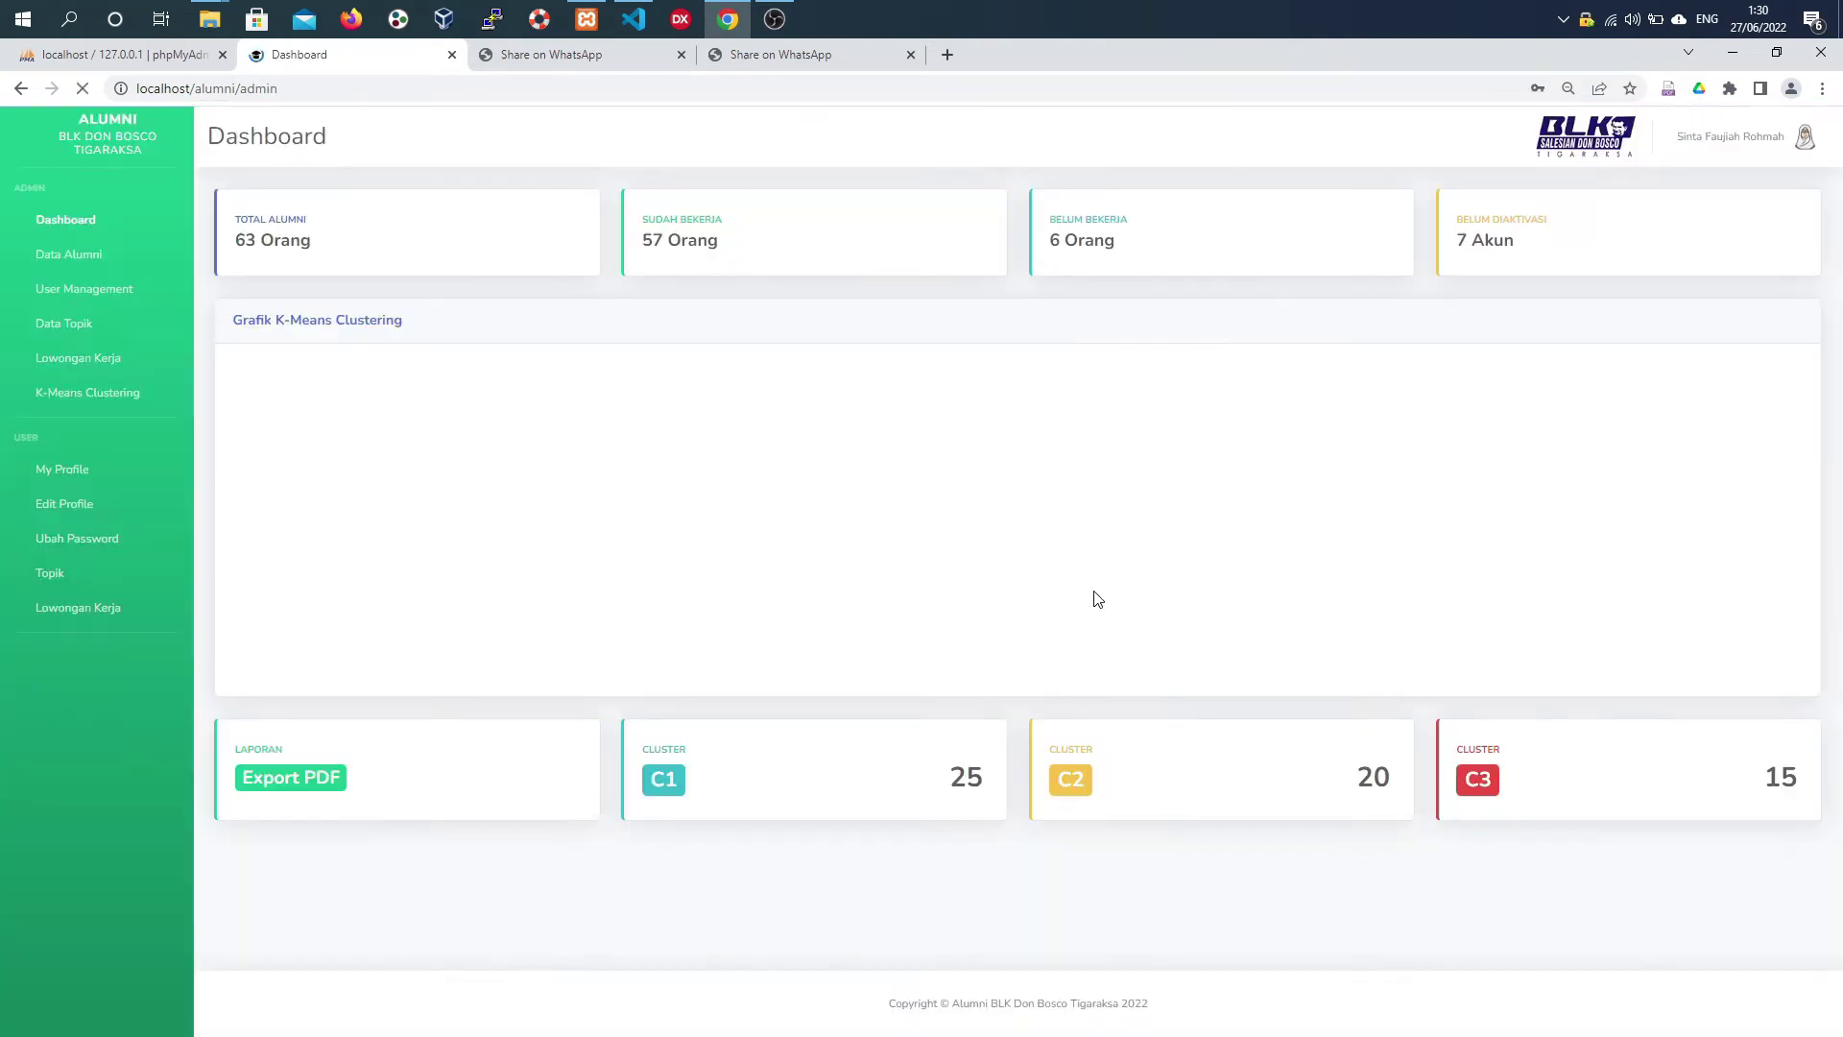
click(1675, 117)
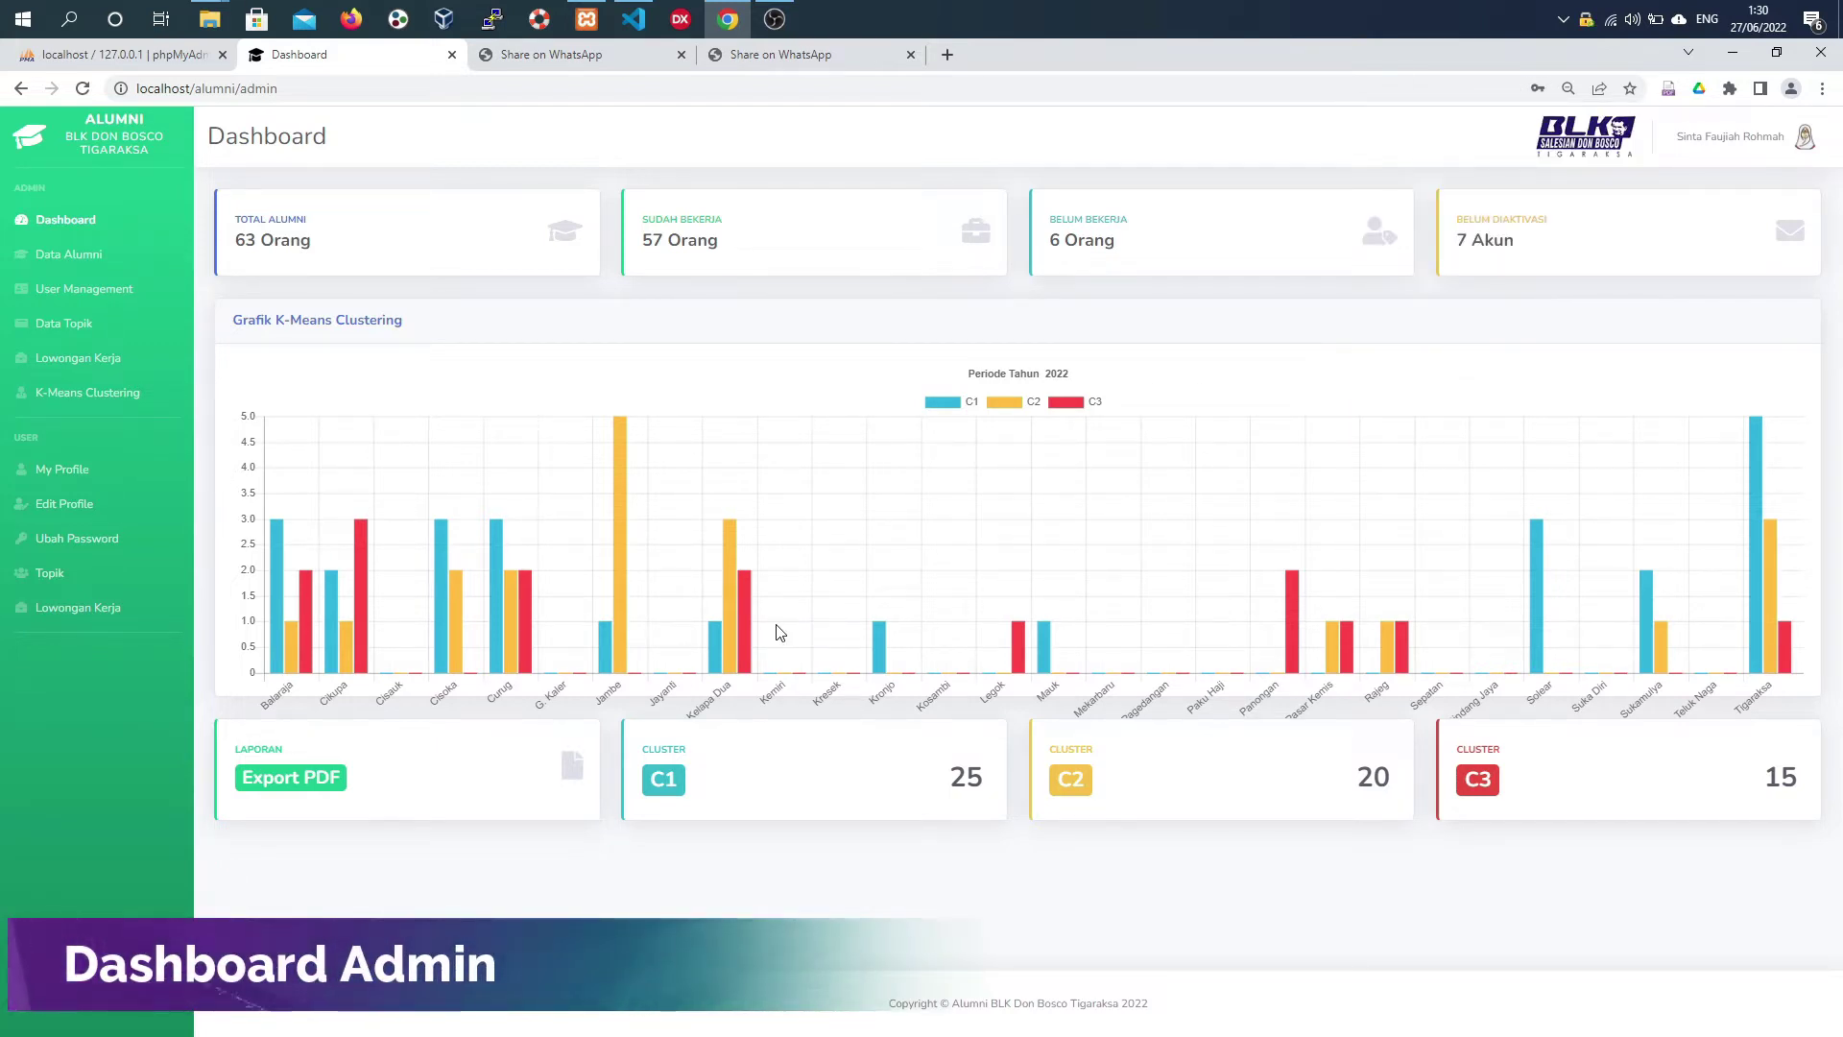
click(91, 269)
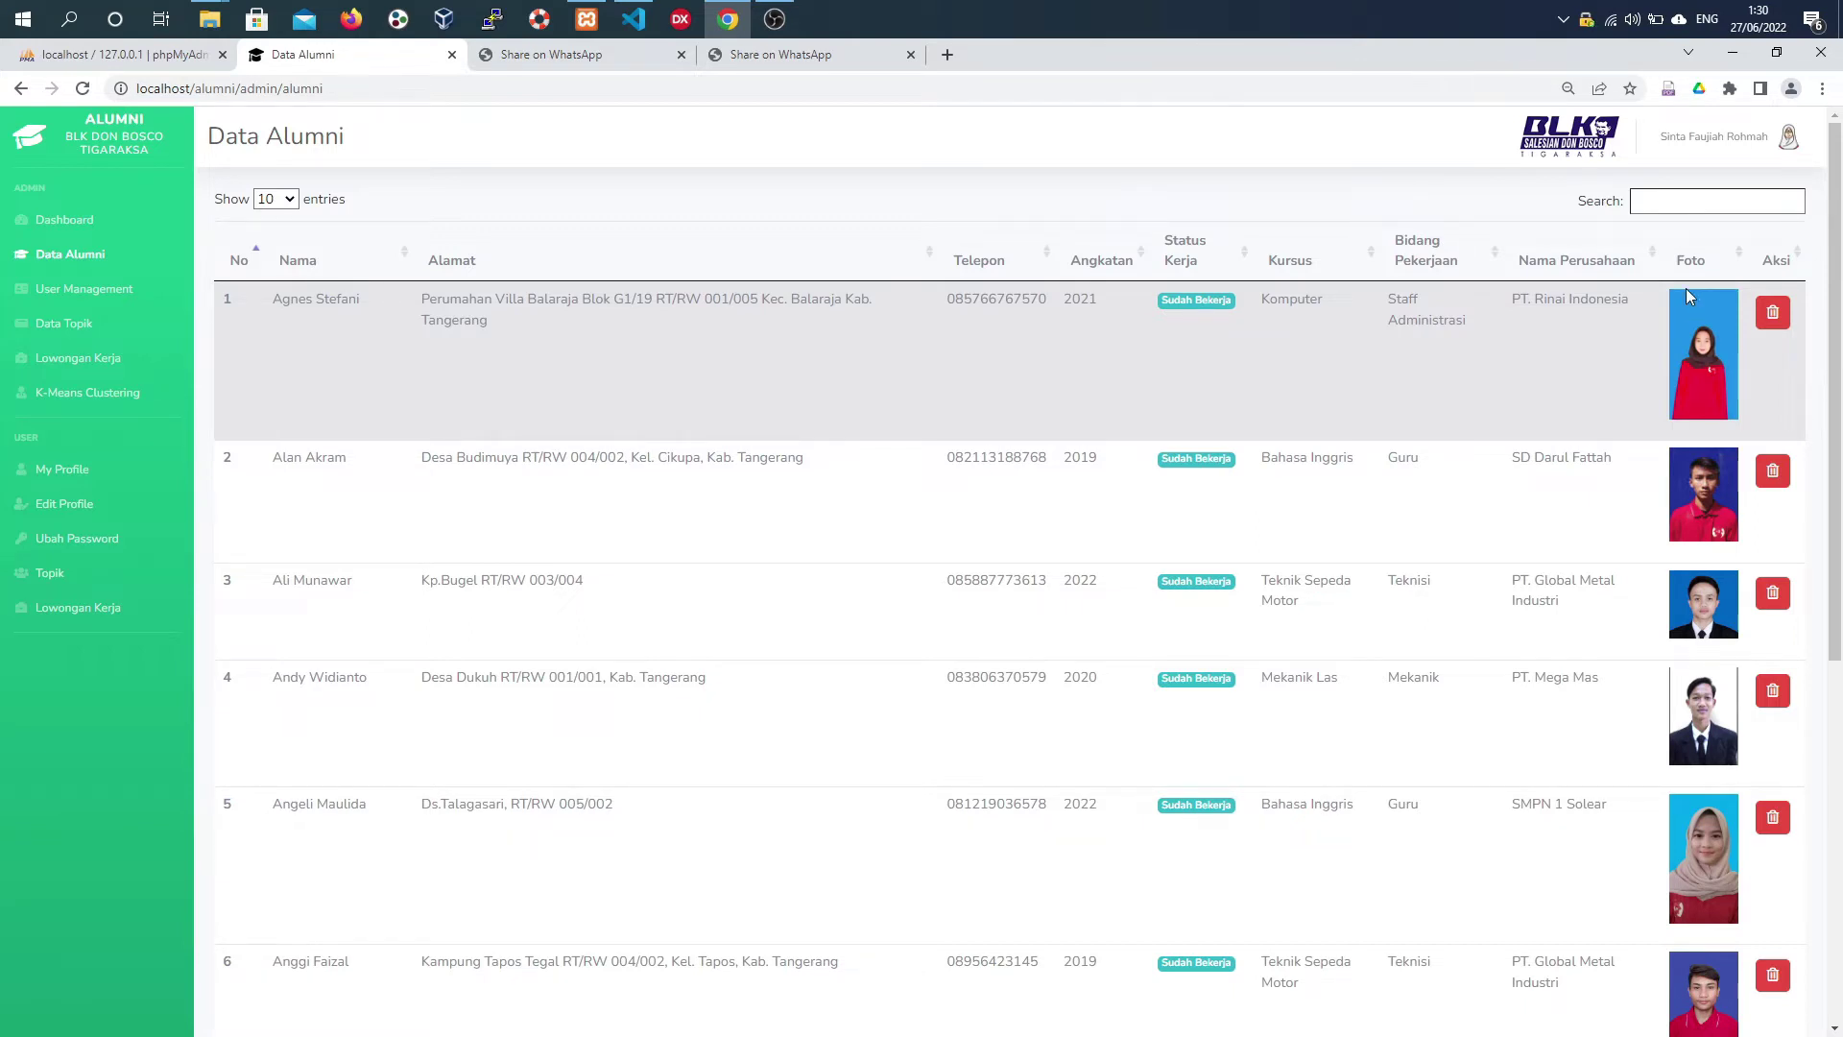
- In User Management, start a new admin with the full name, company BLK Don Bosco and status Aktif
click(1719, 201)
click(123, 296)
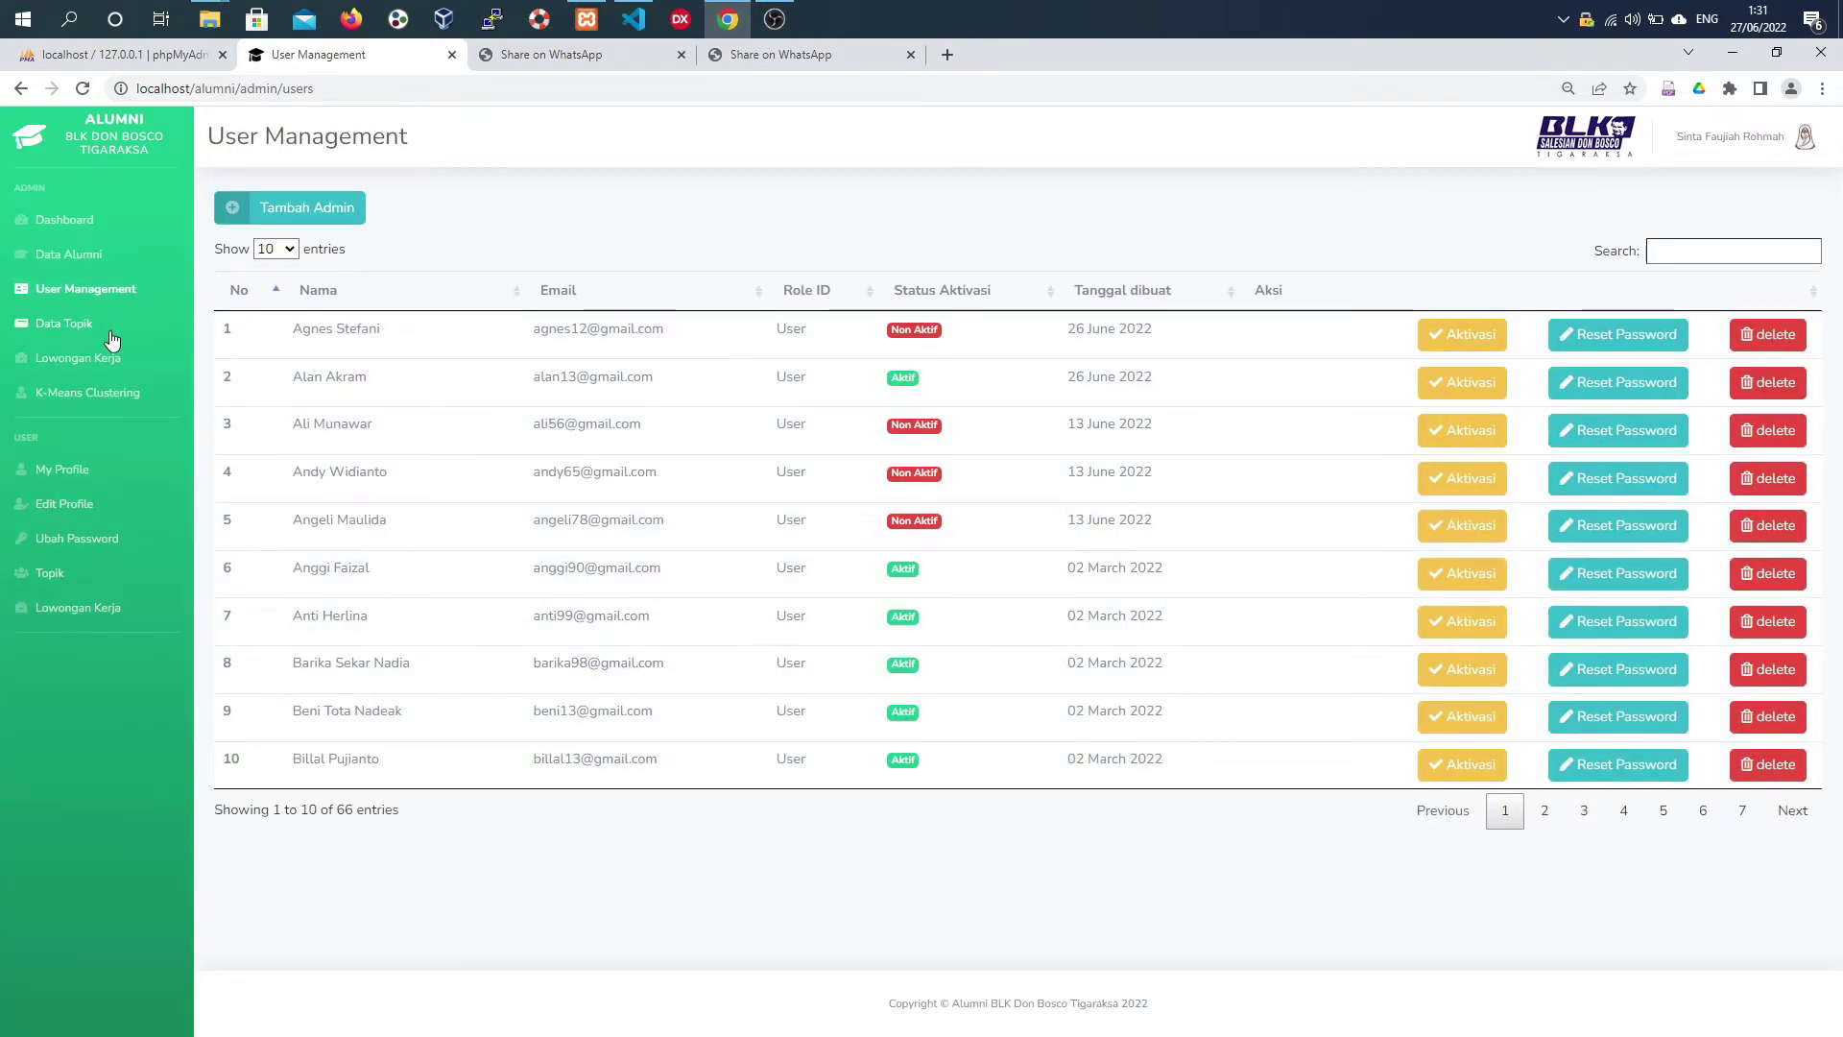
click(326, 209)
click(786, 304)
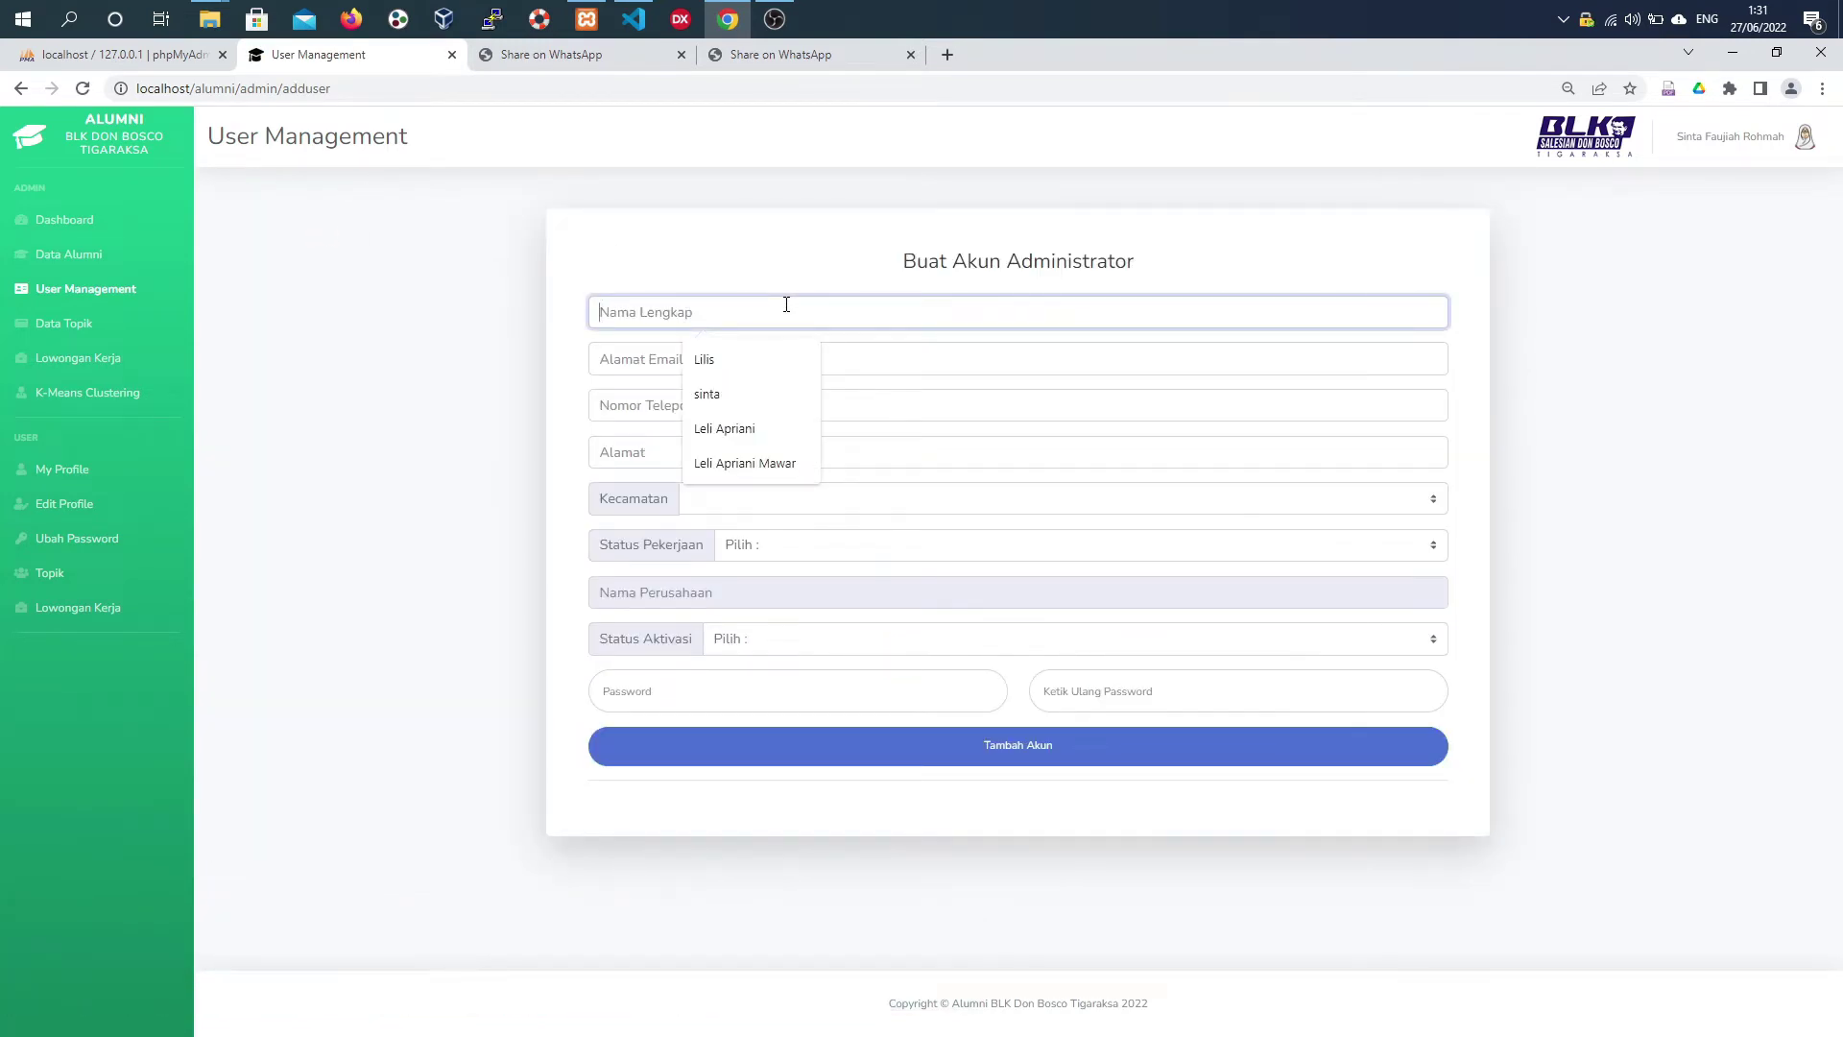
text(Budiyanto)
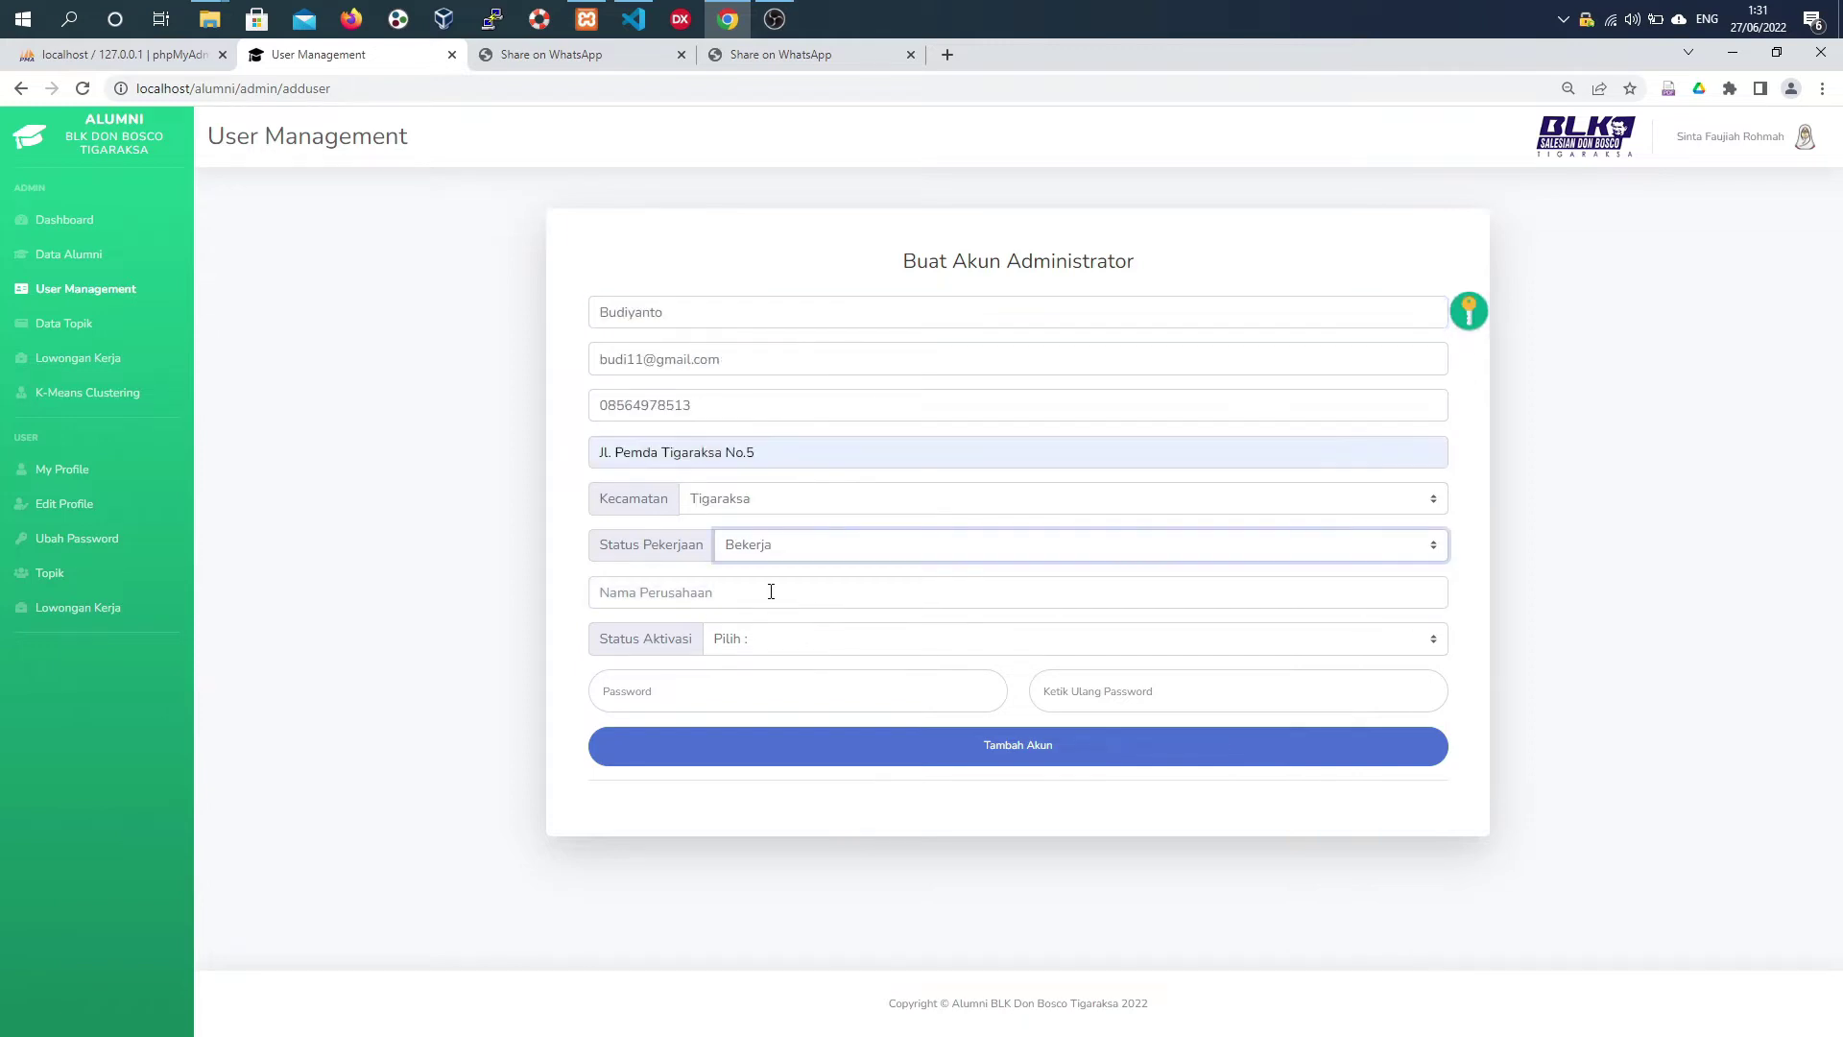
click(783, 609)
click(768, 638)
click(769, 645)
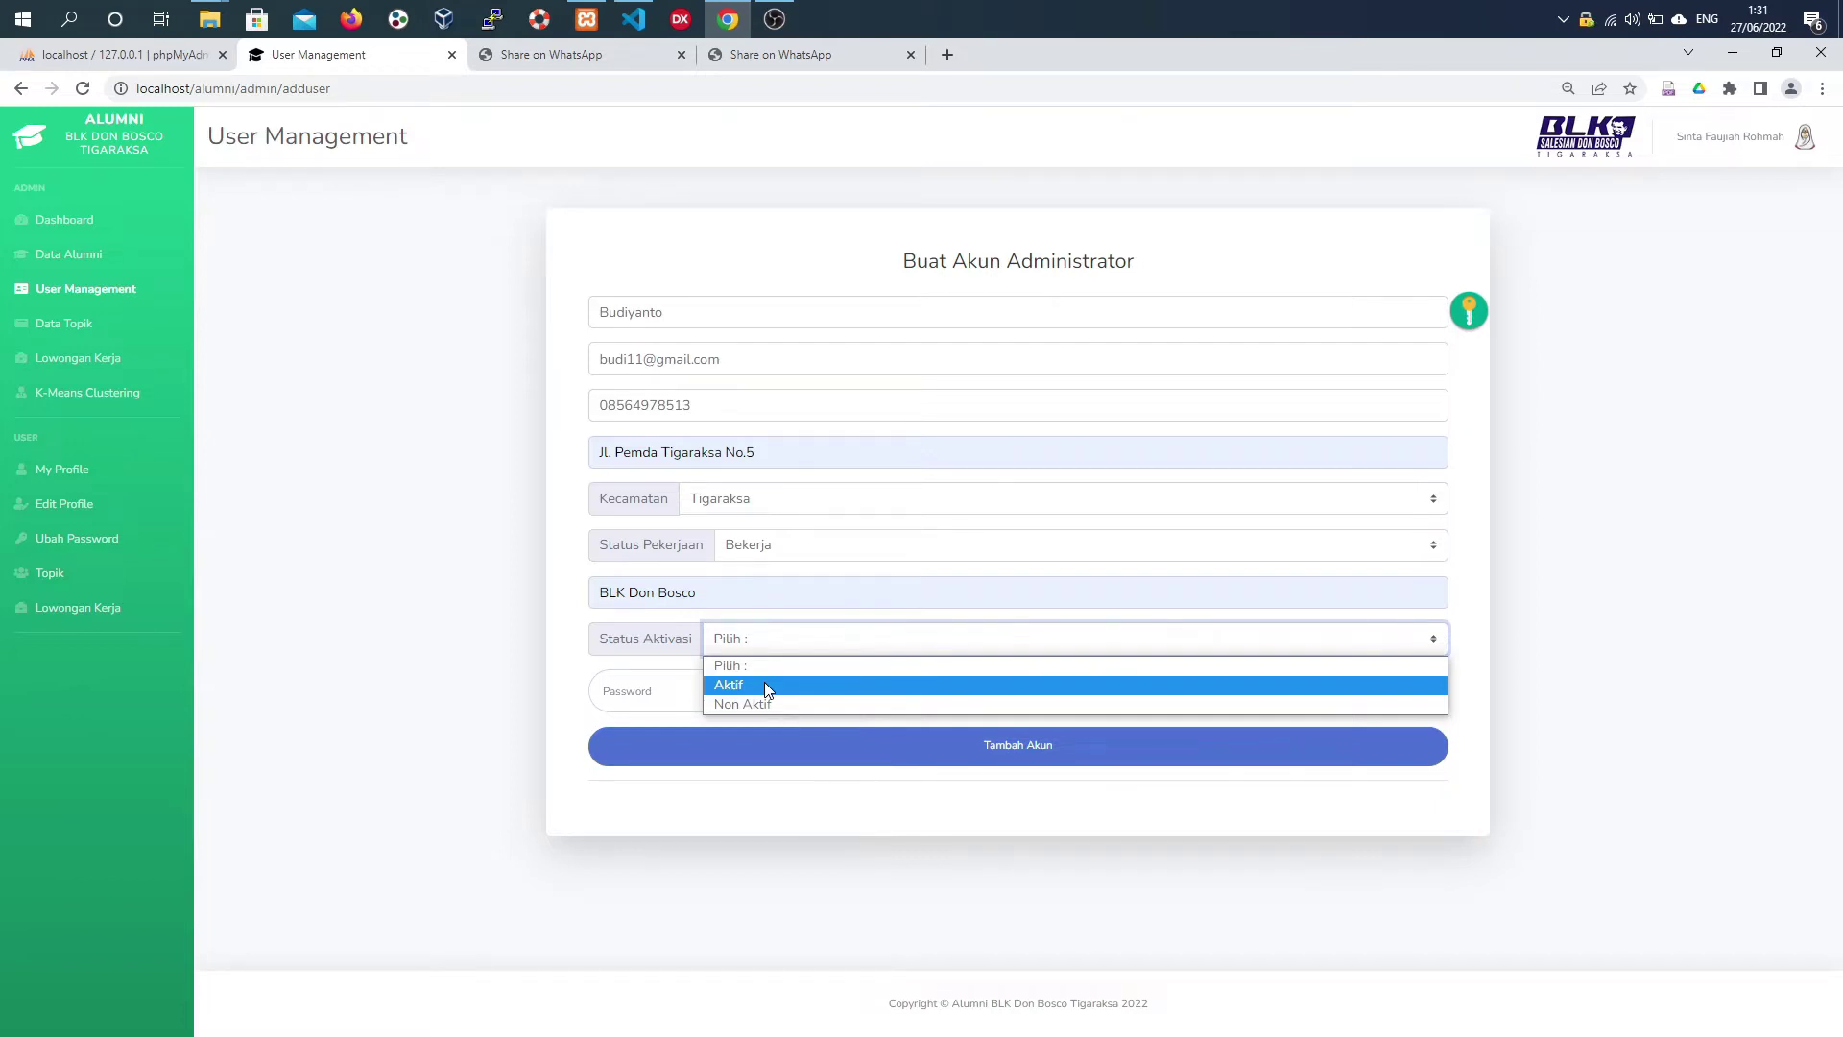
click(764, 684)
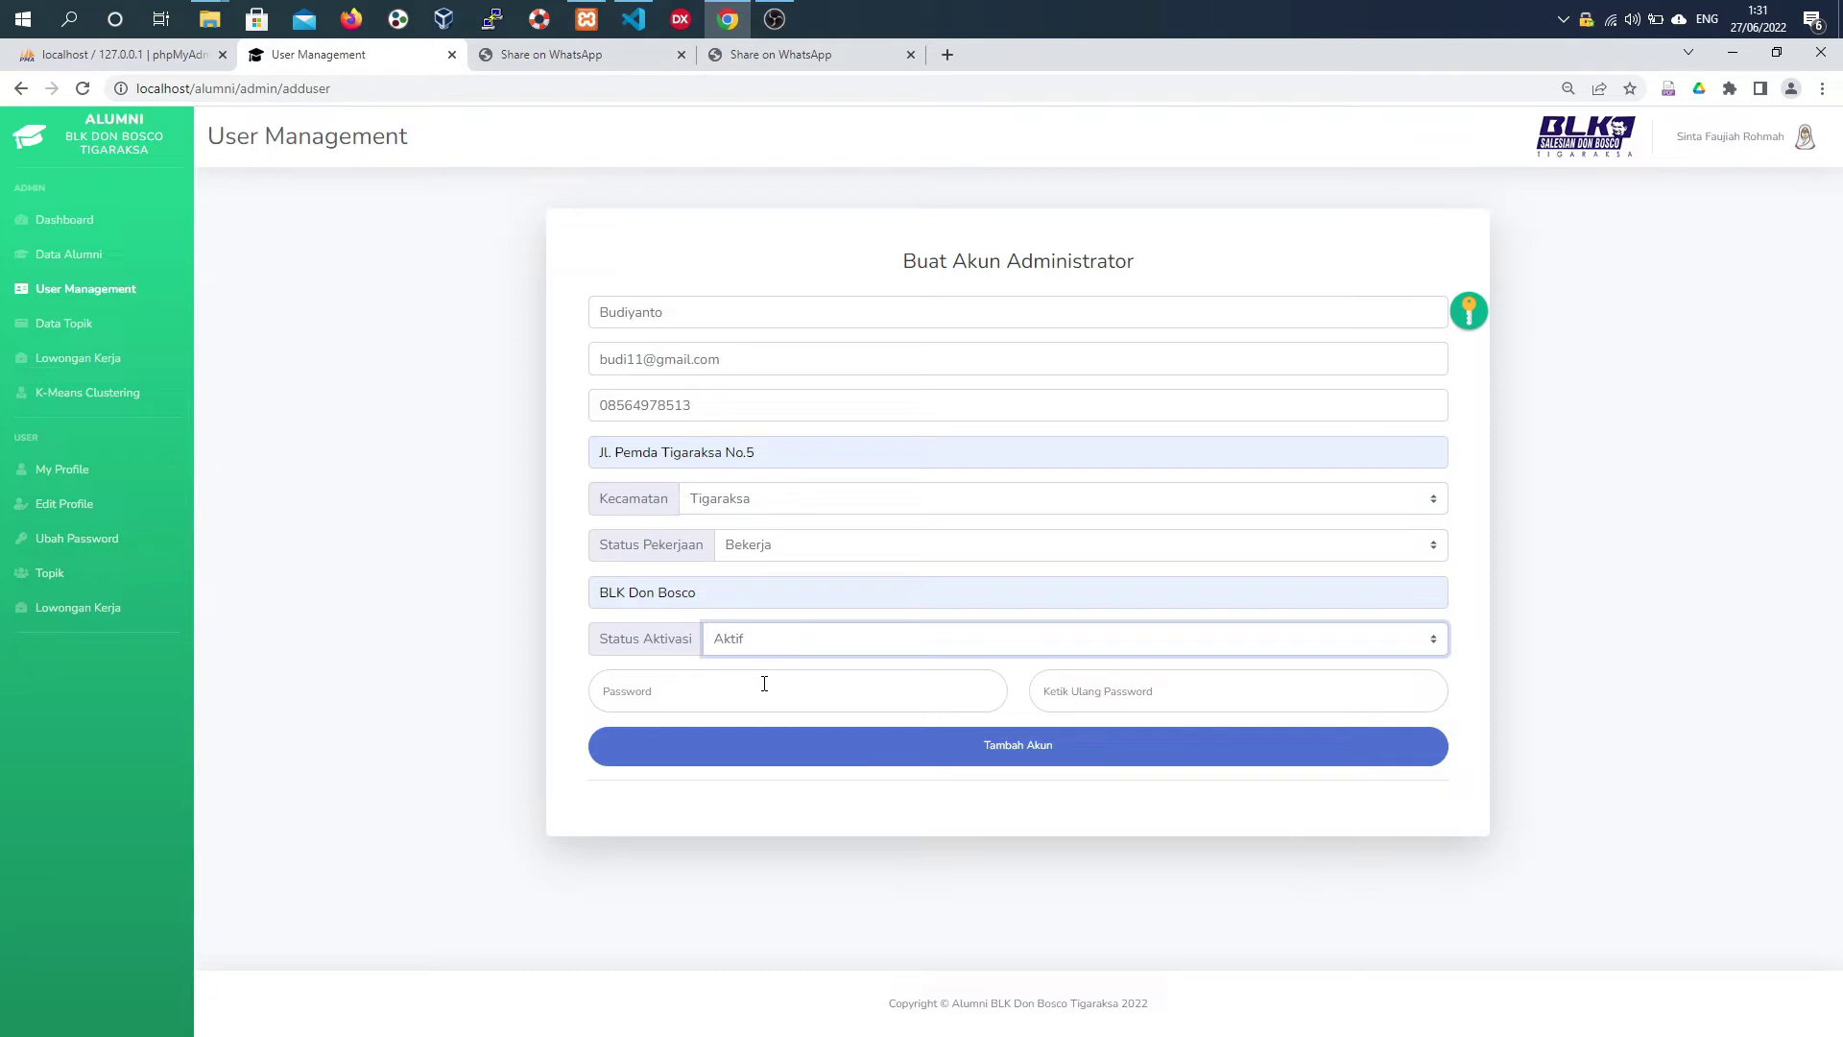
- Enter the password and its confirmation, then create the administrator account
click(764, 684)
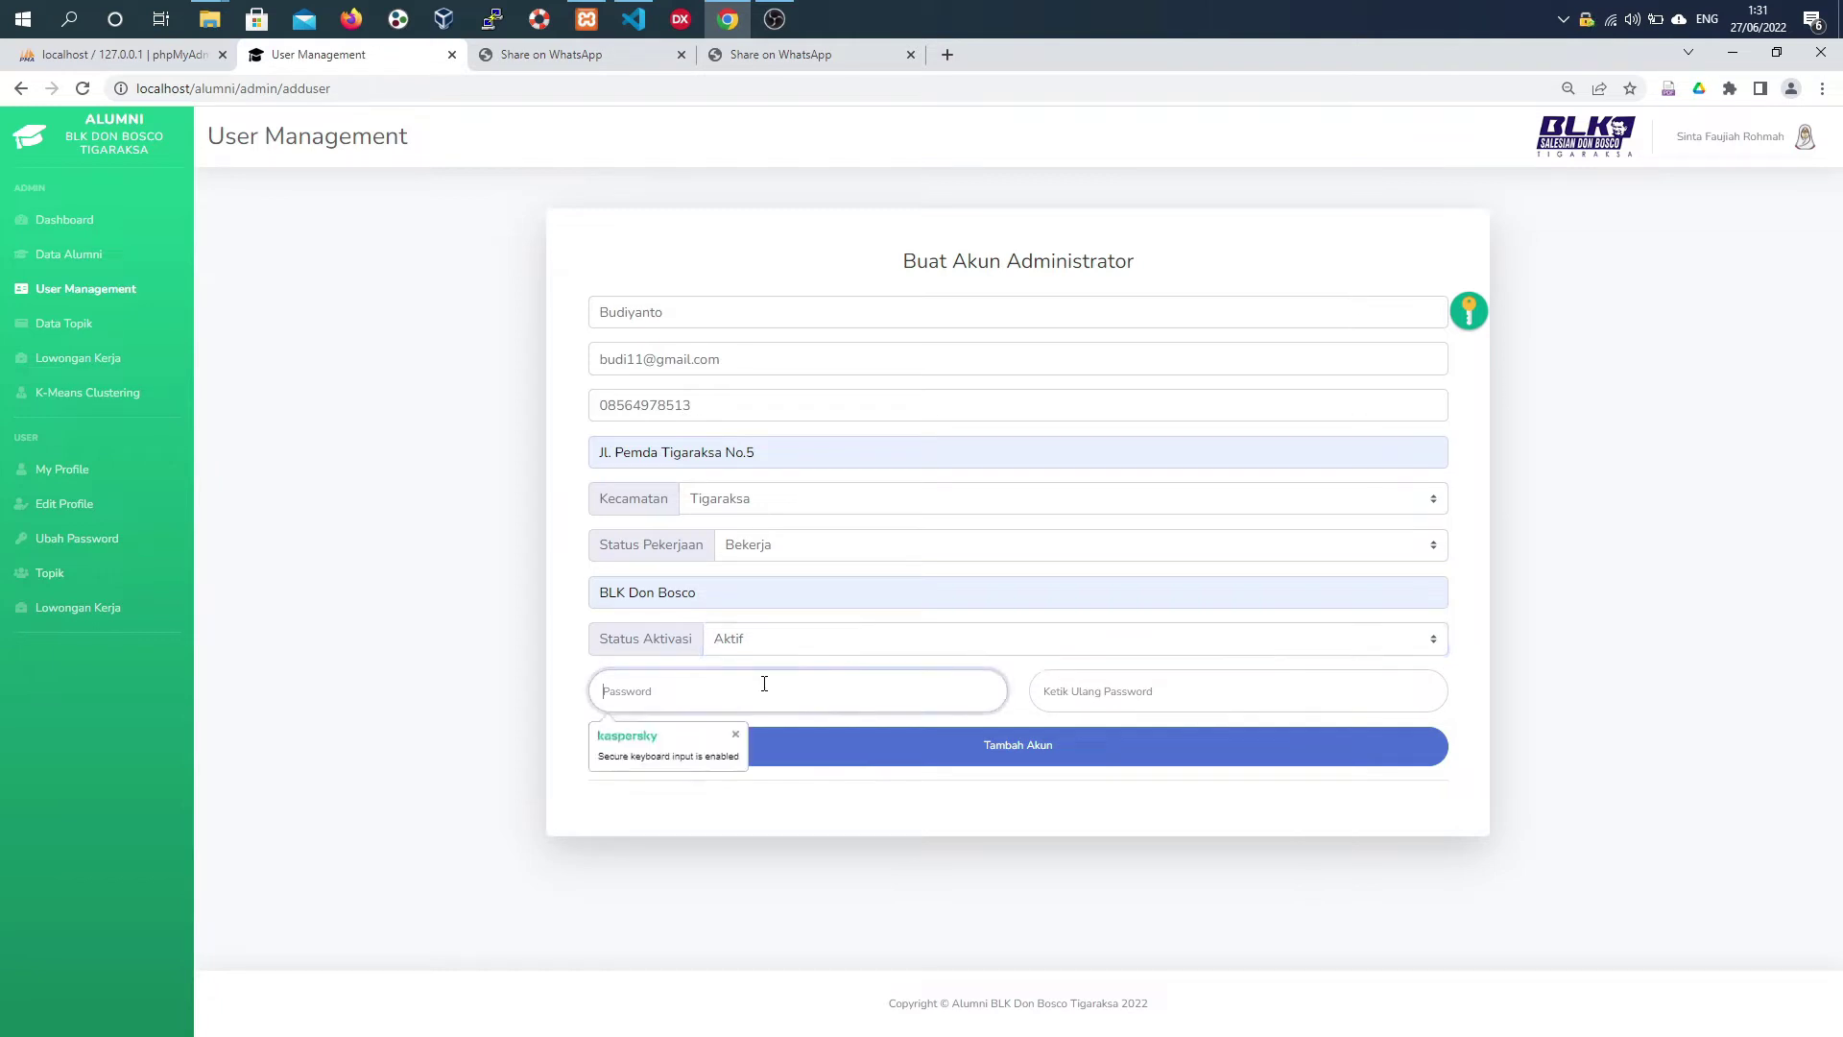
text(1234)
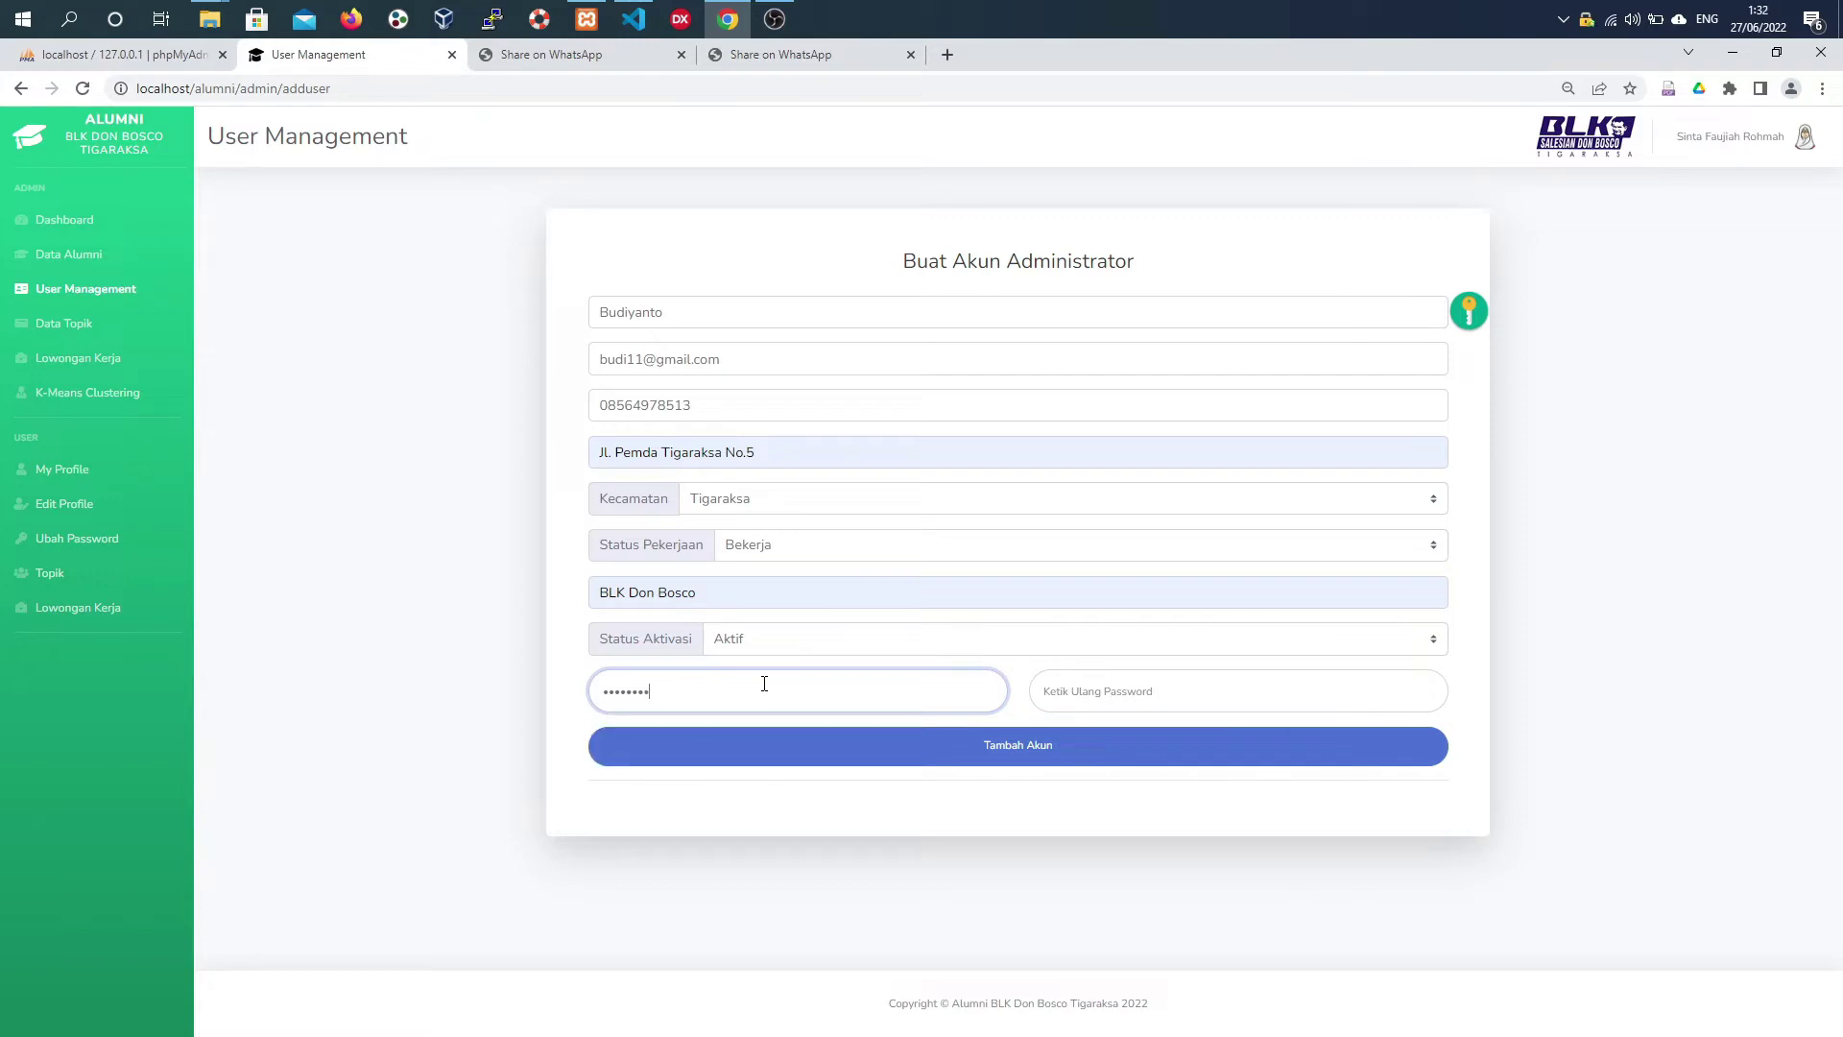
click(1063, 691)
text(123)
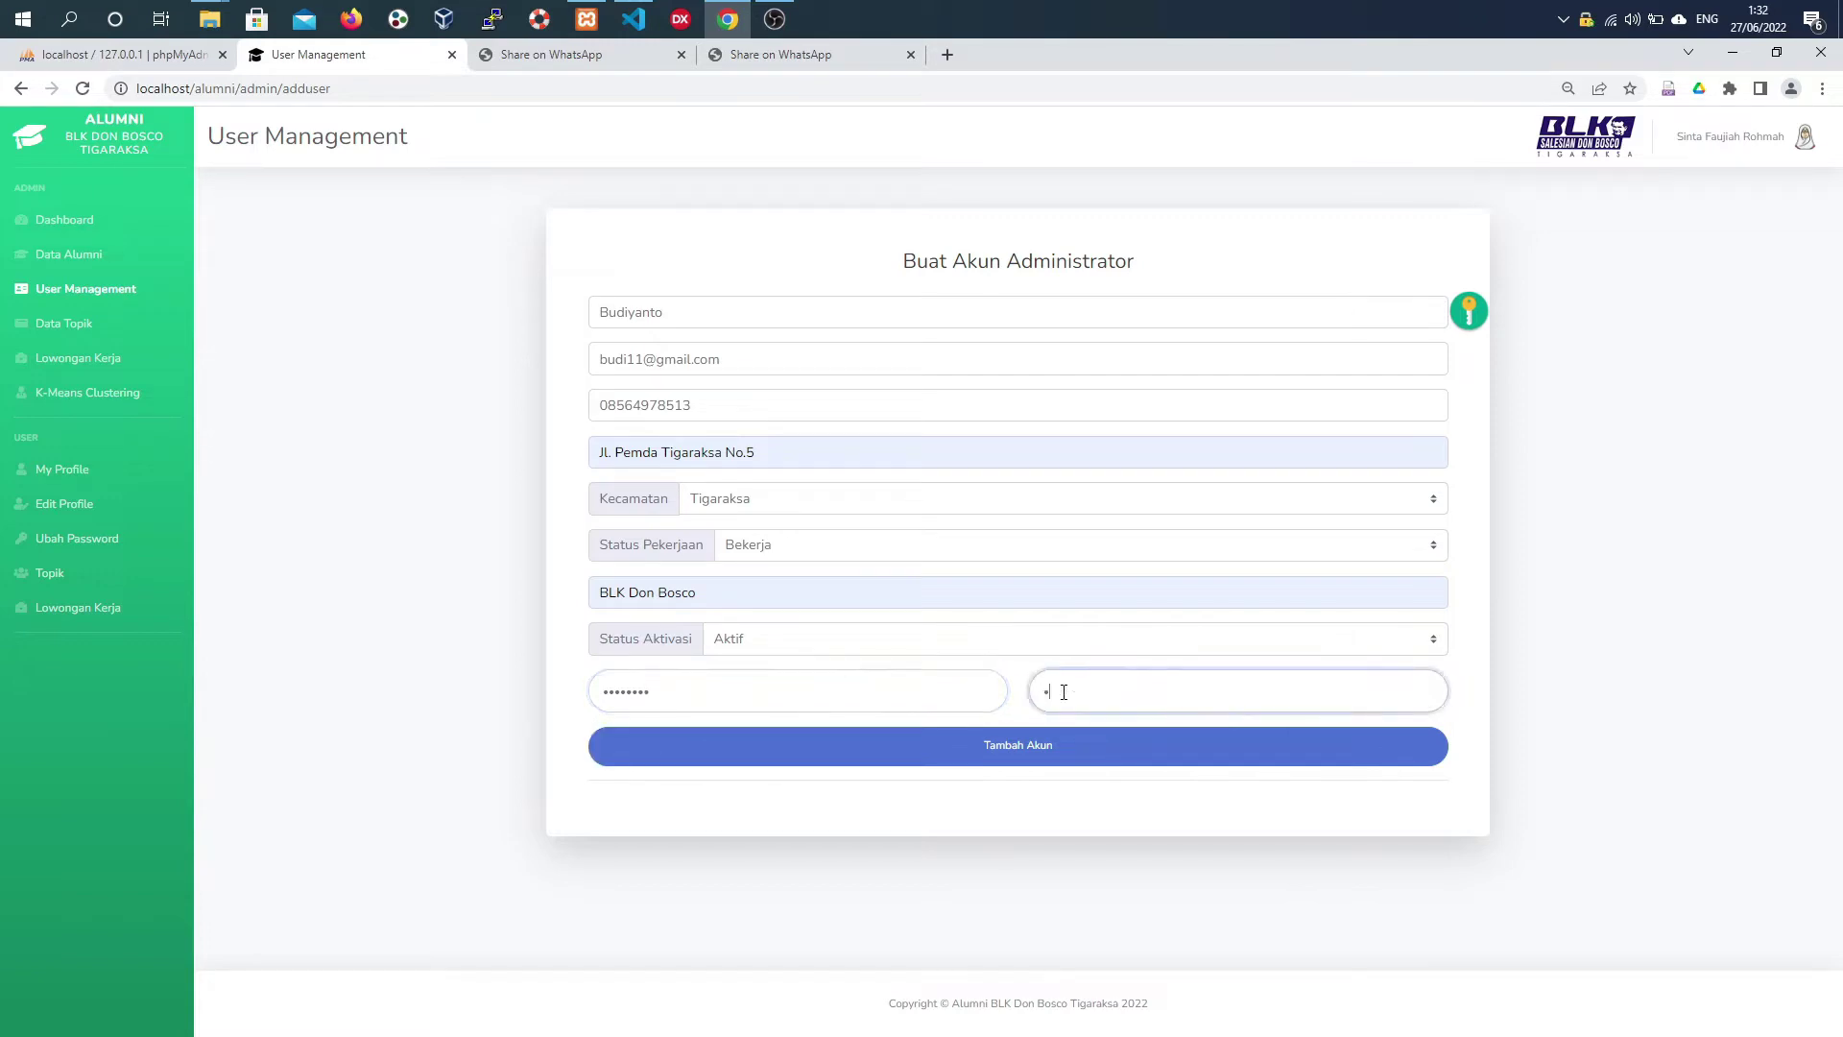
text(45678)
click(1037, 745)
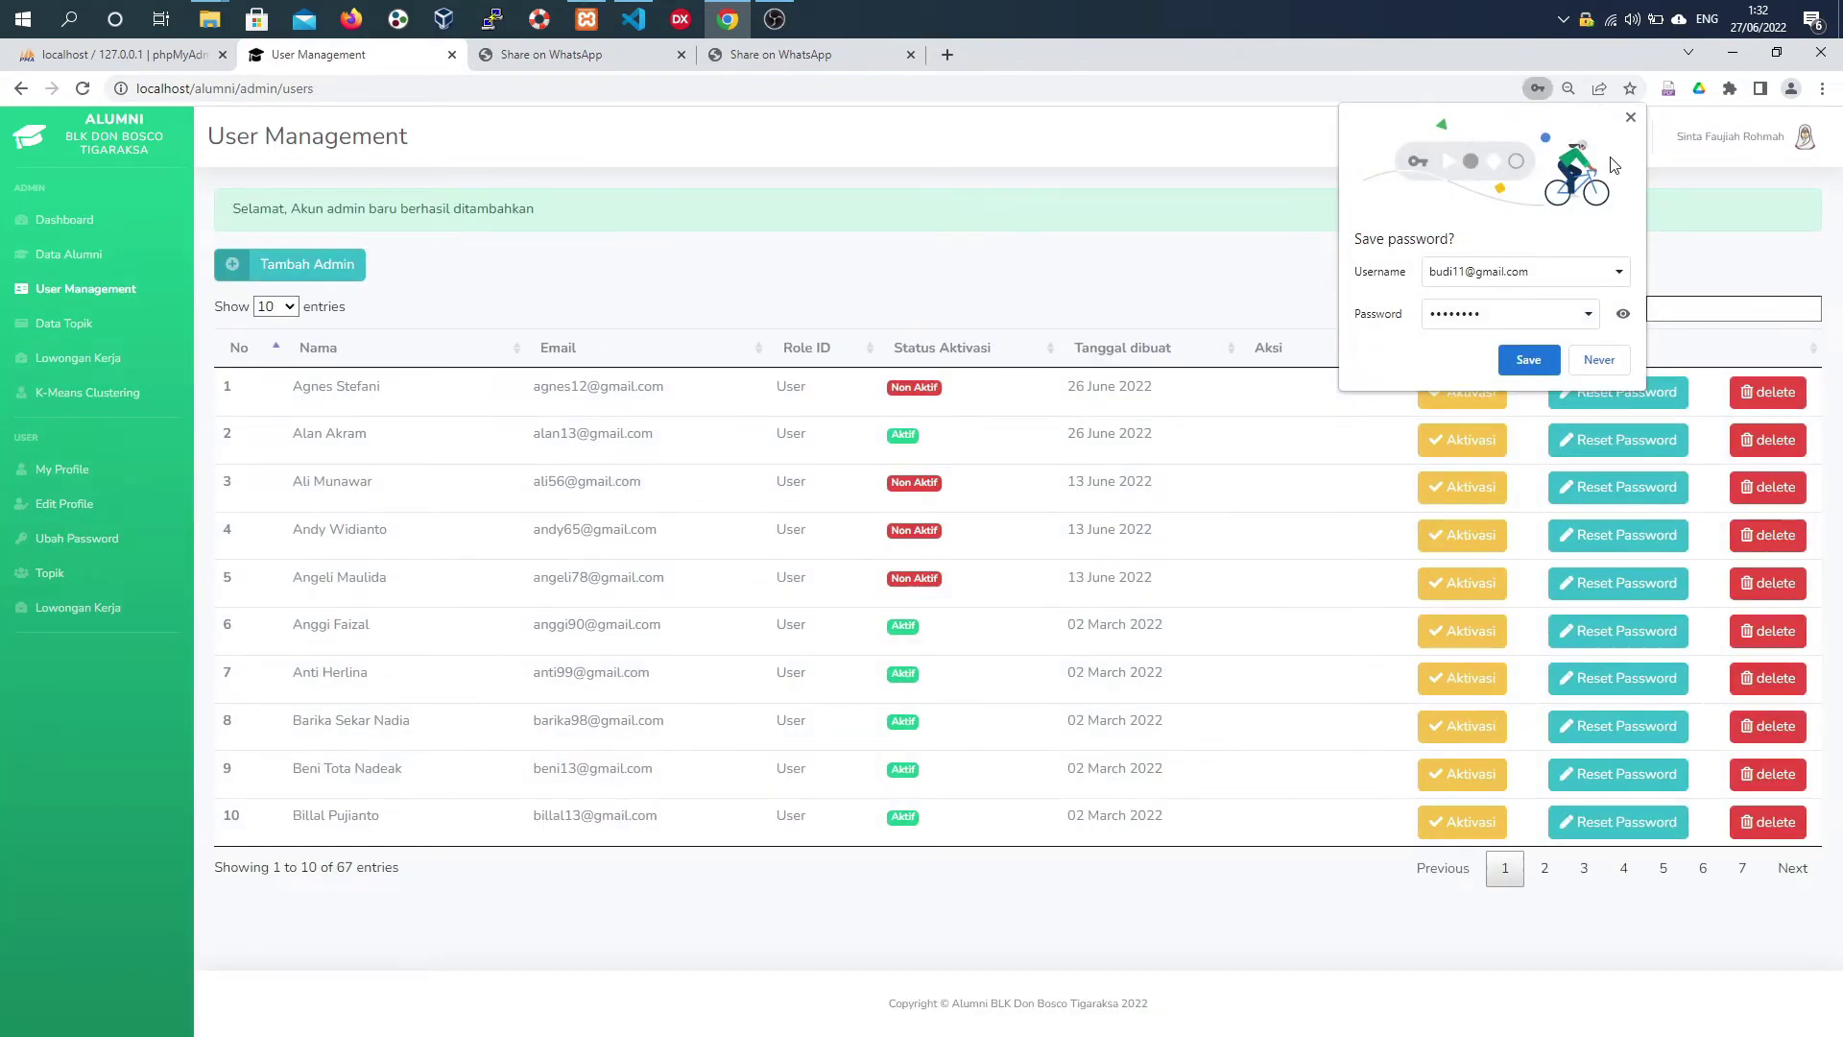
click(1630, 117)
- Search for the new admin and toggle its activation, then reset the second user's password to default
click(1676, 311)
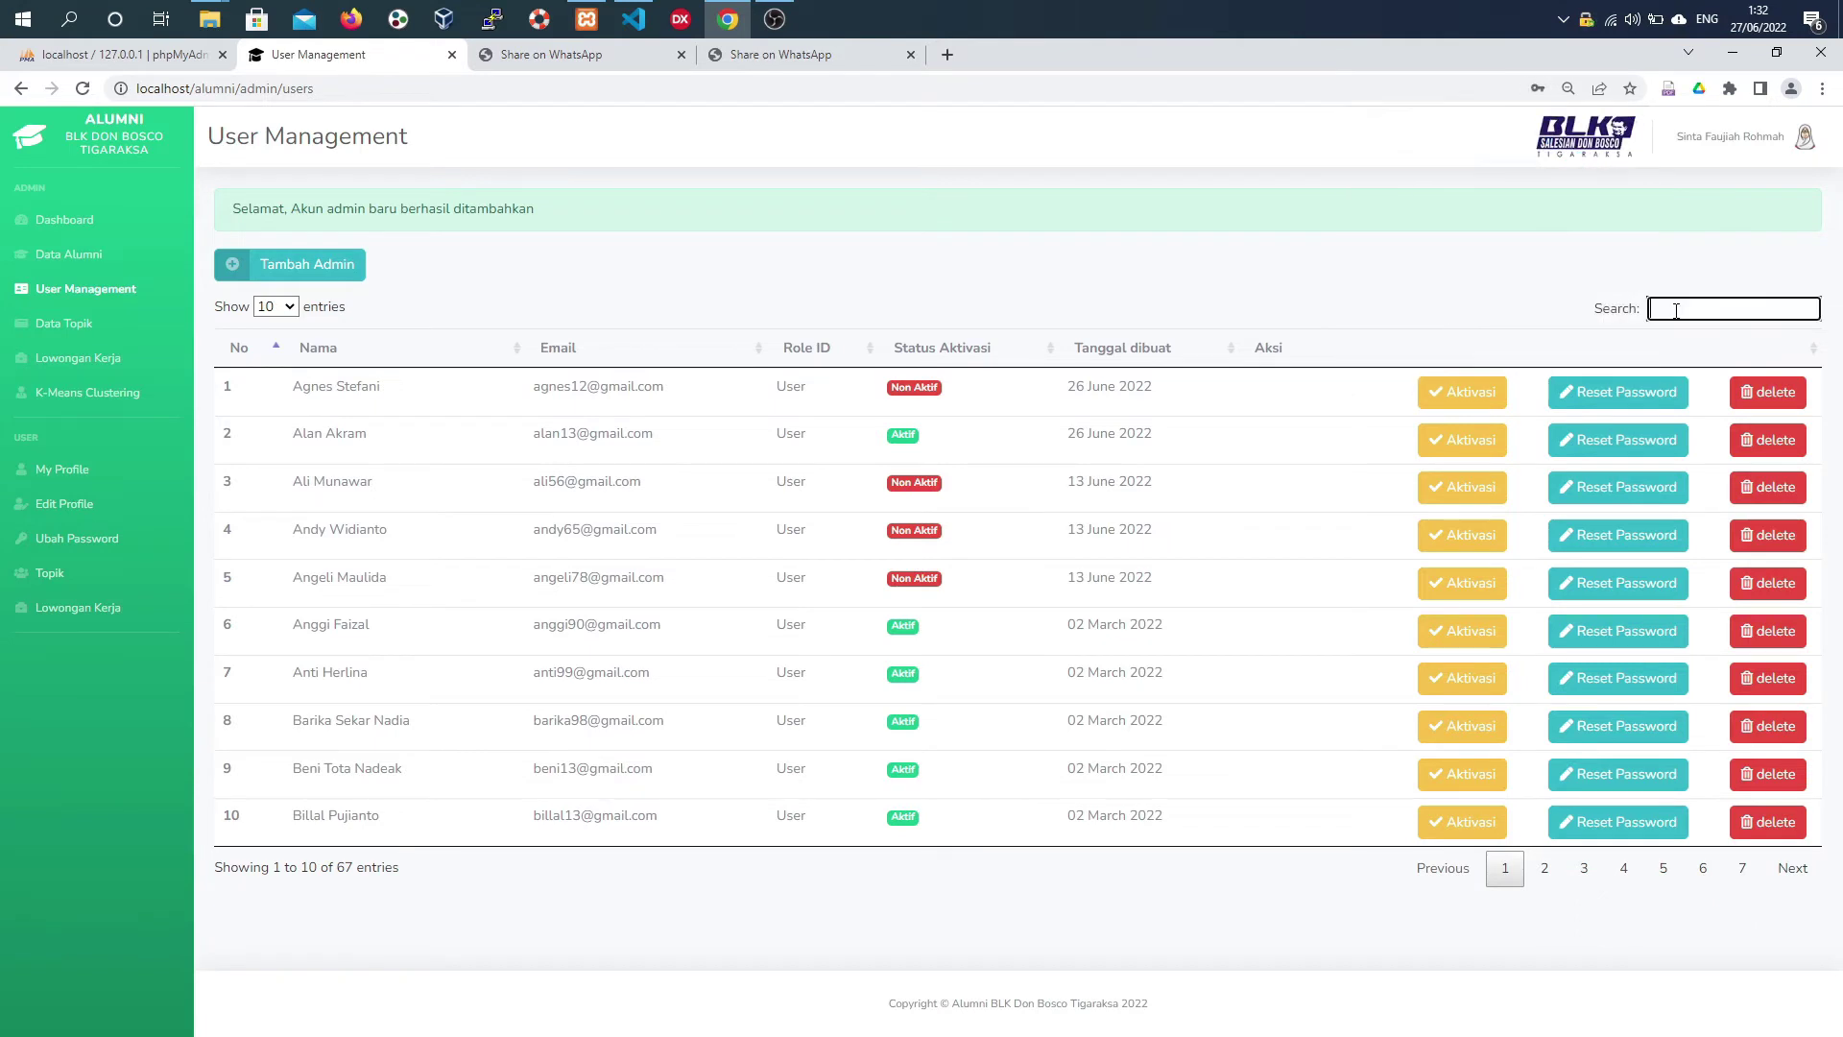
text(budi)
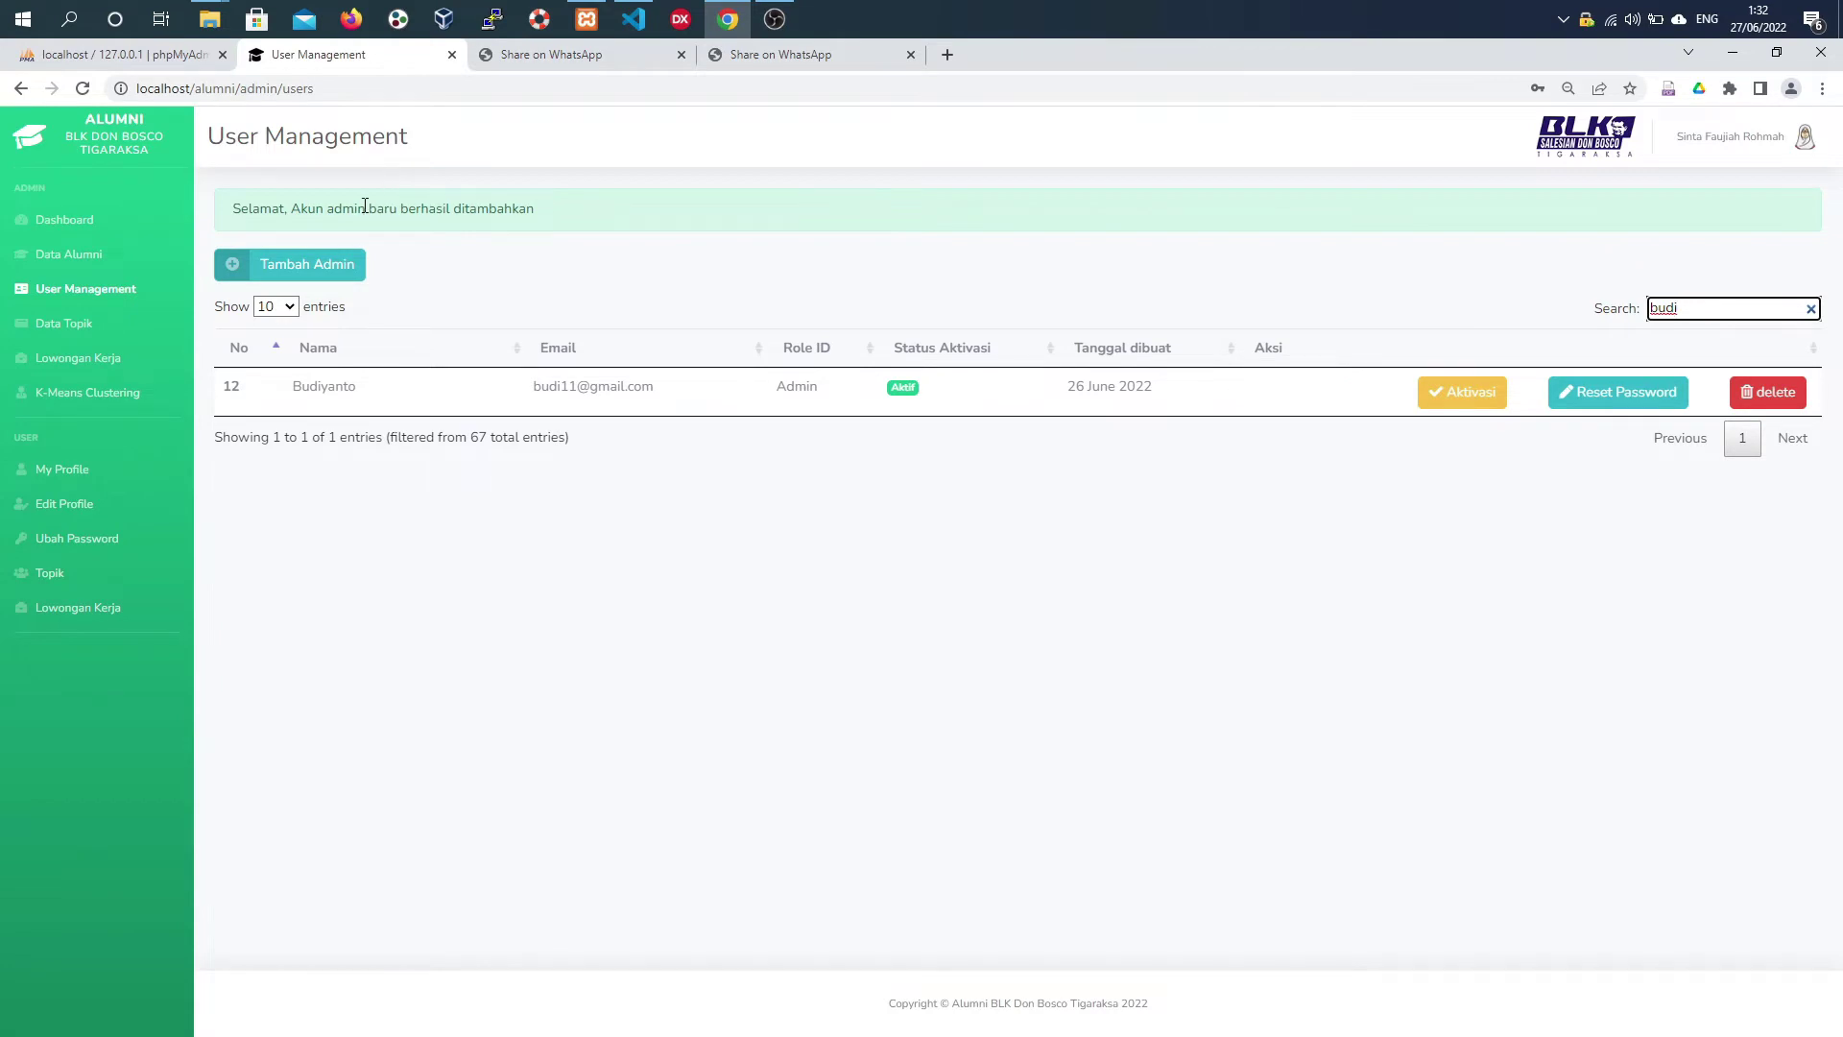
click(1462, 392)
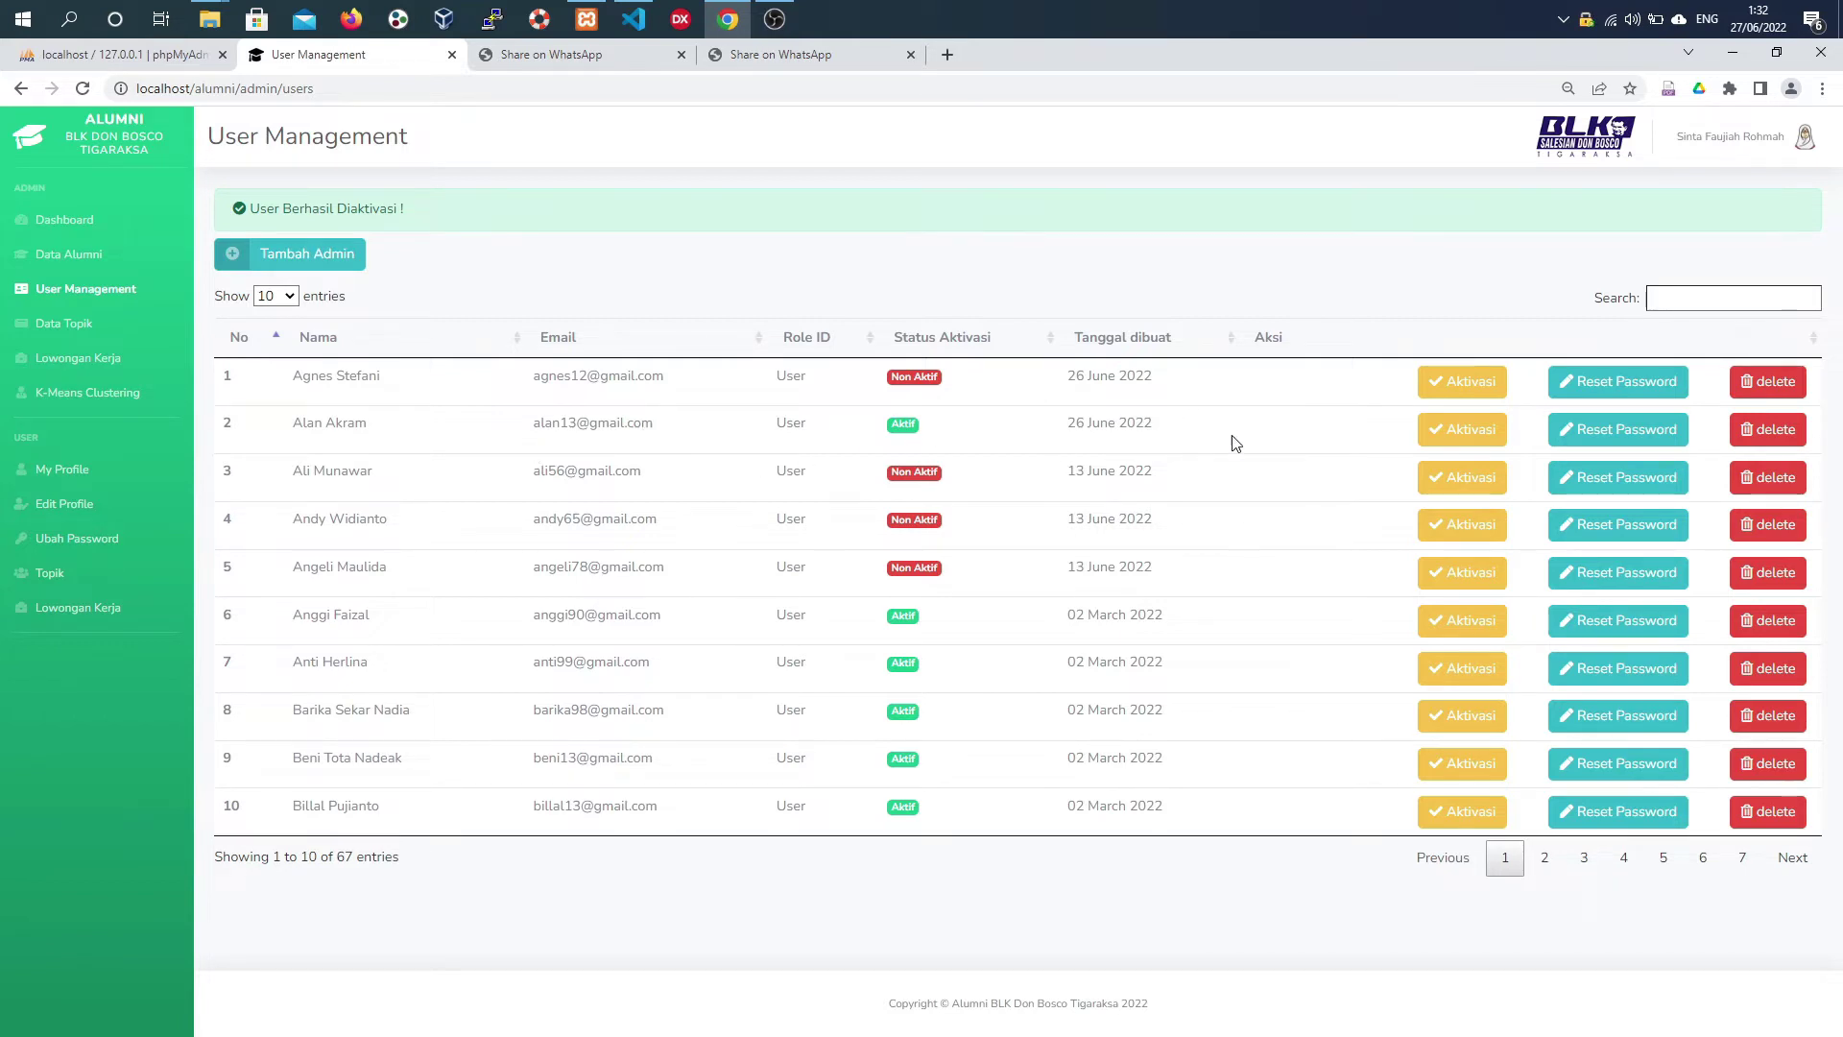
click(1590, 453)
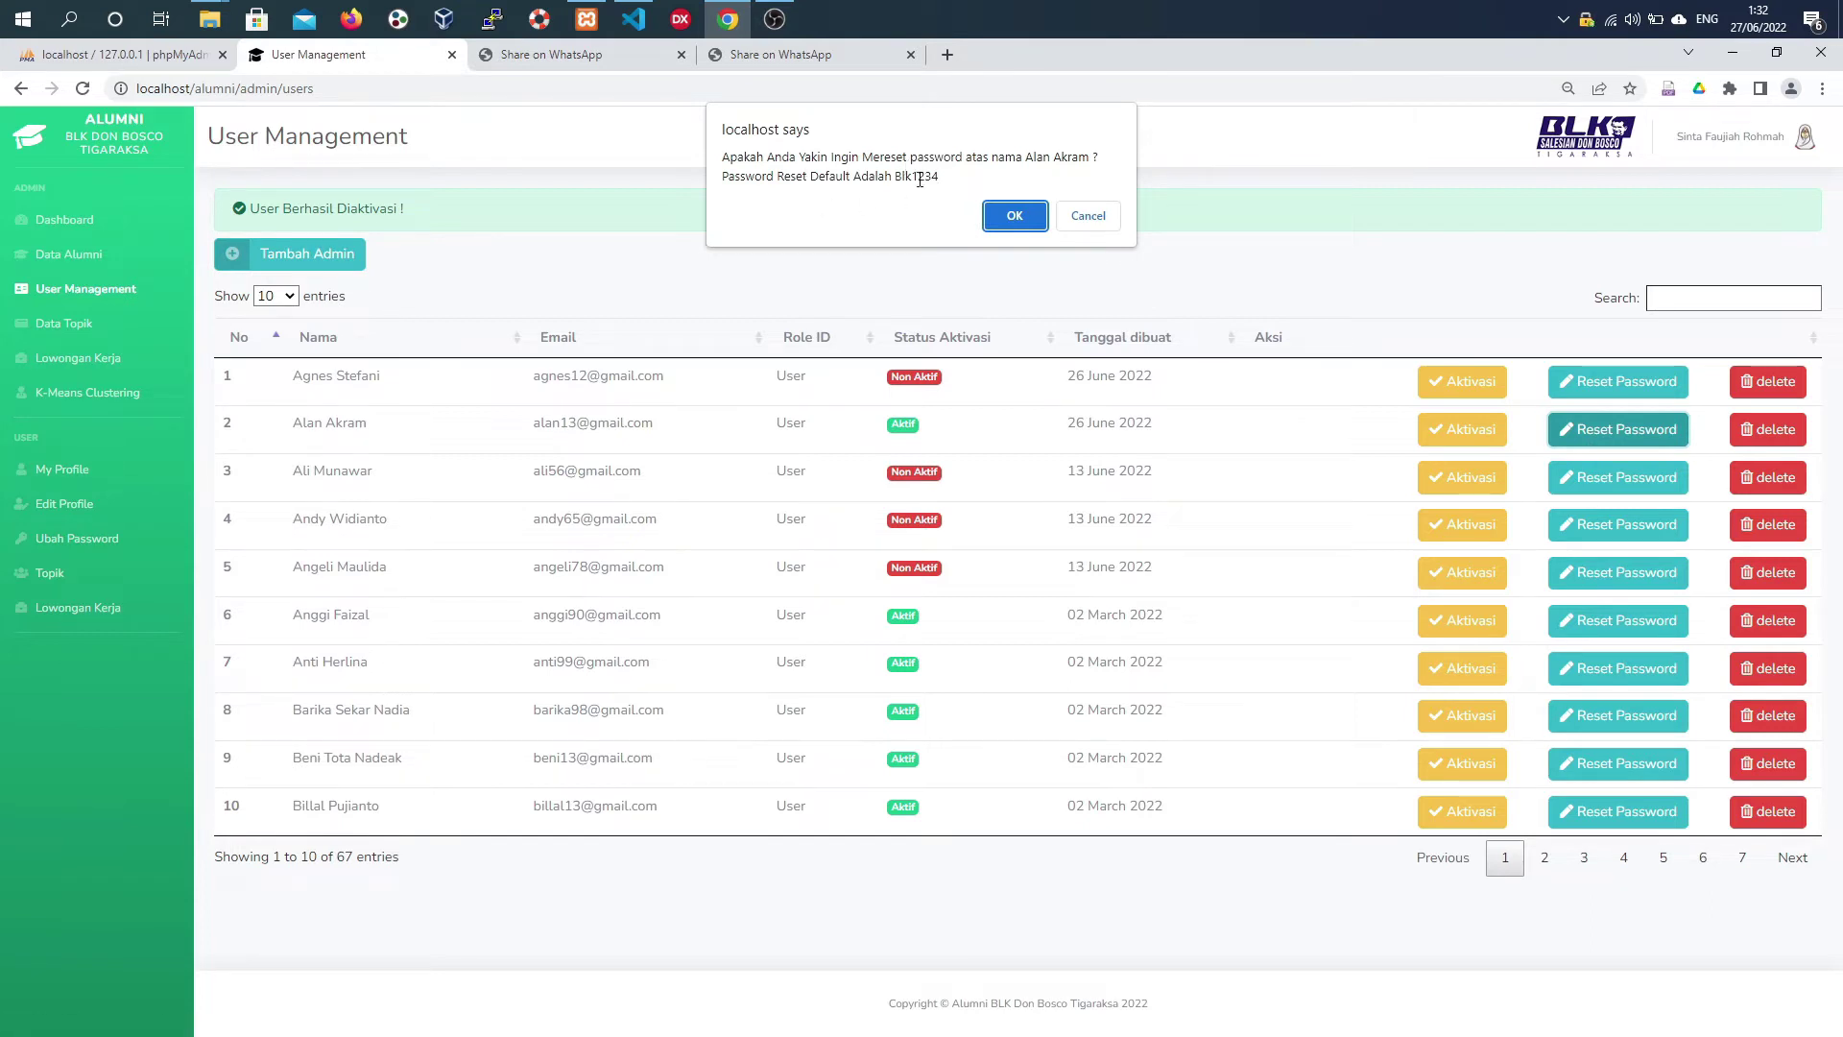
click(1002, 223)
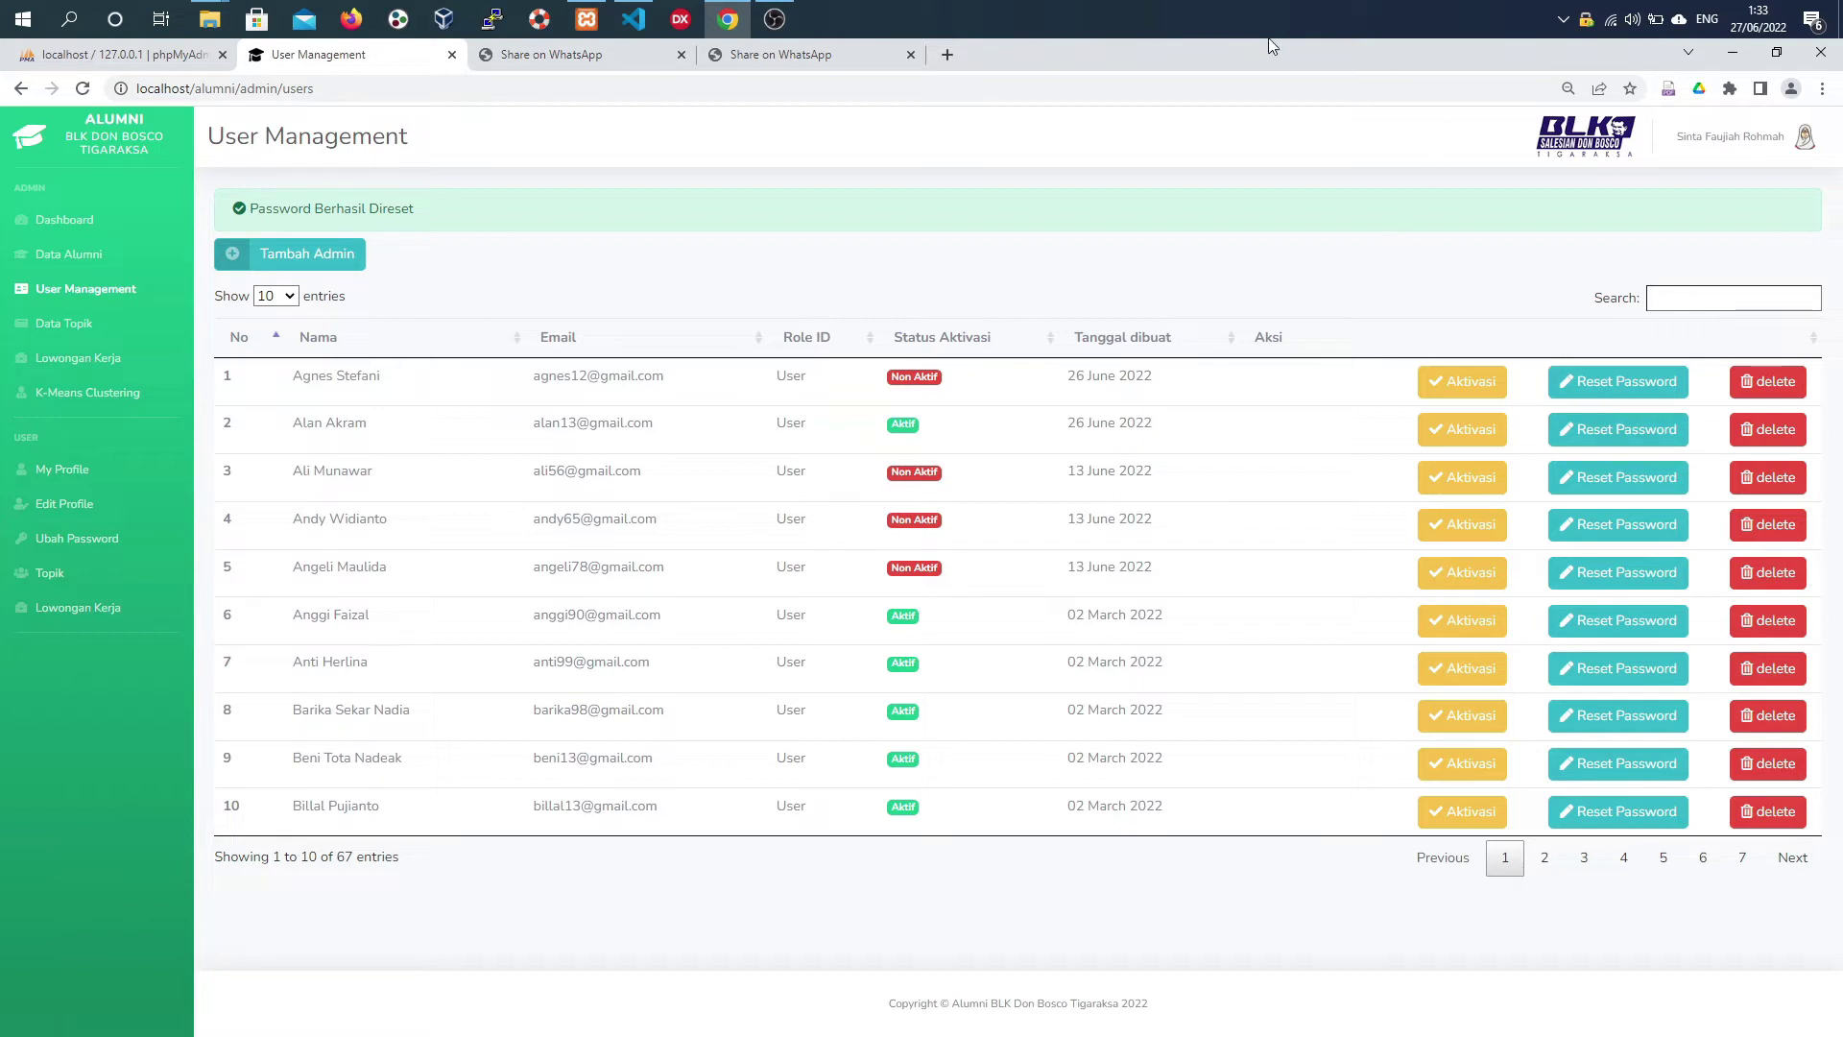
- Set the first listed user's Status Aktivasi to 1 and save it
click(1488, 394)
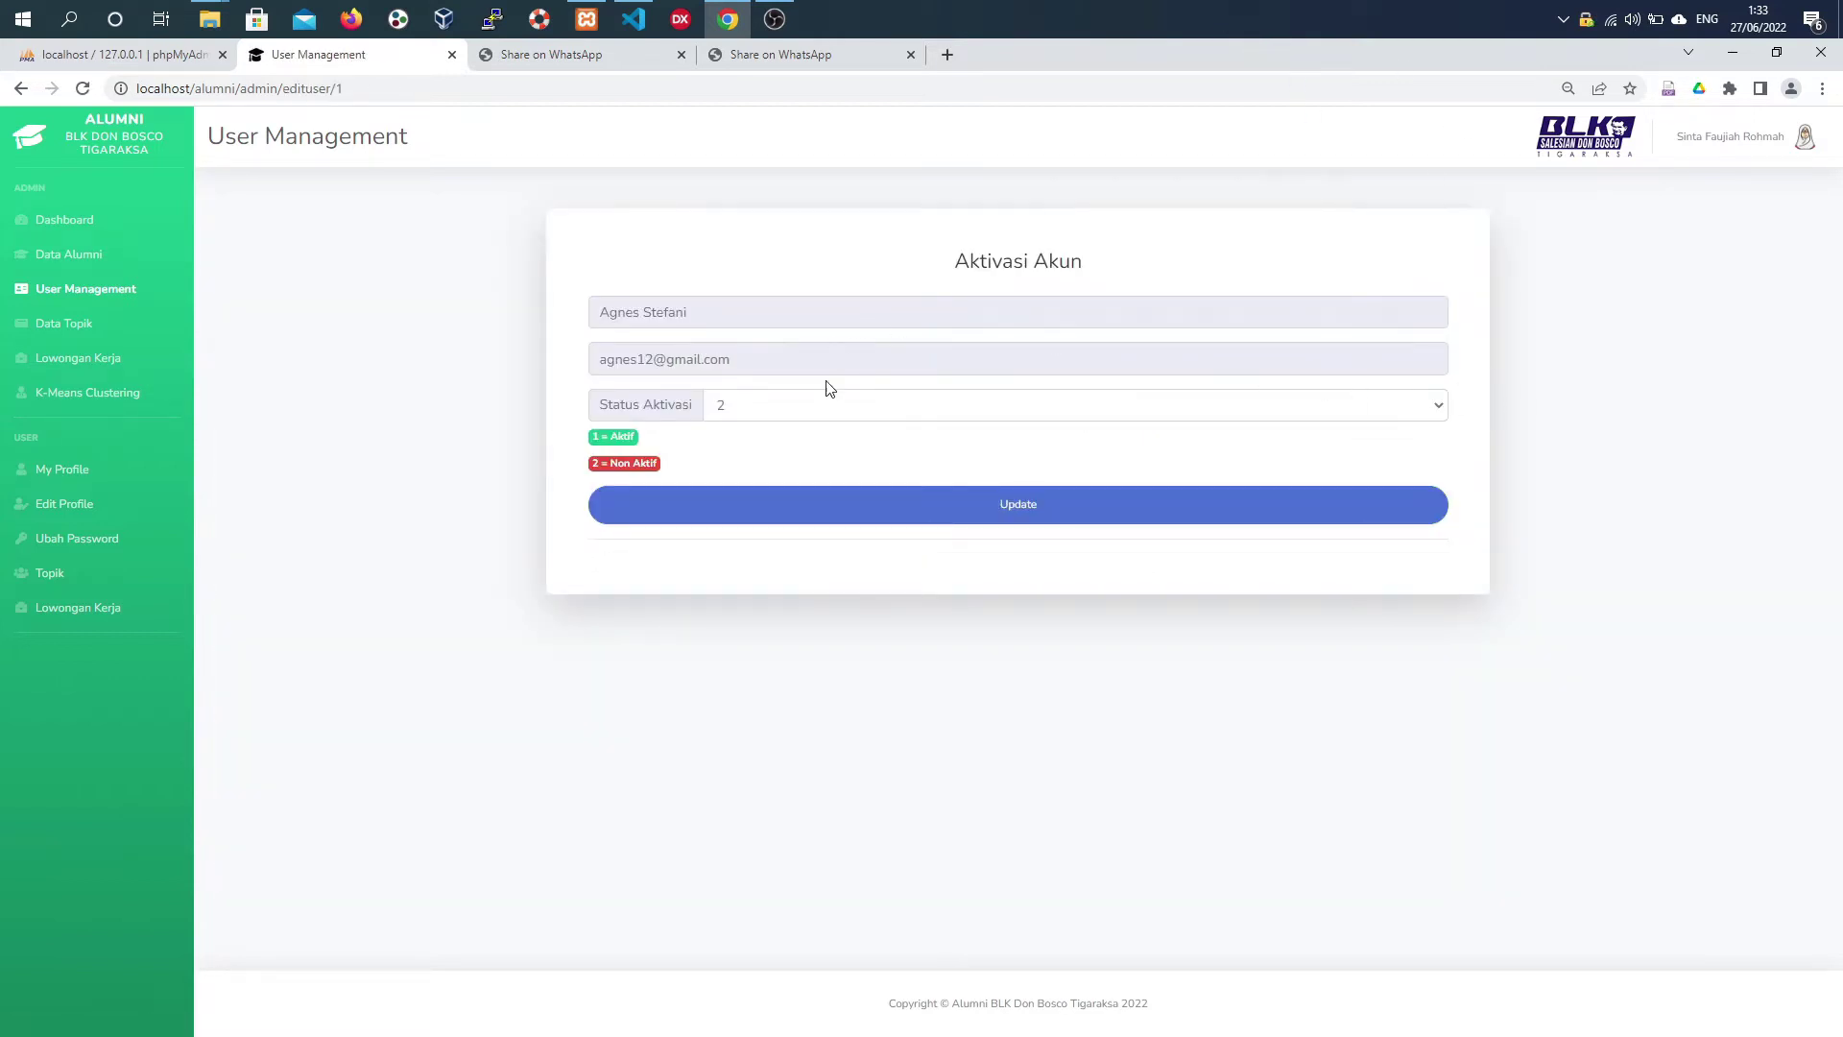
click(822, 407)
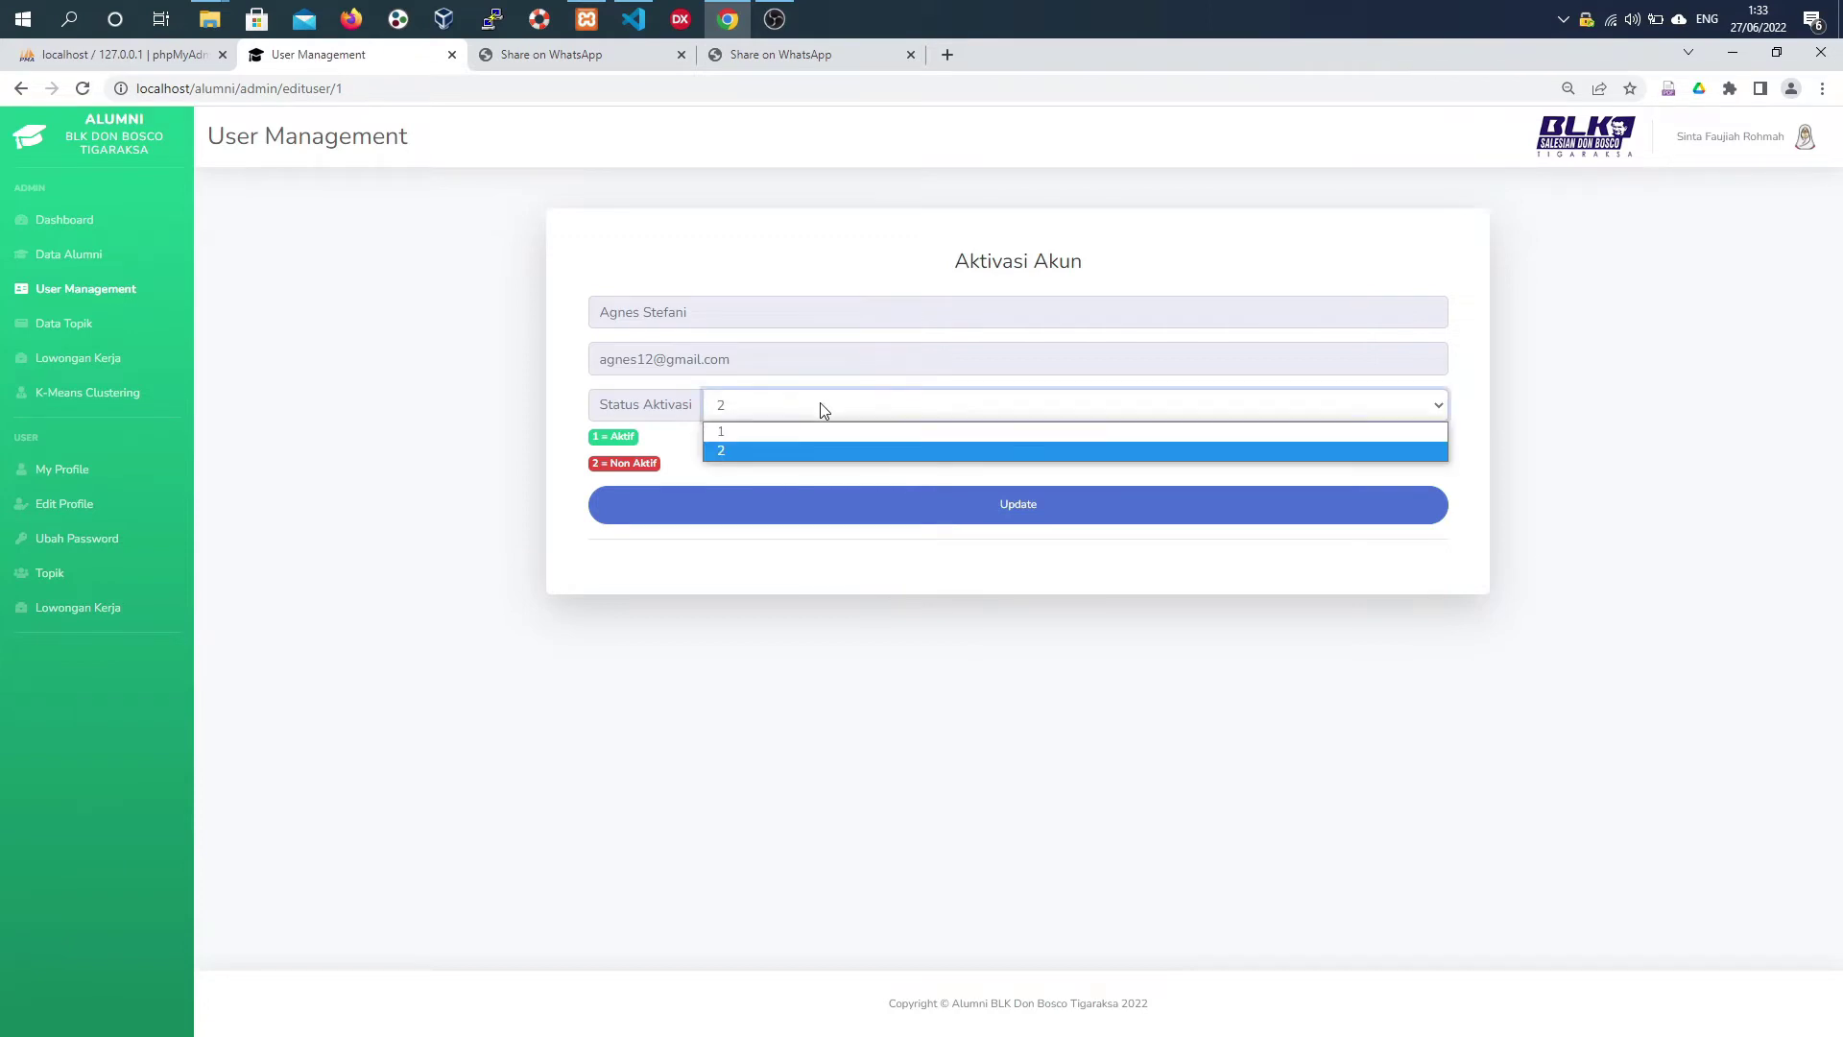
click(811, 431)
click(838, 527)
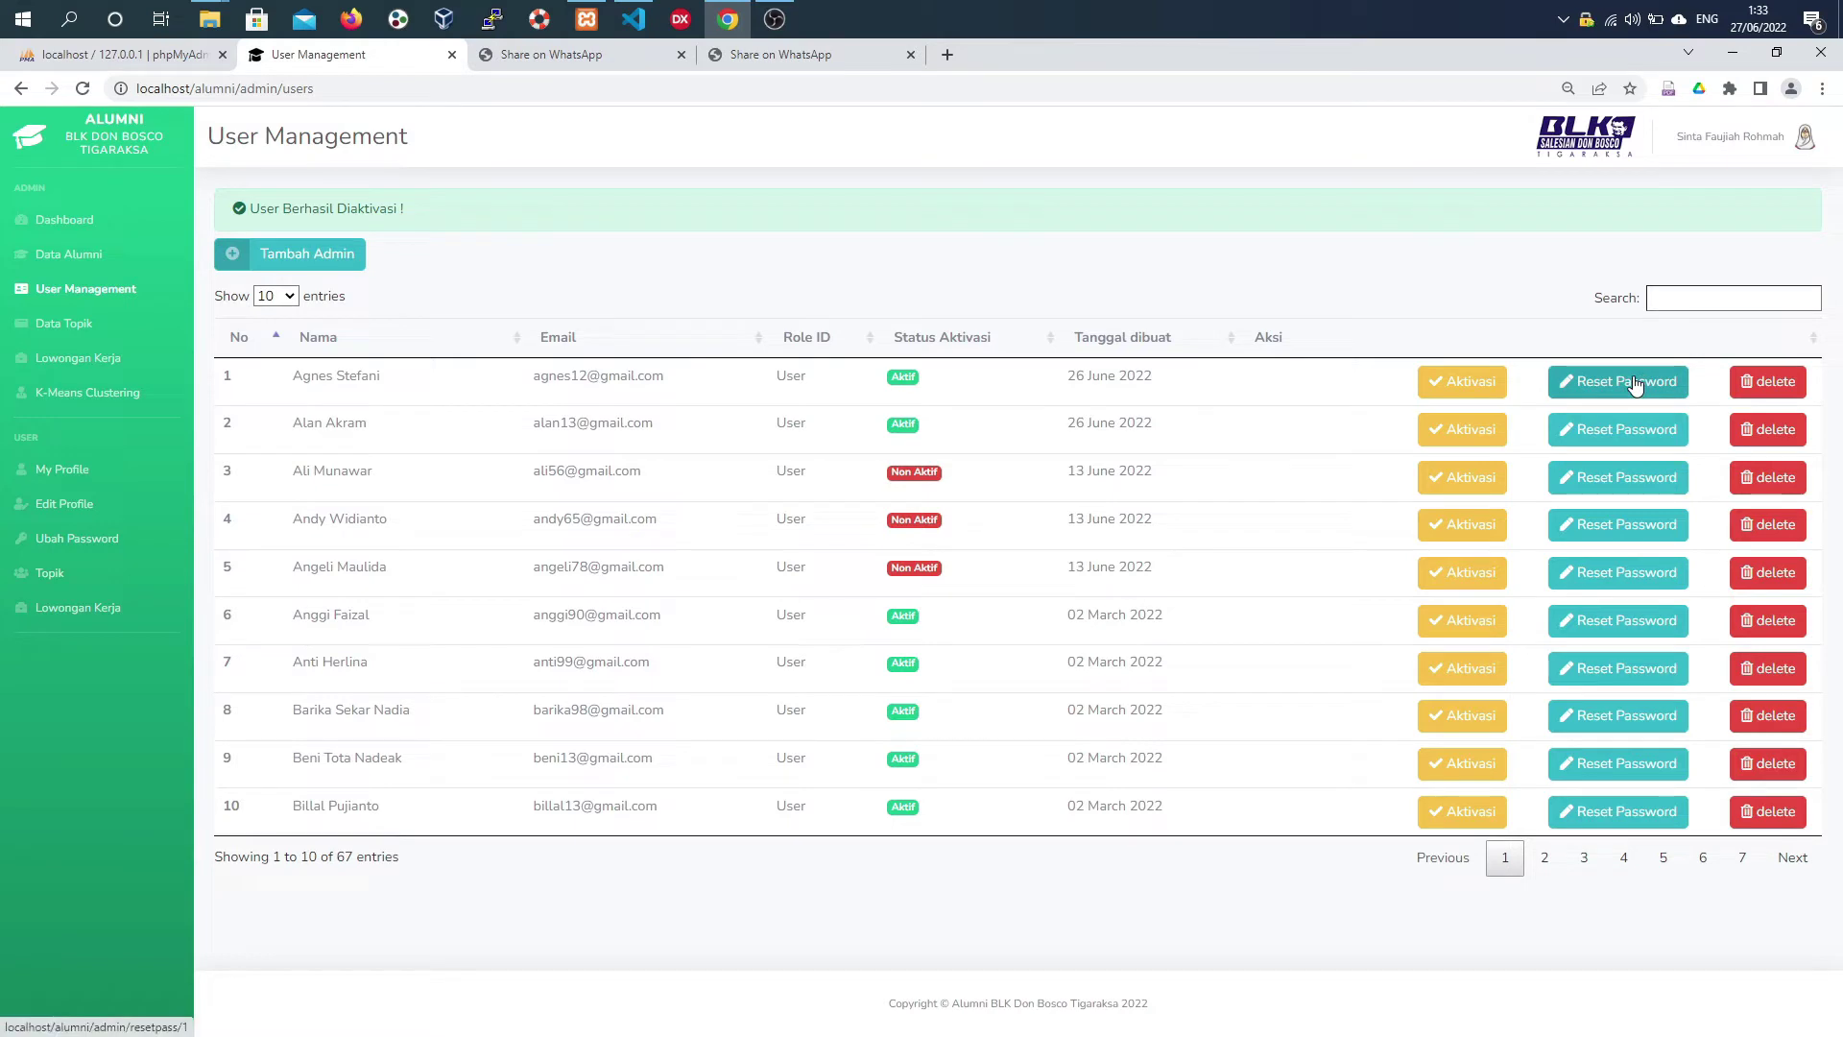
- Search for the new admin account and delete it, confirming with OK
click(1712, 294)
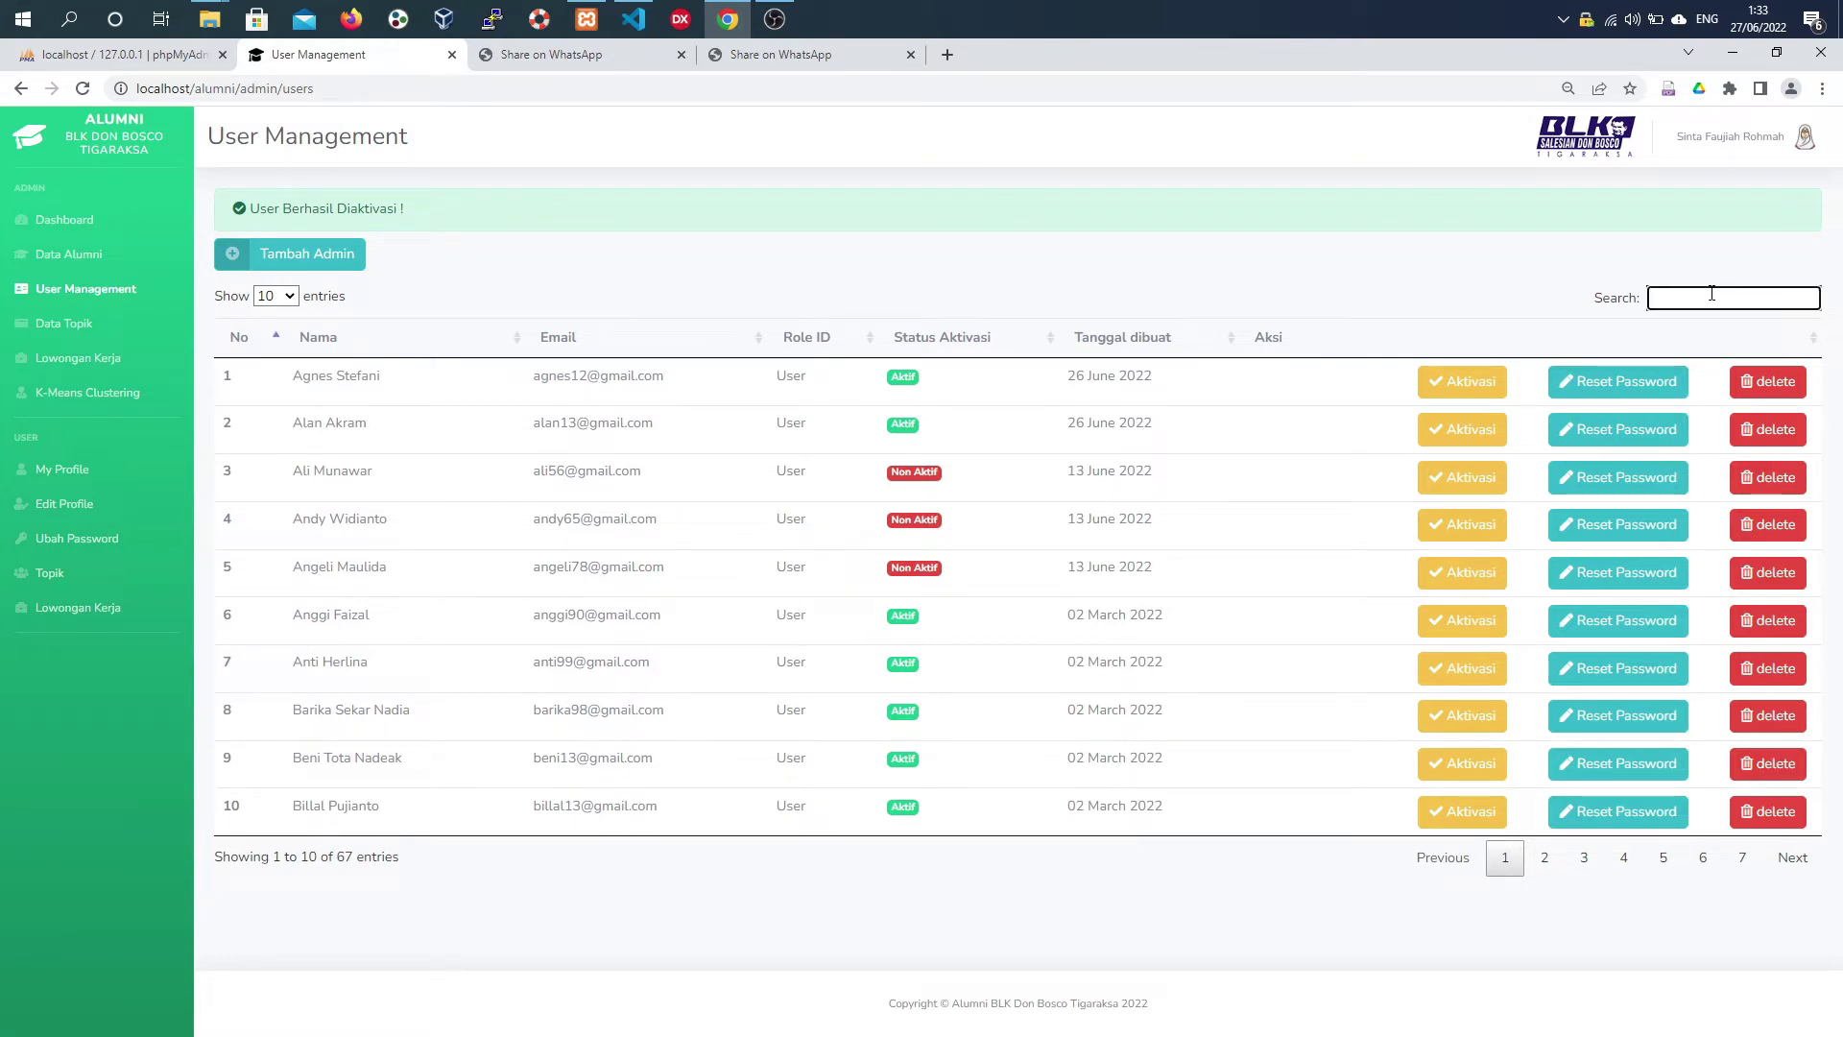
text(bud)
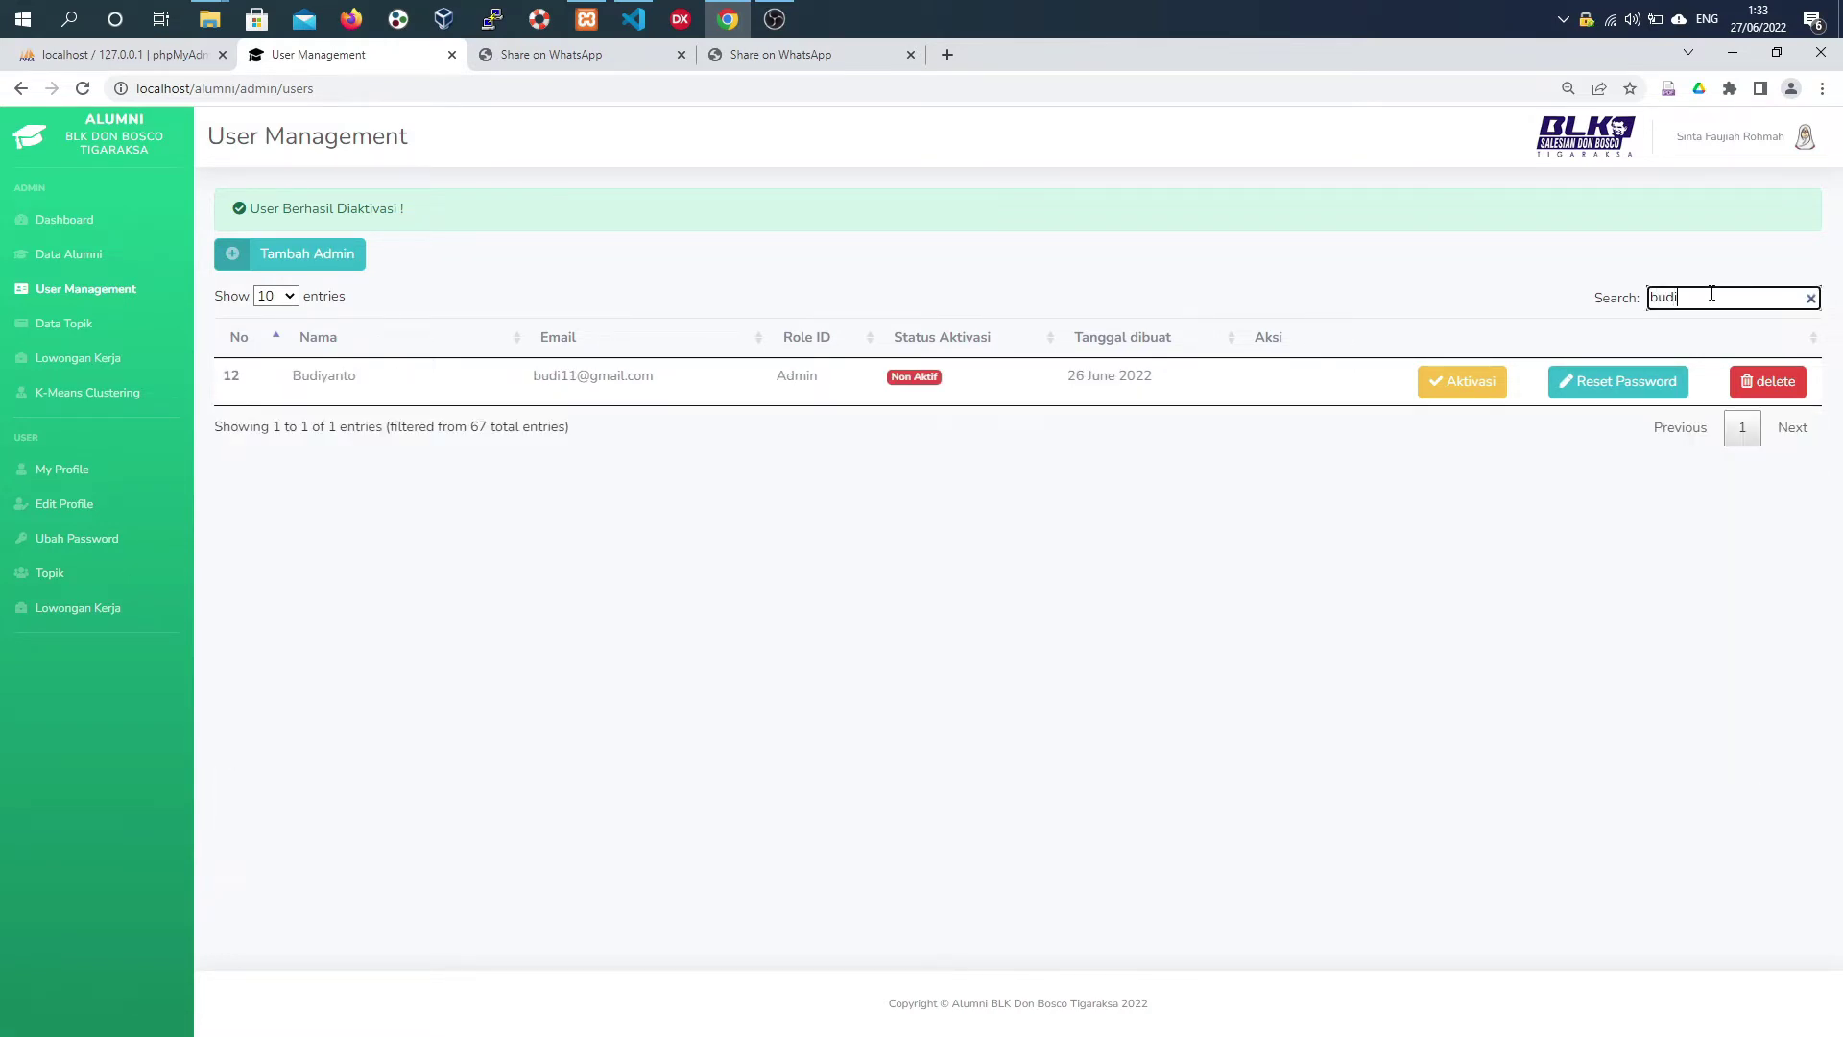
text(i)
click(1795, 383)
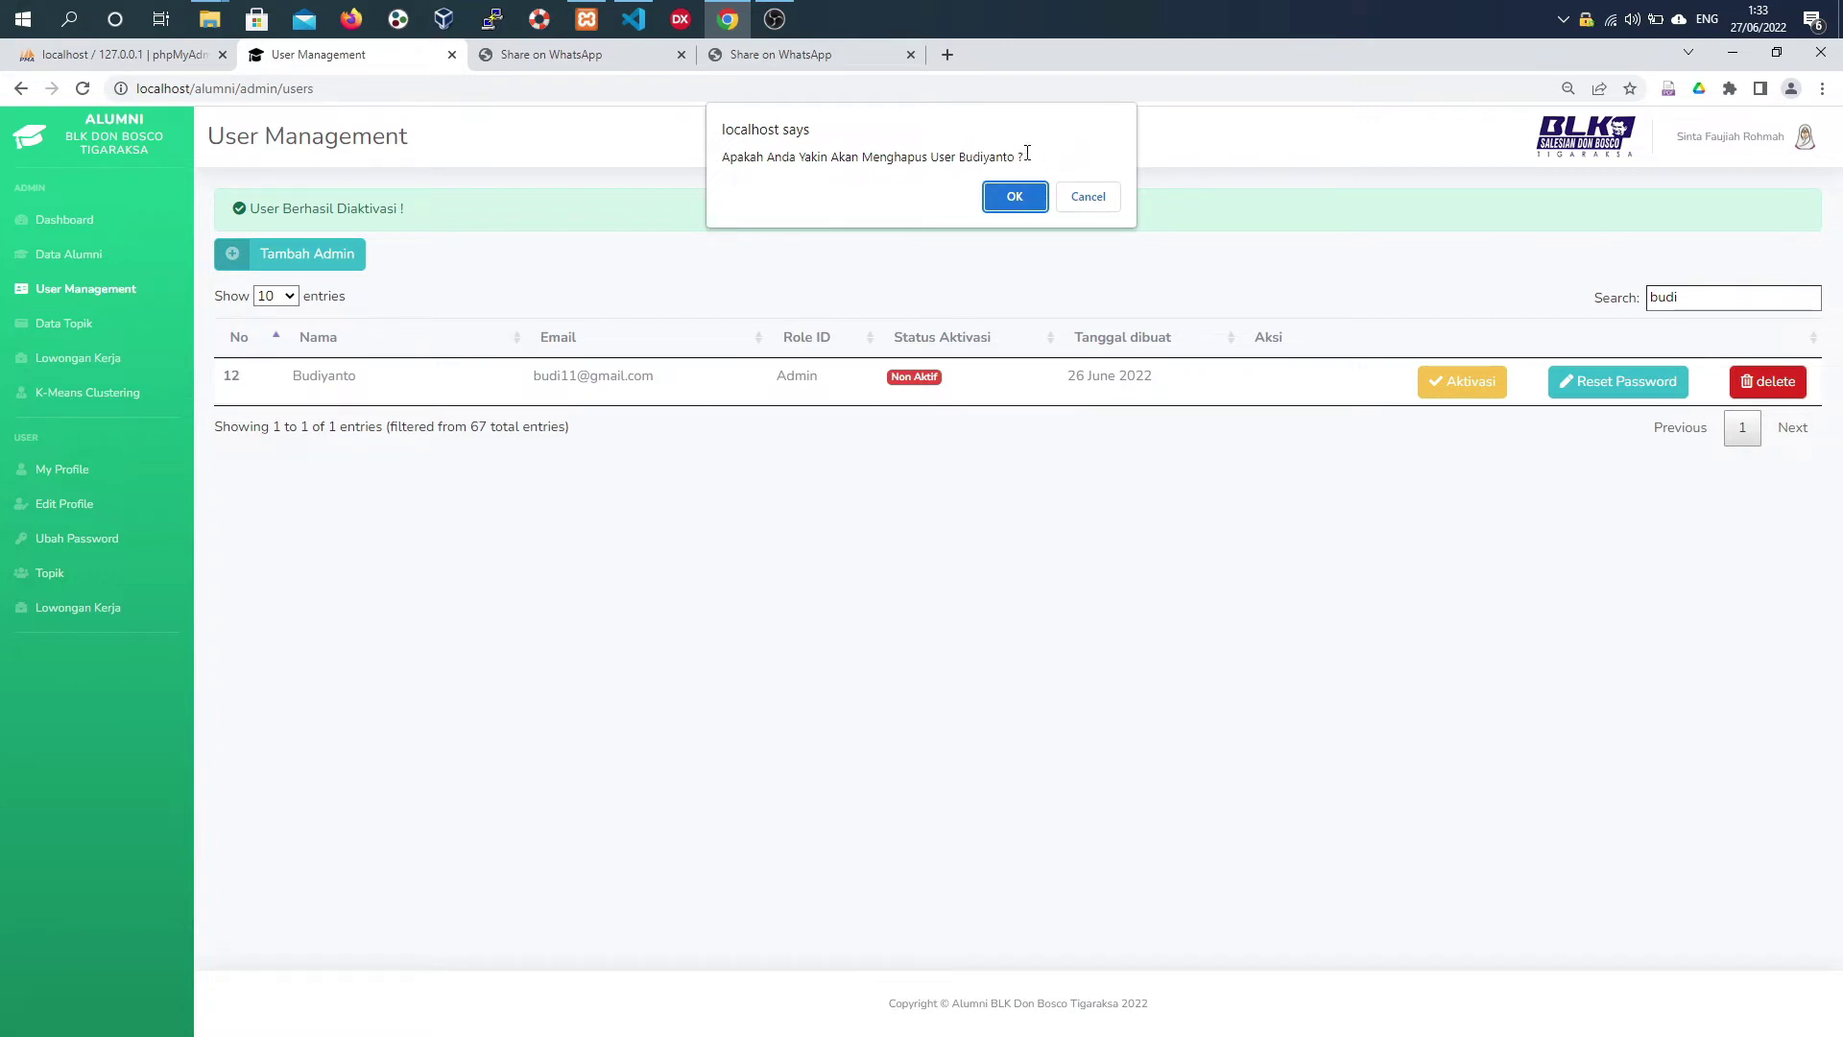
click(1033, 194)
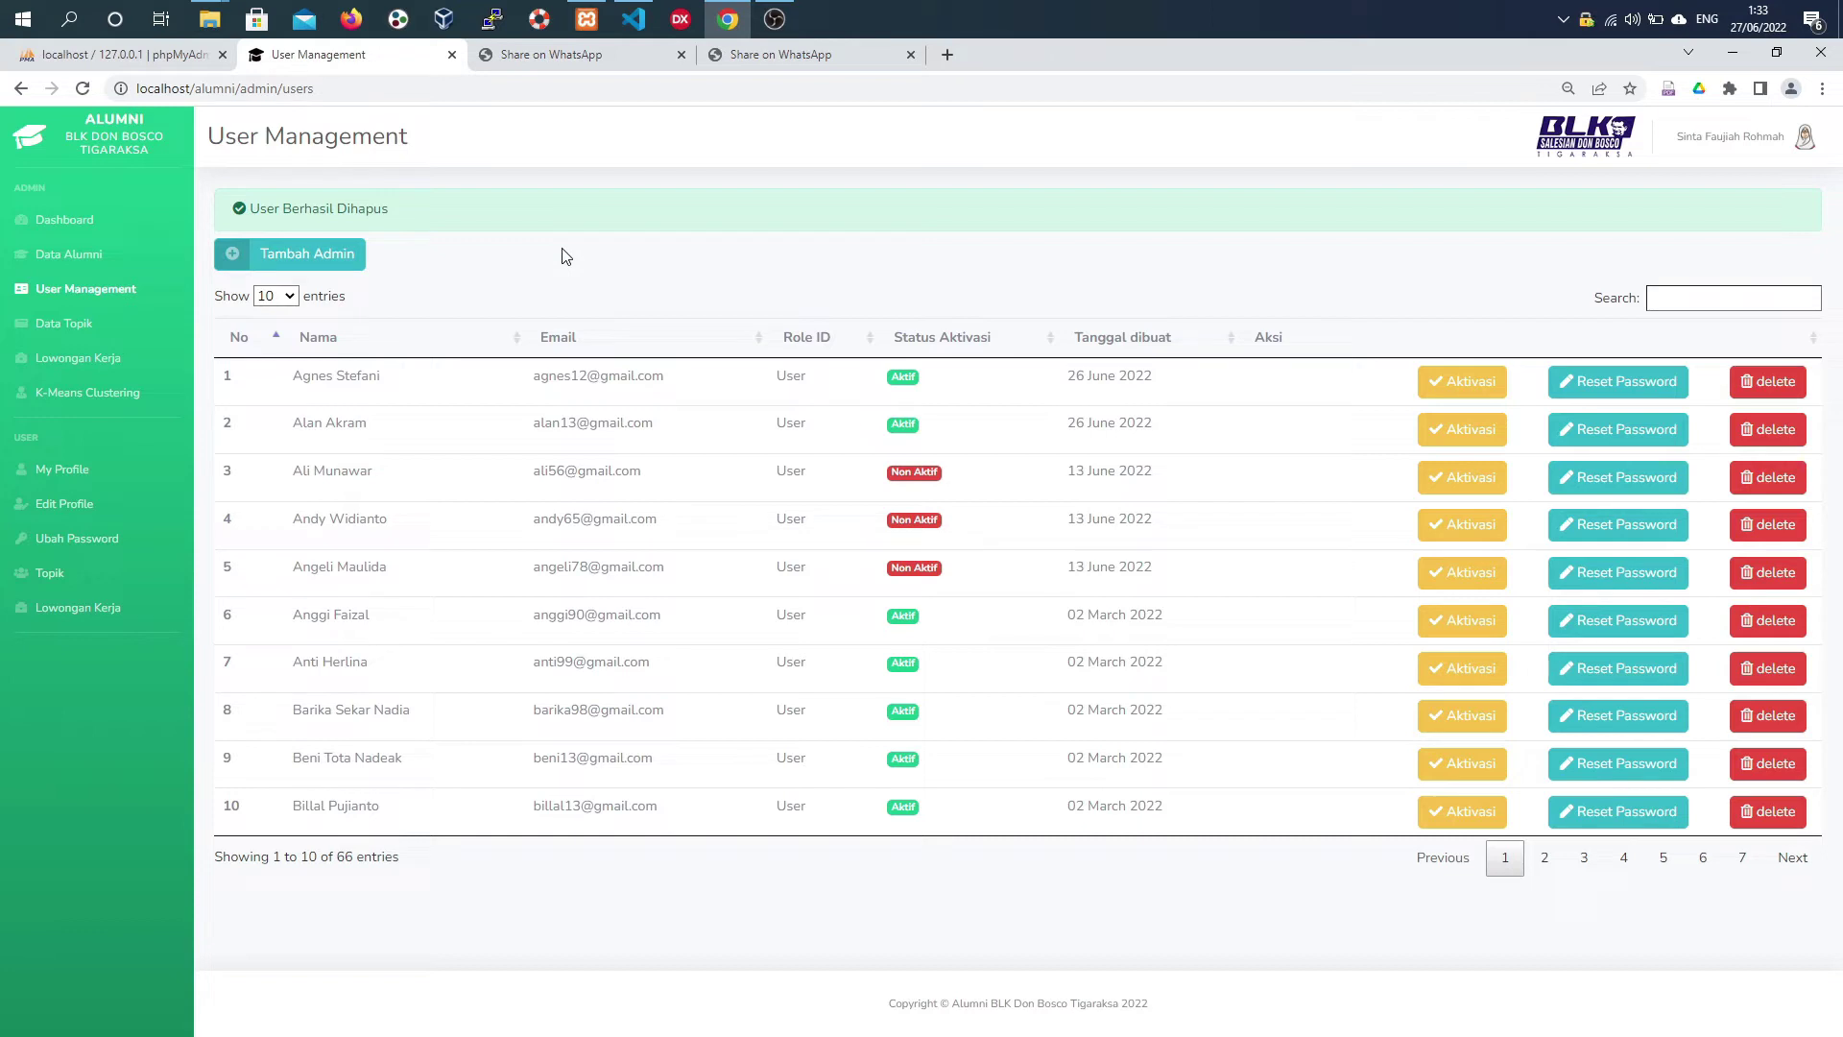
- Start a new topic titled 'Acara Don Bosco Day' and paste the event text as its body
click(88, 328)
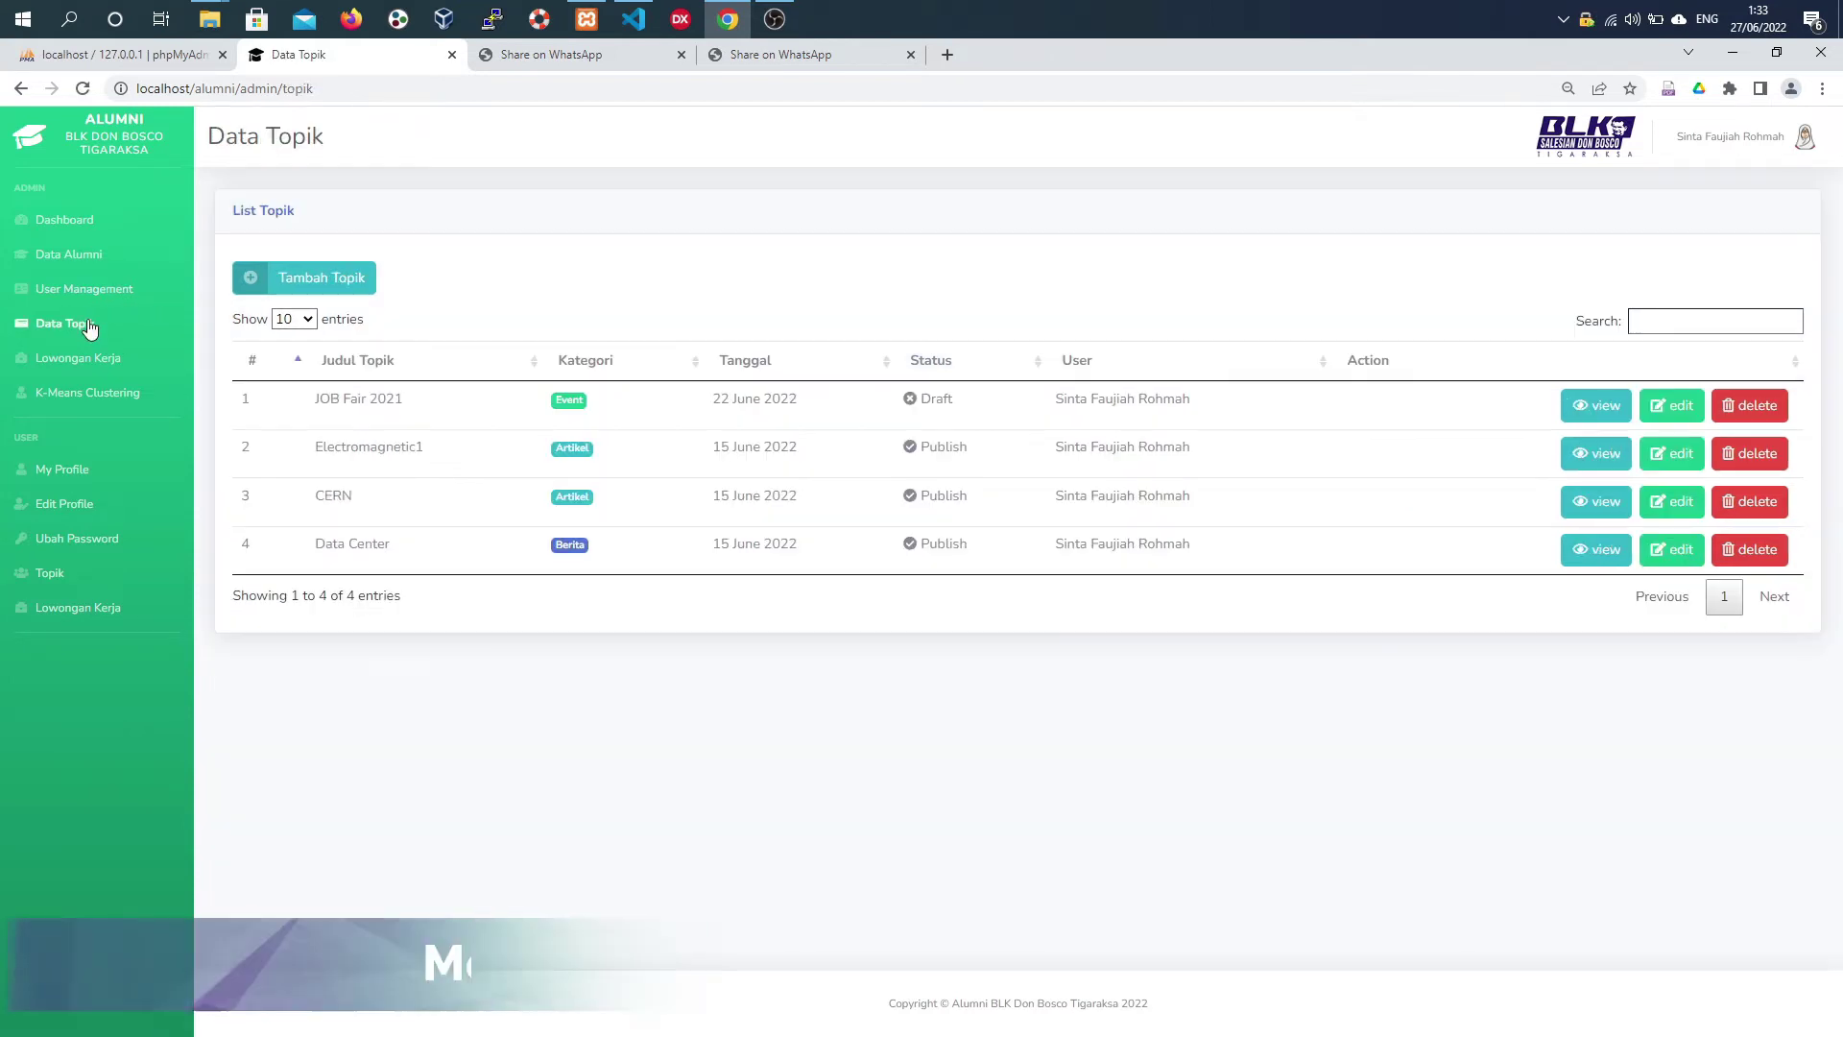
click(318, 280)
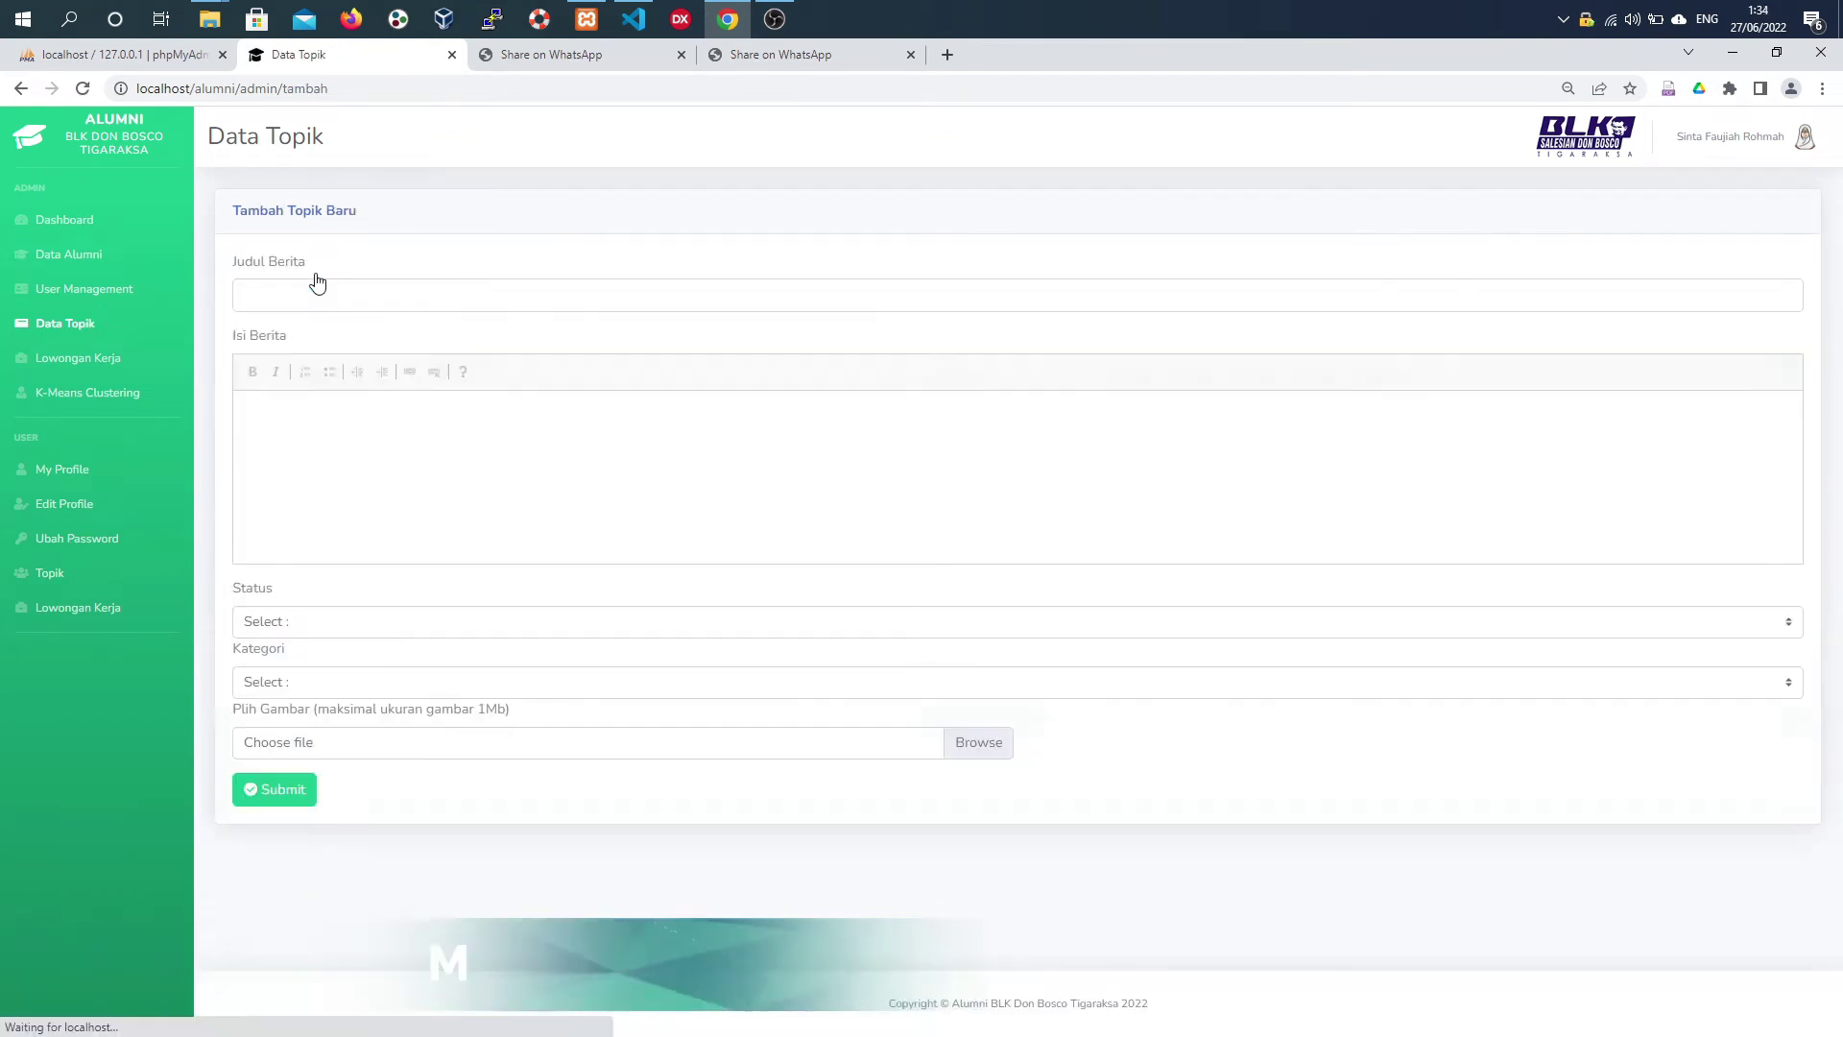
click(314, 289)
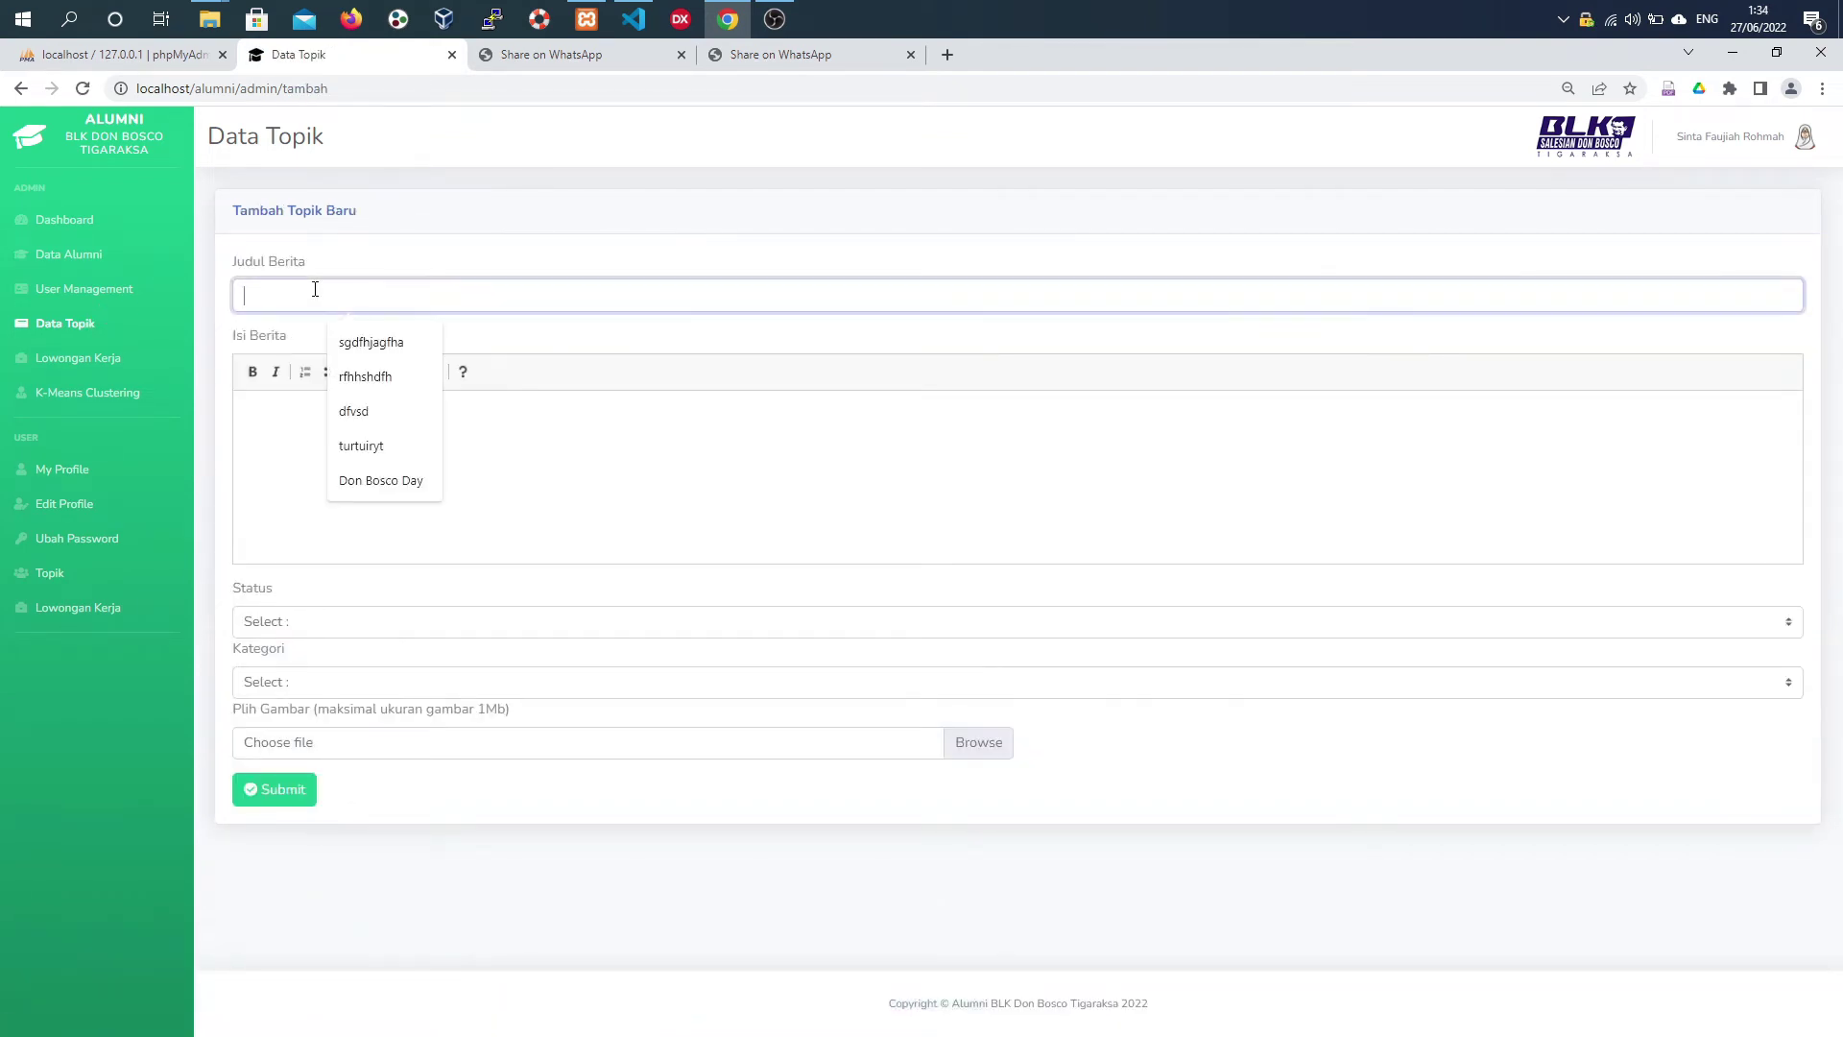
text(Aca)
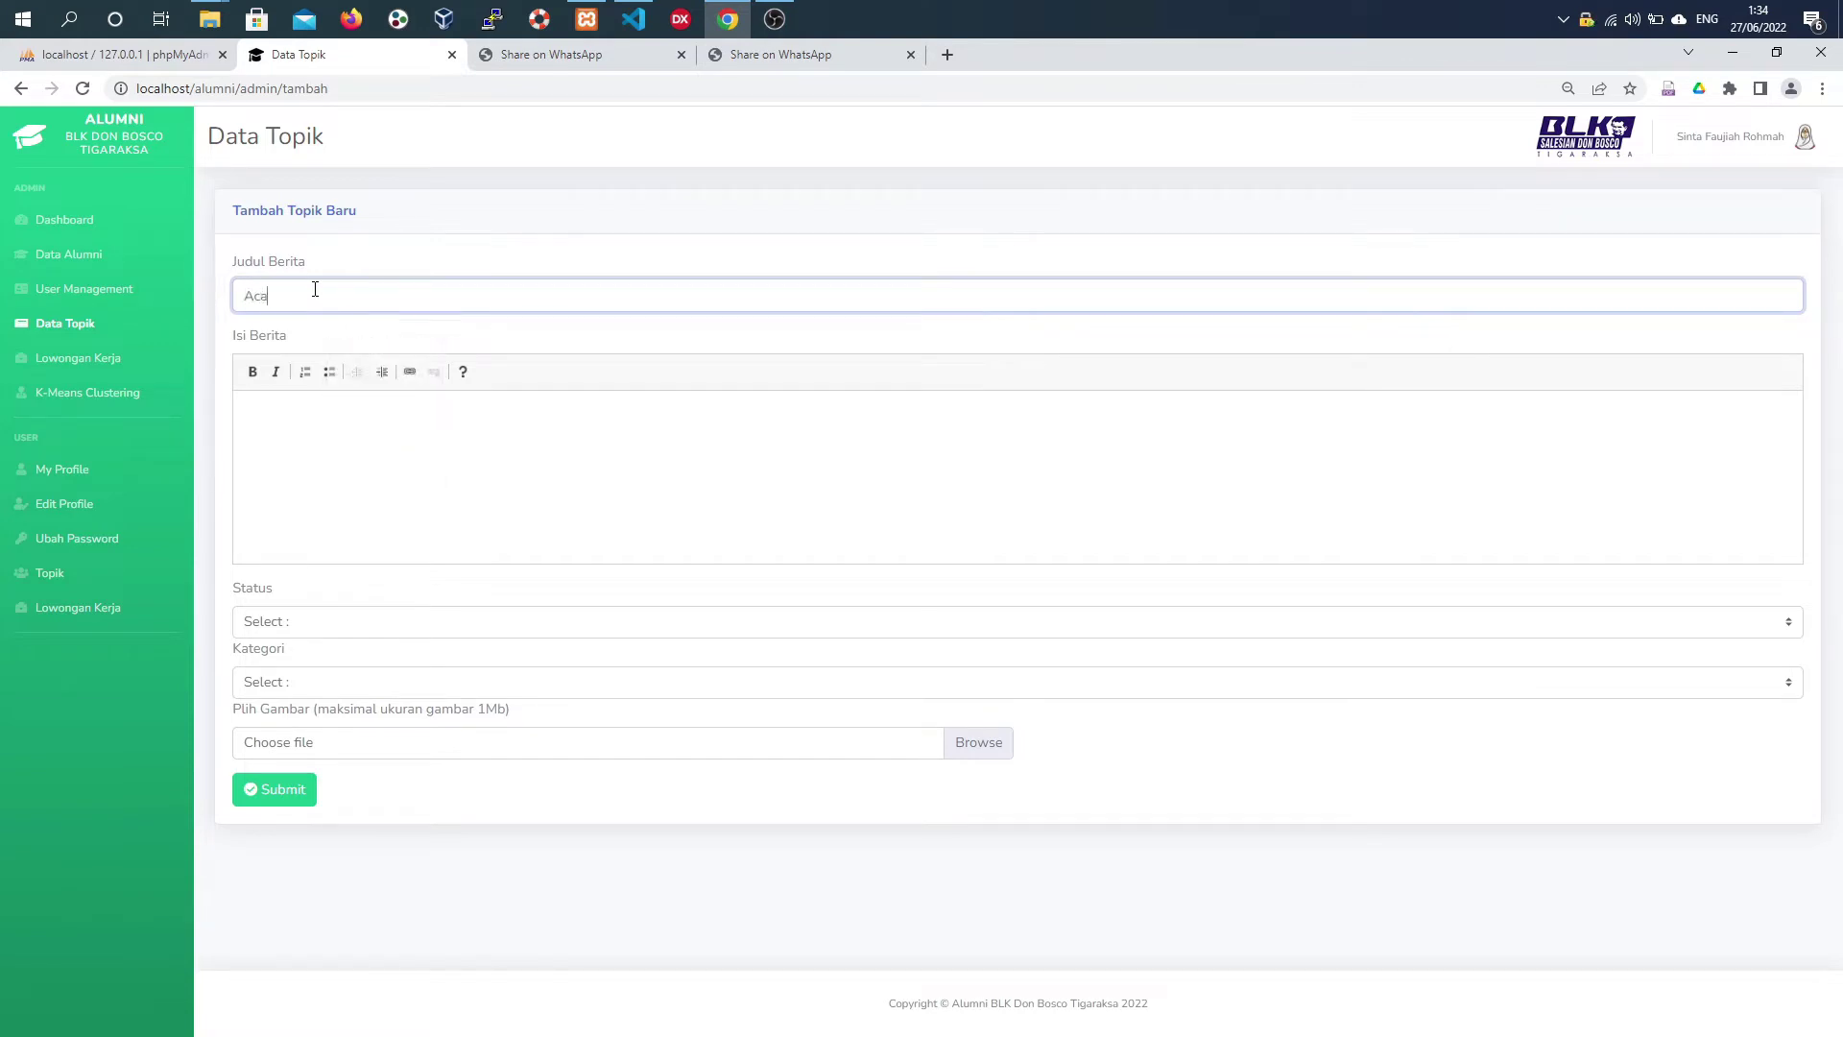
text(ra Don Bosco Day)
click(360, 444)
text(Acara Alumni Tanggal 25 Juli 2022)
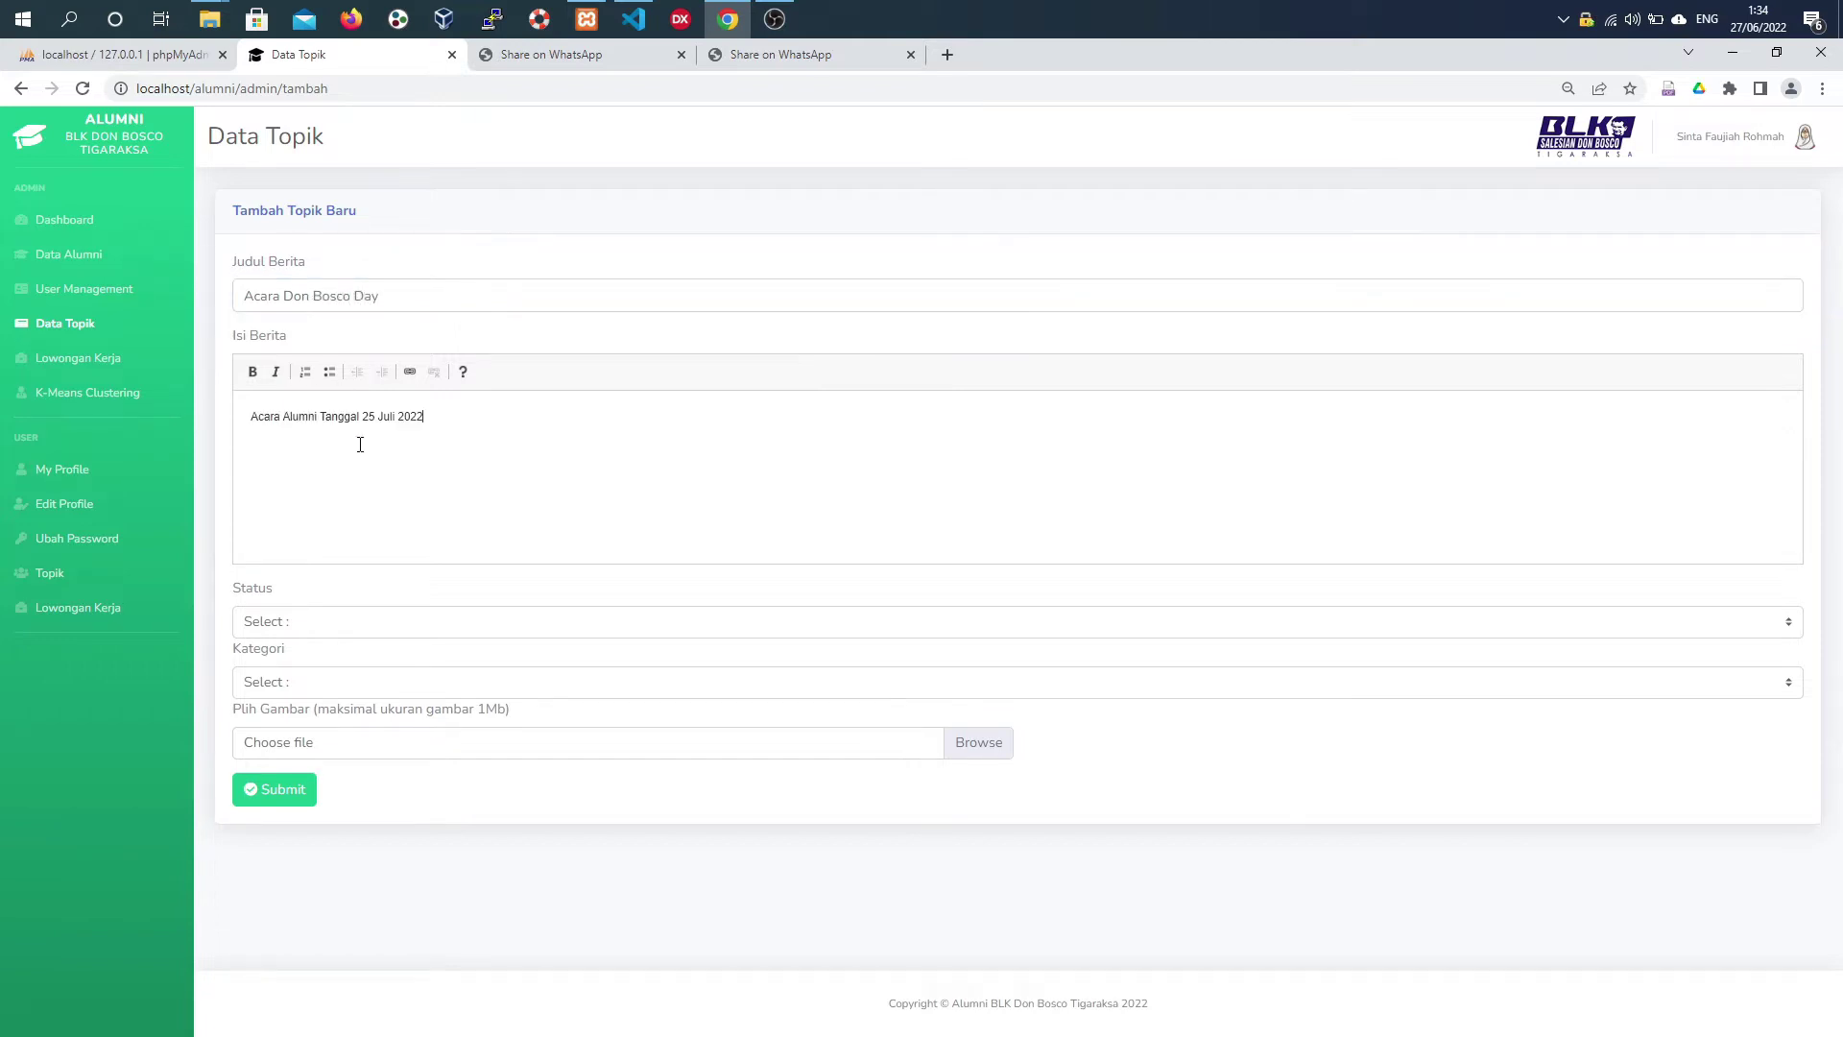
- Set the topic's status to Draft and its category to Event
click(316, 619)
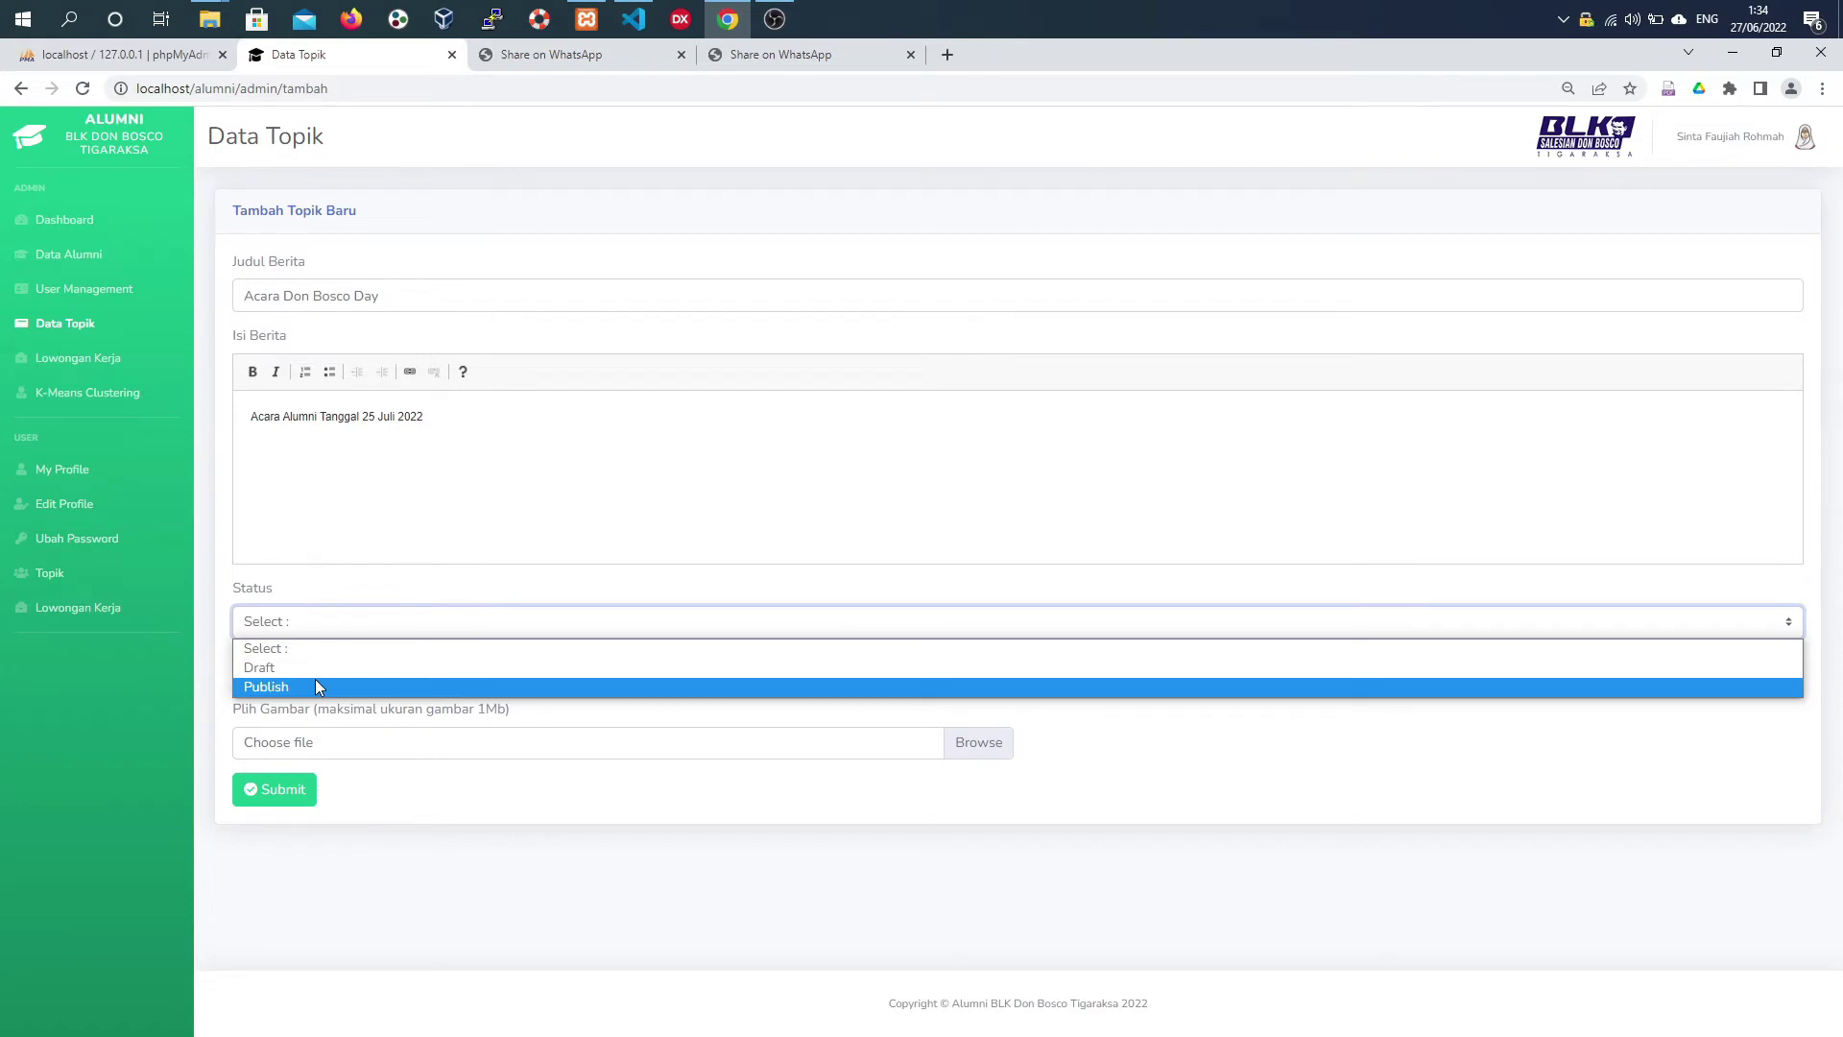
click(353, 581)
click(328, 624)
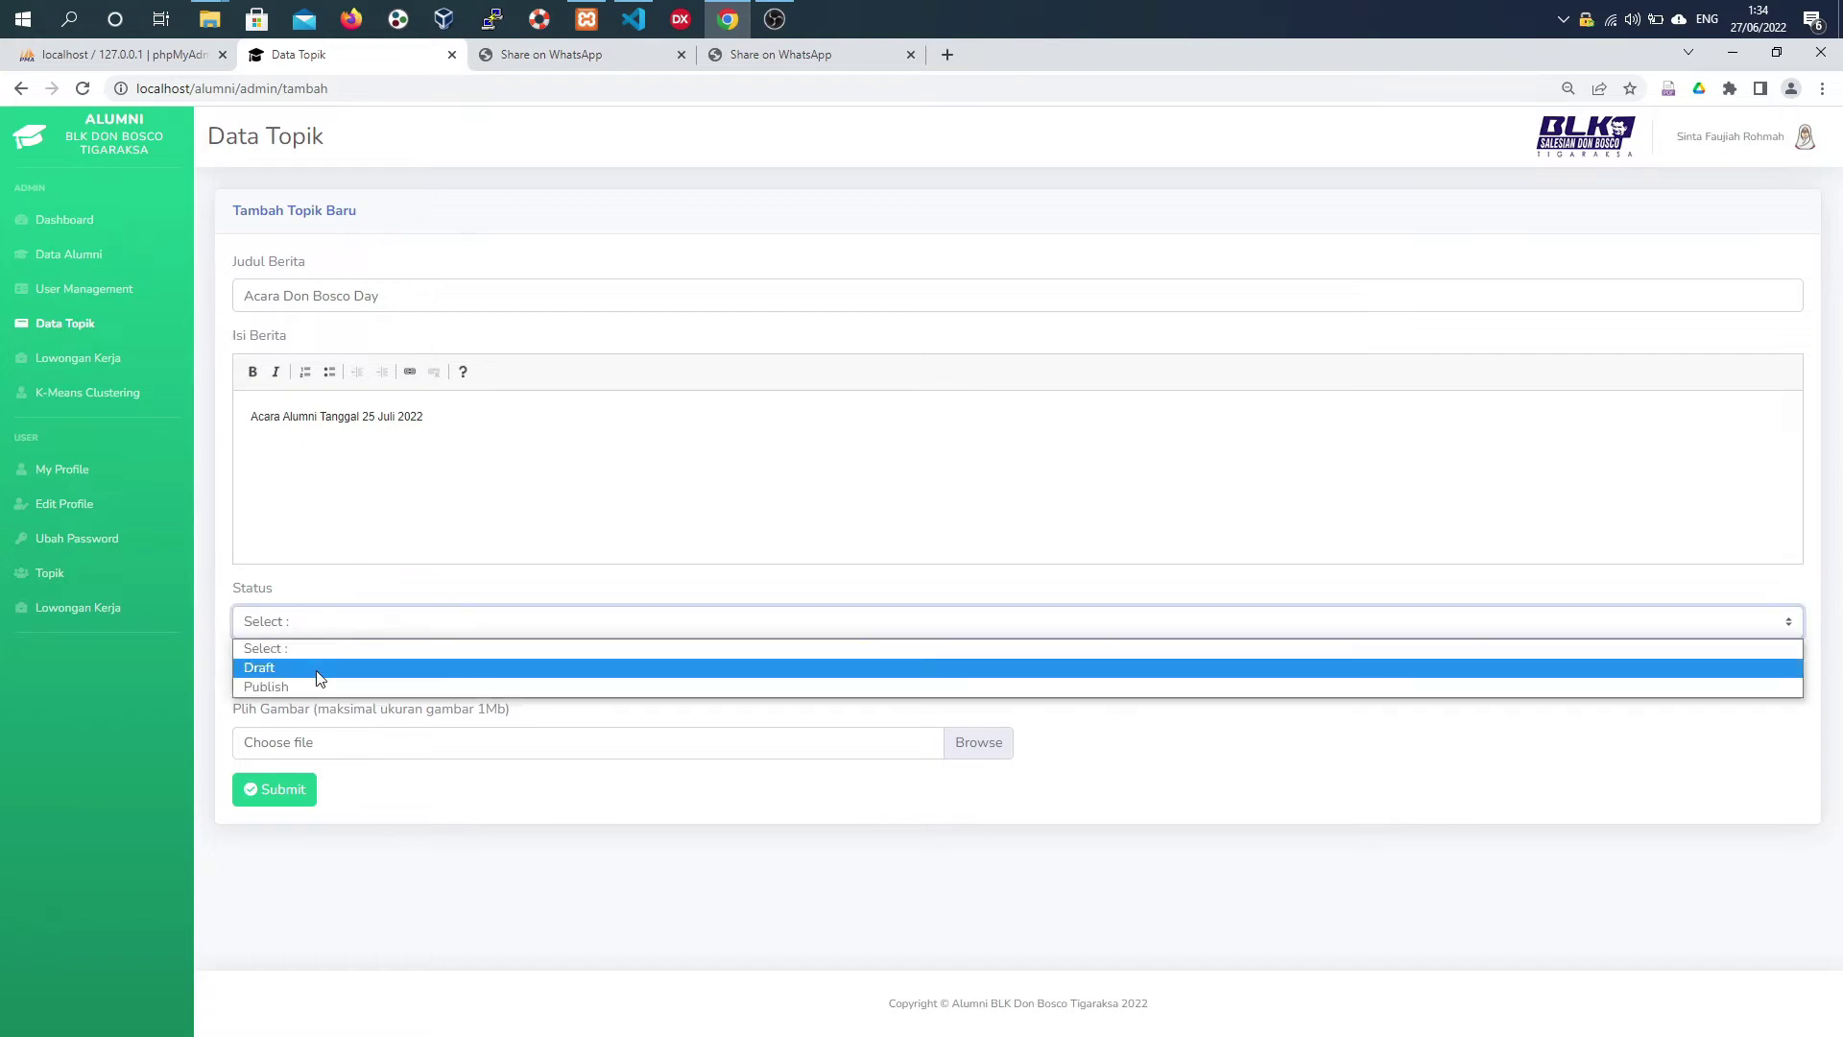
click(318, 669)
click(317, 681)
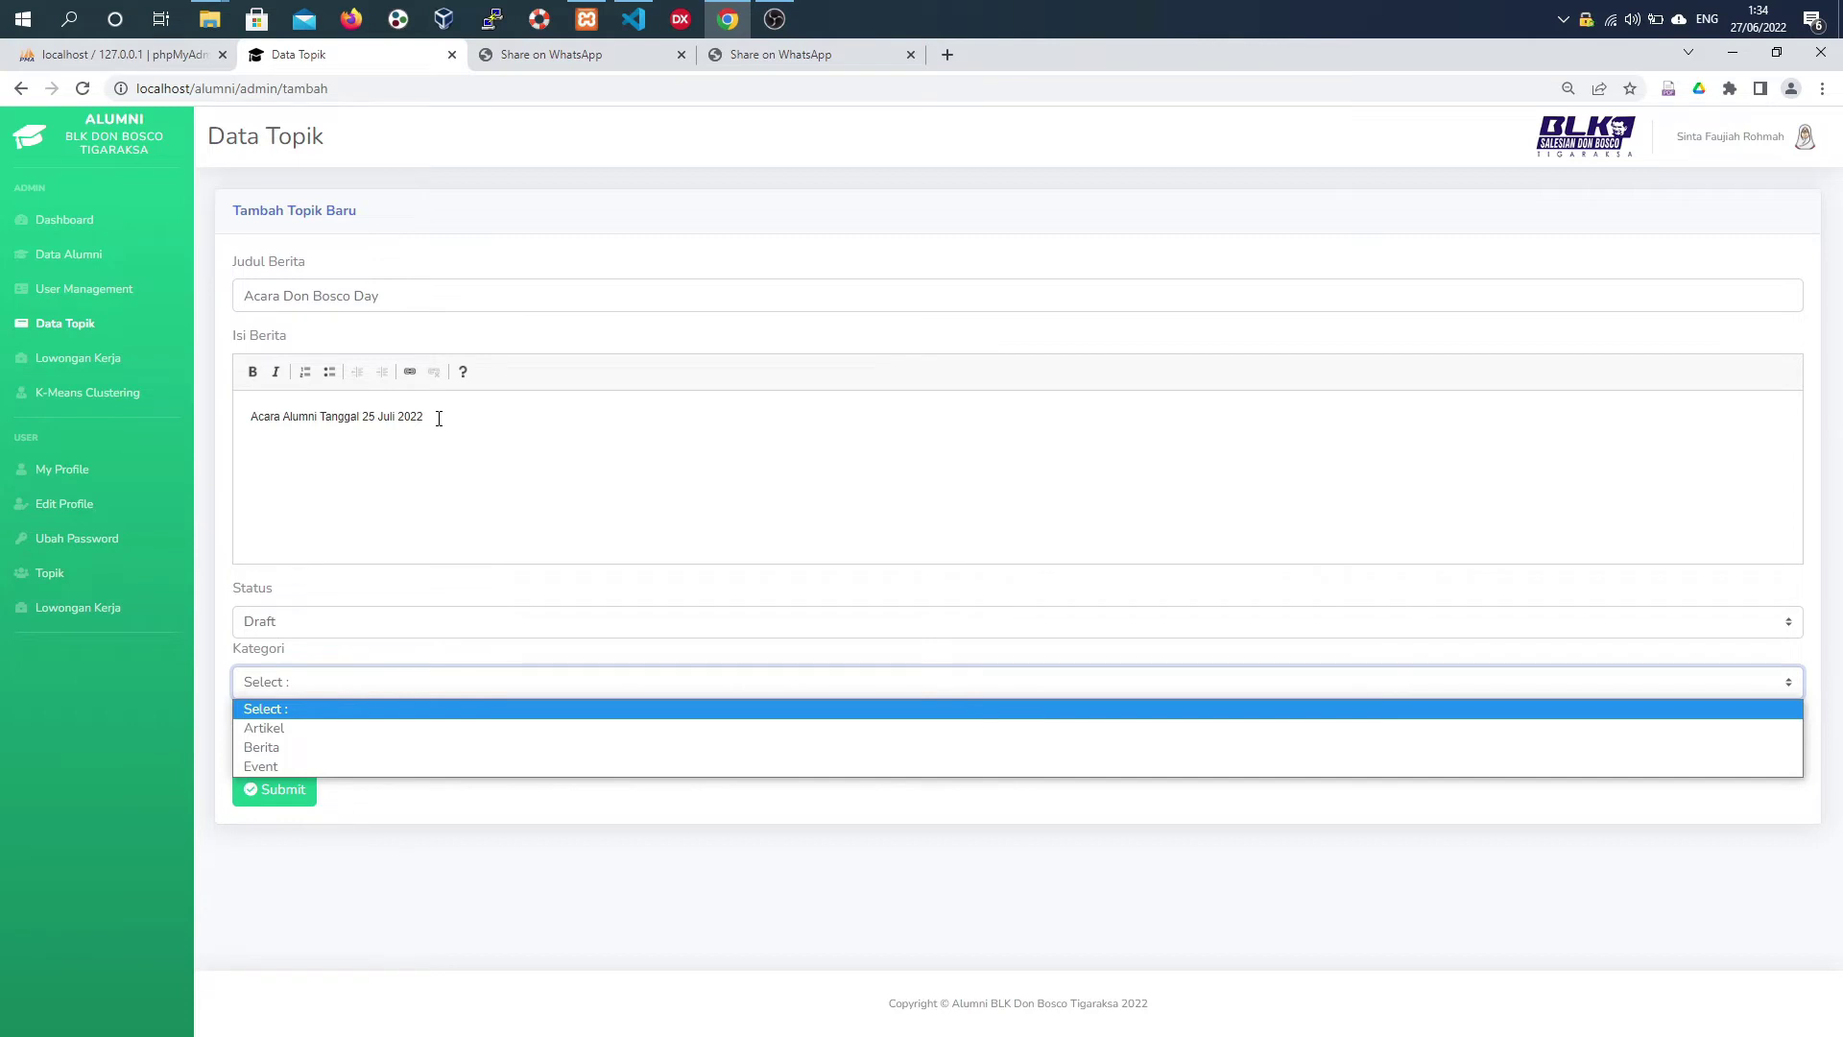
click(274, 768)
- Attach download (1).jpg as the topic picture and submit the topic
click(354, 744)
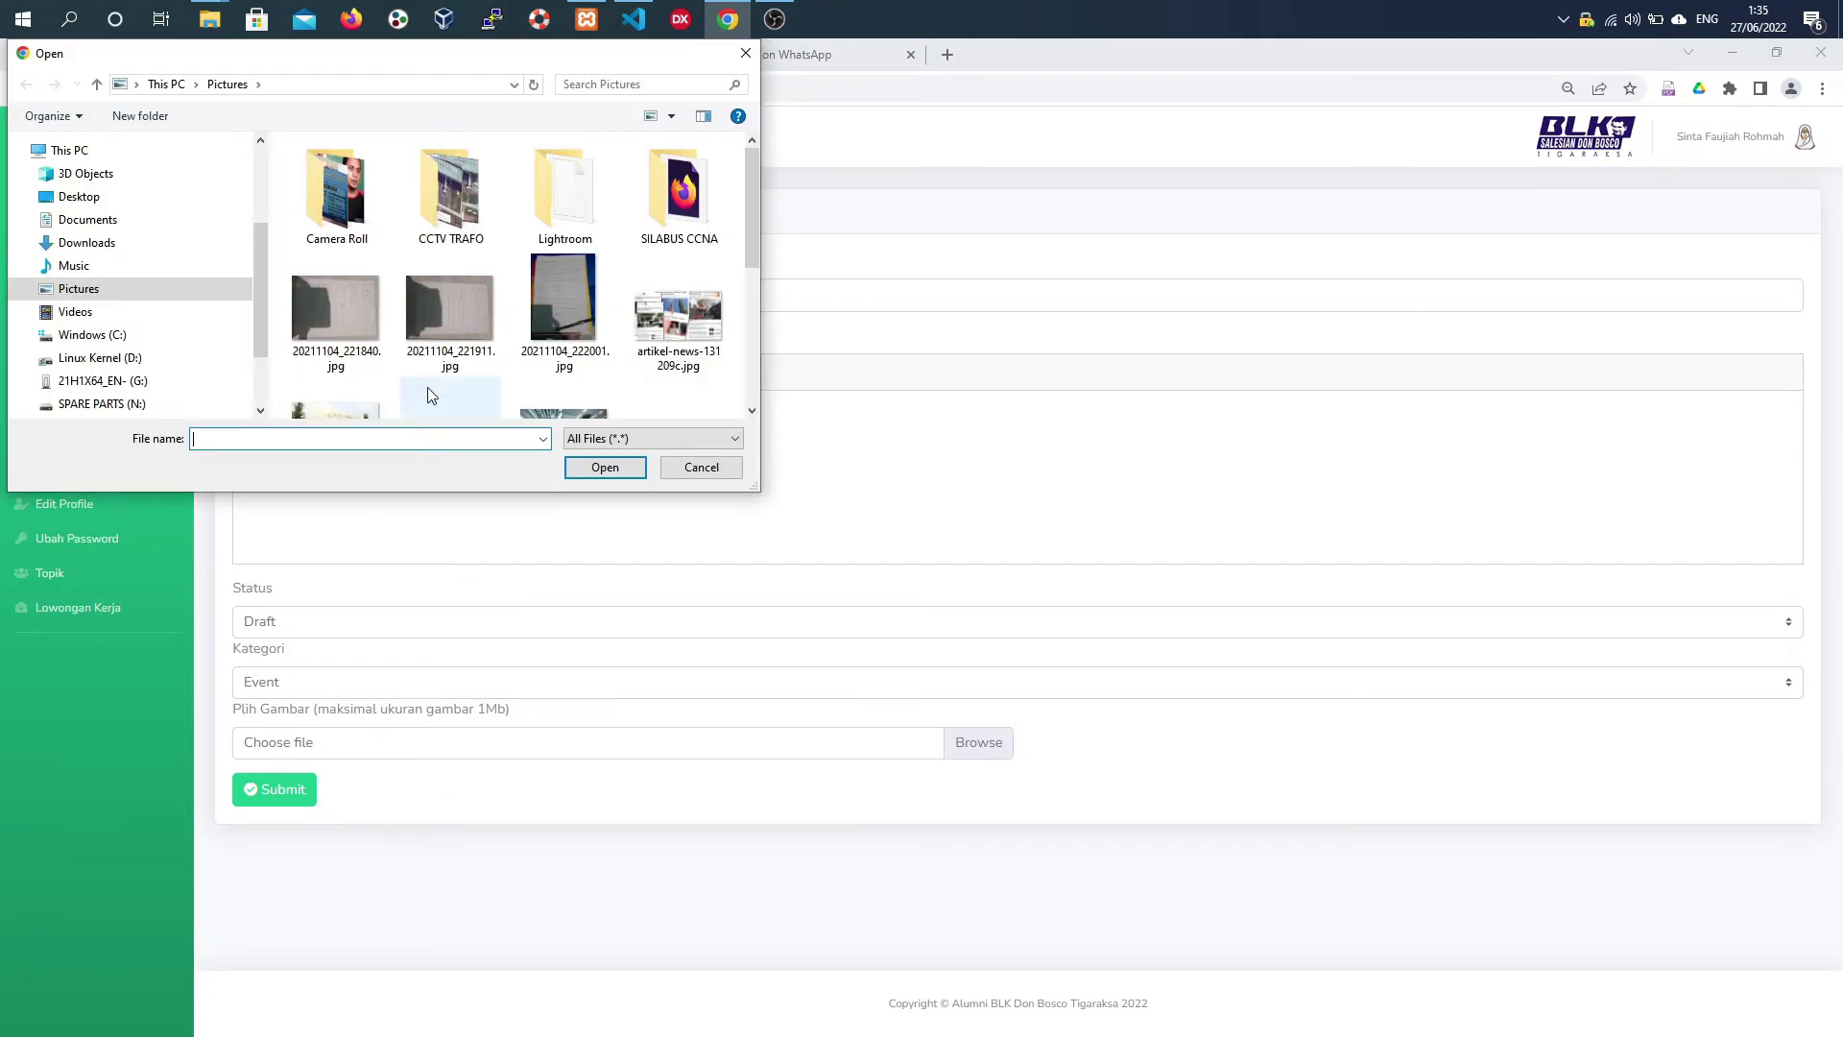
scroll(499, 283, down, 1)
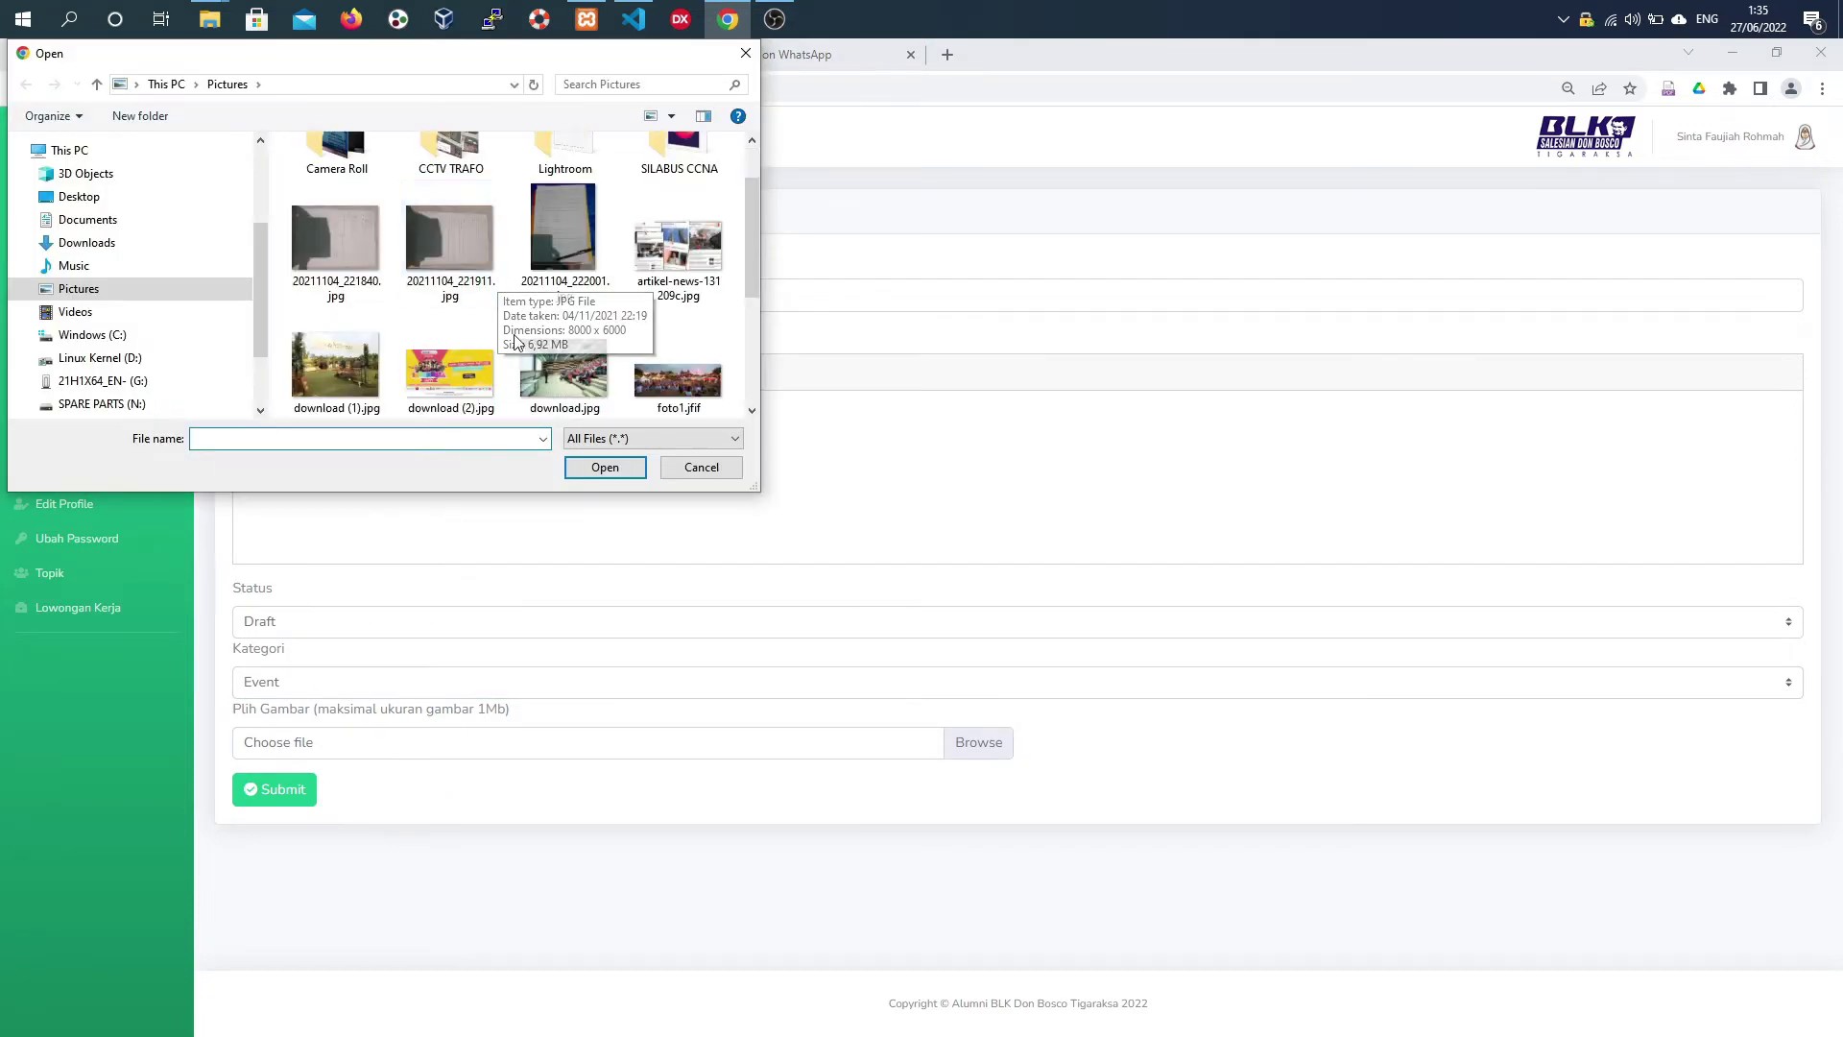
scroll(487, 368, down, 2)
click(336, 192)
click(605, 467)
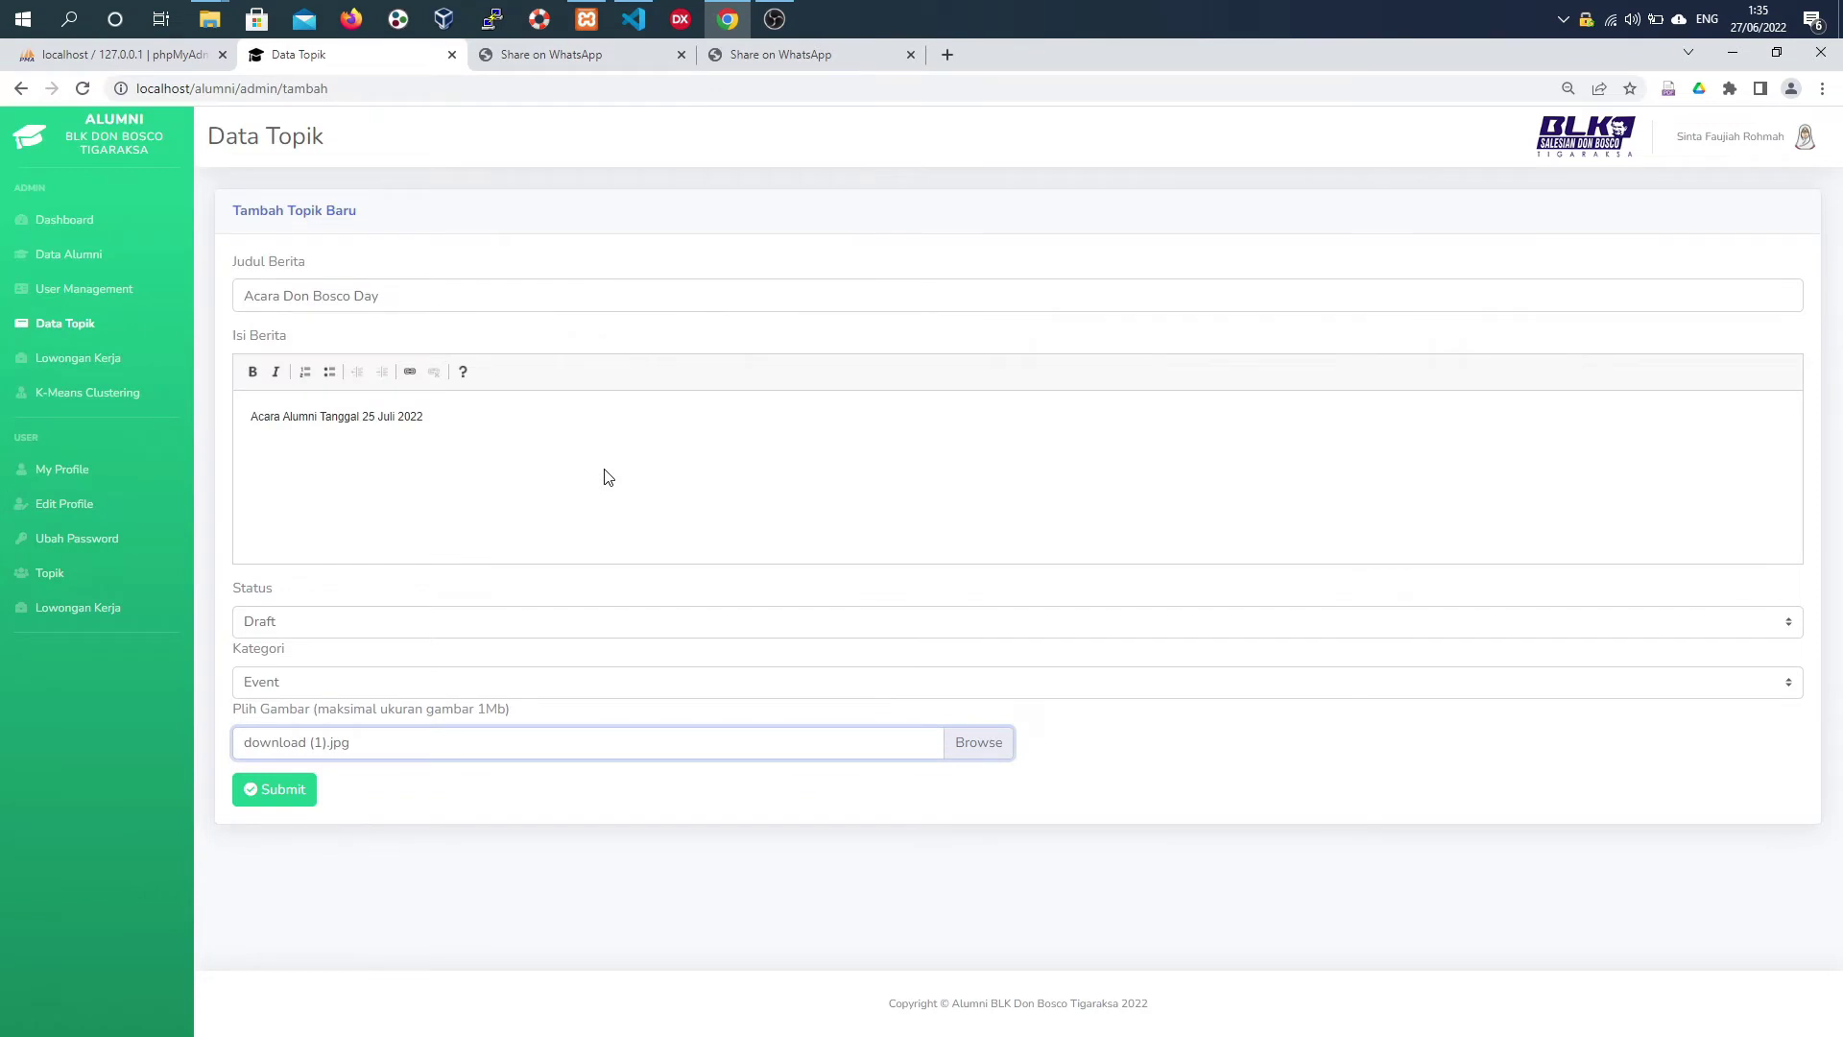
click(303, 804)
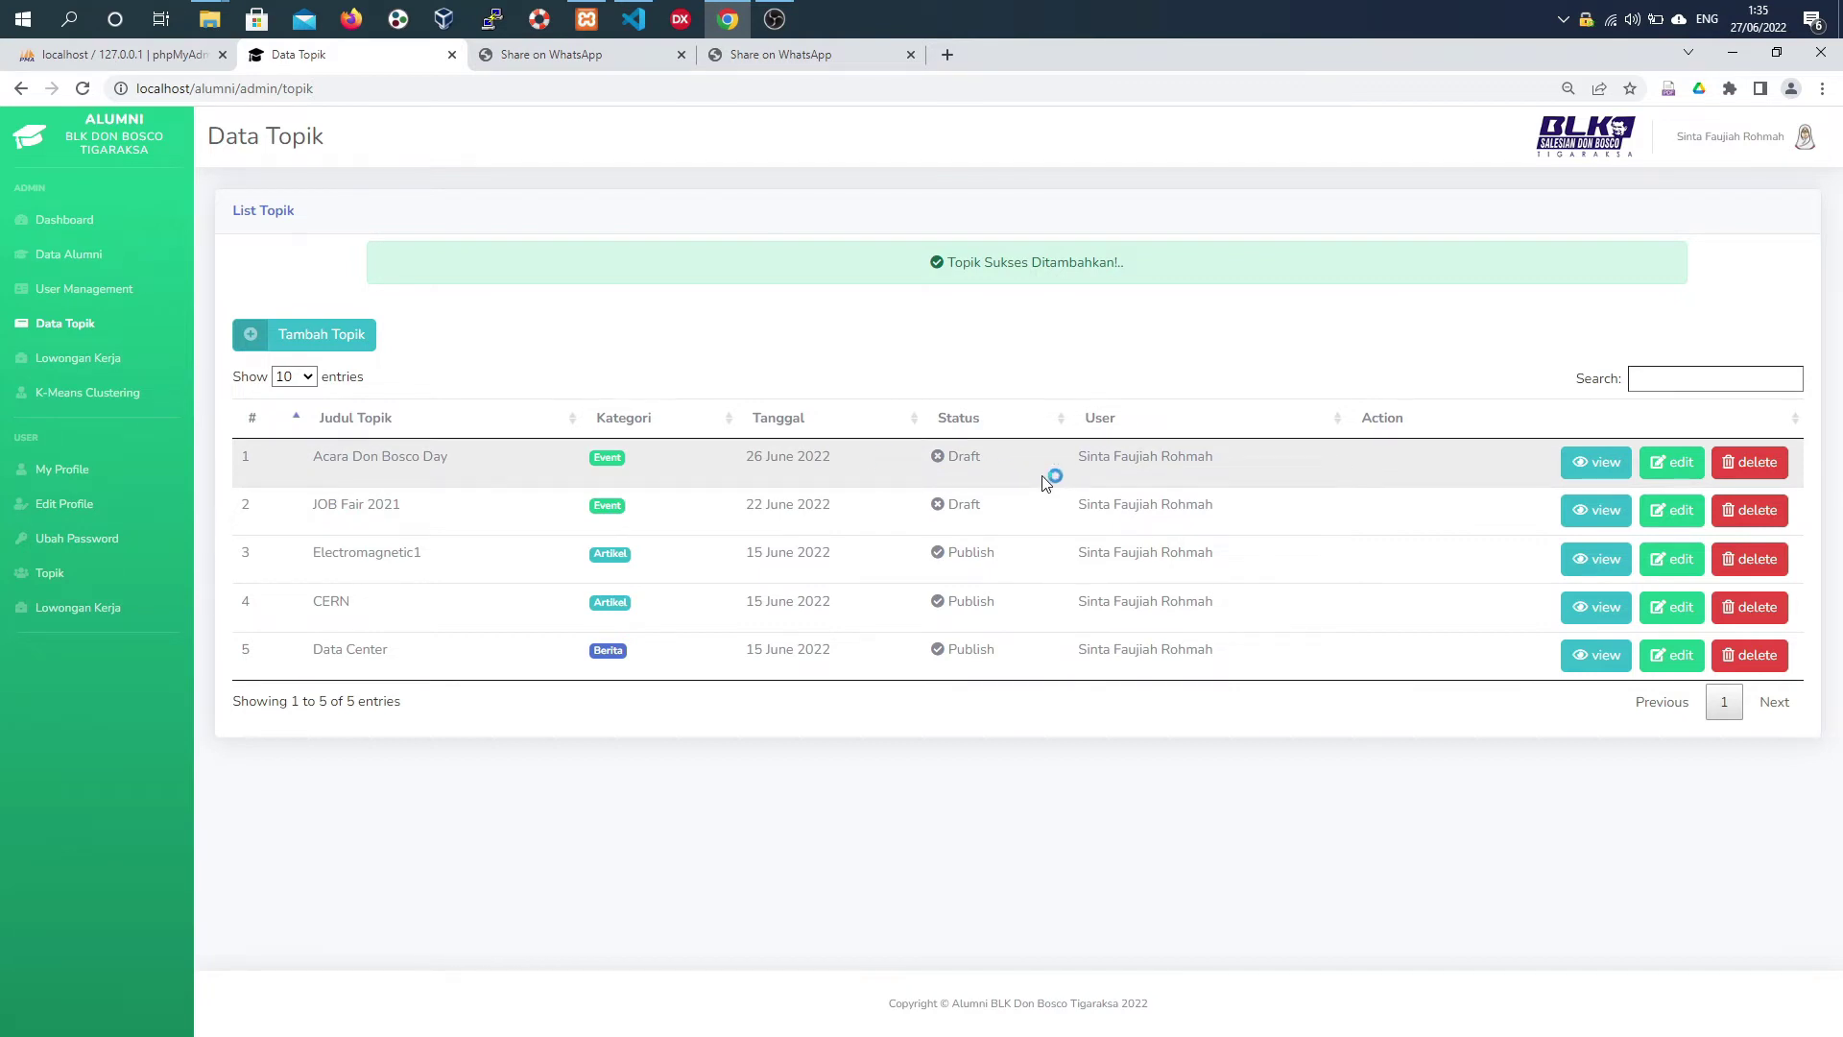
- View Acara Don Bosco Day's details, then edit its status to Publish and update
click(1595, 463)
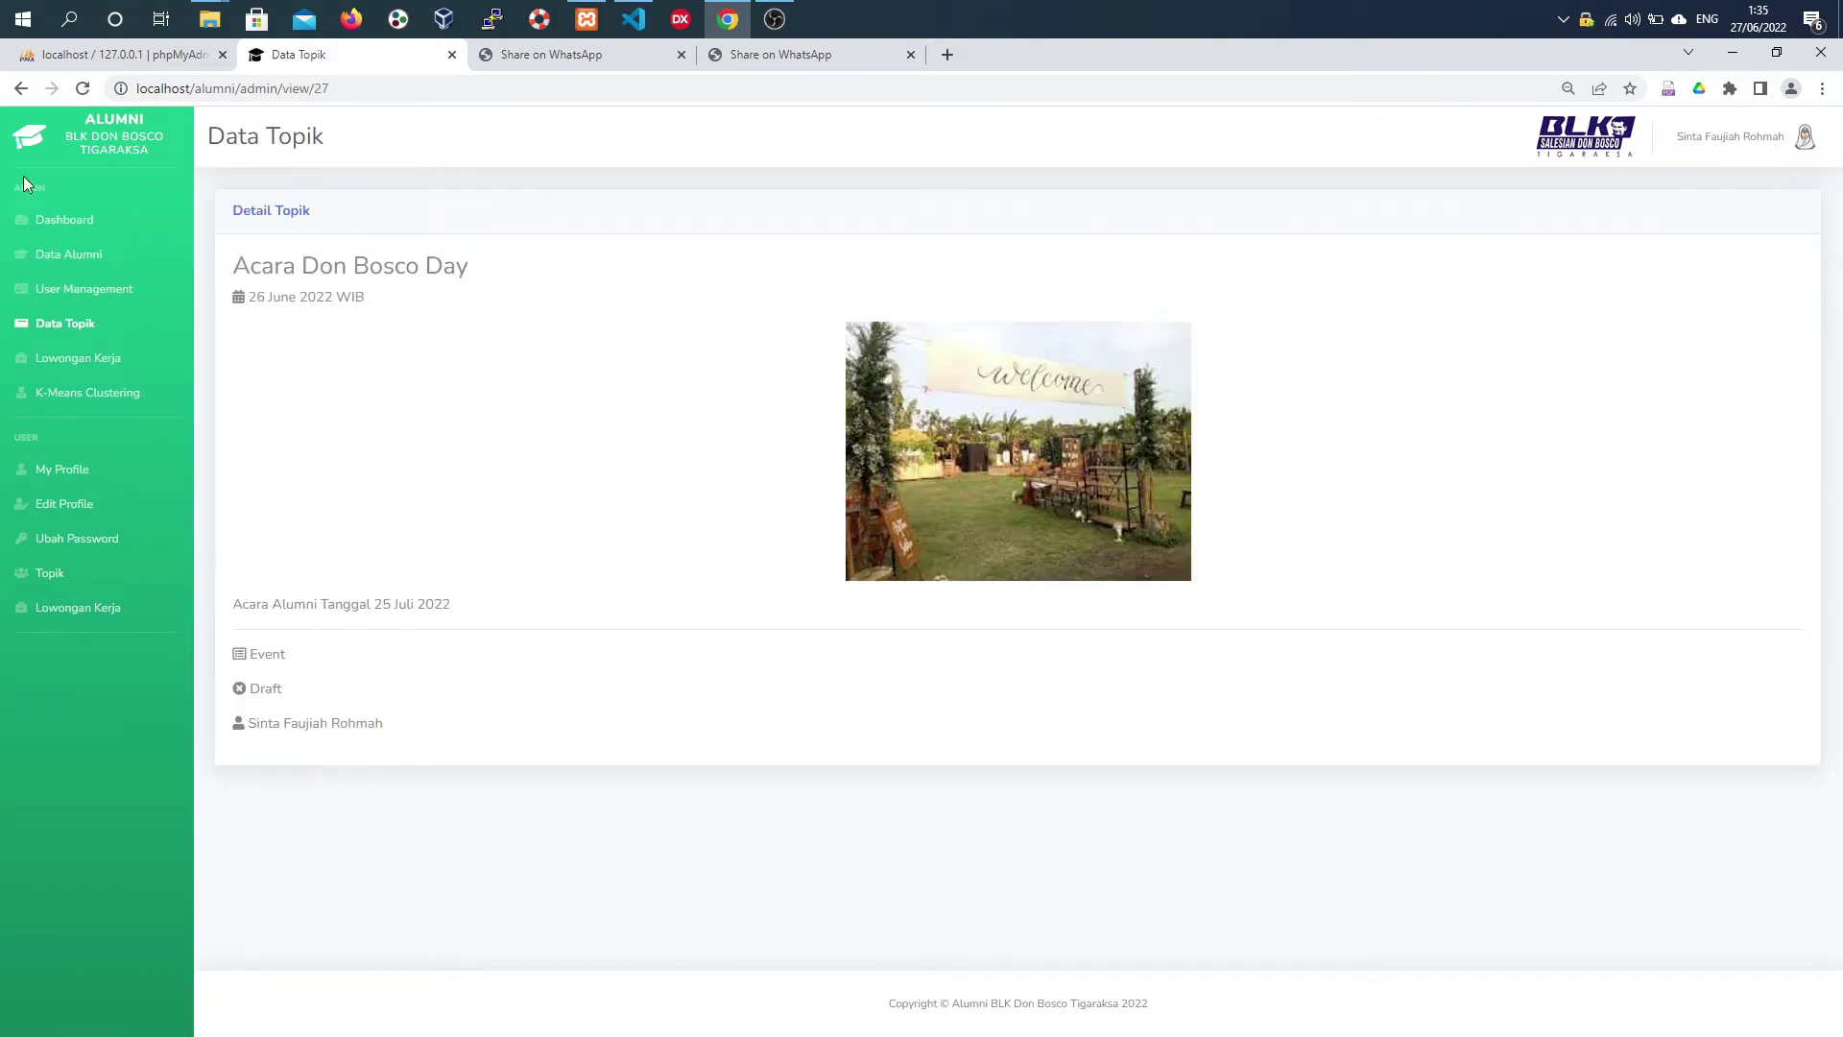
click(21, 88)
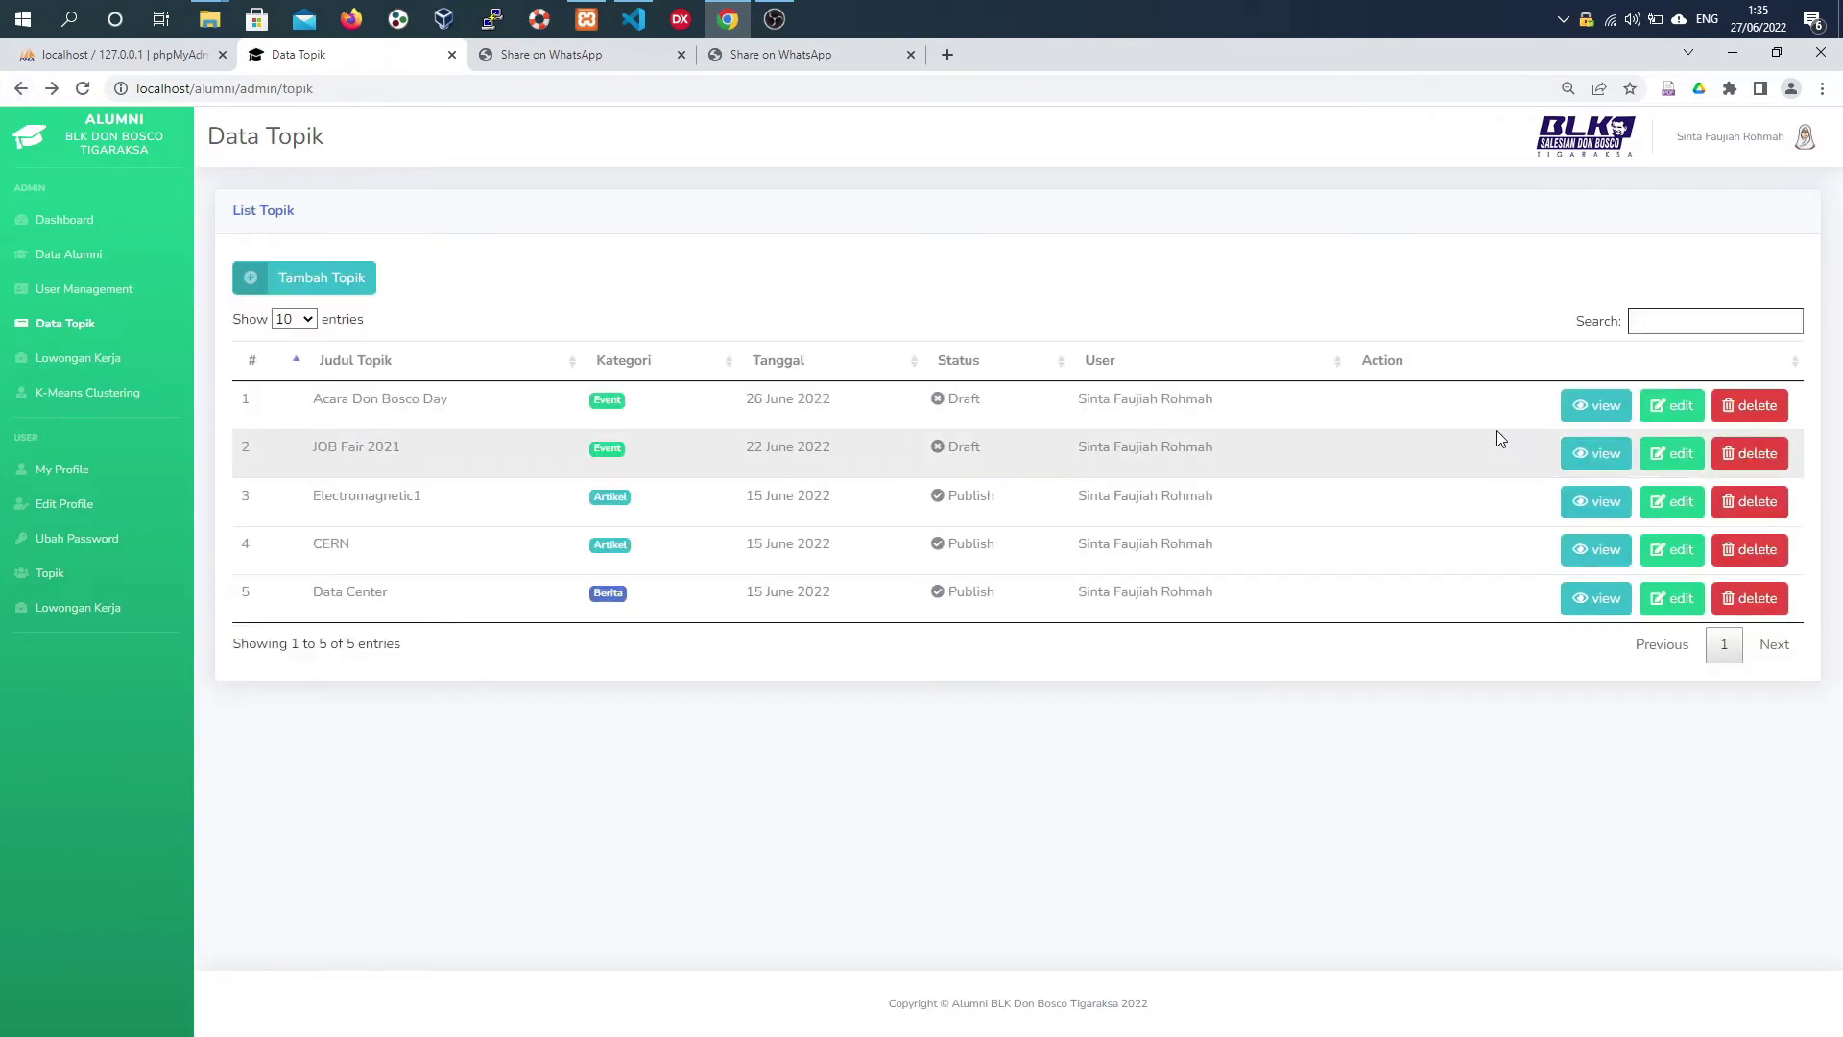
click(1689, 411)
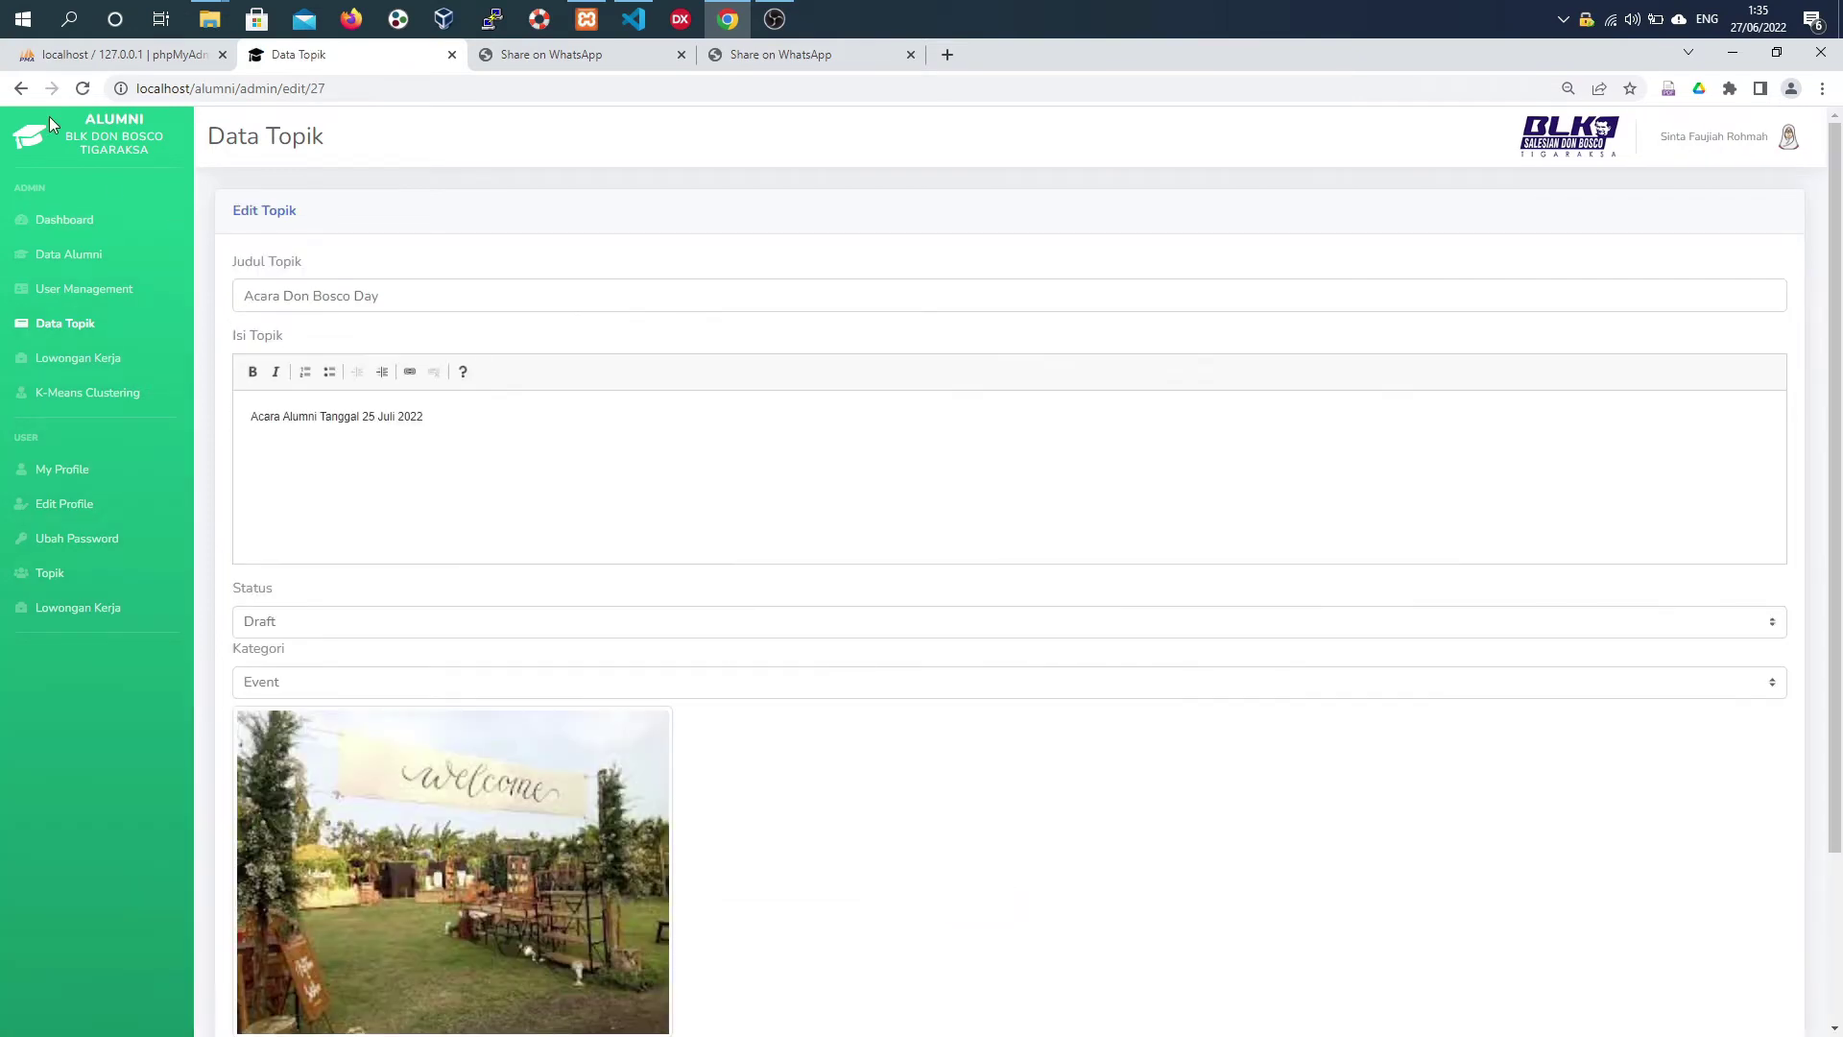
scroll(413, 590, down, 2)
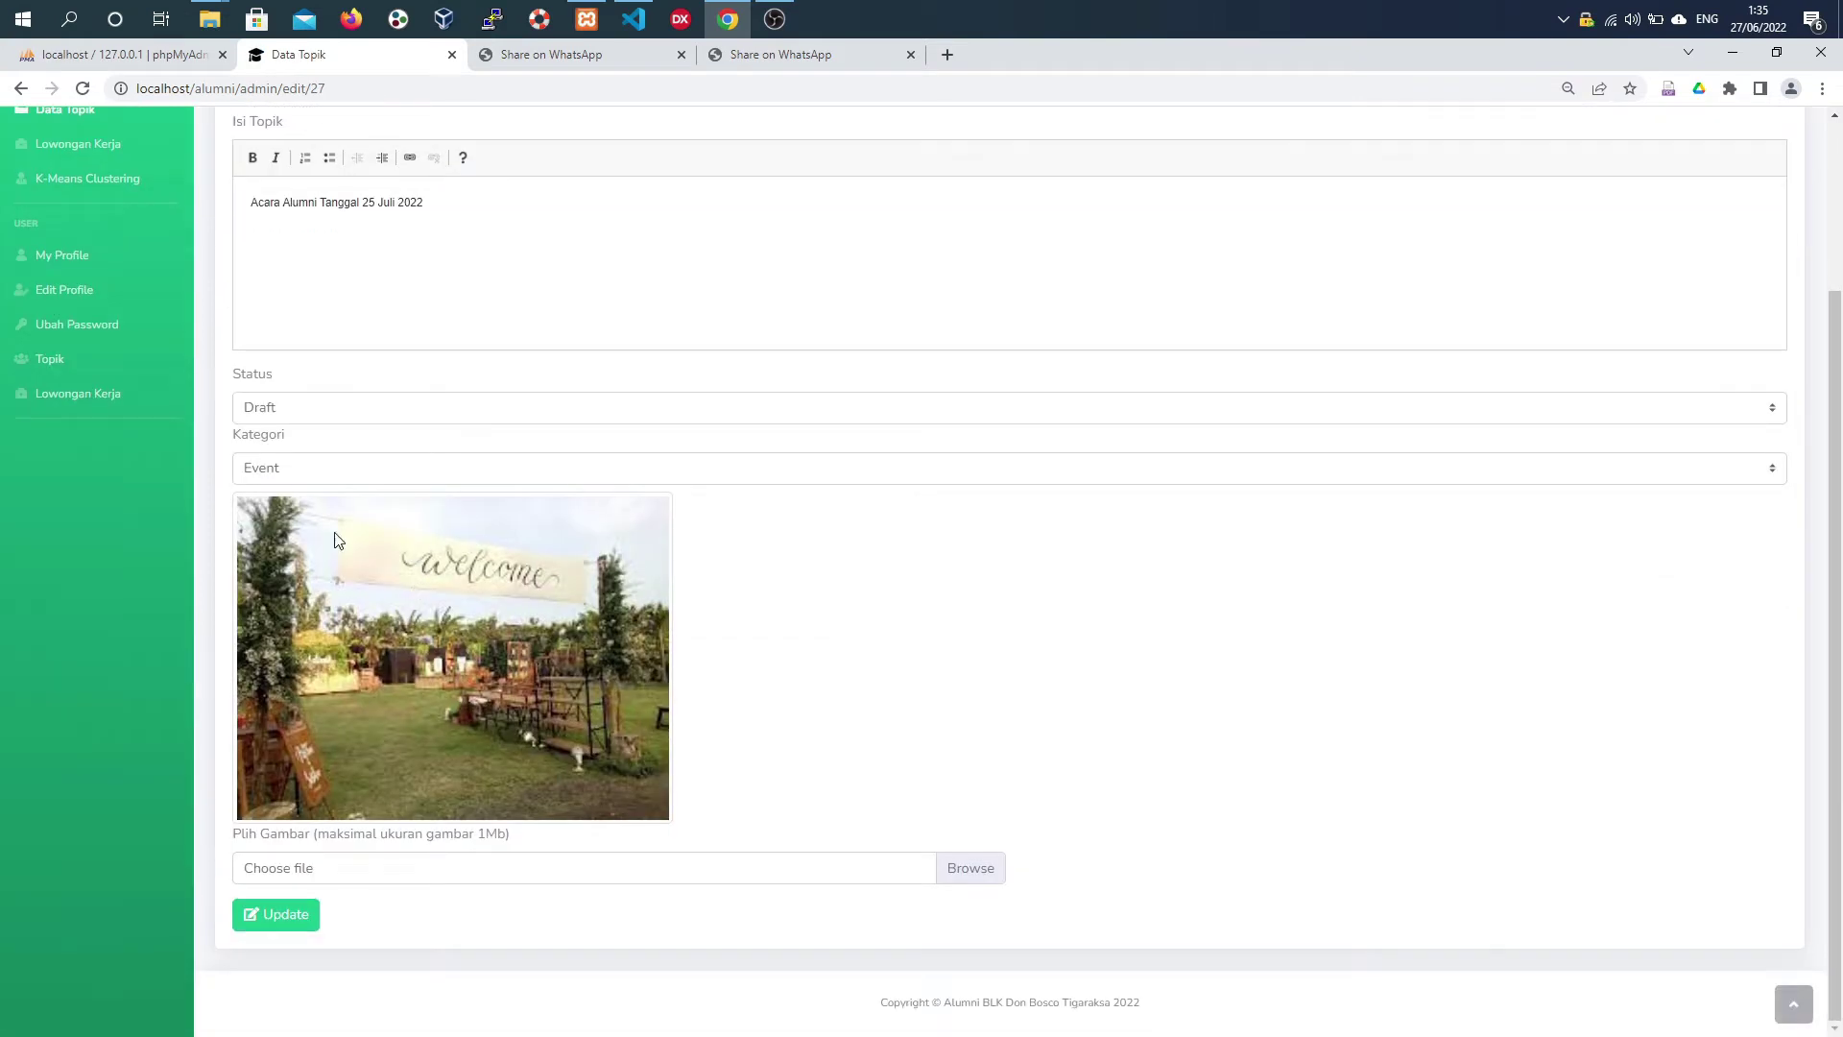
click(350, 408)
click(347, 470)
click(292, 923)
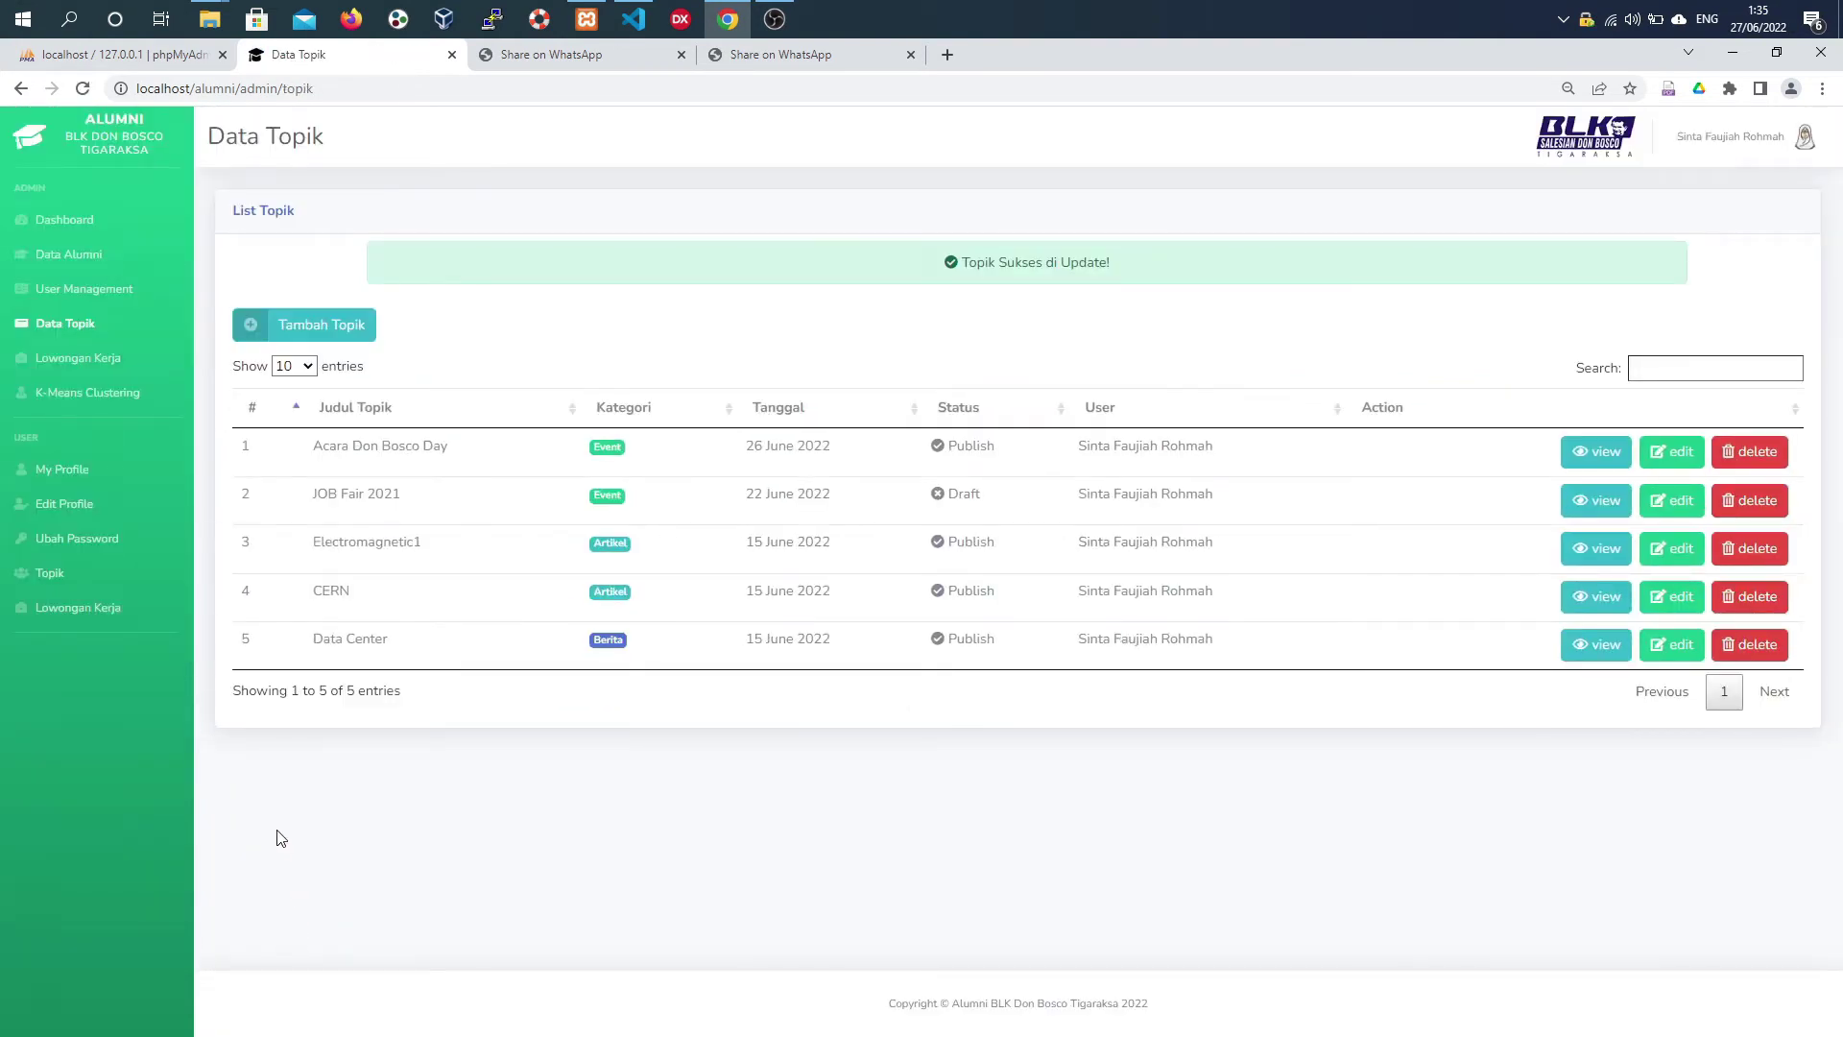
- Visit the user topic list and admin topic list, ending at the job vacancy section
click(114, 572)
click(146, 325)
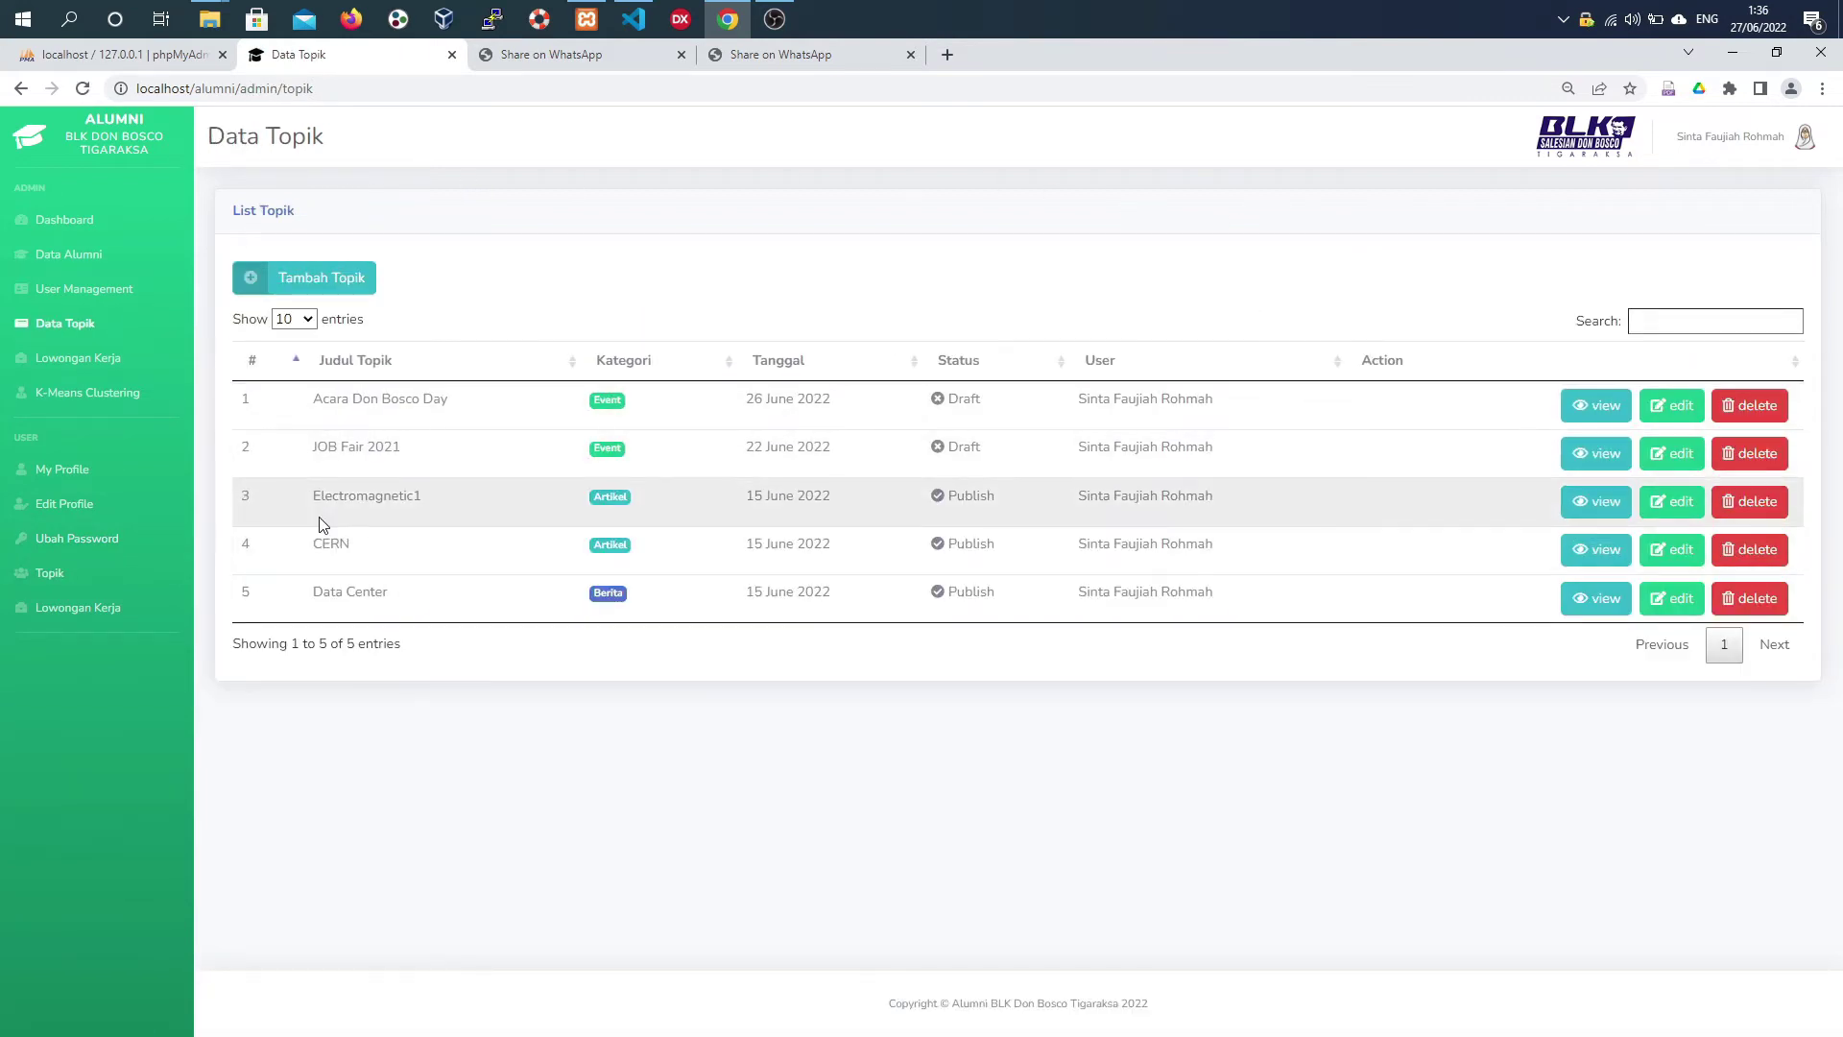
click(108, 369)
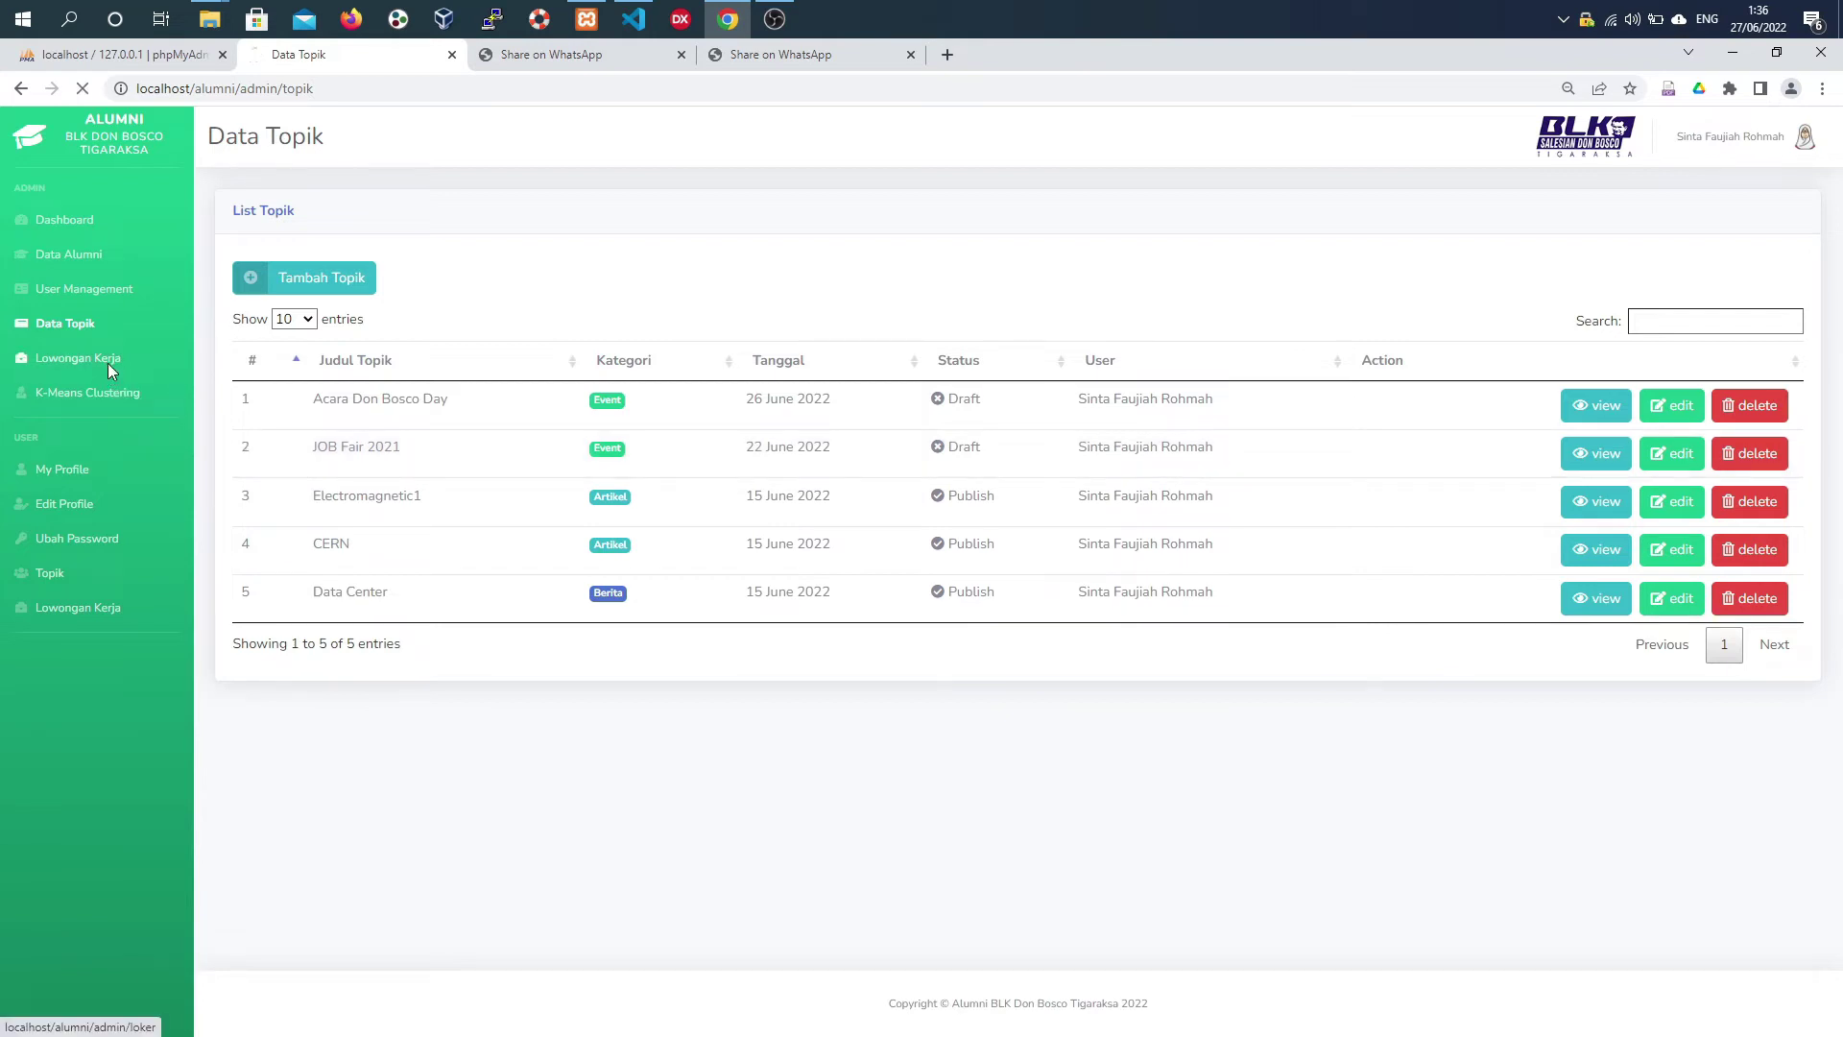
- Post the Admin Keuangan vacancy at Pt. Kencana Gemilang Mandiri, Balaraja, with images (1).jpg
click(362, 291)
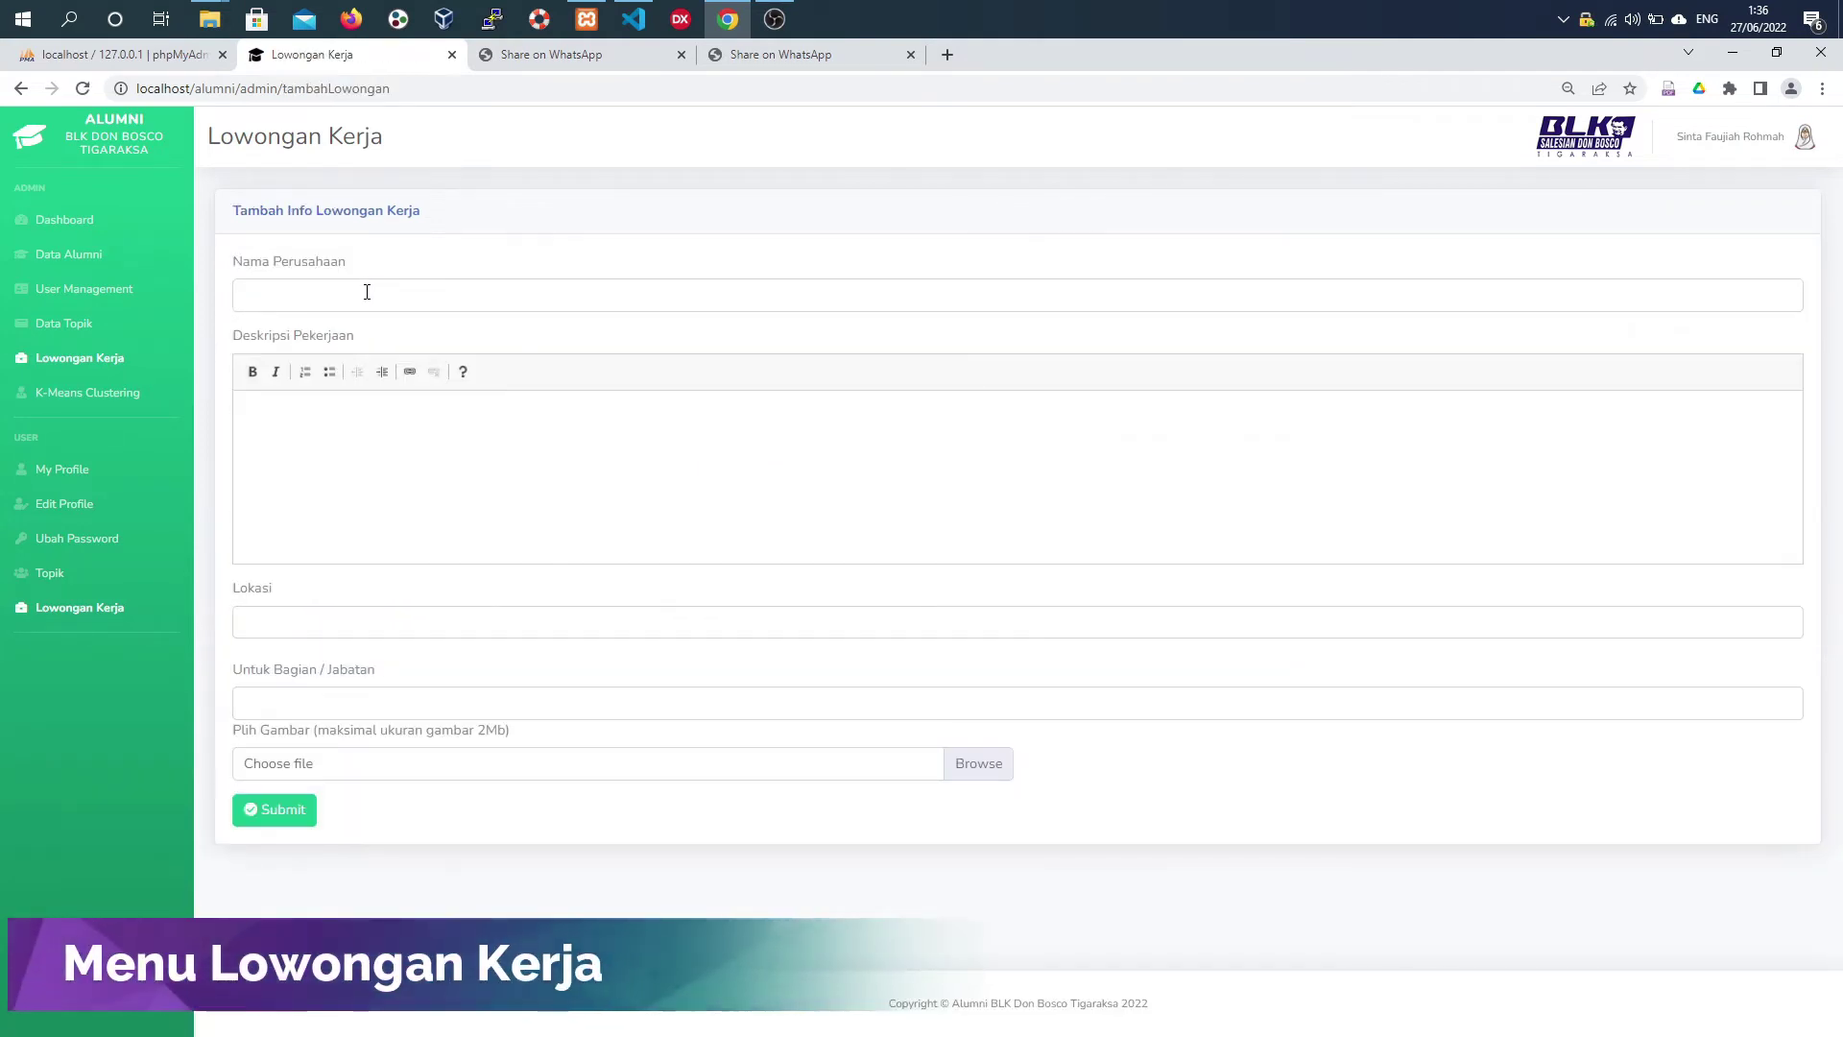
click(367, 292)
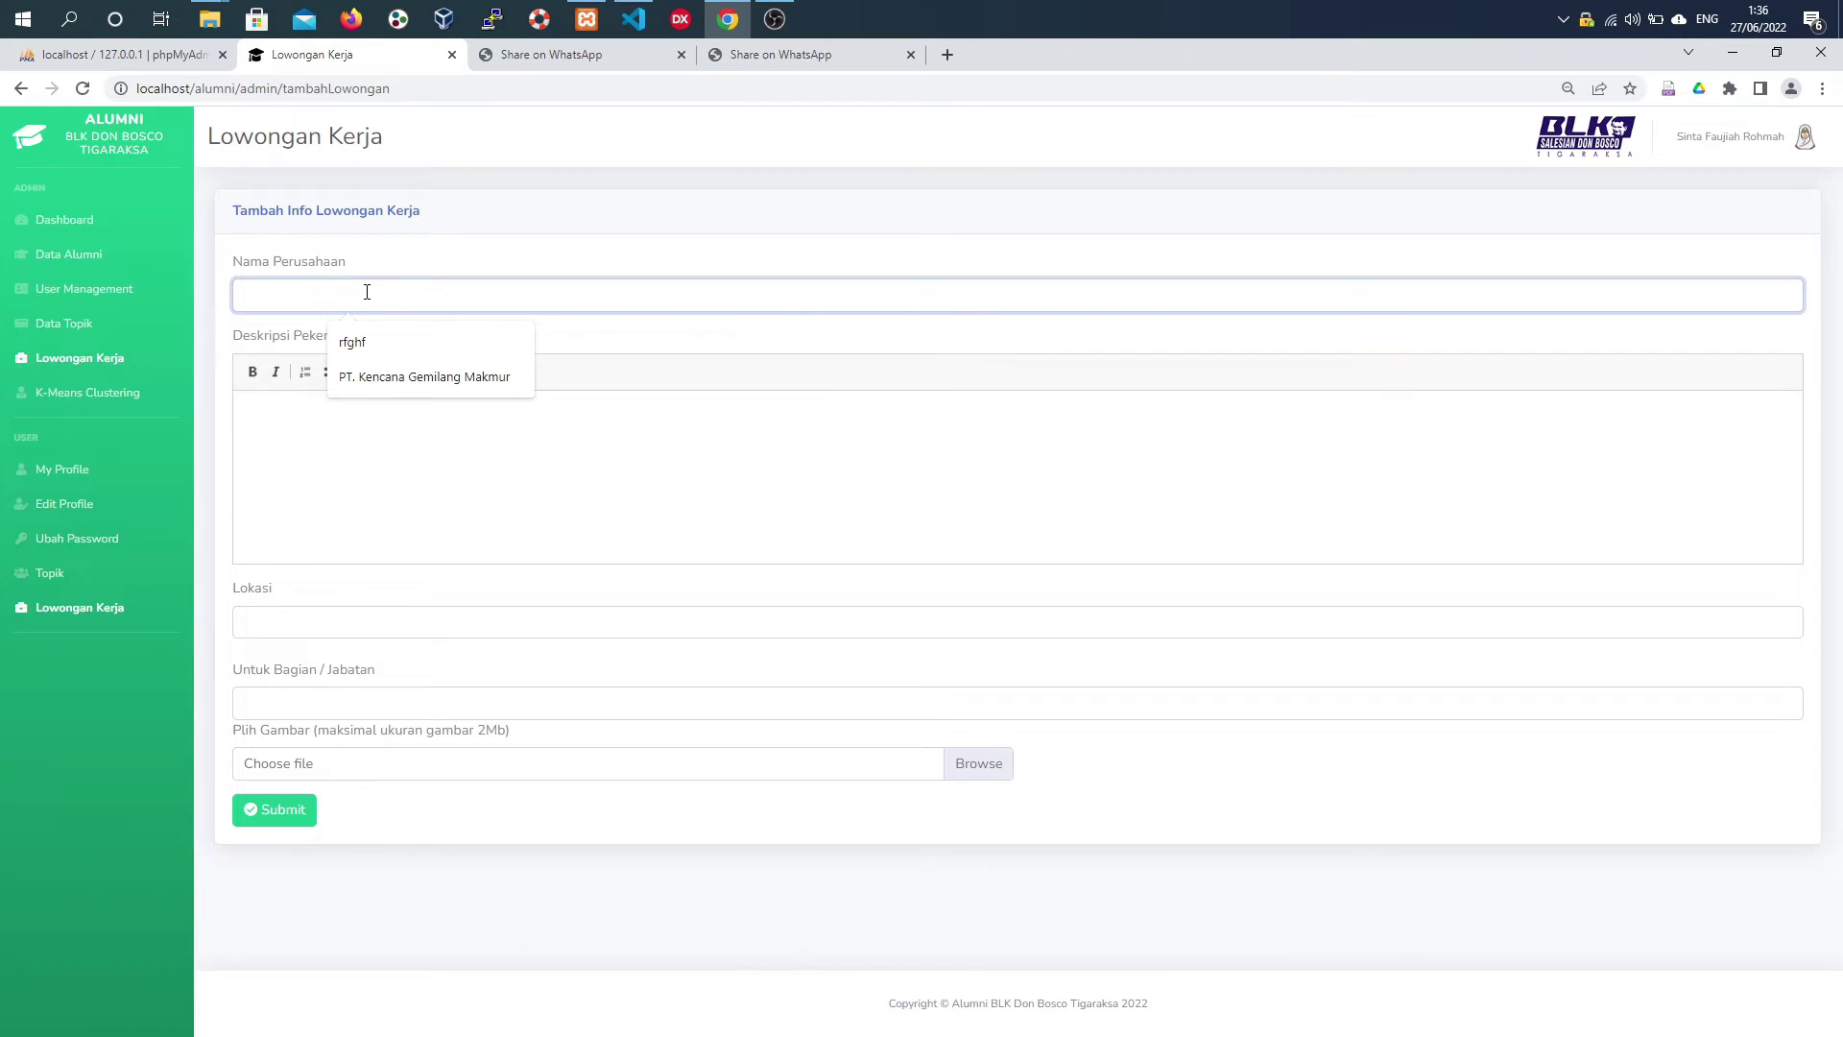
text(Pt. Kencana Gemilang Mandiri)
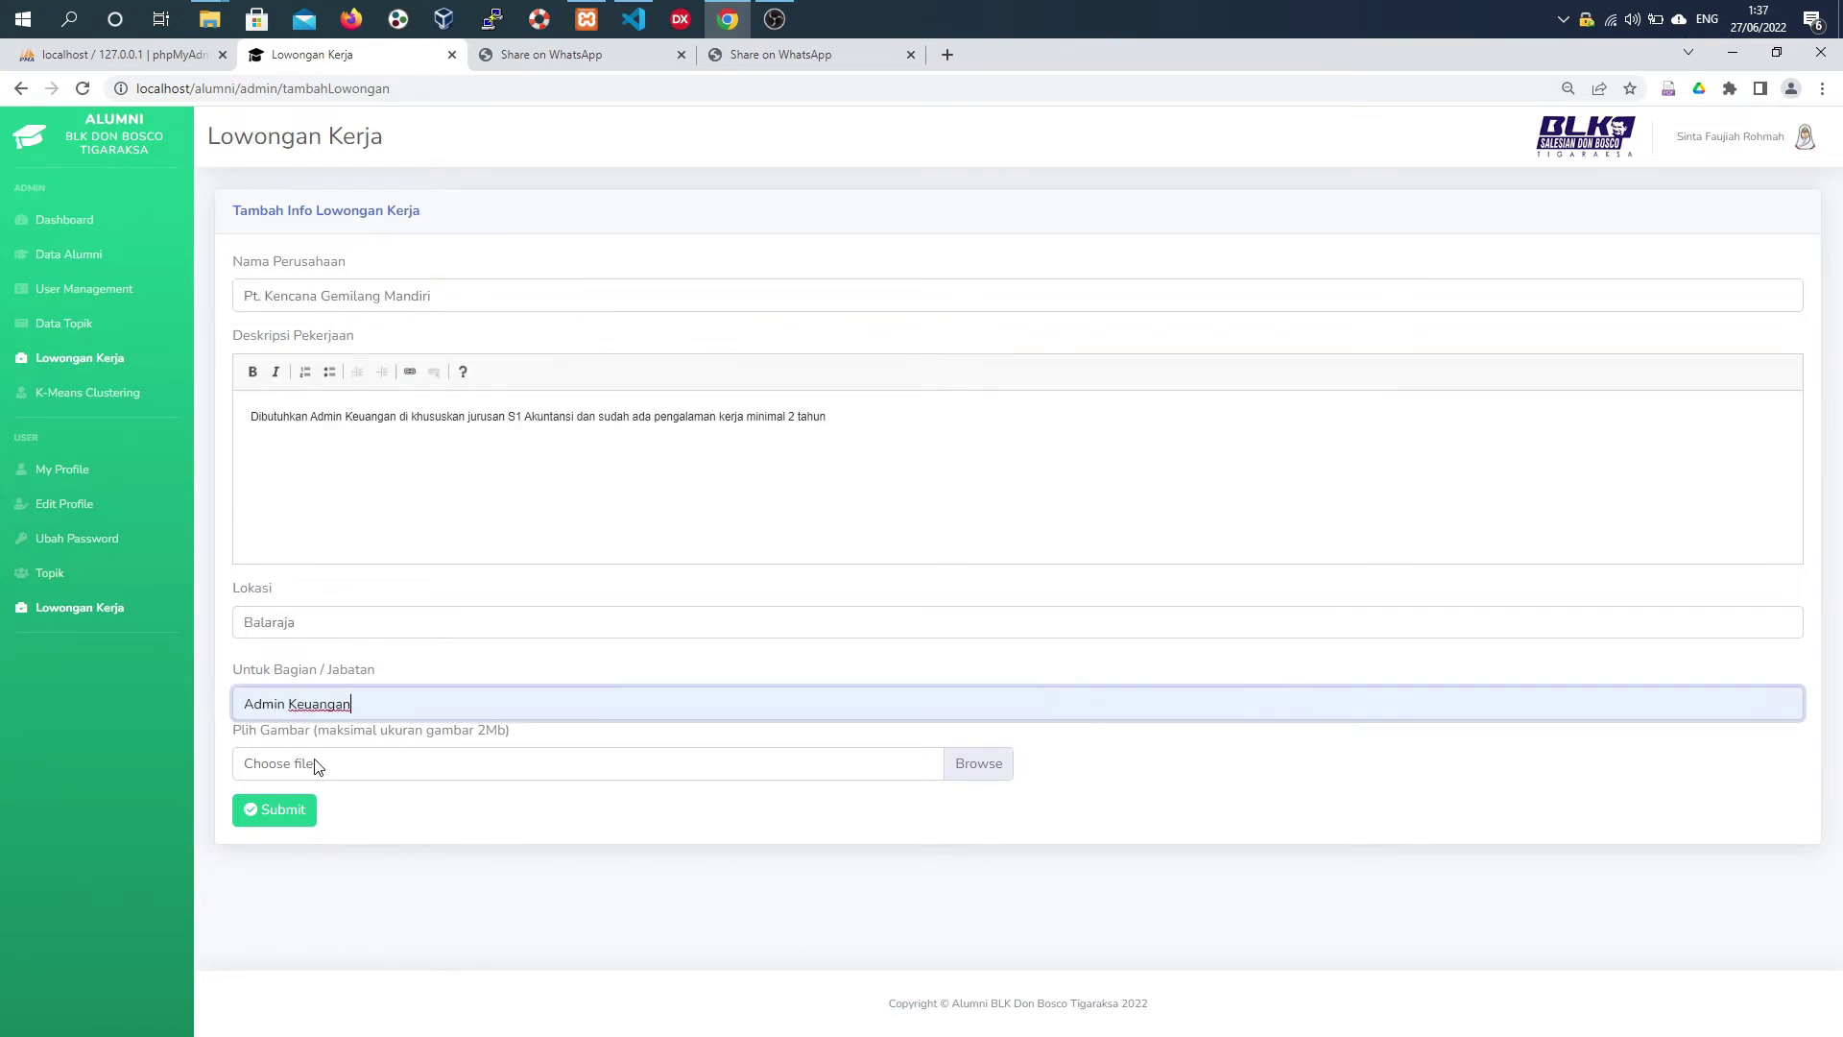
click(315, 765)
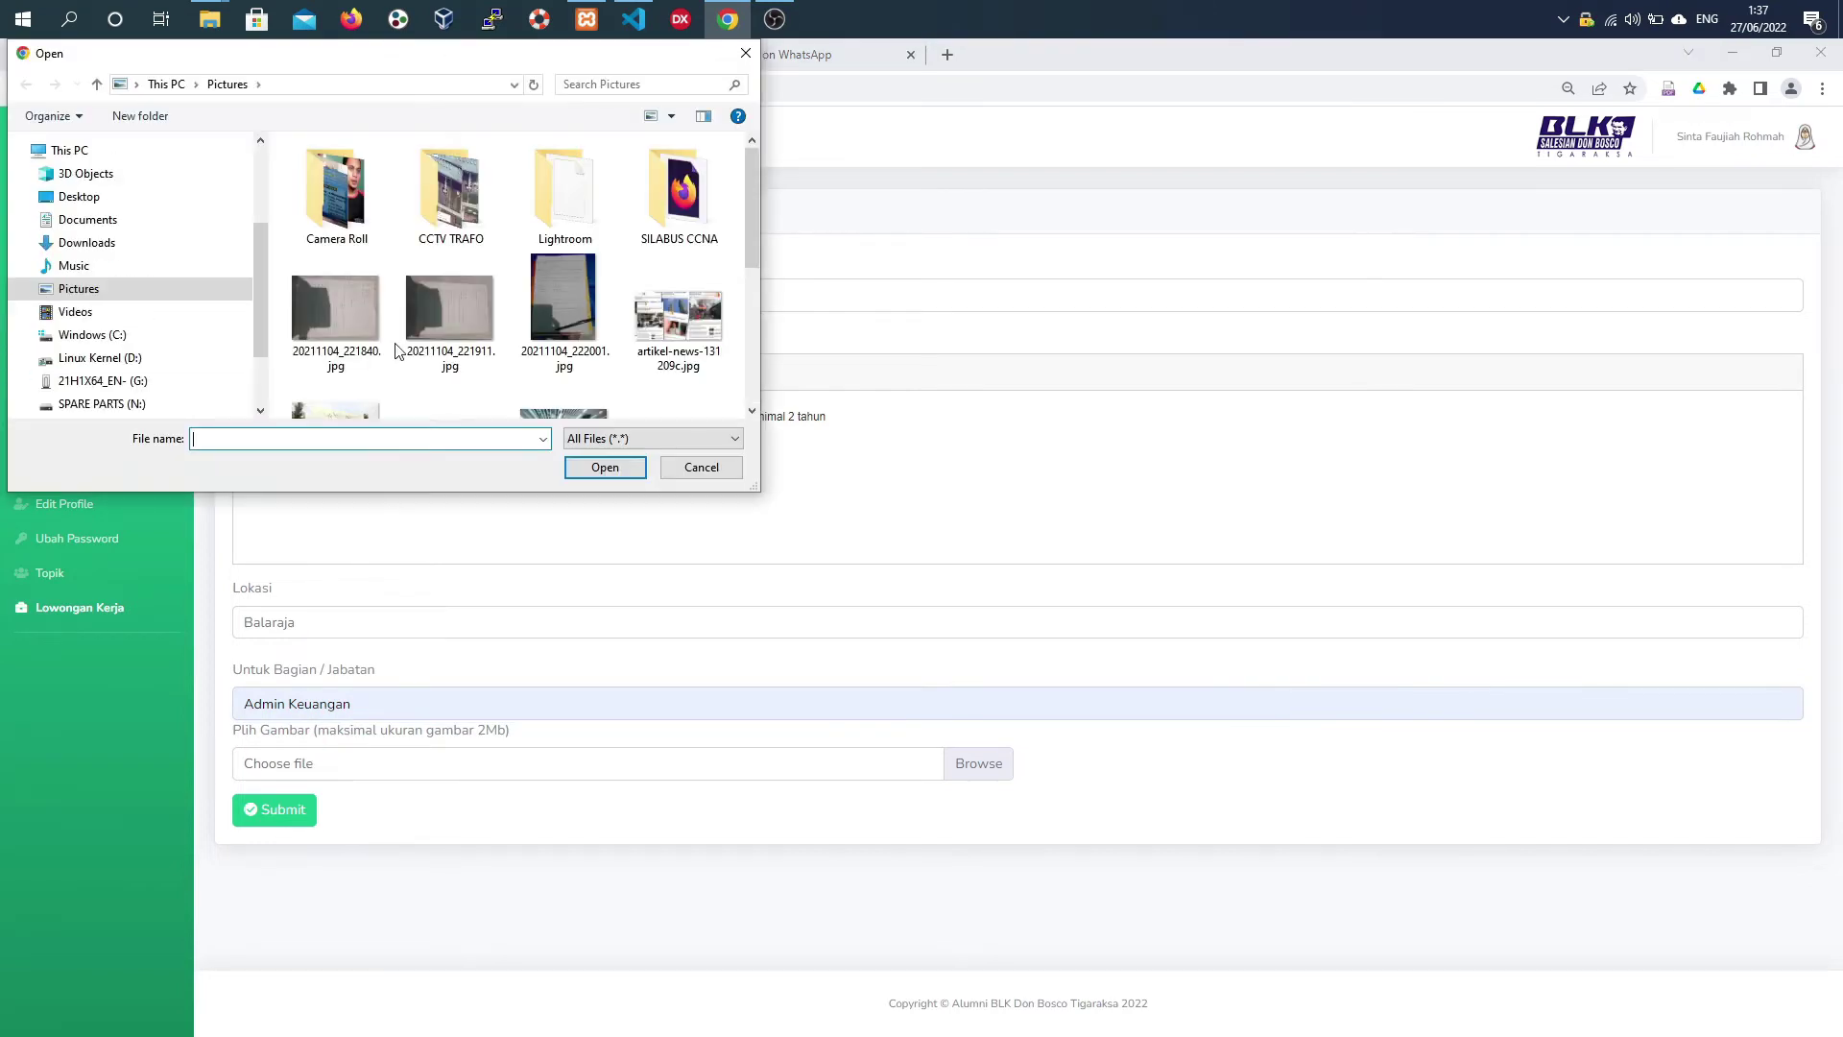
scroll(461, 332, down, 2)
scroll(498, 315, down, 1)
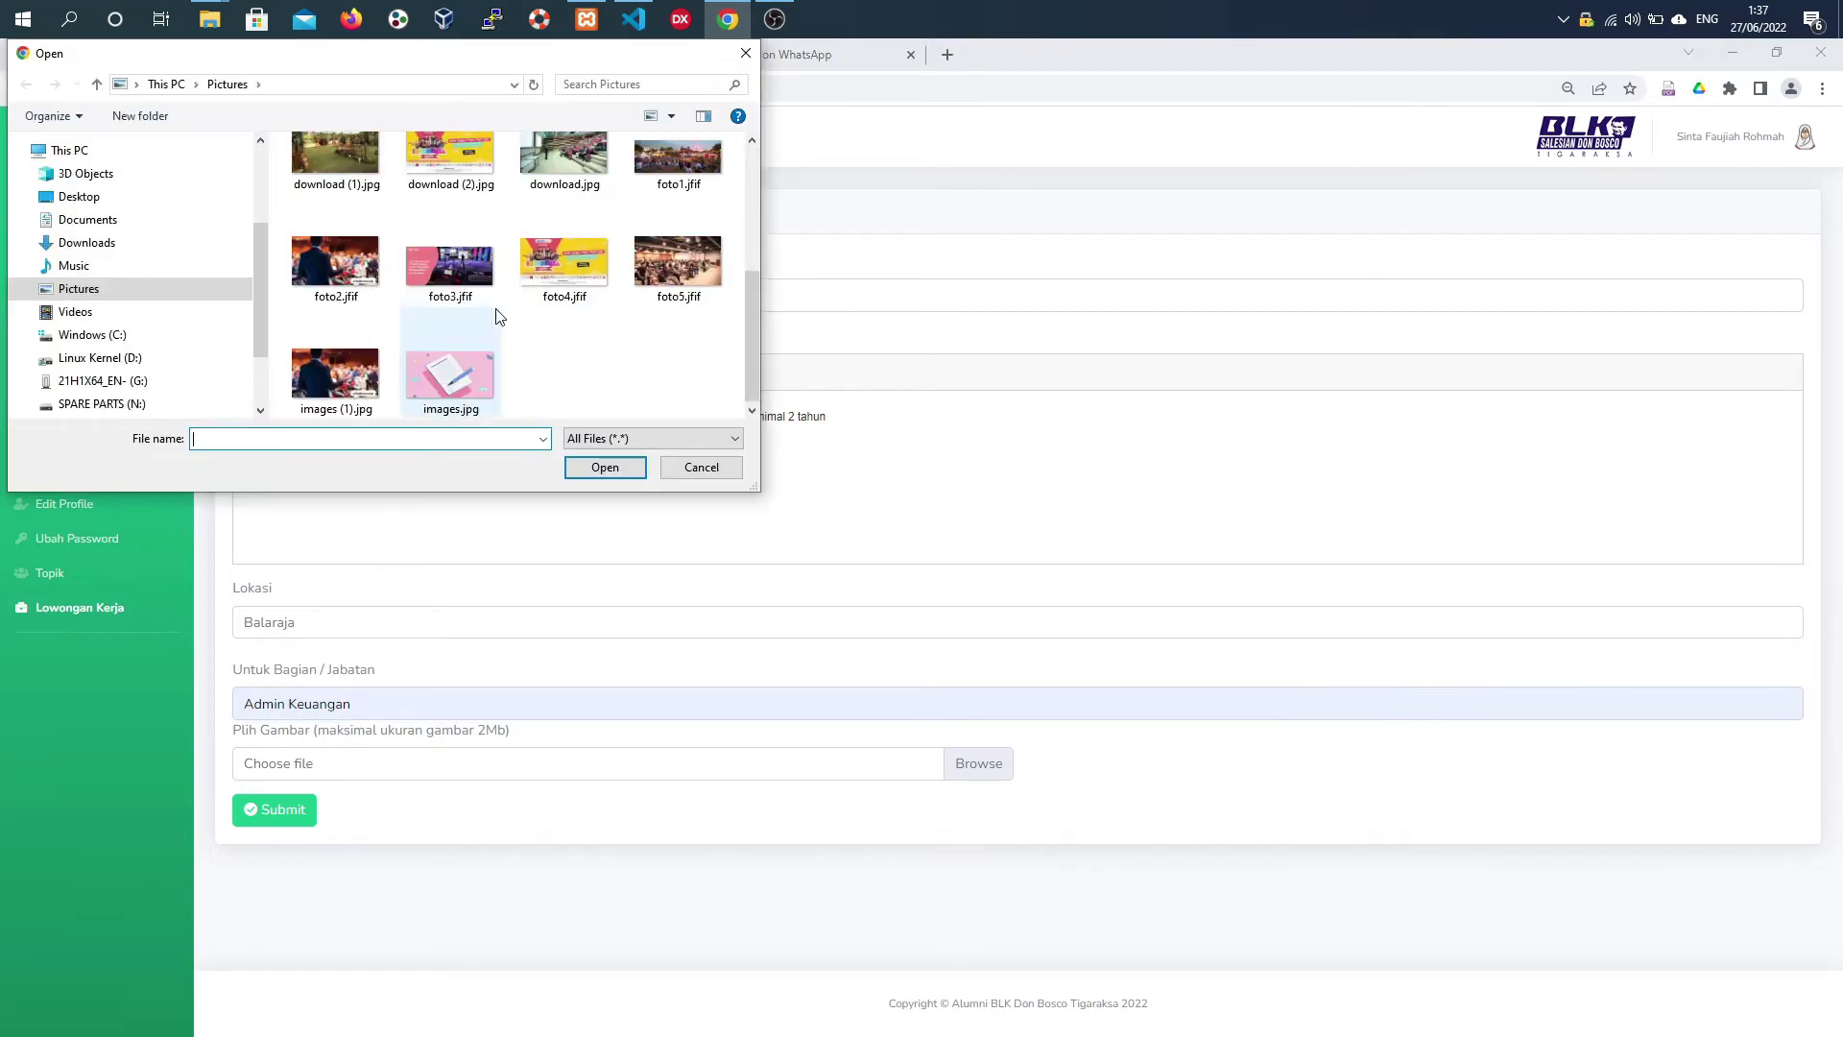
click(363, 362)
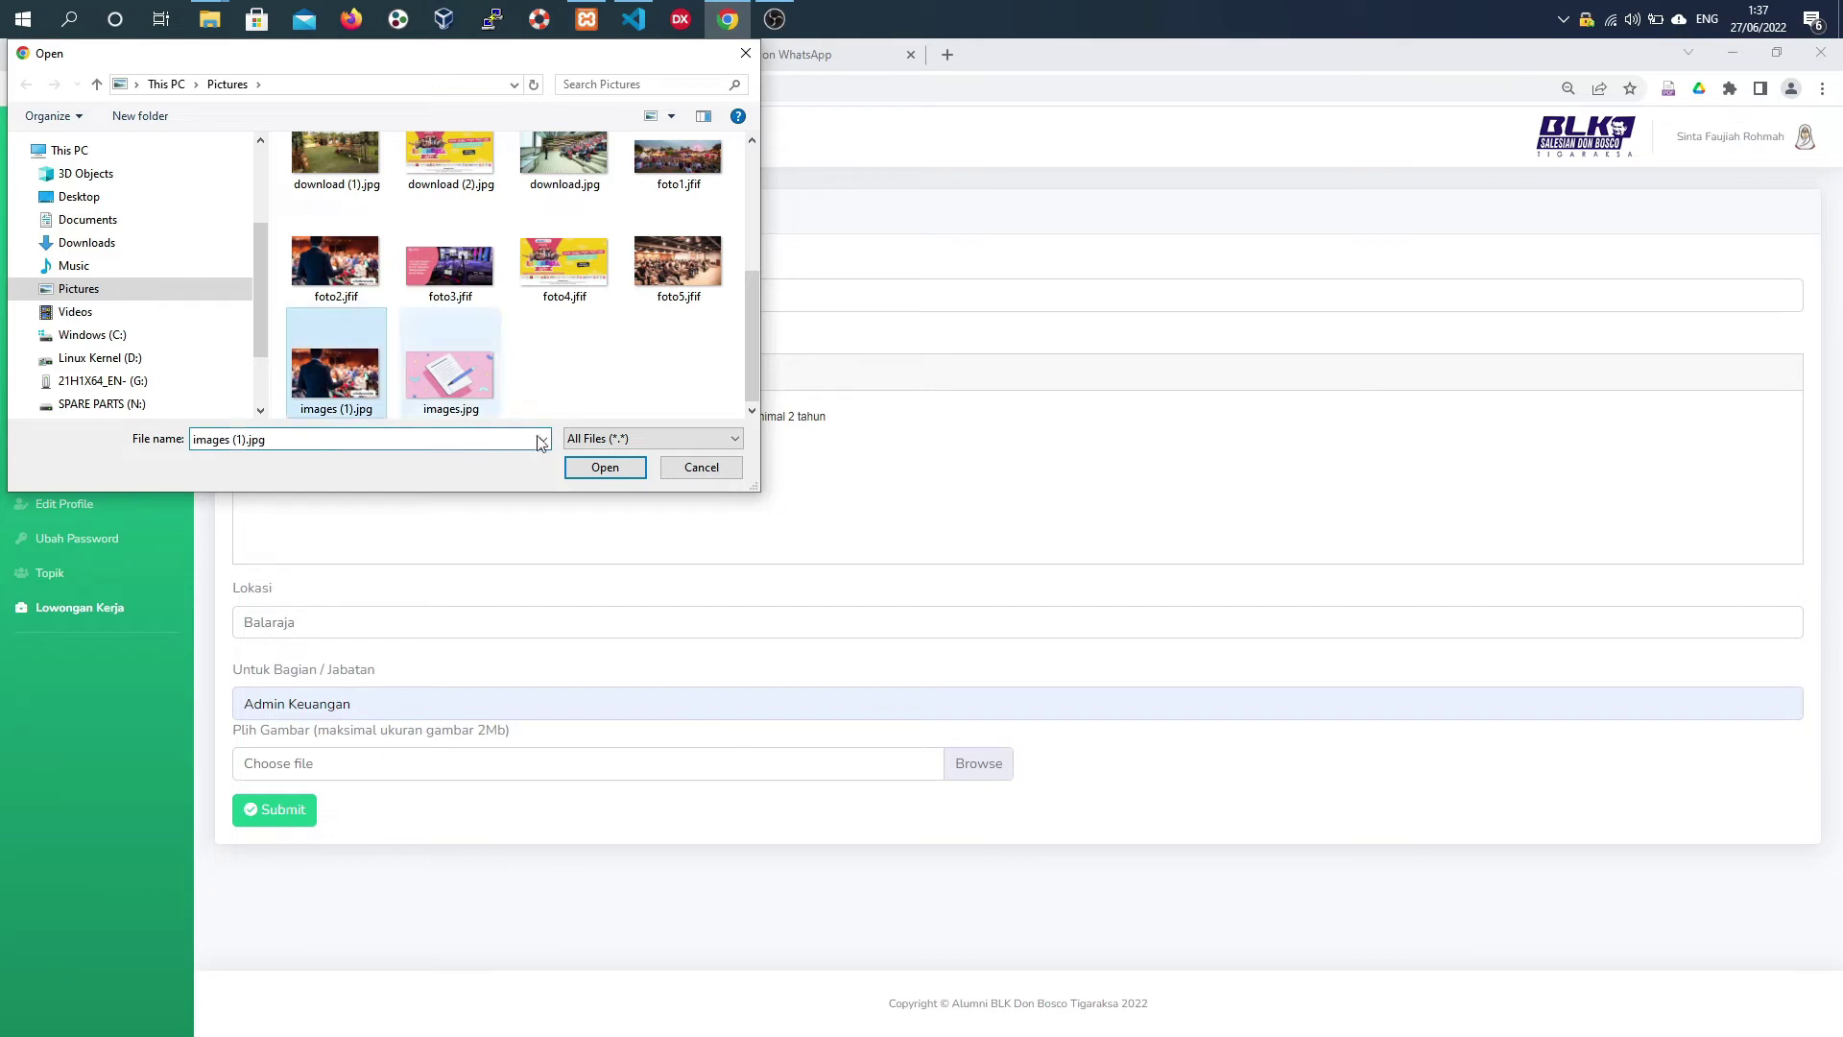
click(603, 467)
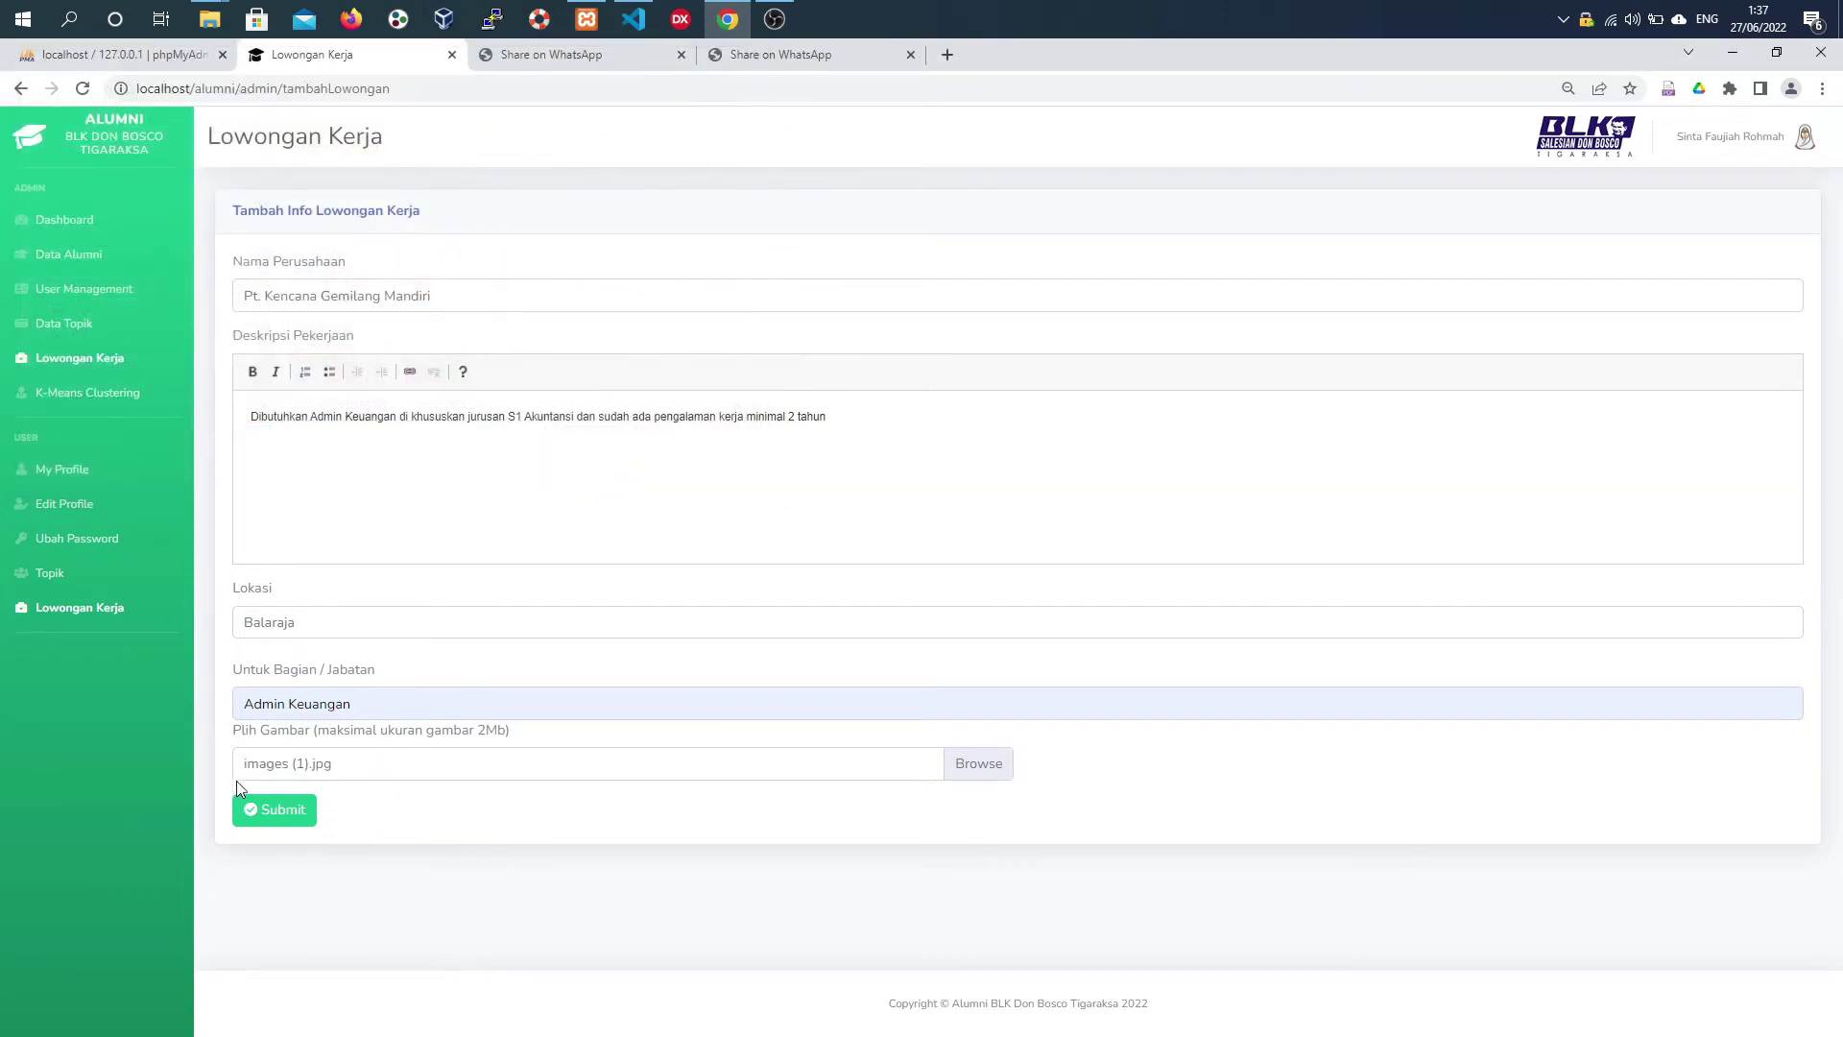
click(288, 818)
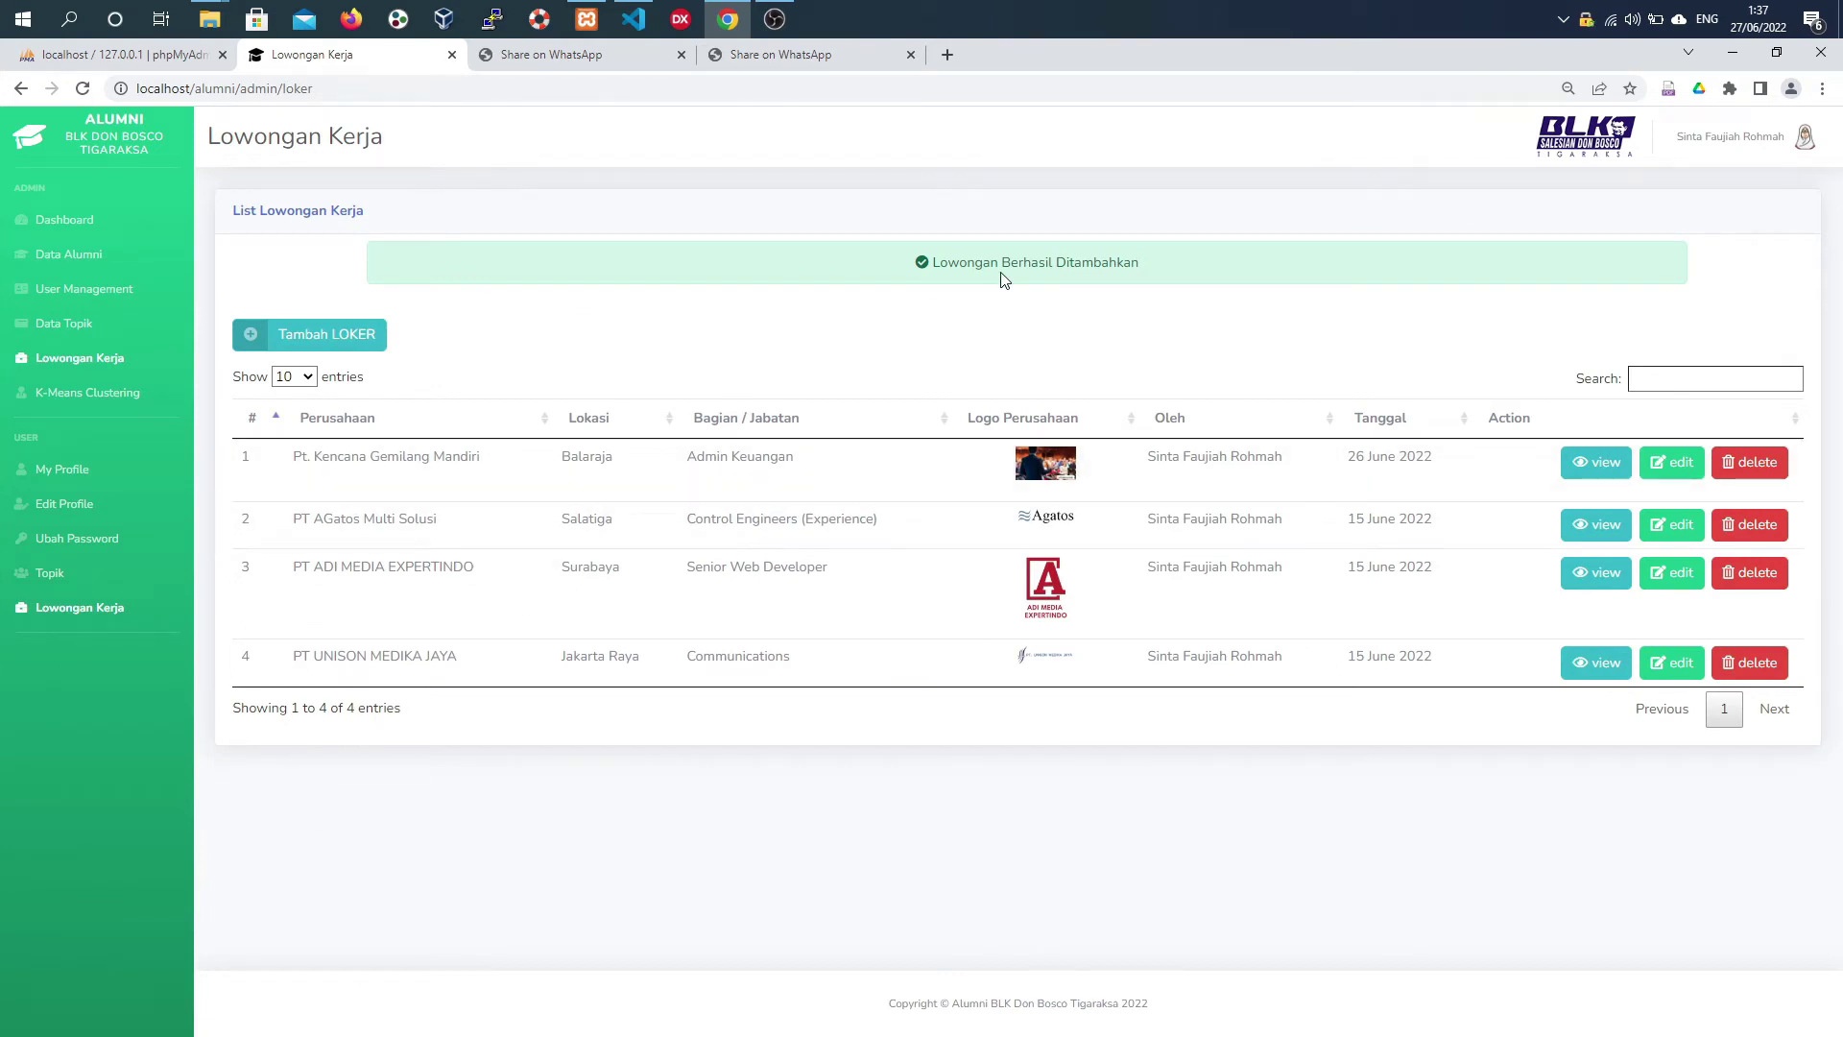
- Rename the first vacancy's company to Pt. Kencana Gemilang and save, then delete that vacancy
click(1584, 461)
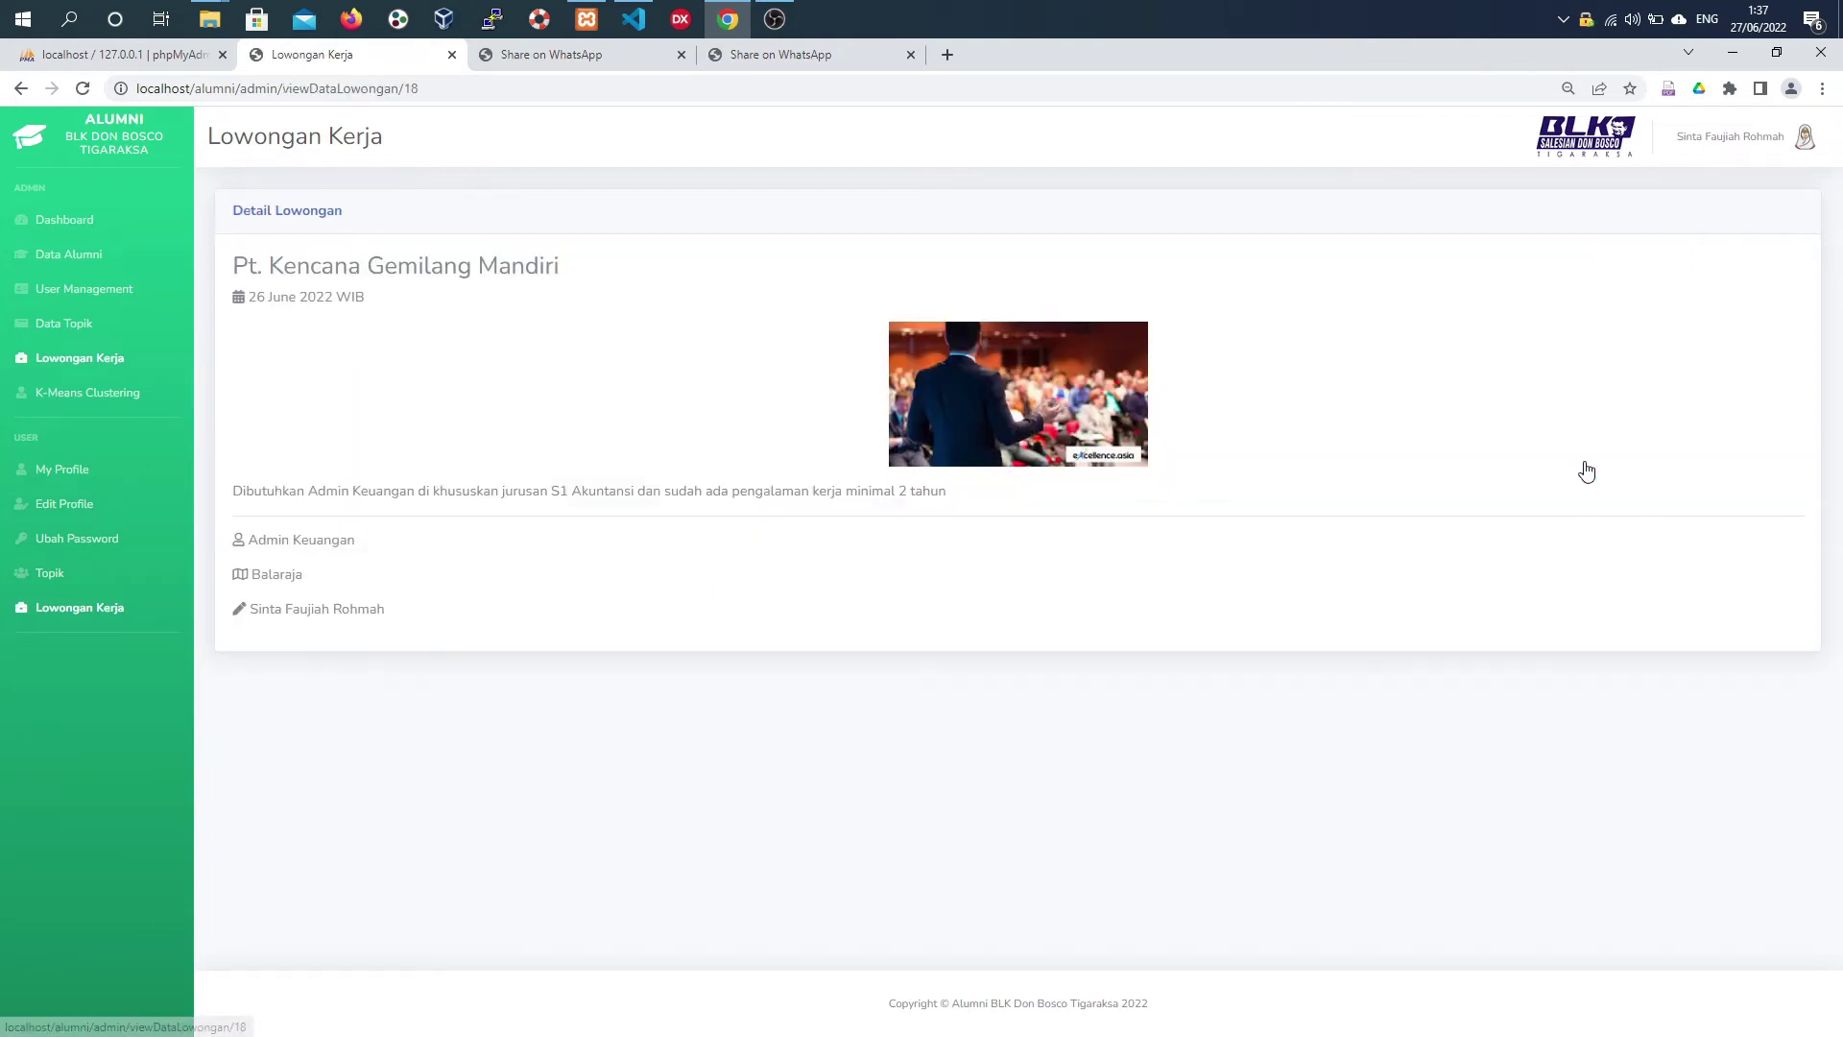
click(26, 89)
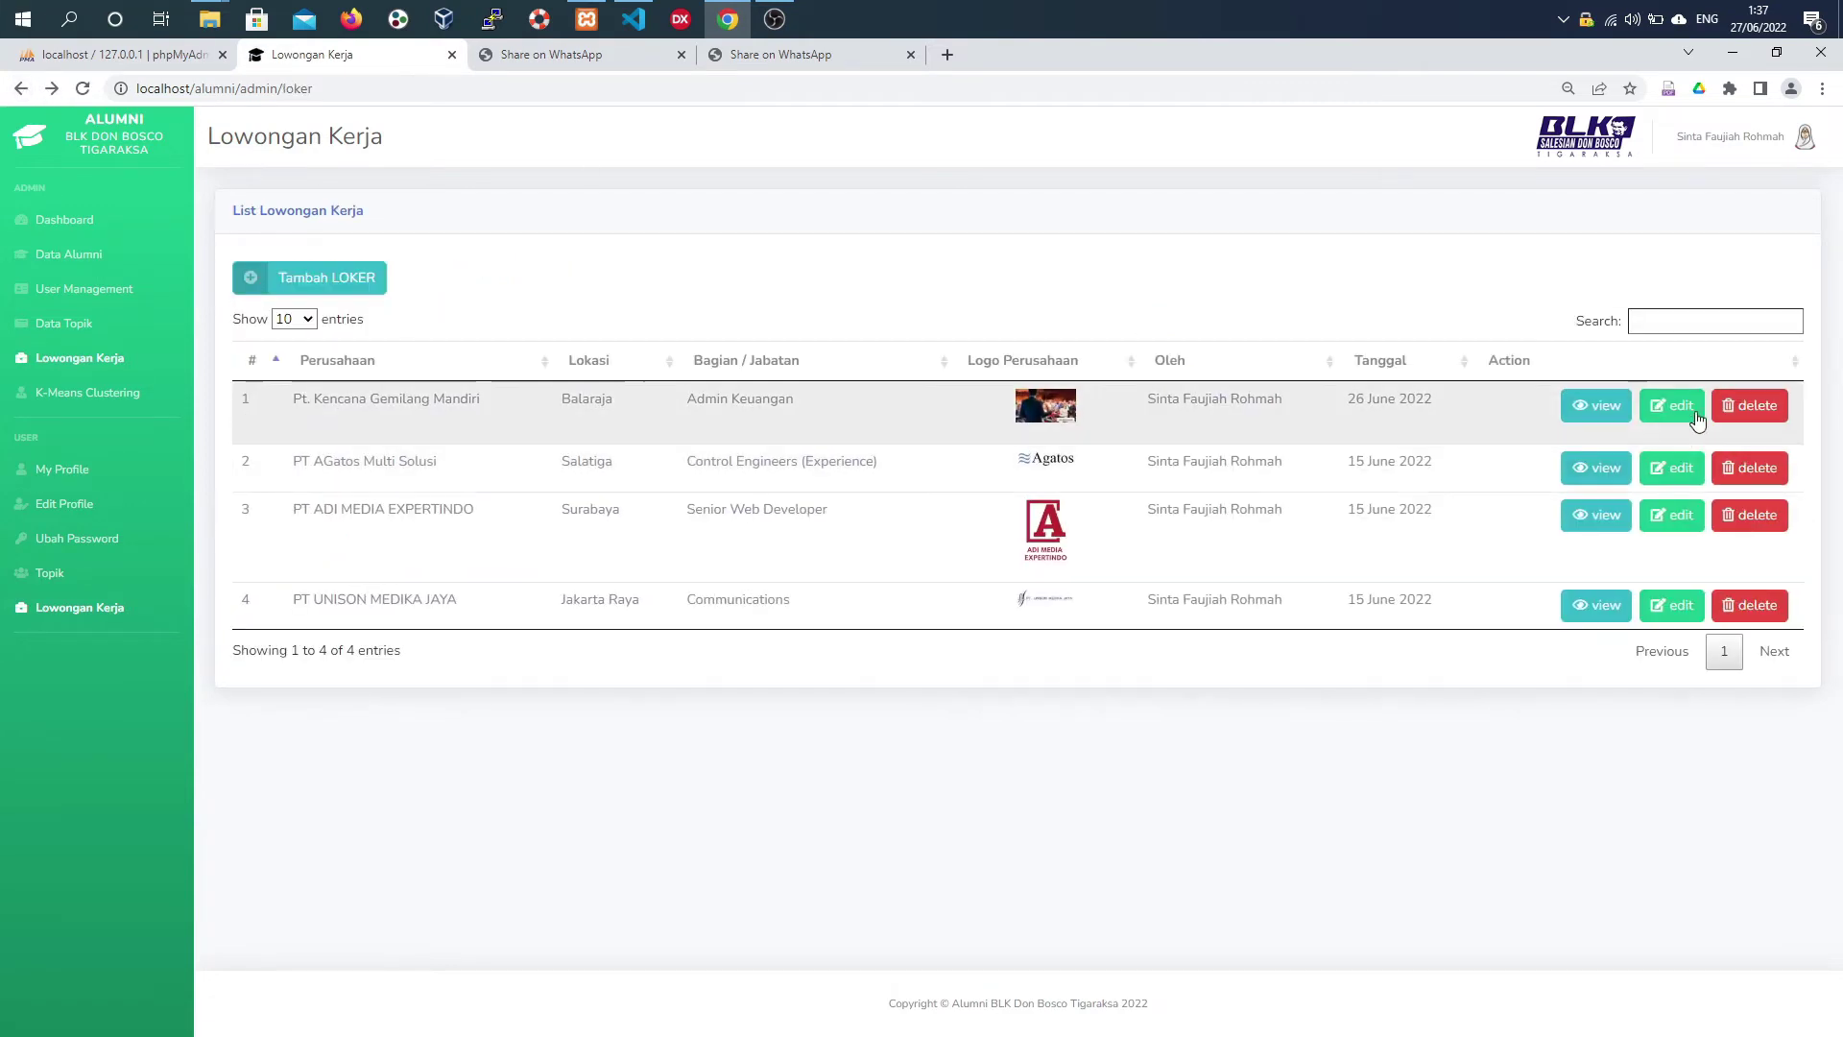
click(1671, 406)
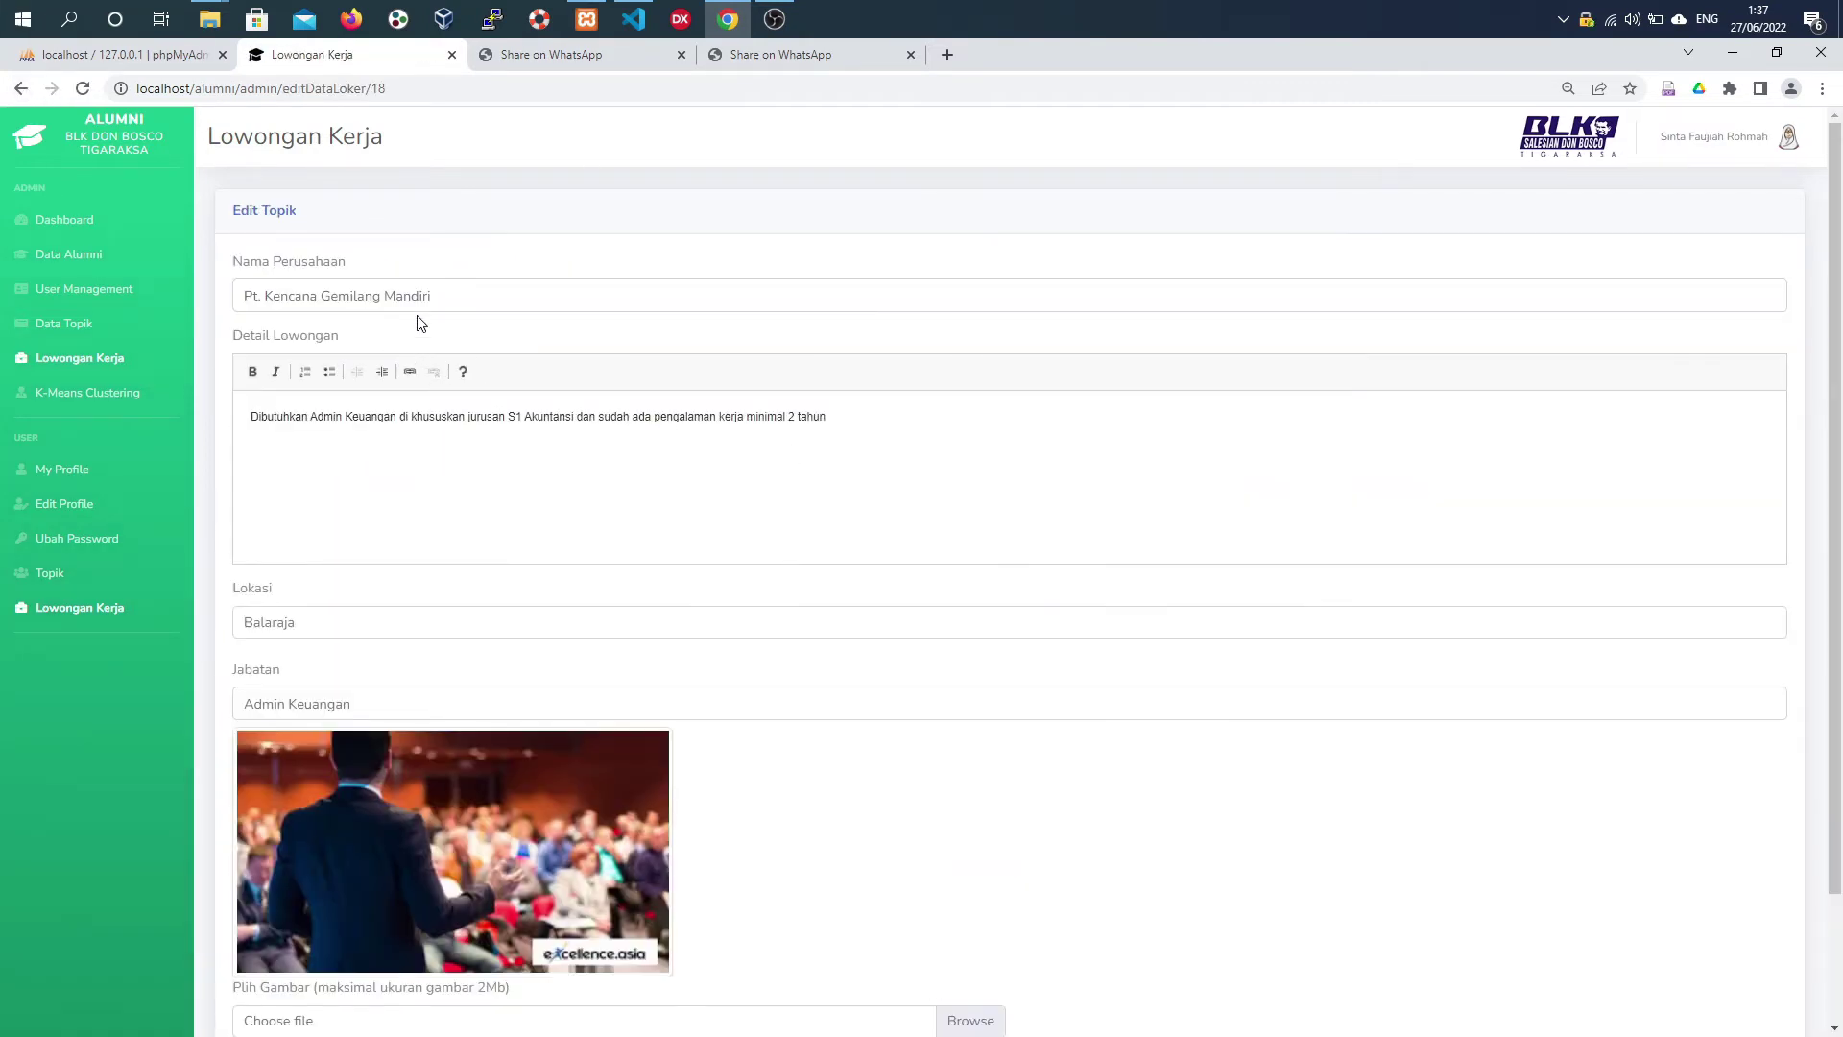
click(475, 303)
key(BackSpace)
key(BackSpace)
key(BackSpace)
key(BackSpace)
key(BackSpace)
key(BackSpace)
key(BackSpace)
key(BackSpace)
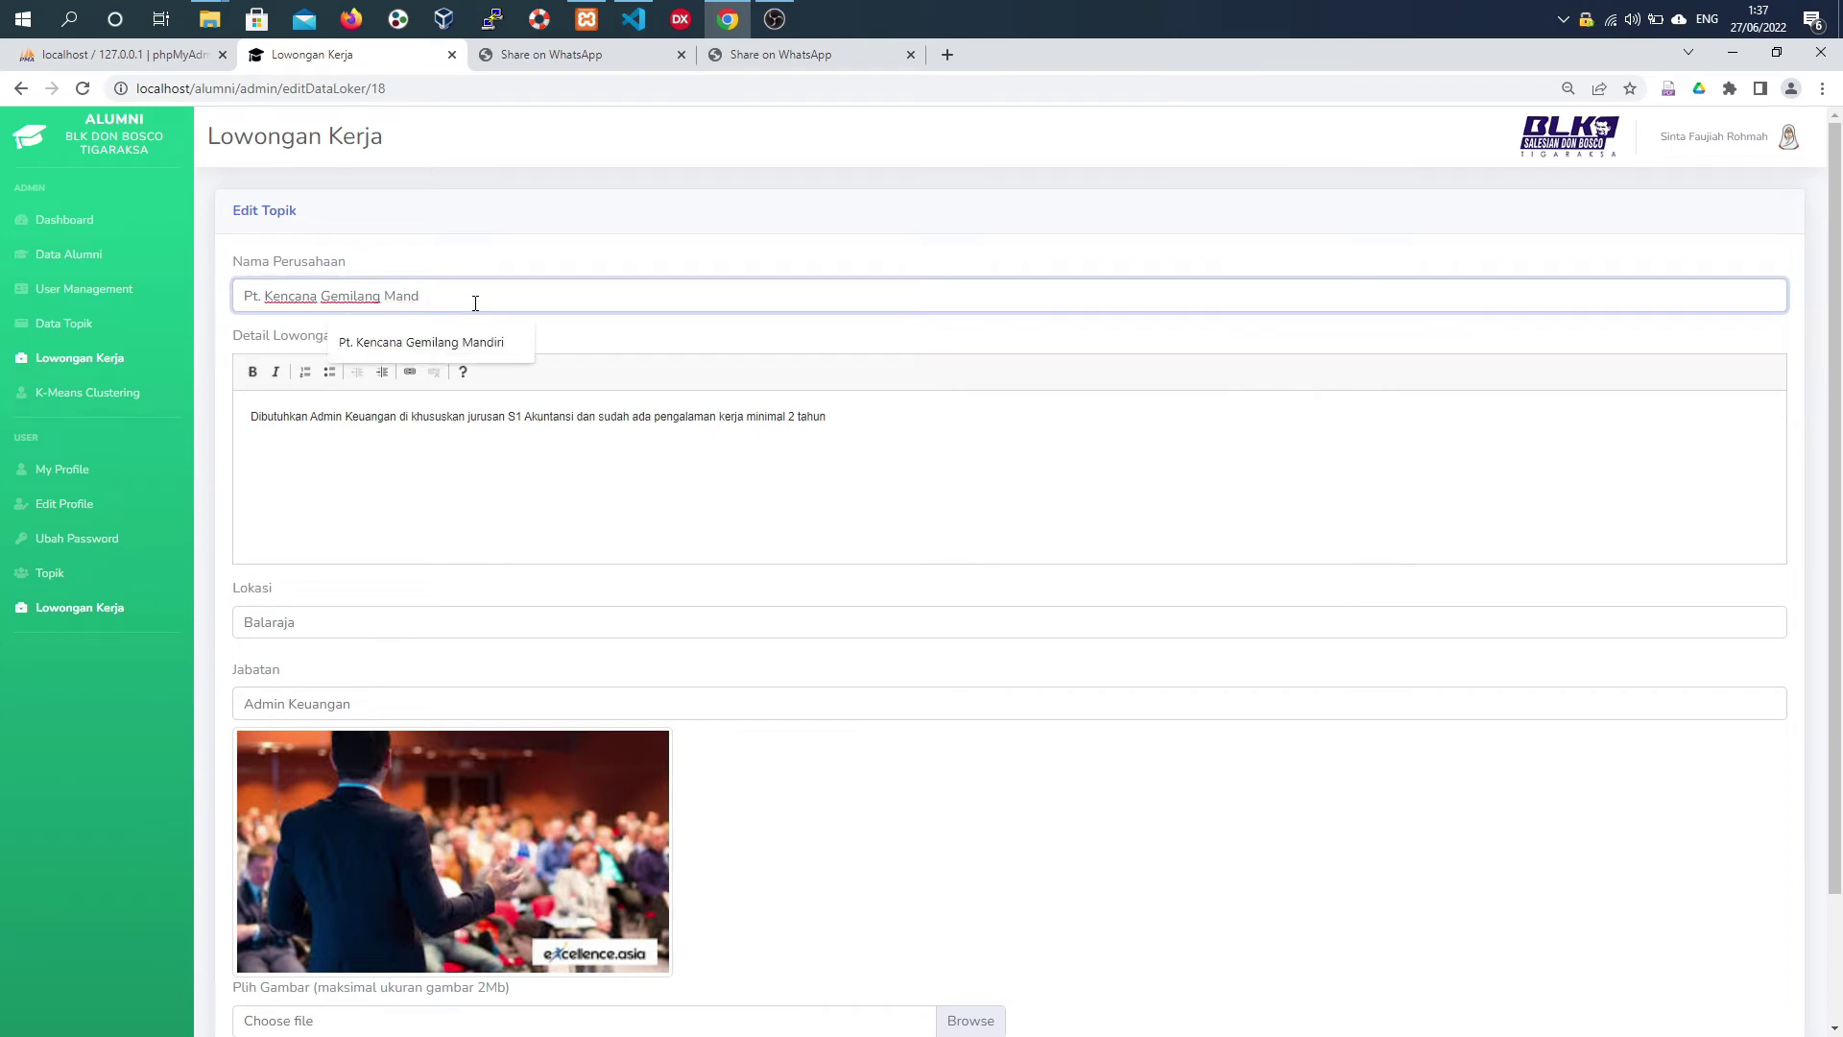
scroll(475, 303, down, 2)
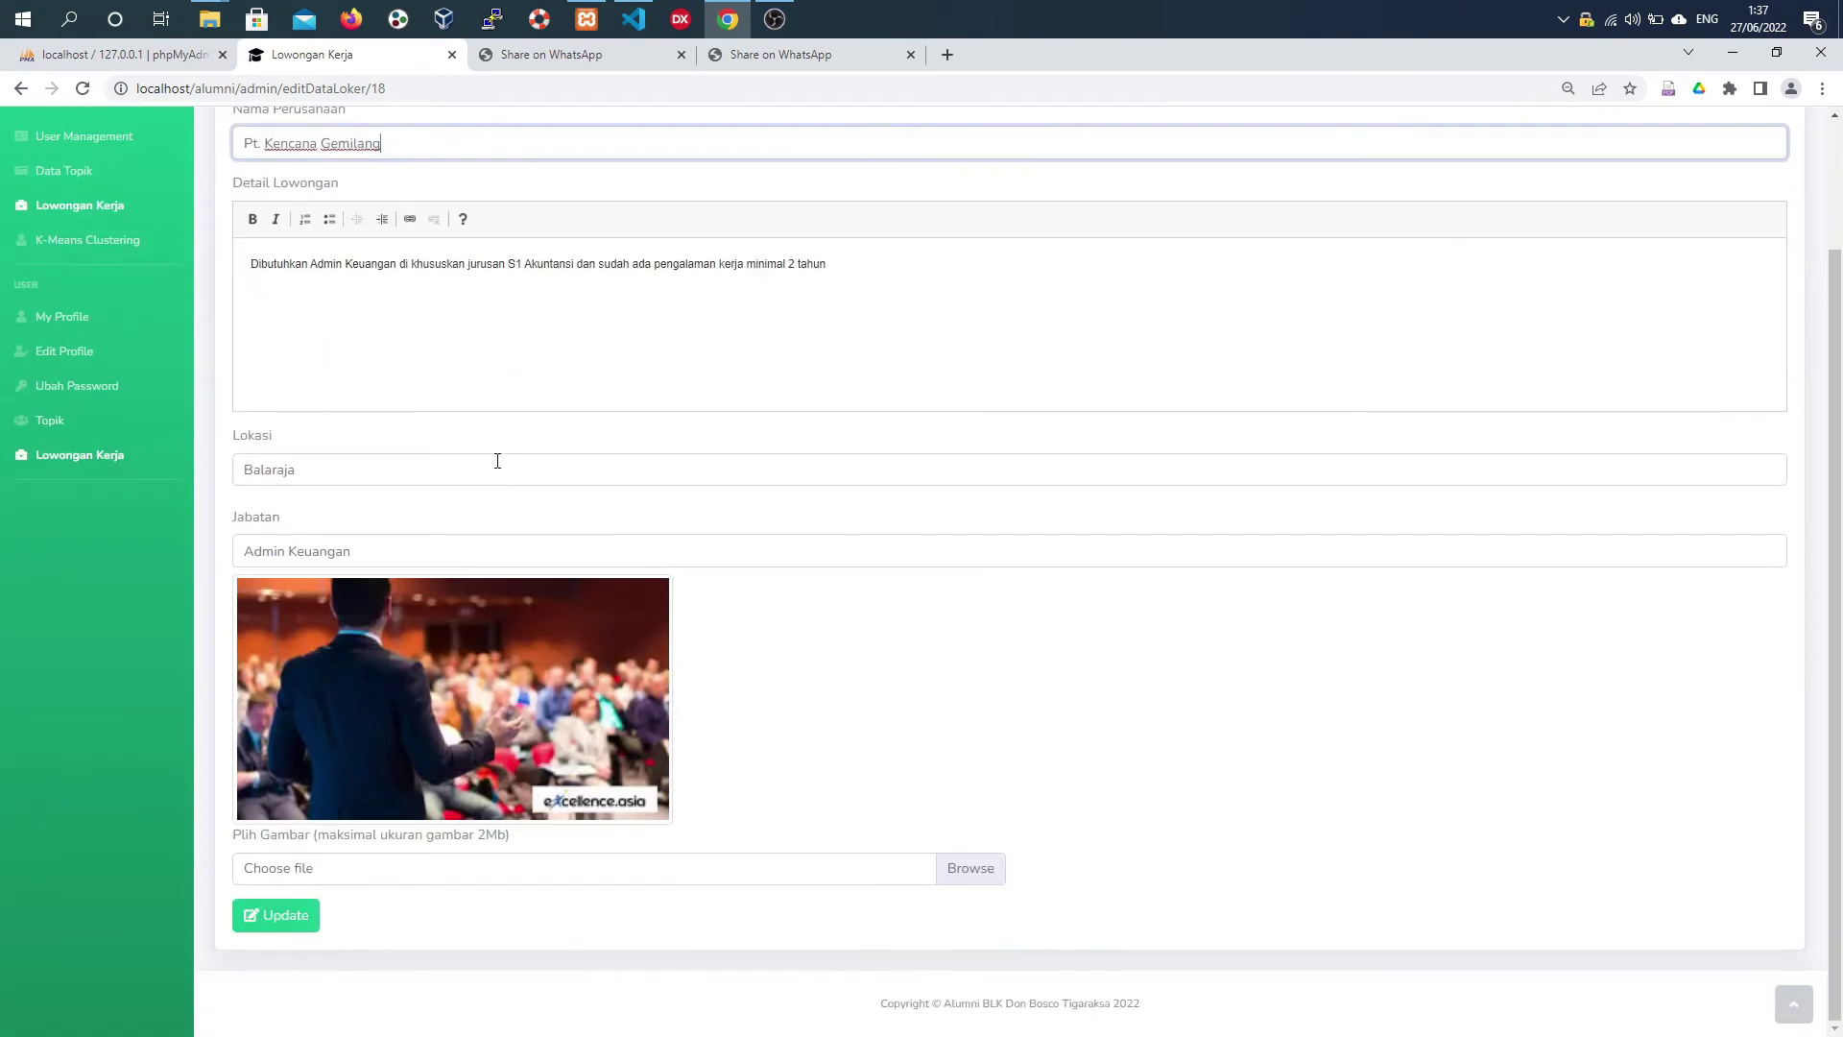
click(302, 913)
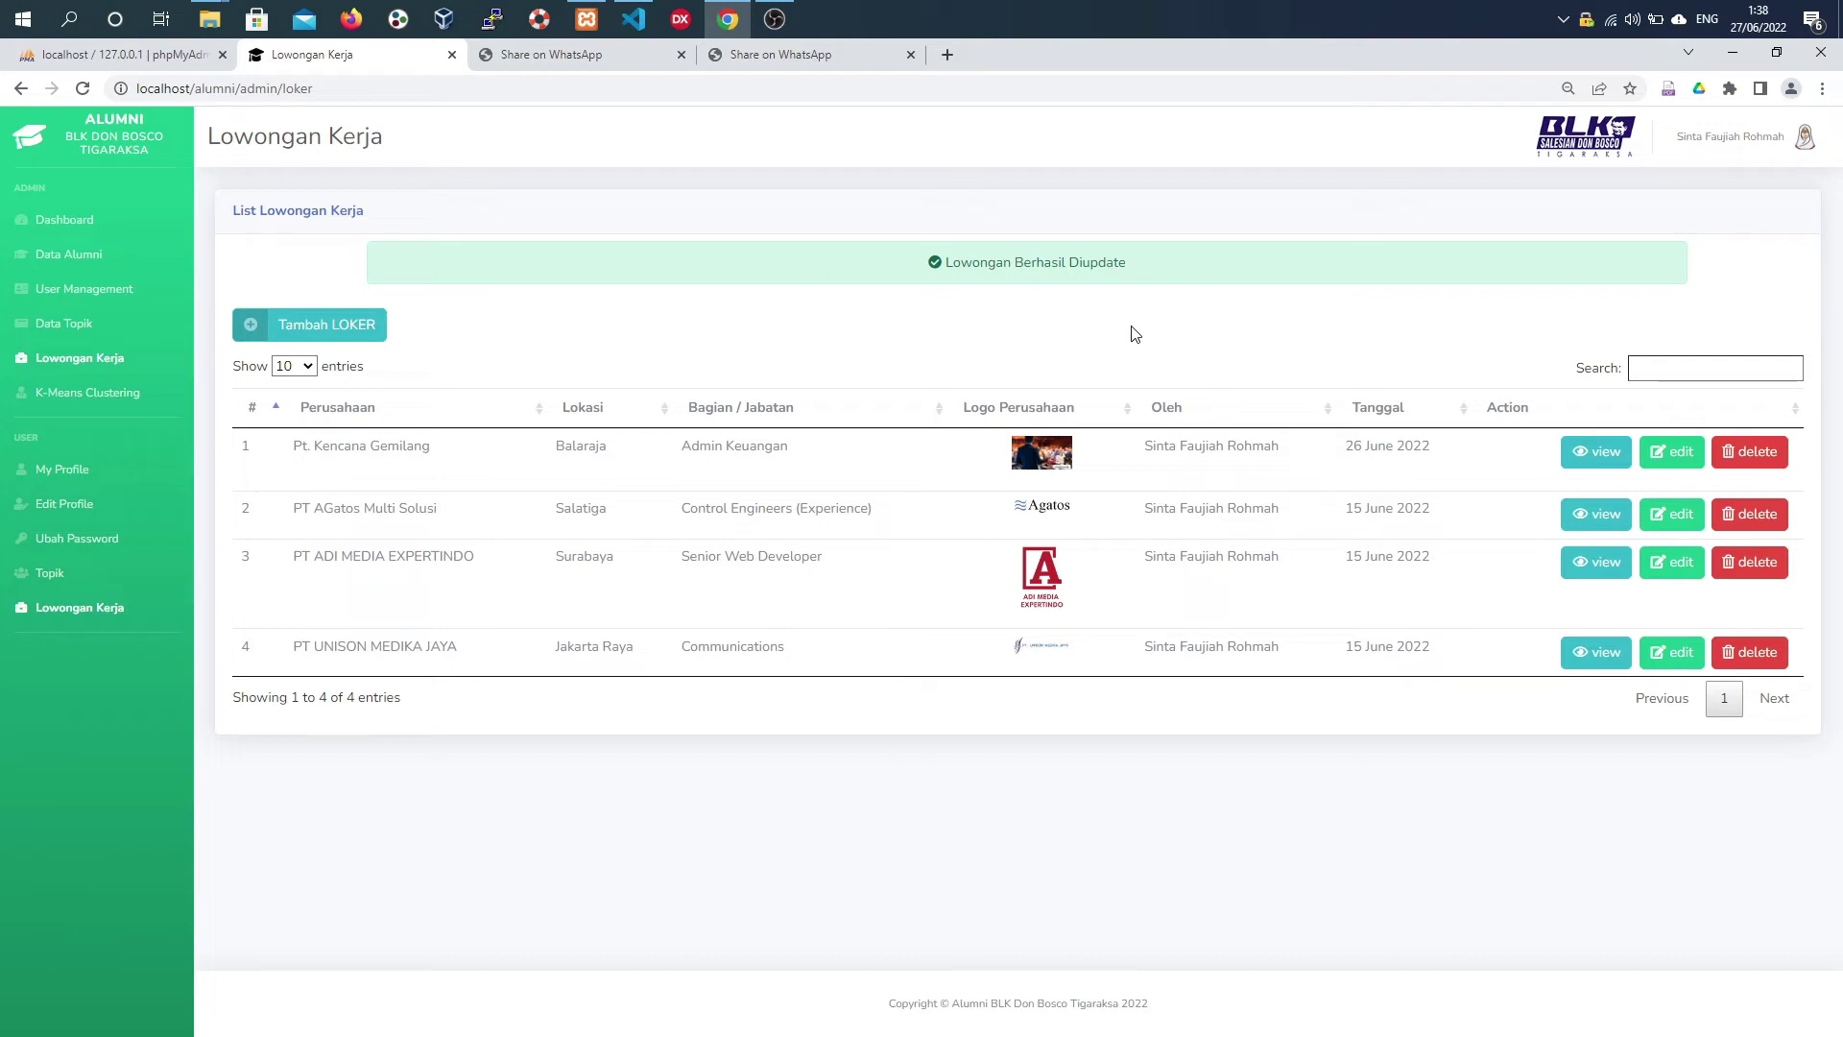
click(1749, 452)
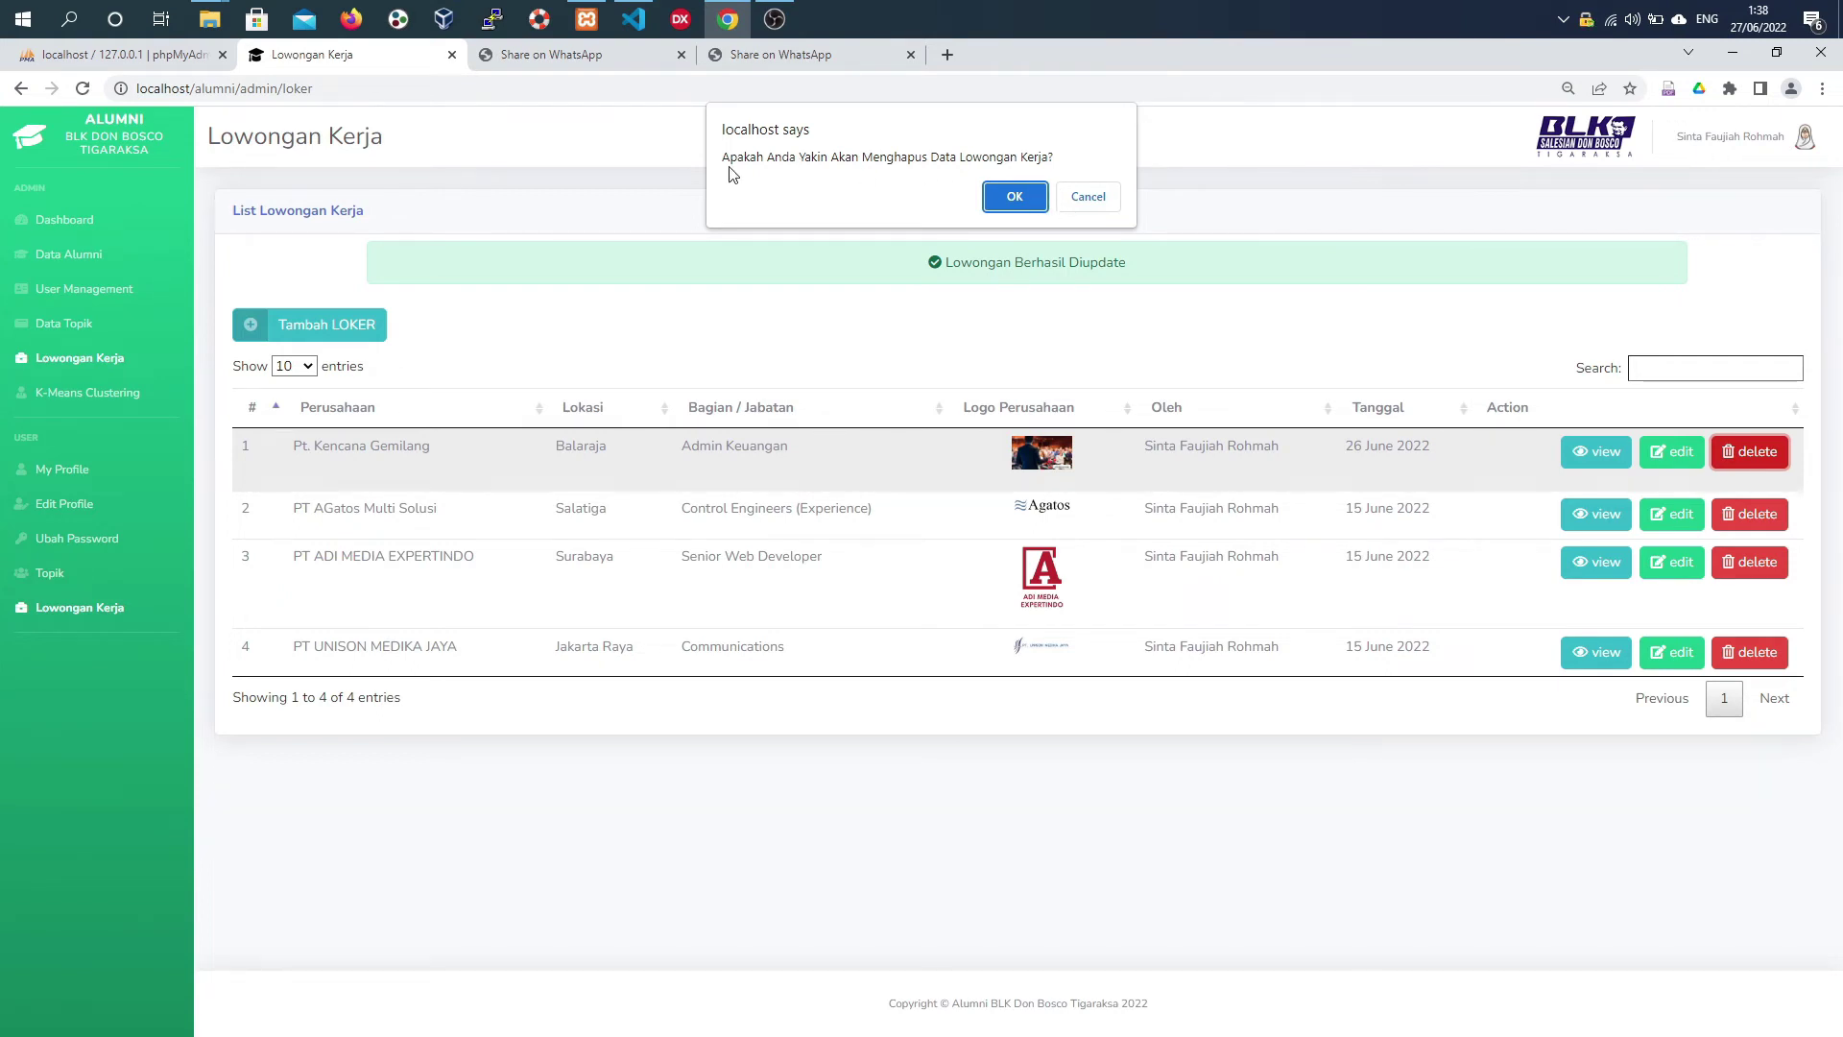
click(1013, 196)
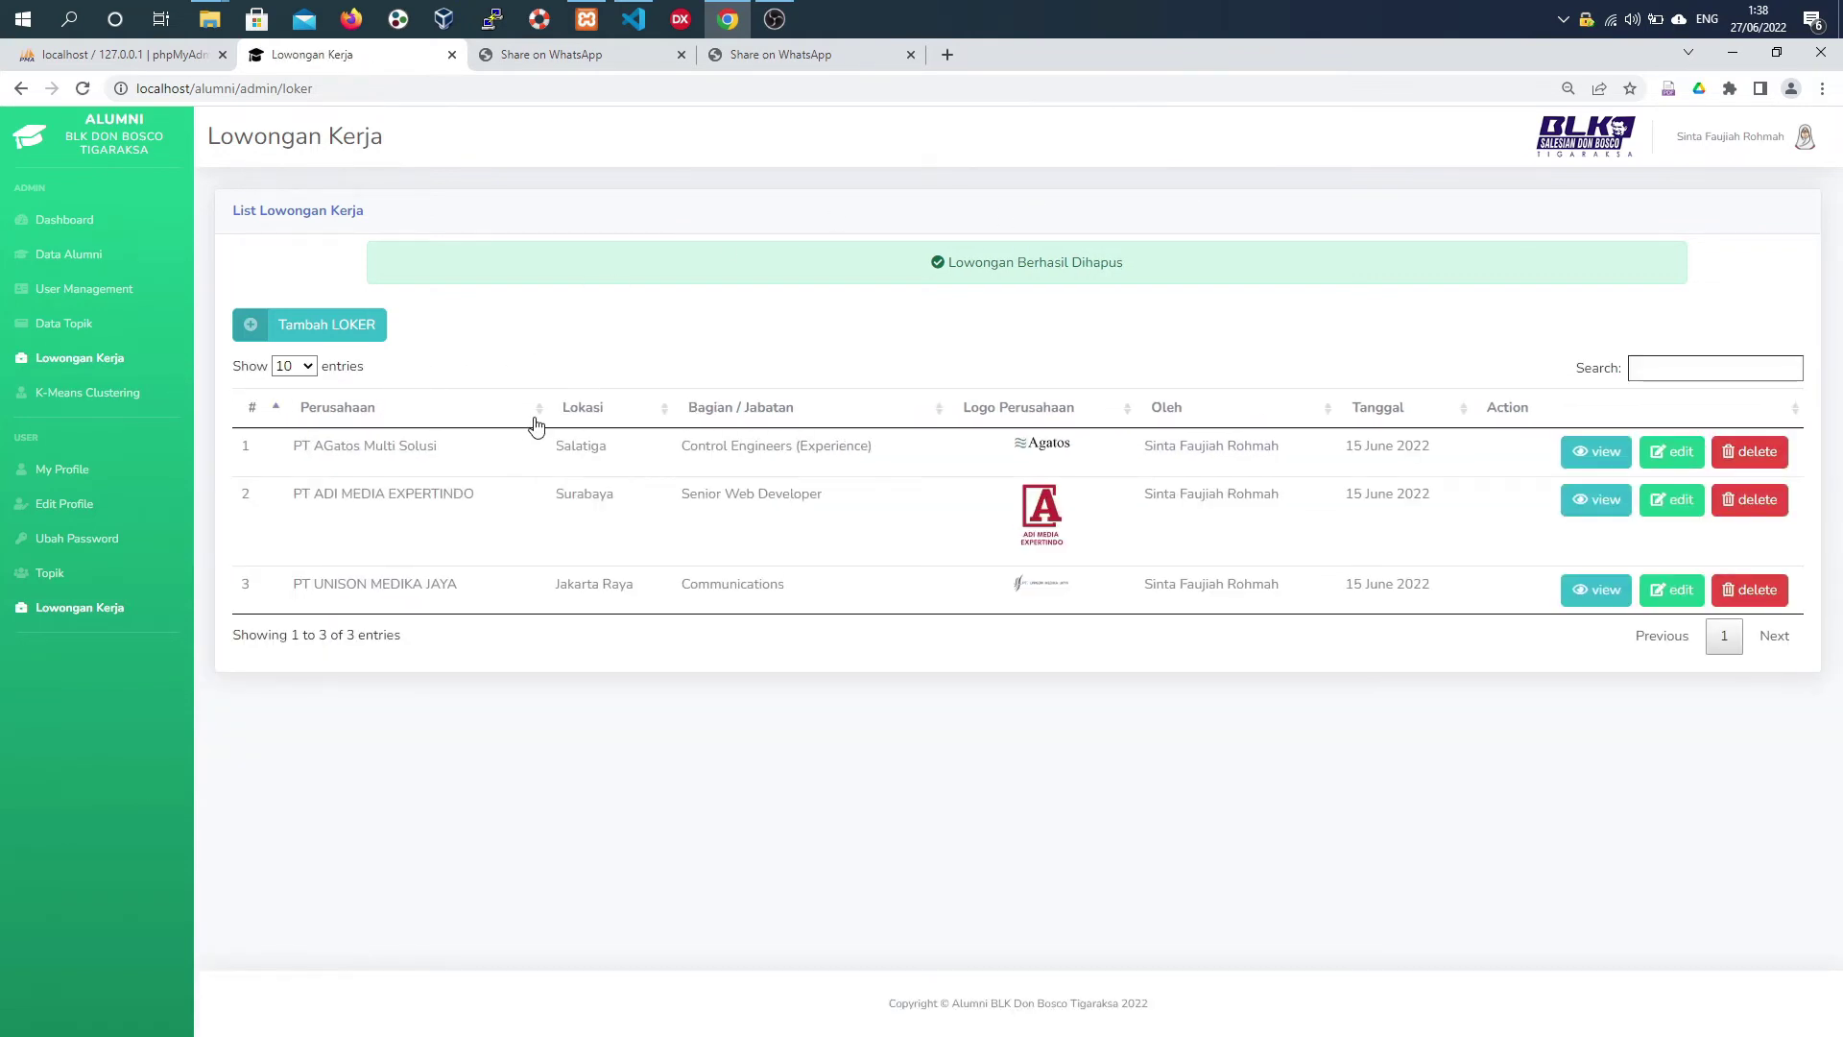
- Review the K-Means C1, C2, C3 counts, alumni table and Grafik Cluster chart, then export PDF
click(132, 412)
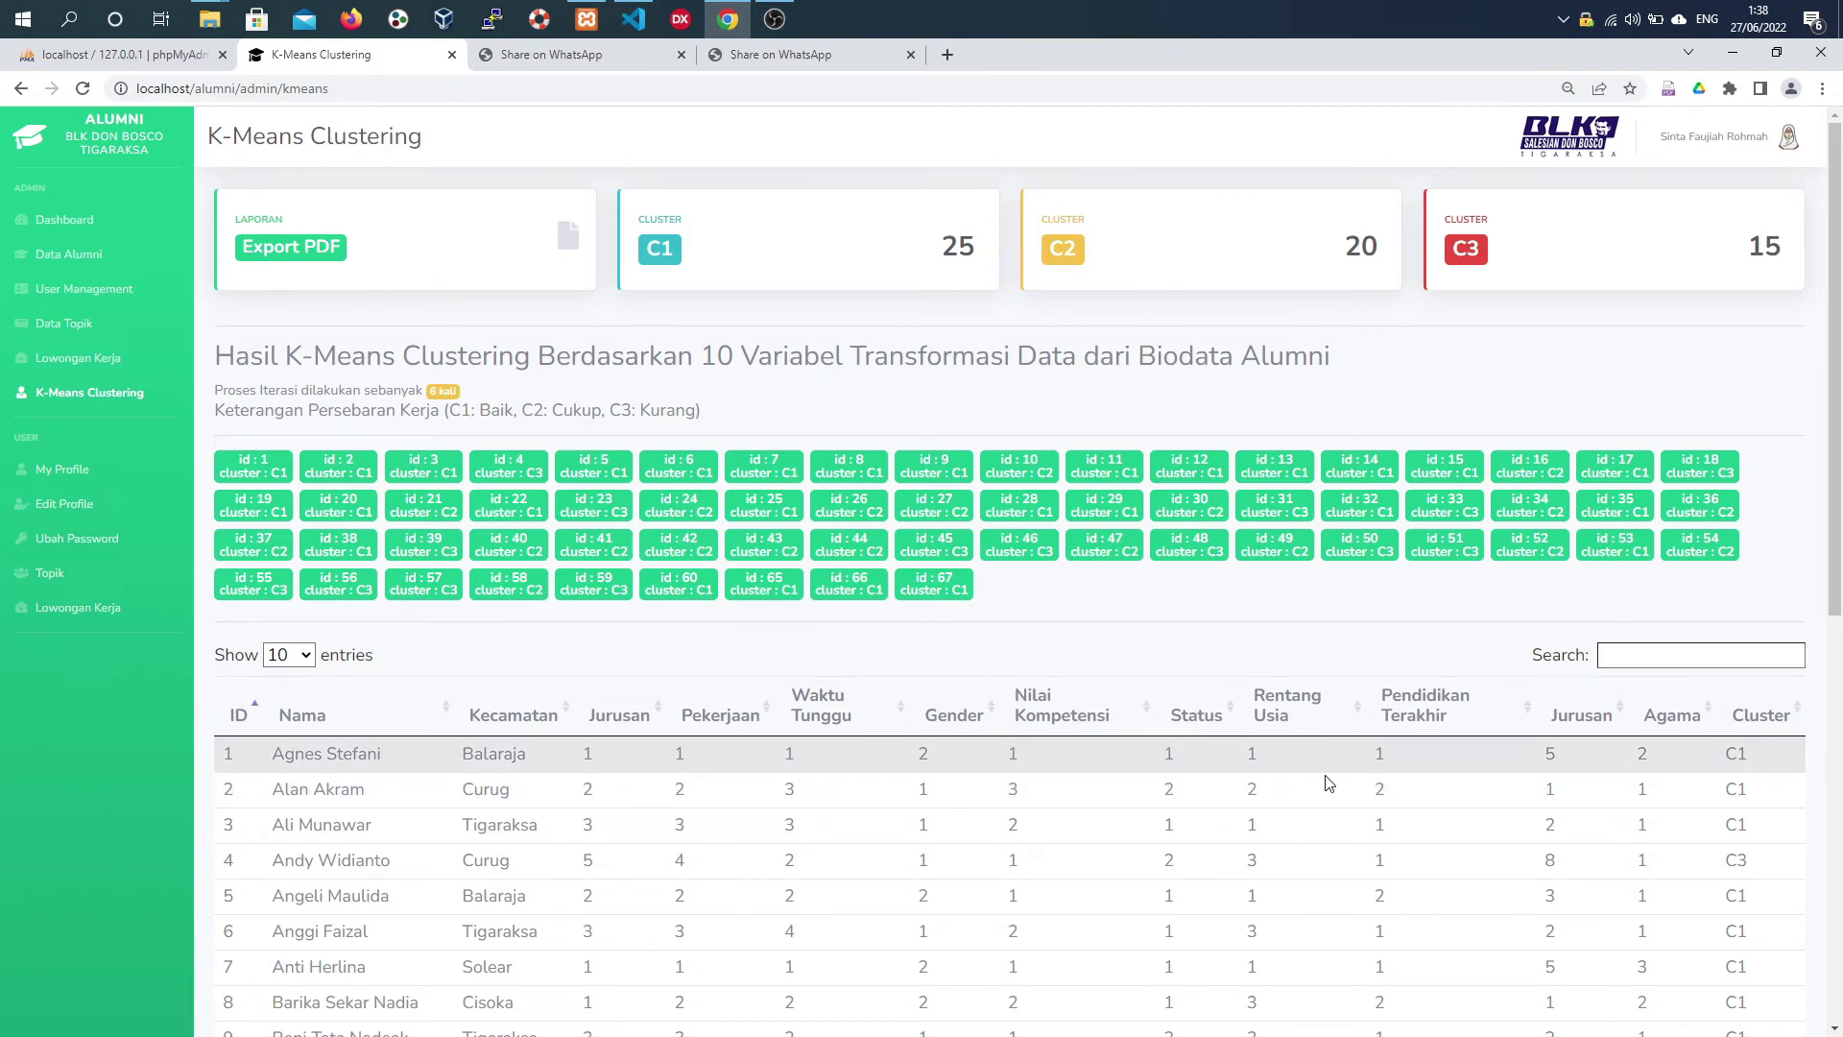
scroll(707, 768, down, 8)
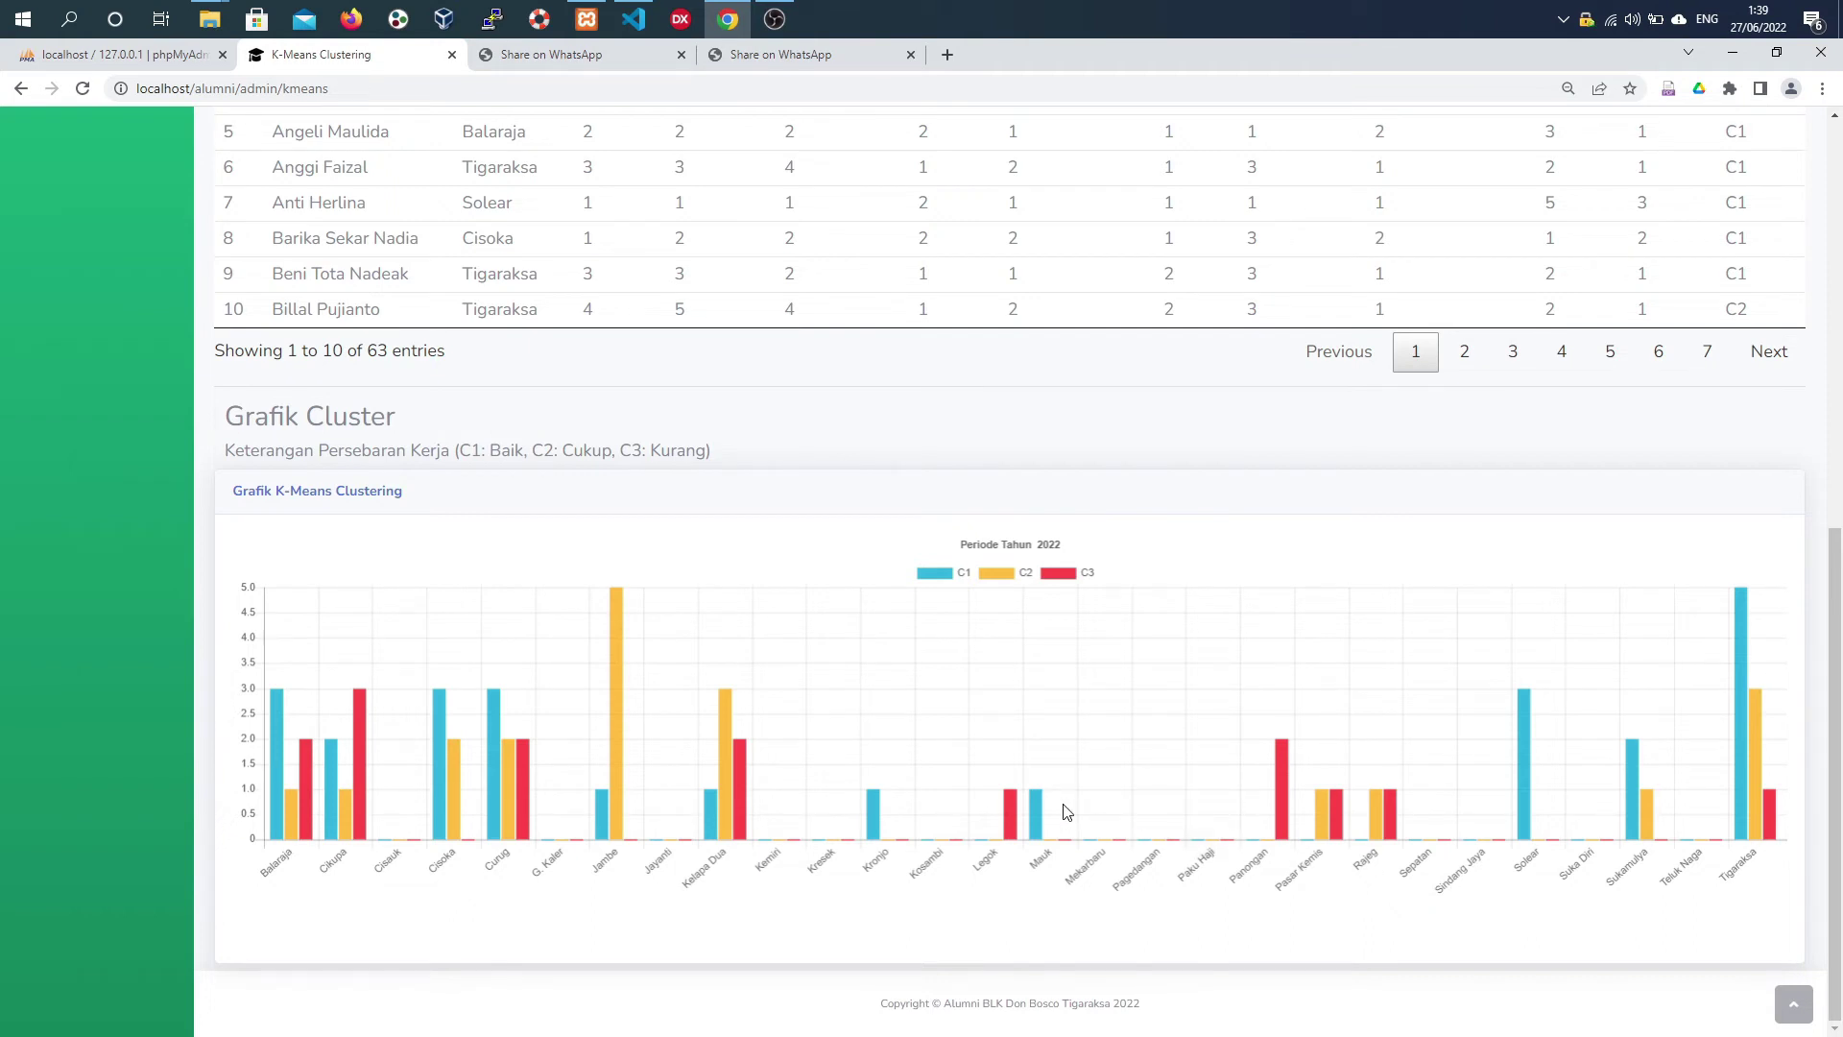
scroll(1061, 796, up, 1)
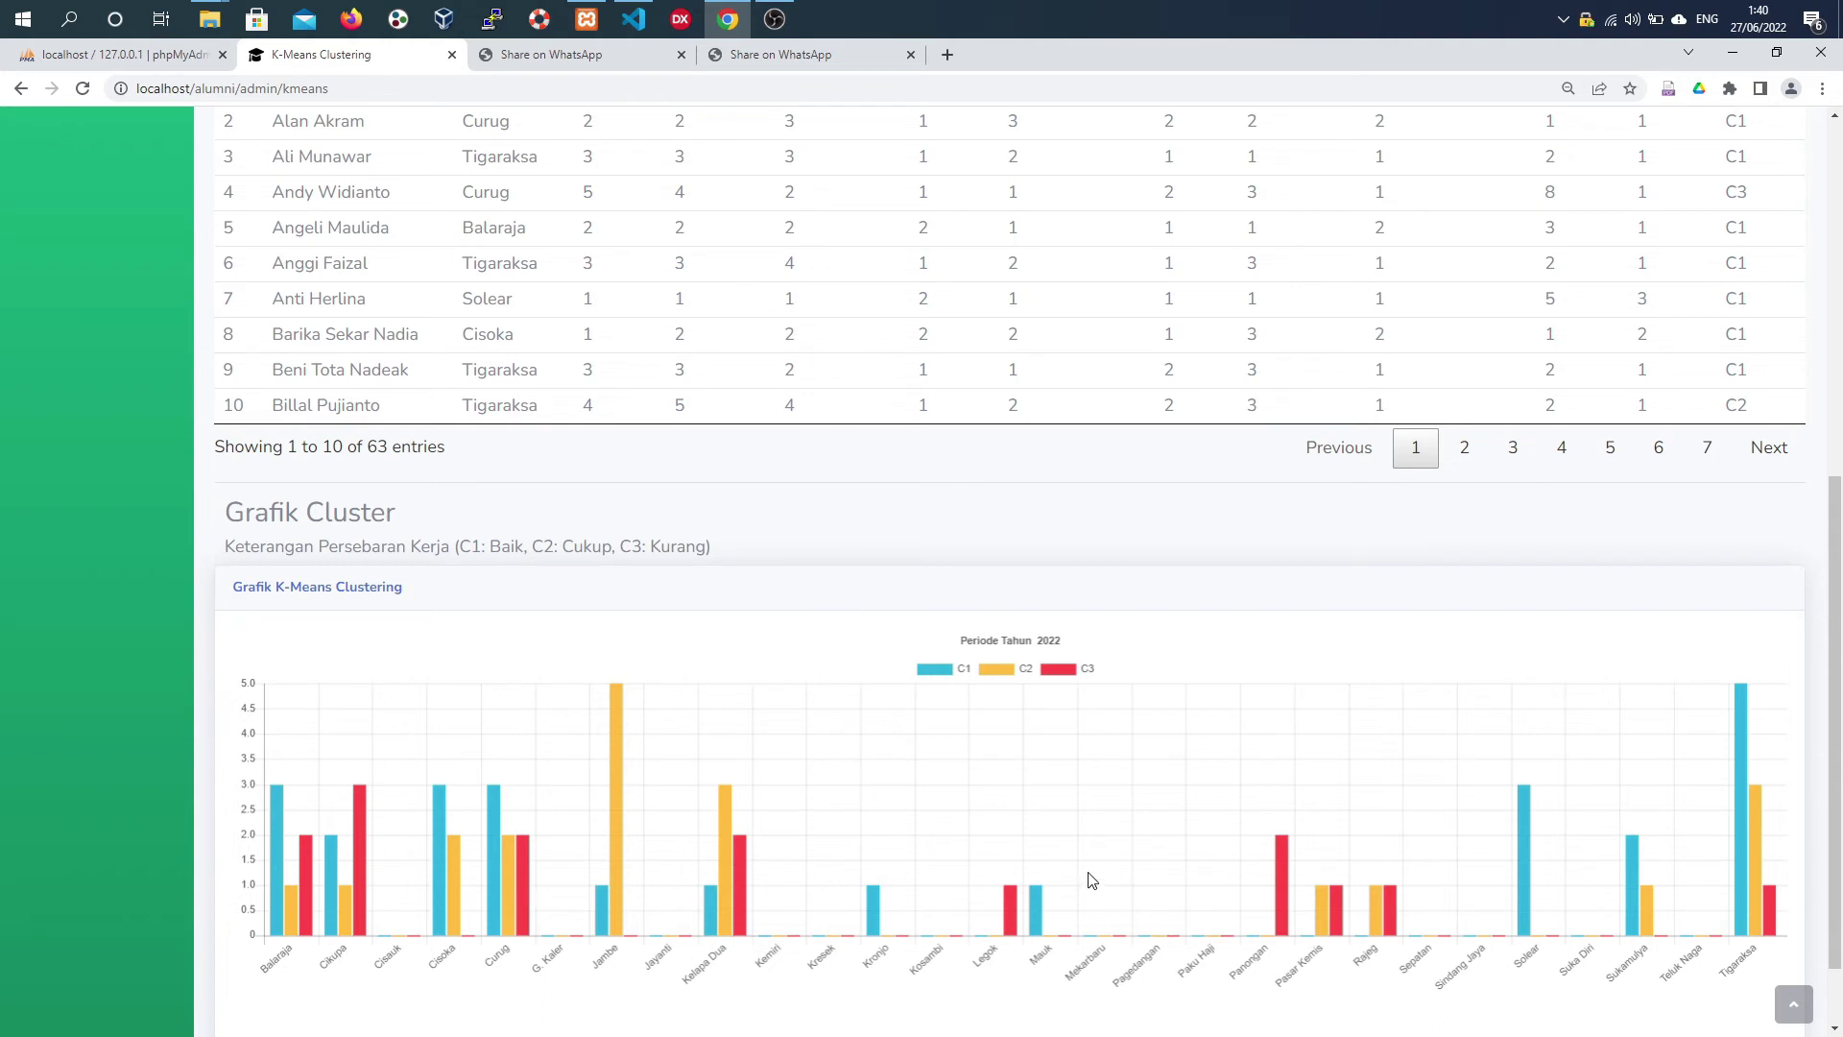
scroll(1086, 877, down, 2)
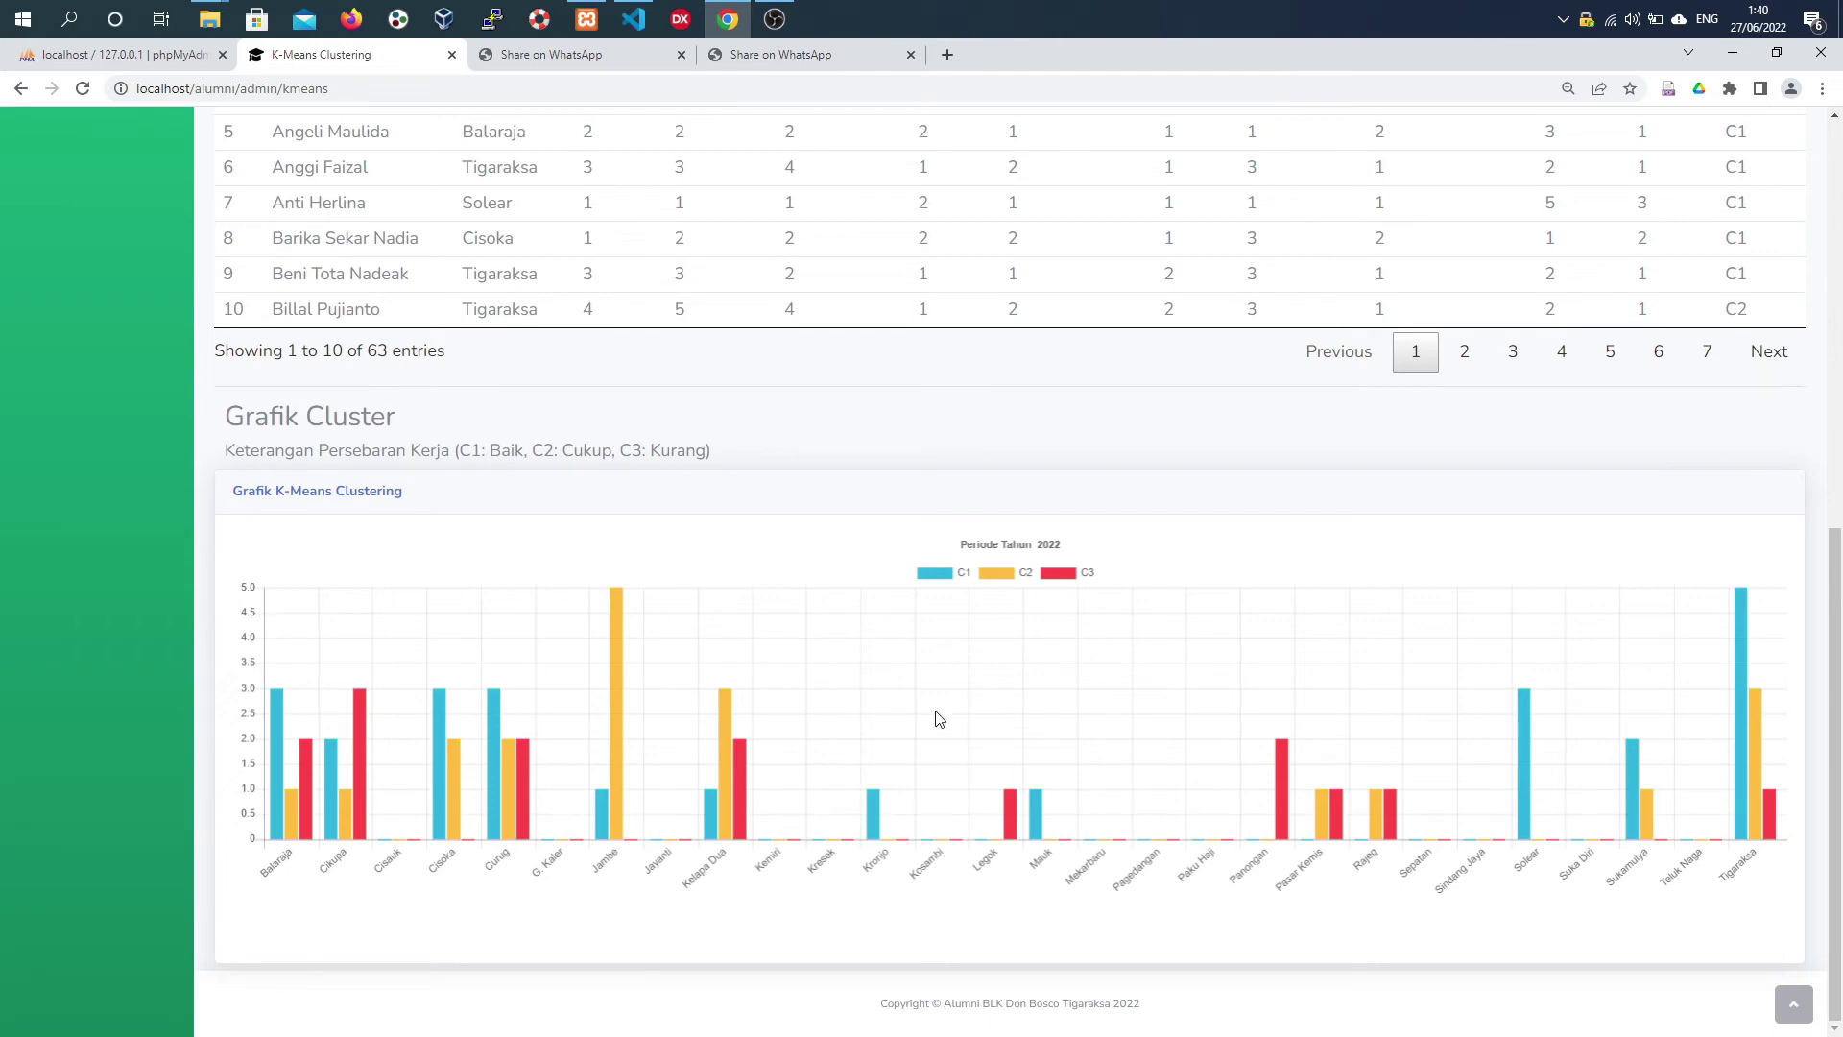
key(Home)
click(389, 261)
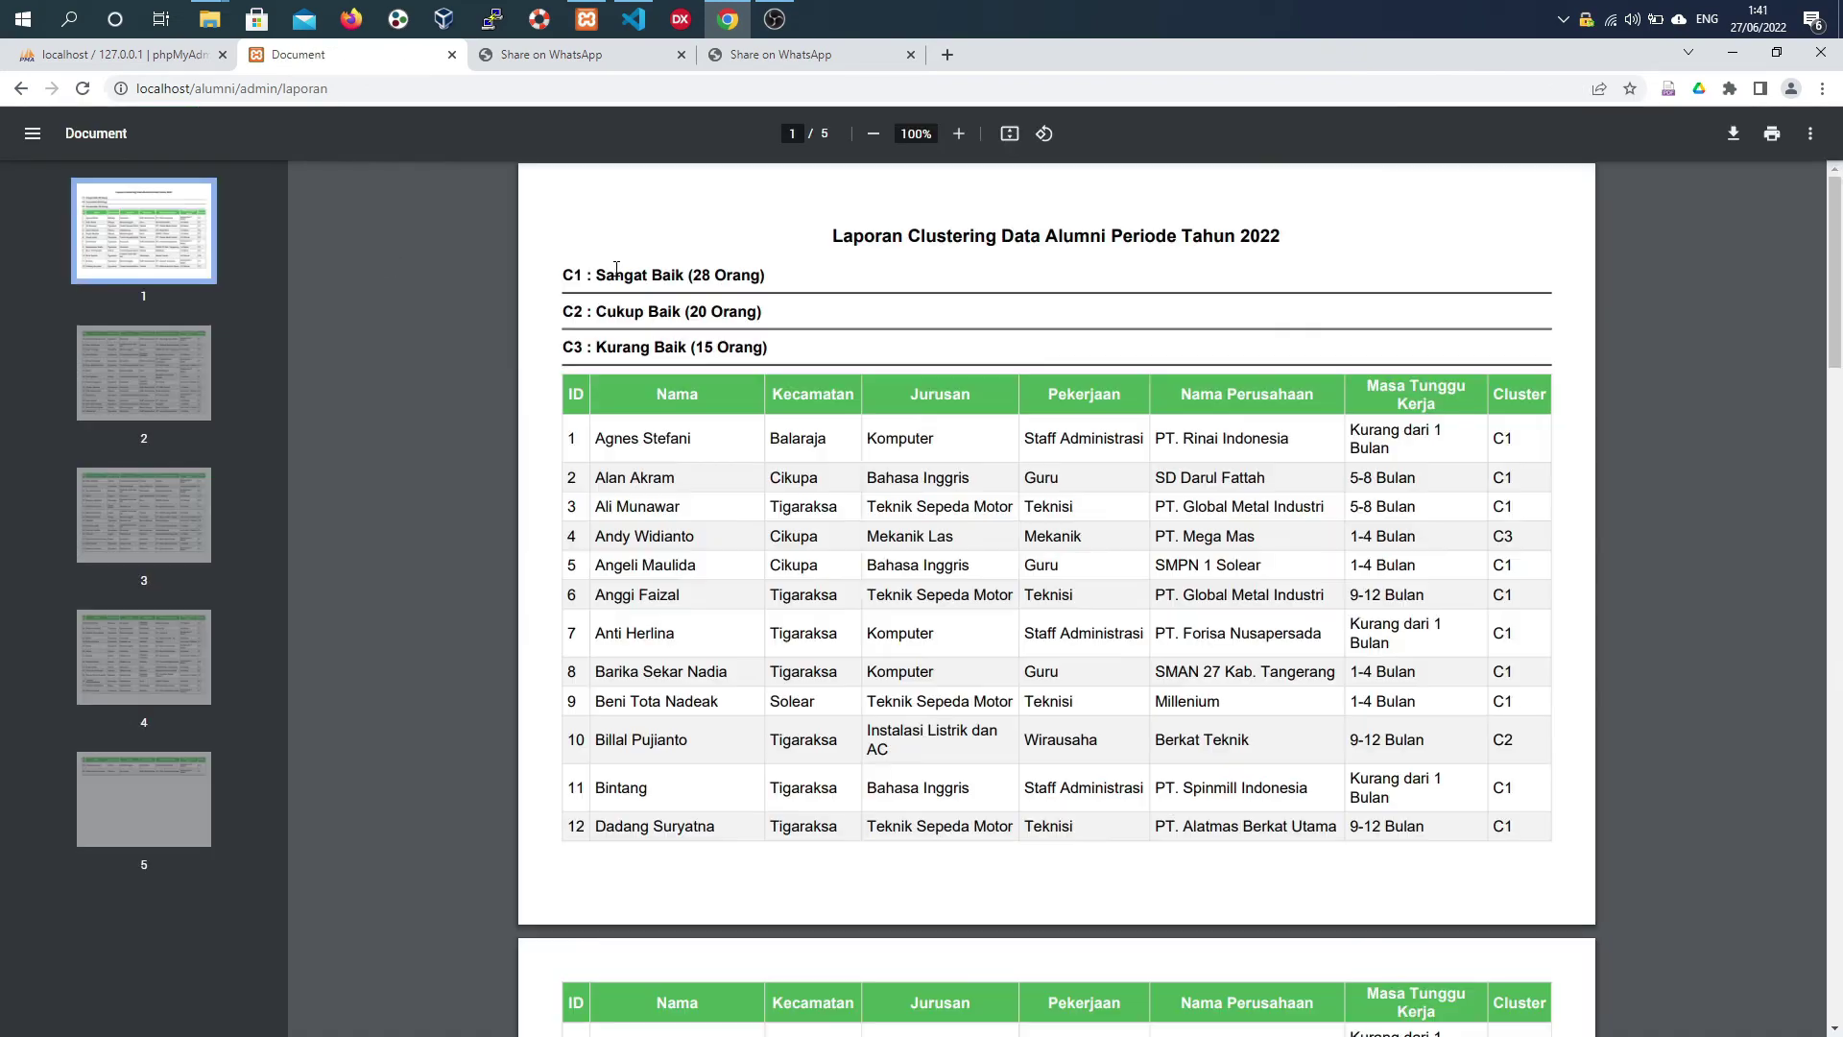
- Scroll through the five-page clustering PDF, go back, and open the alumni Edit Profile form
scroll(833, 391, down, 5)
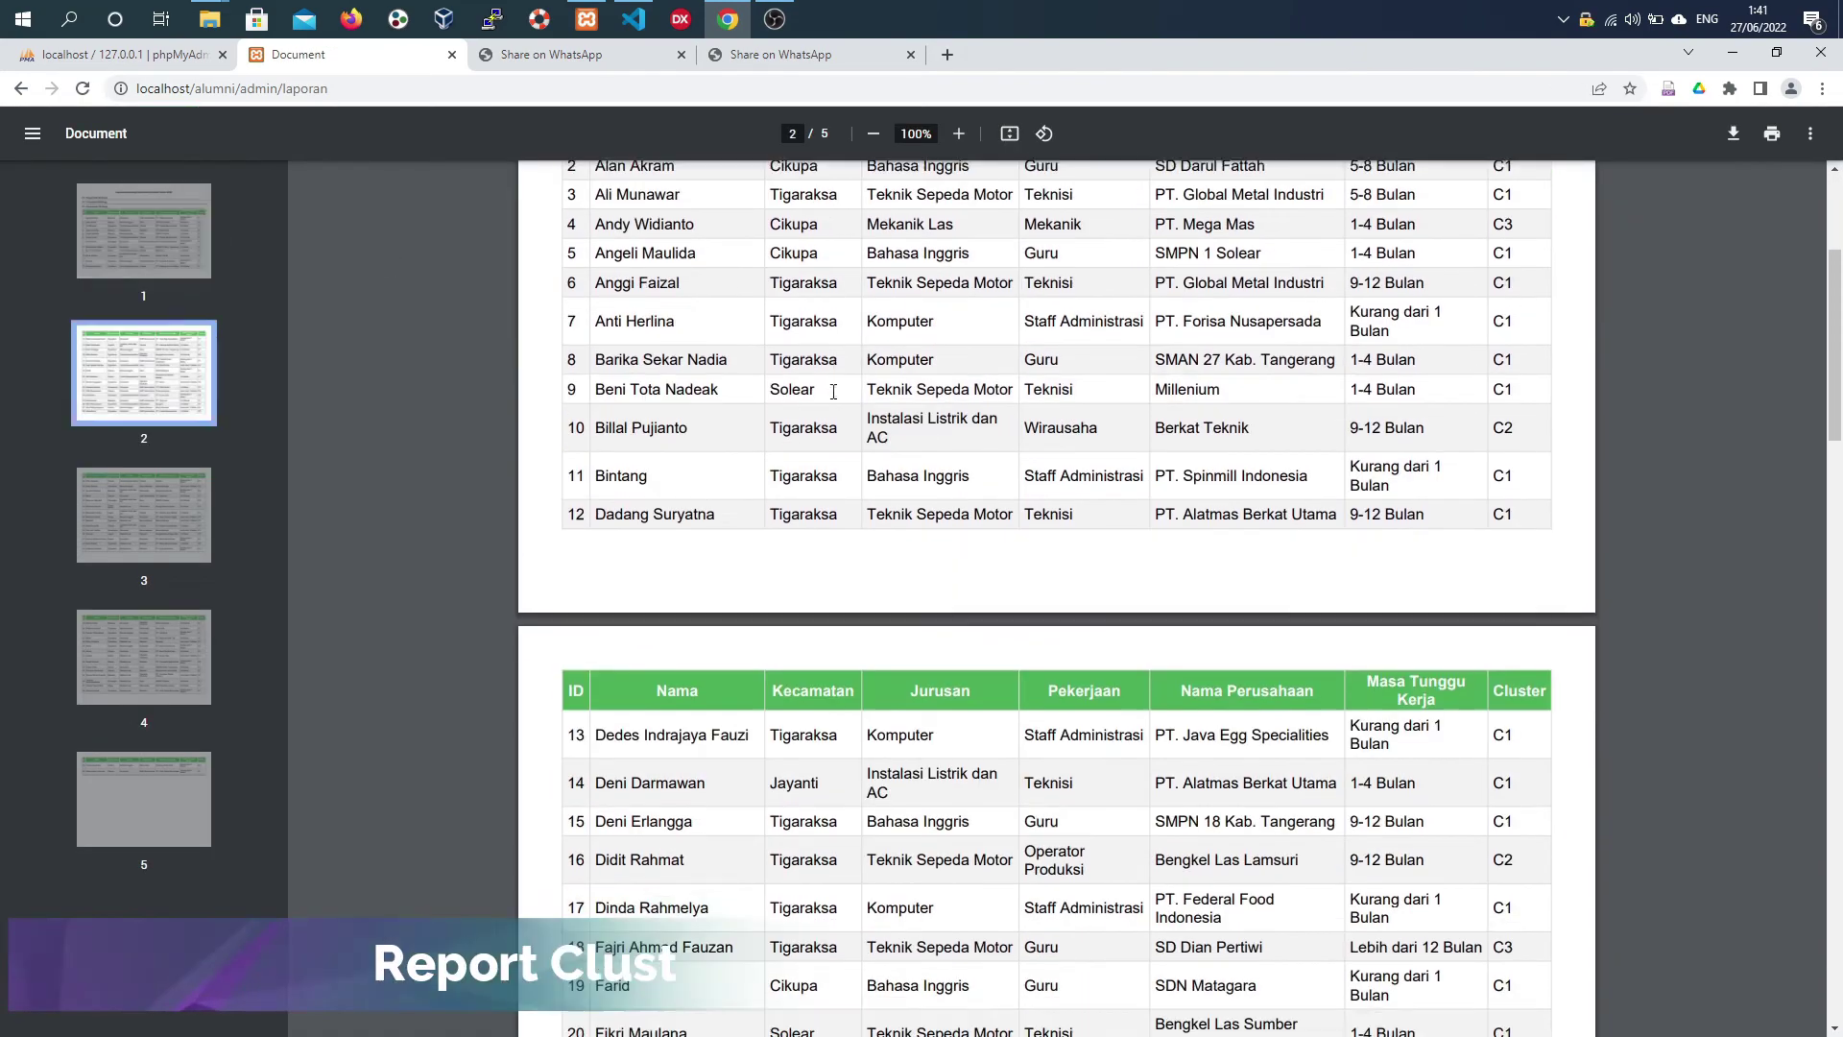
scroll(833, 391, down, 10)
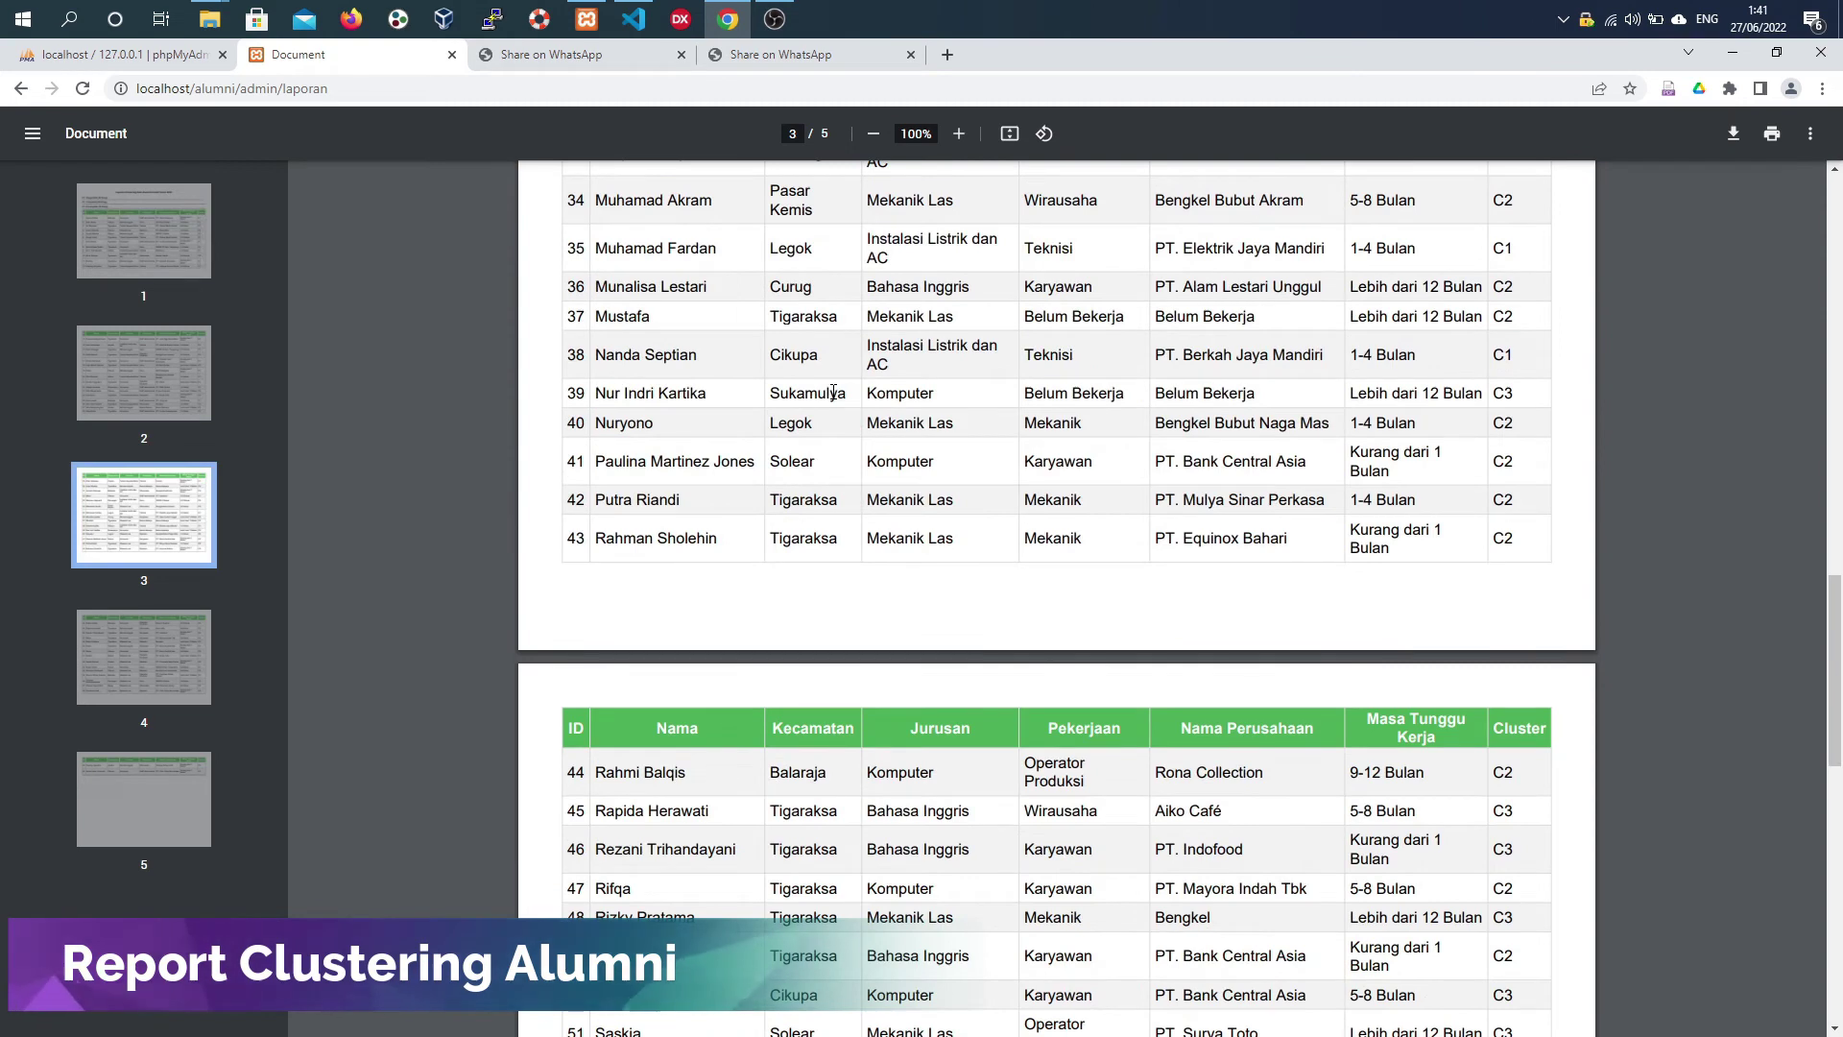
scroll(834, 390, down, 8)
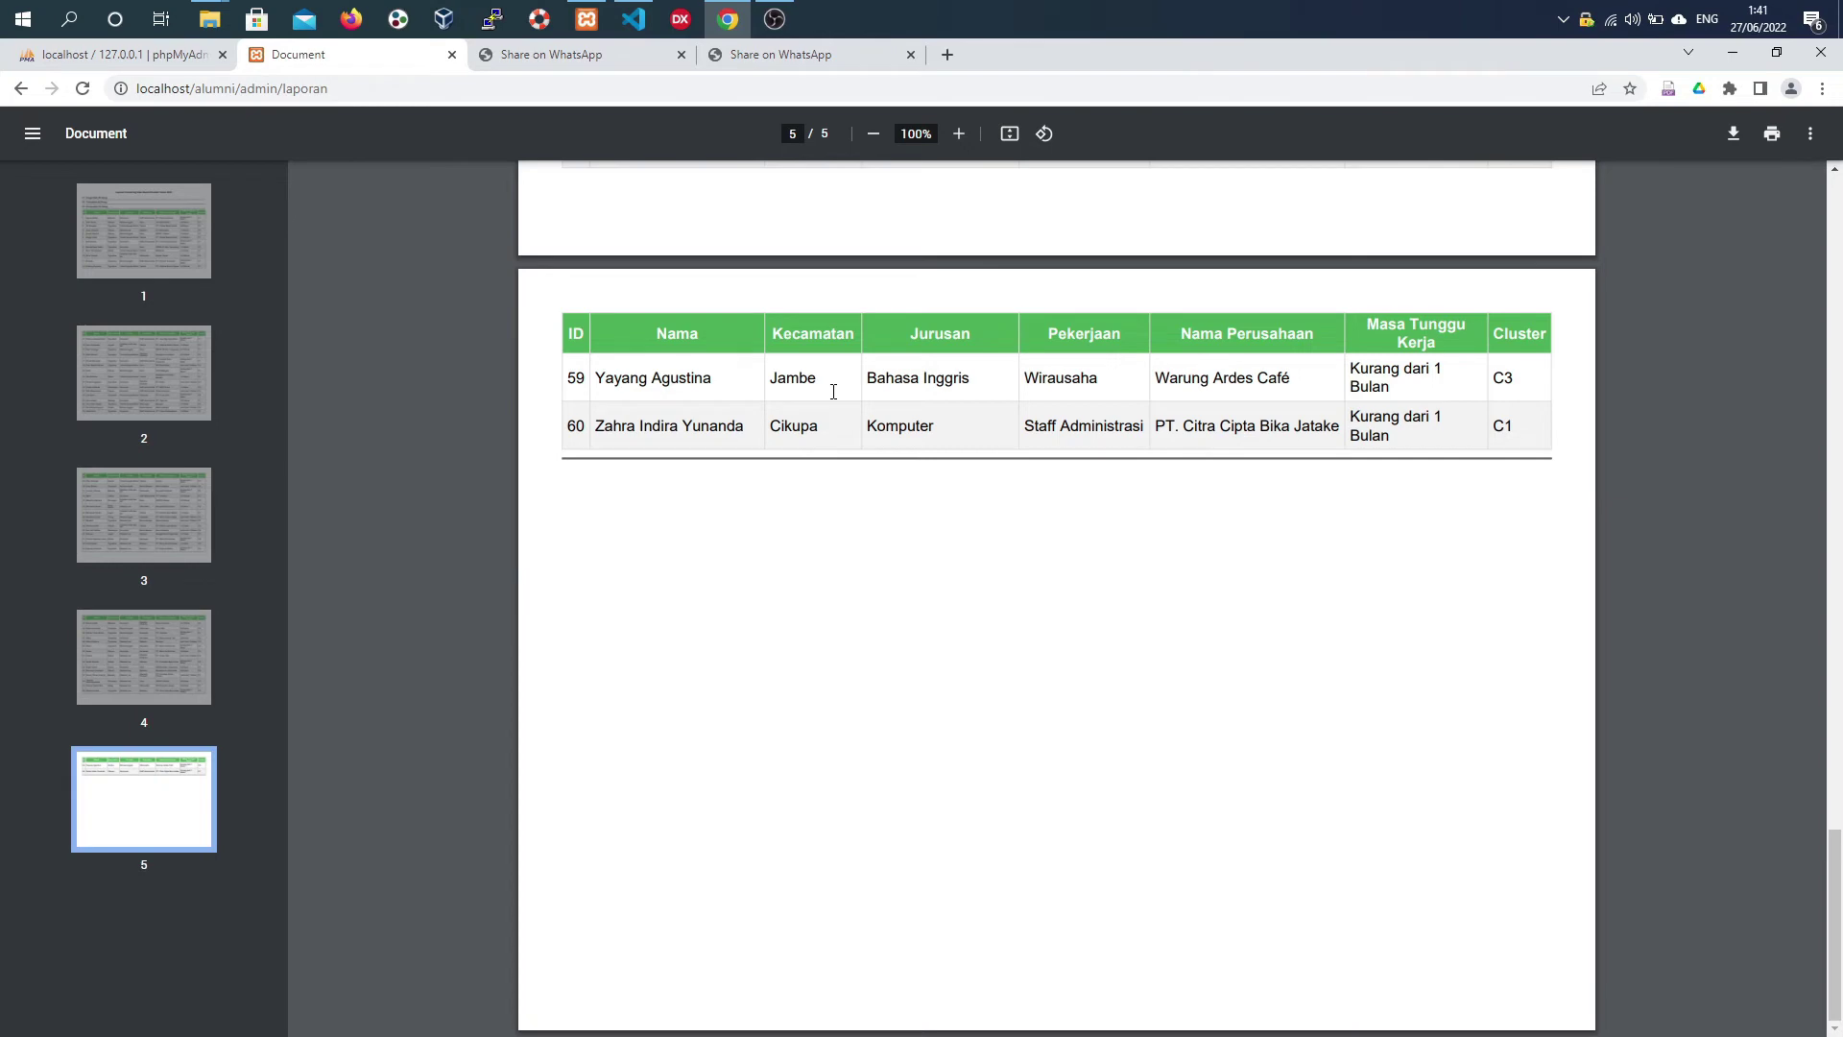
click(21, 89)
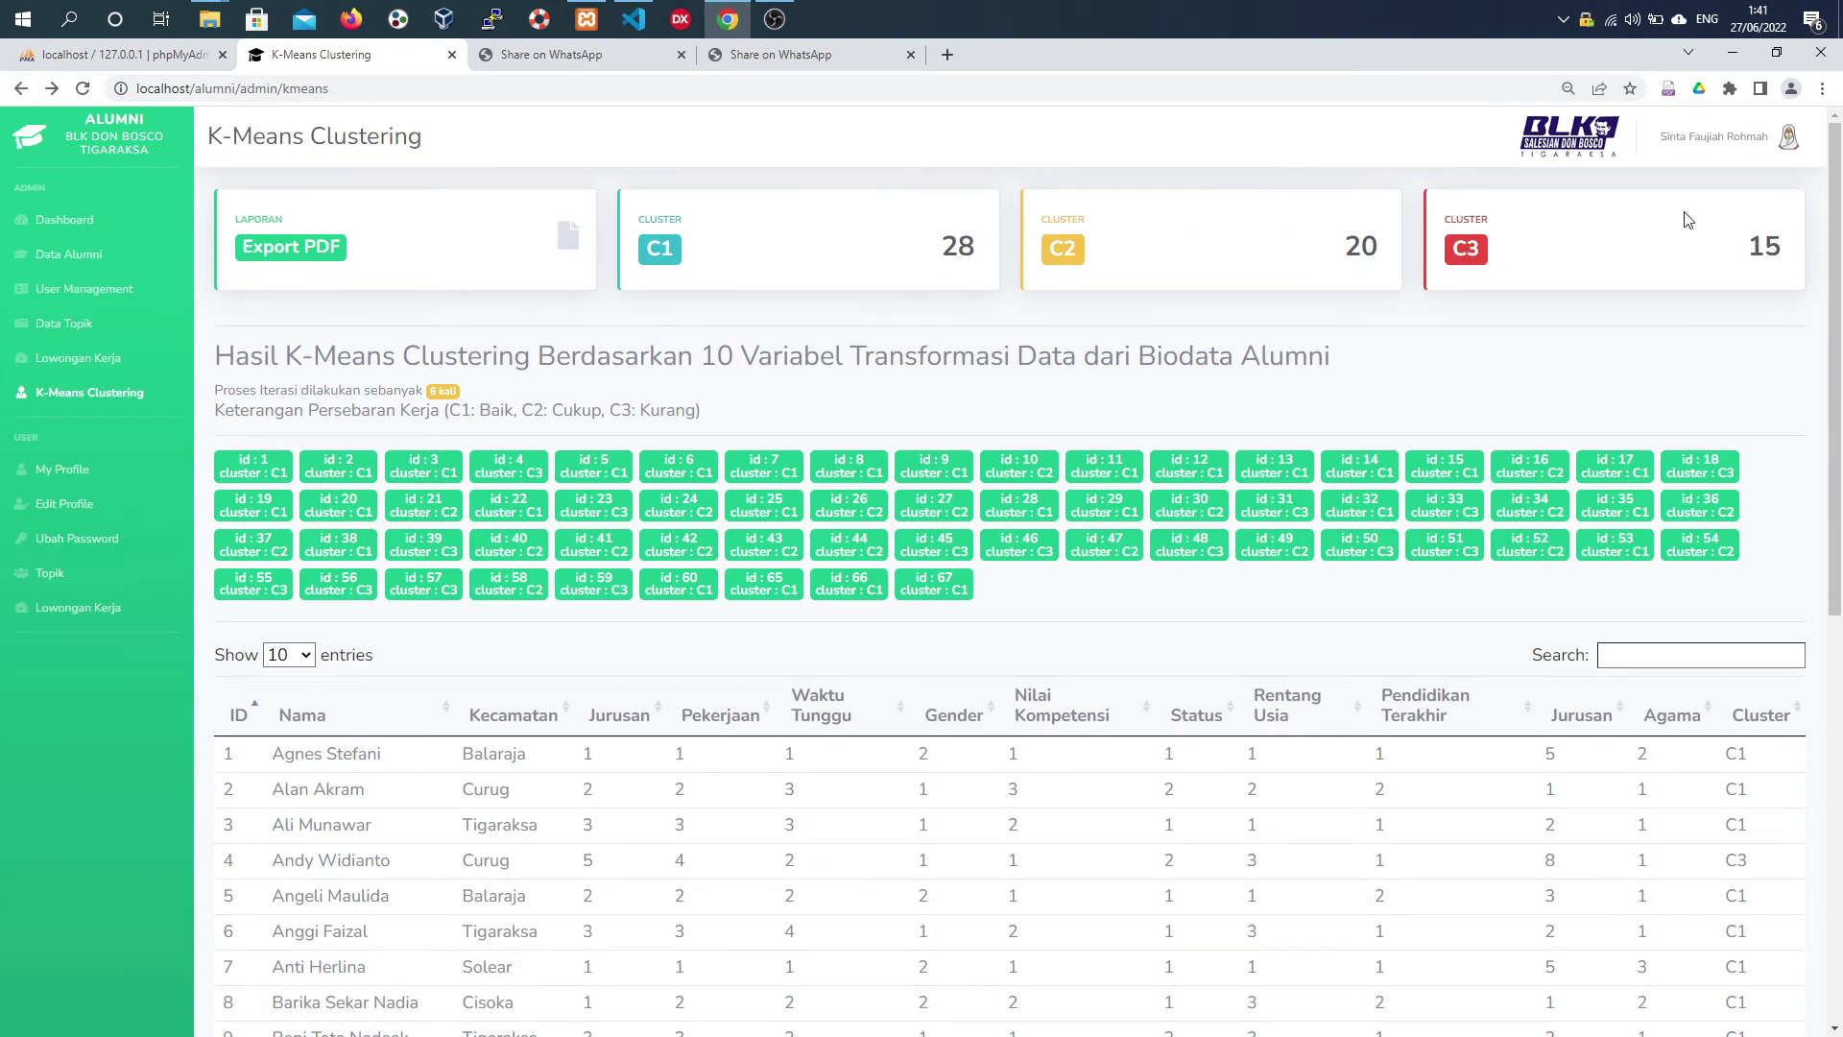
click(1768, 142)
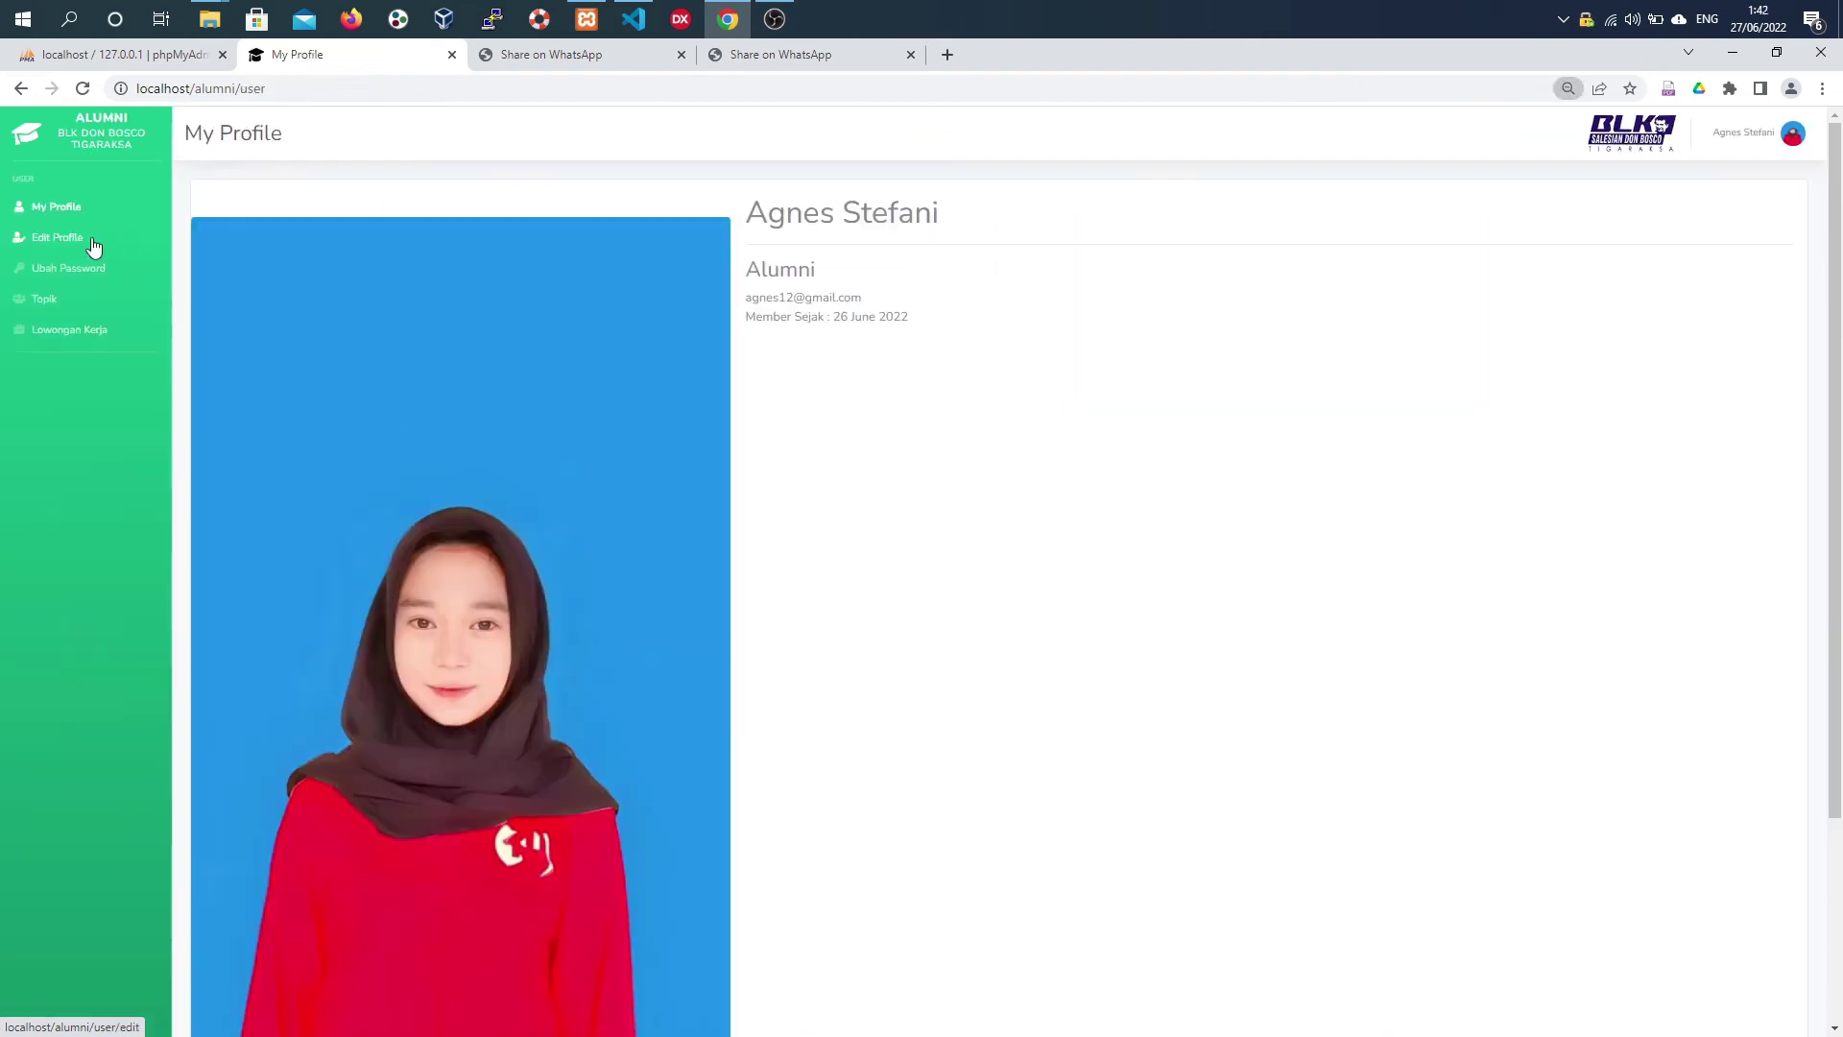
click(74, 238)
- Set images.jpg as the Foto Profil, save with Simpan Perubahan, and reopen Edit Profile
click(1261, 283)
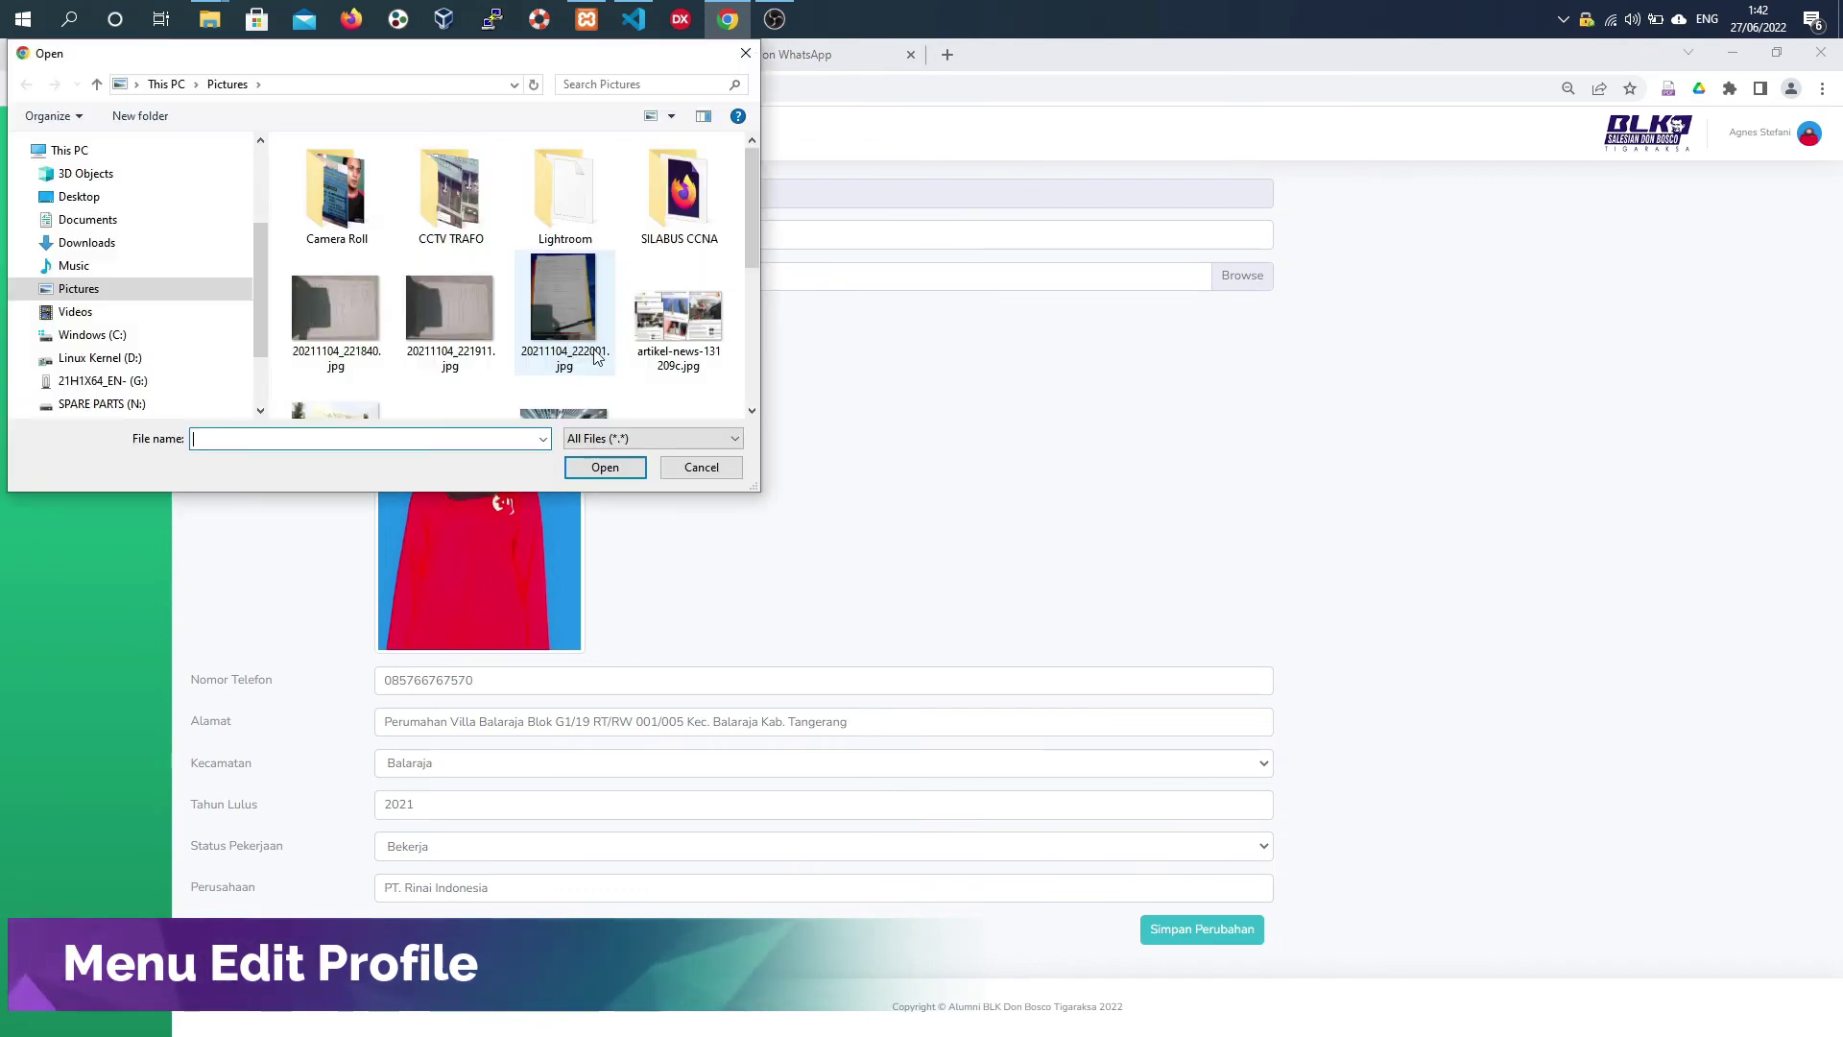
scroll(607, 341, down, 5)
click(470, 384)
click(592, 475)
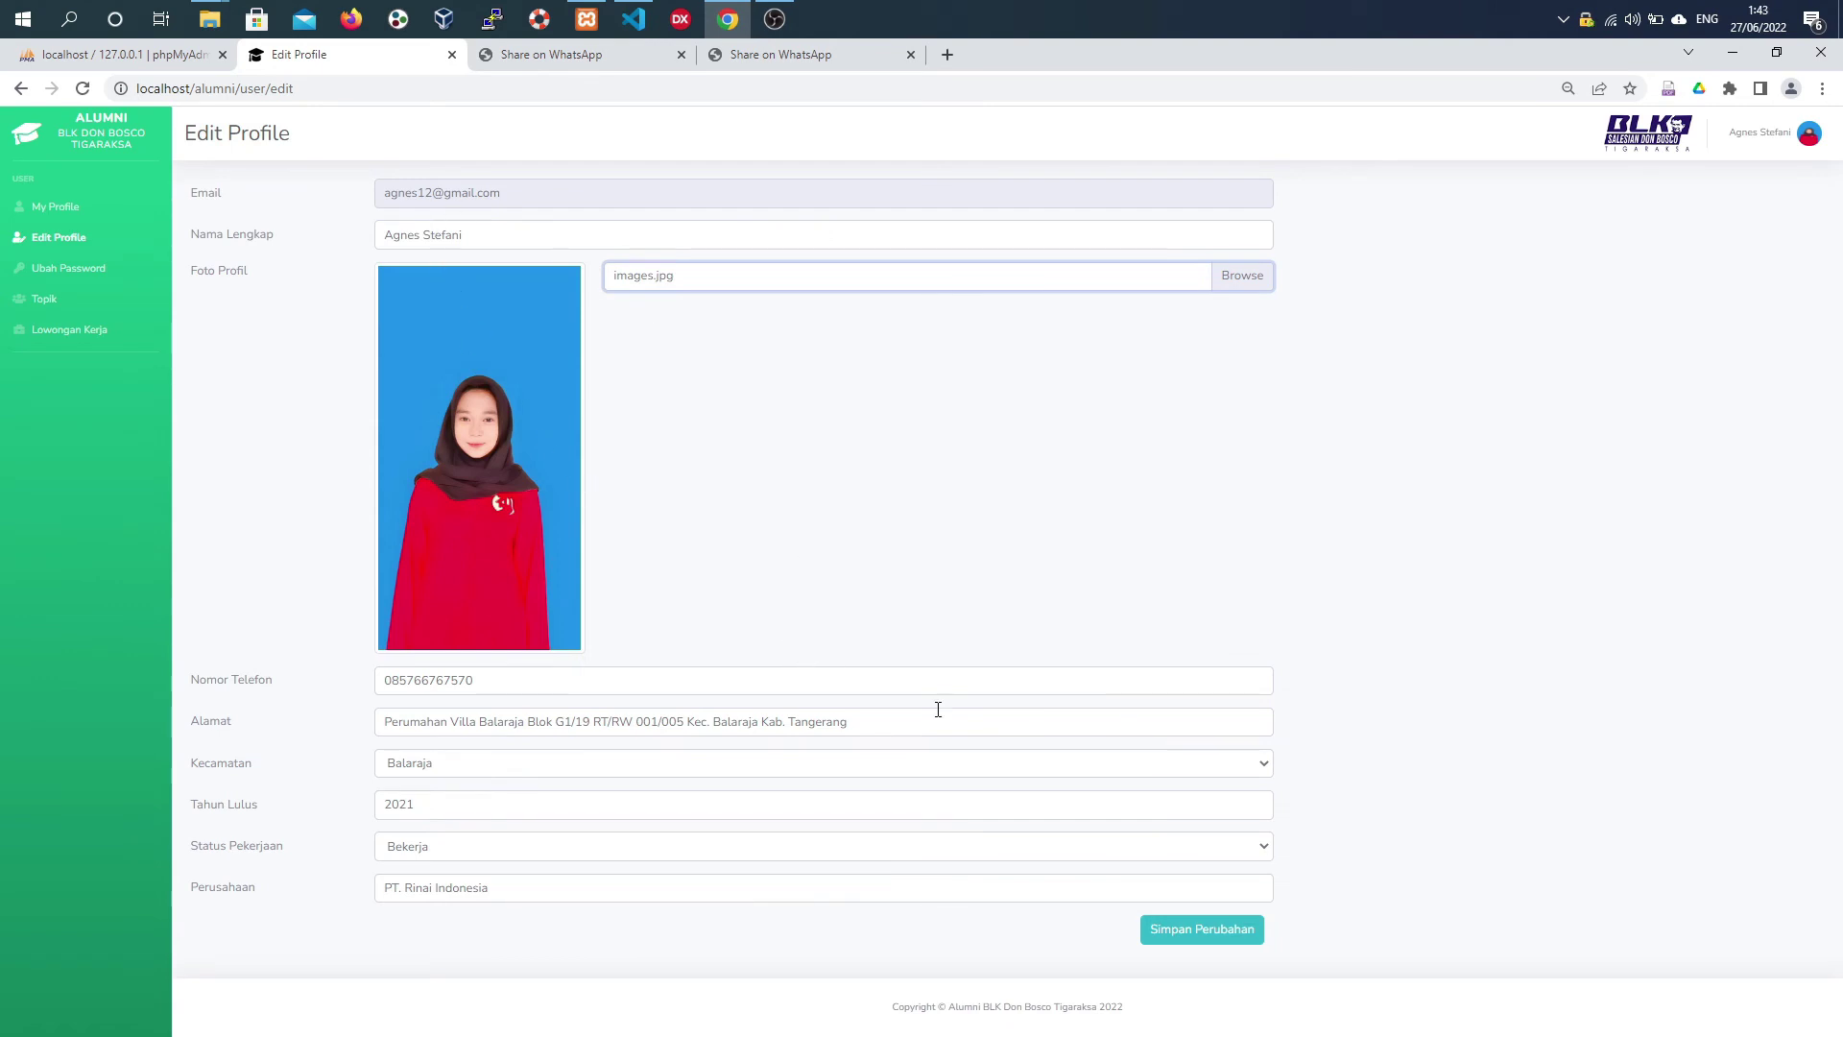
click(1230, 933)
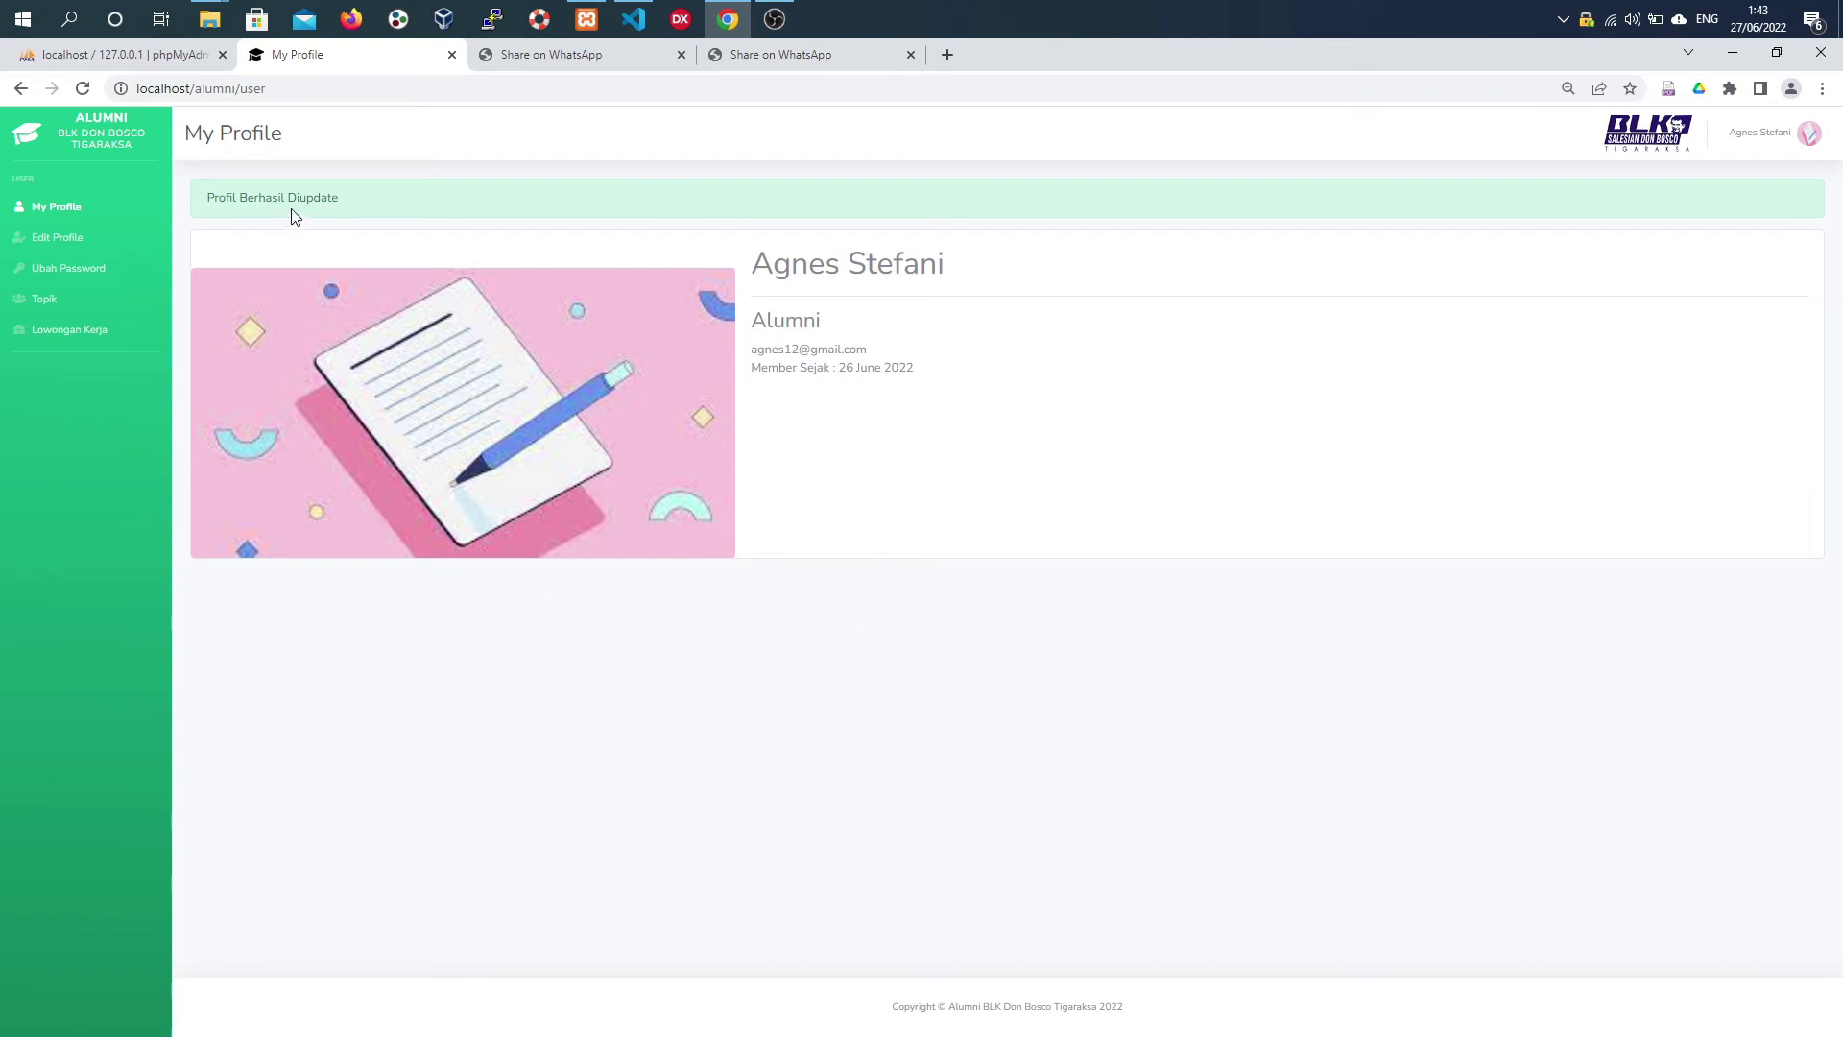
click(51, 246)
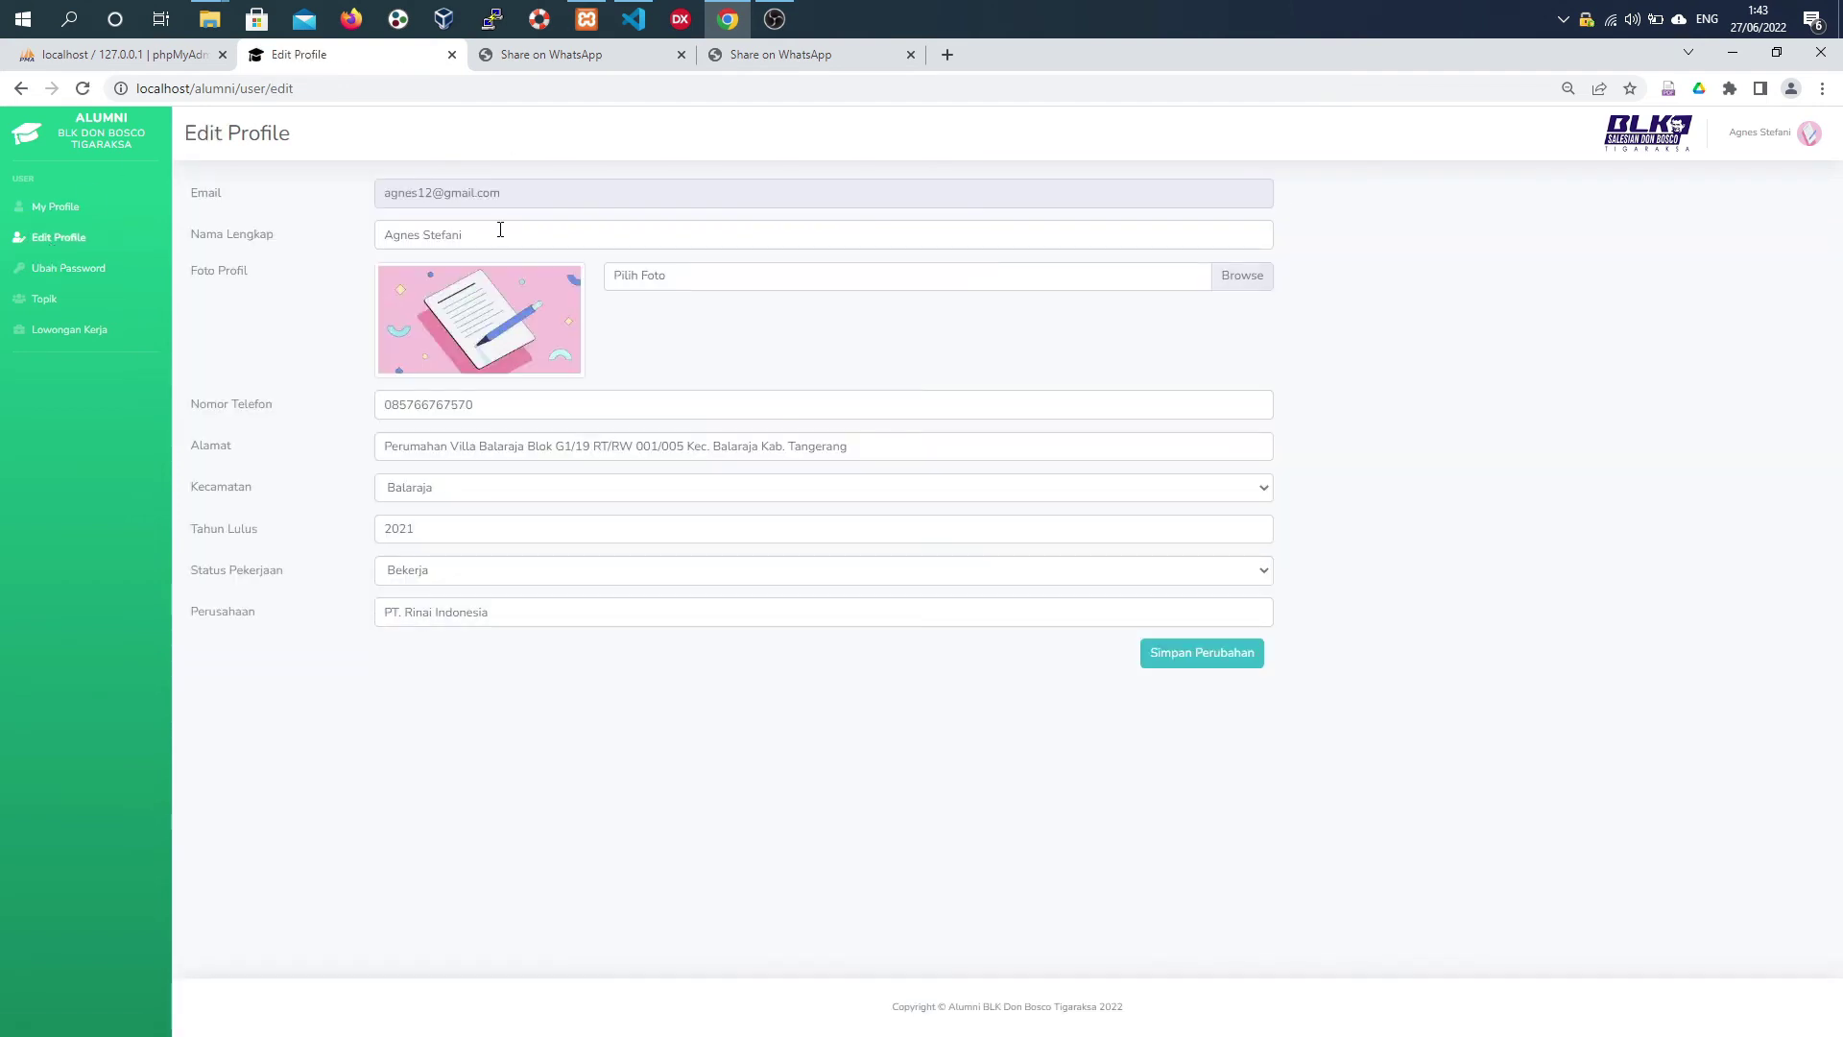
- Enter the current and new passwords on Ubah Password, submit, then go to Topik
click(70, 274)
click(221, 220)
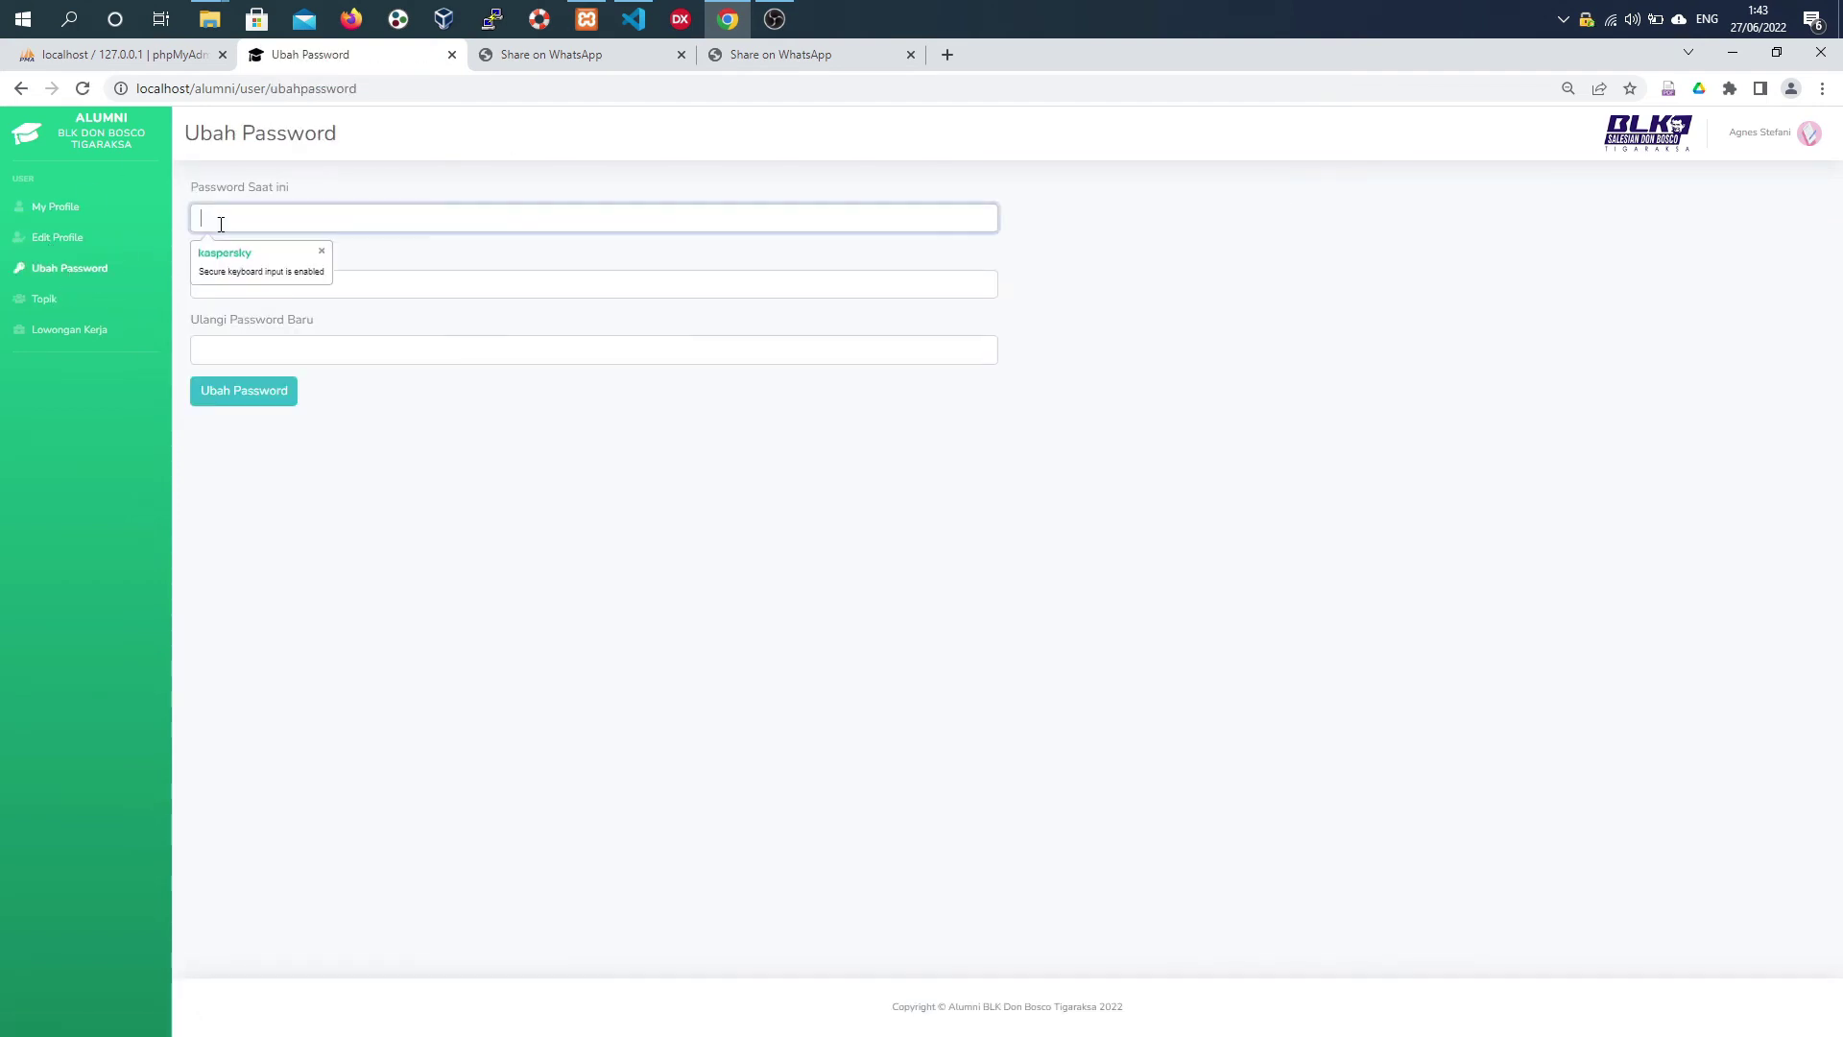
text(•••••)
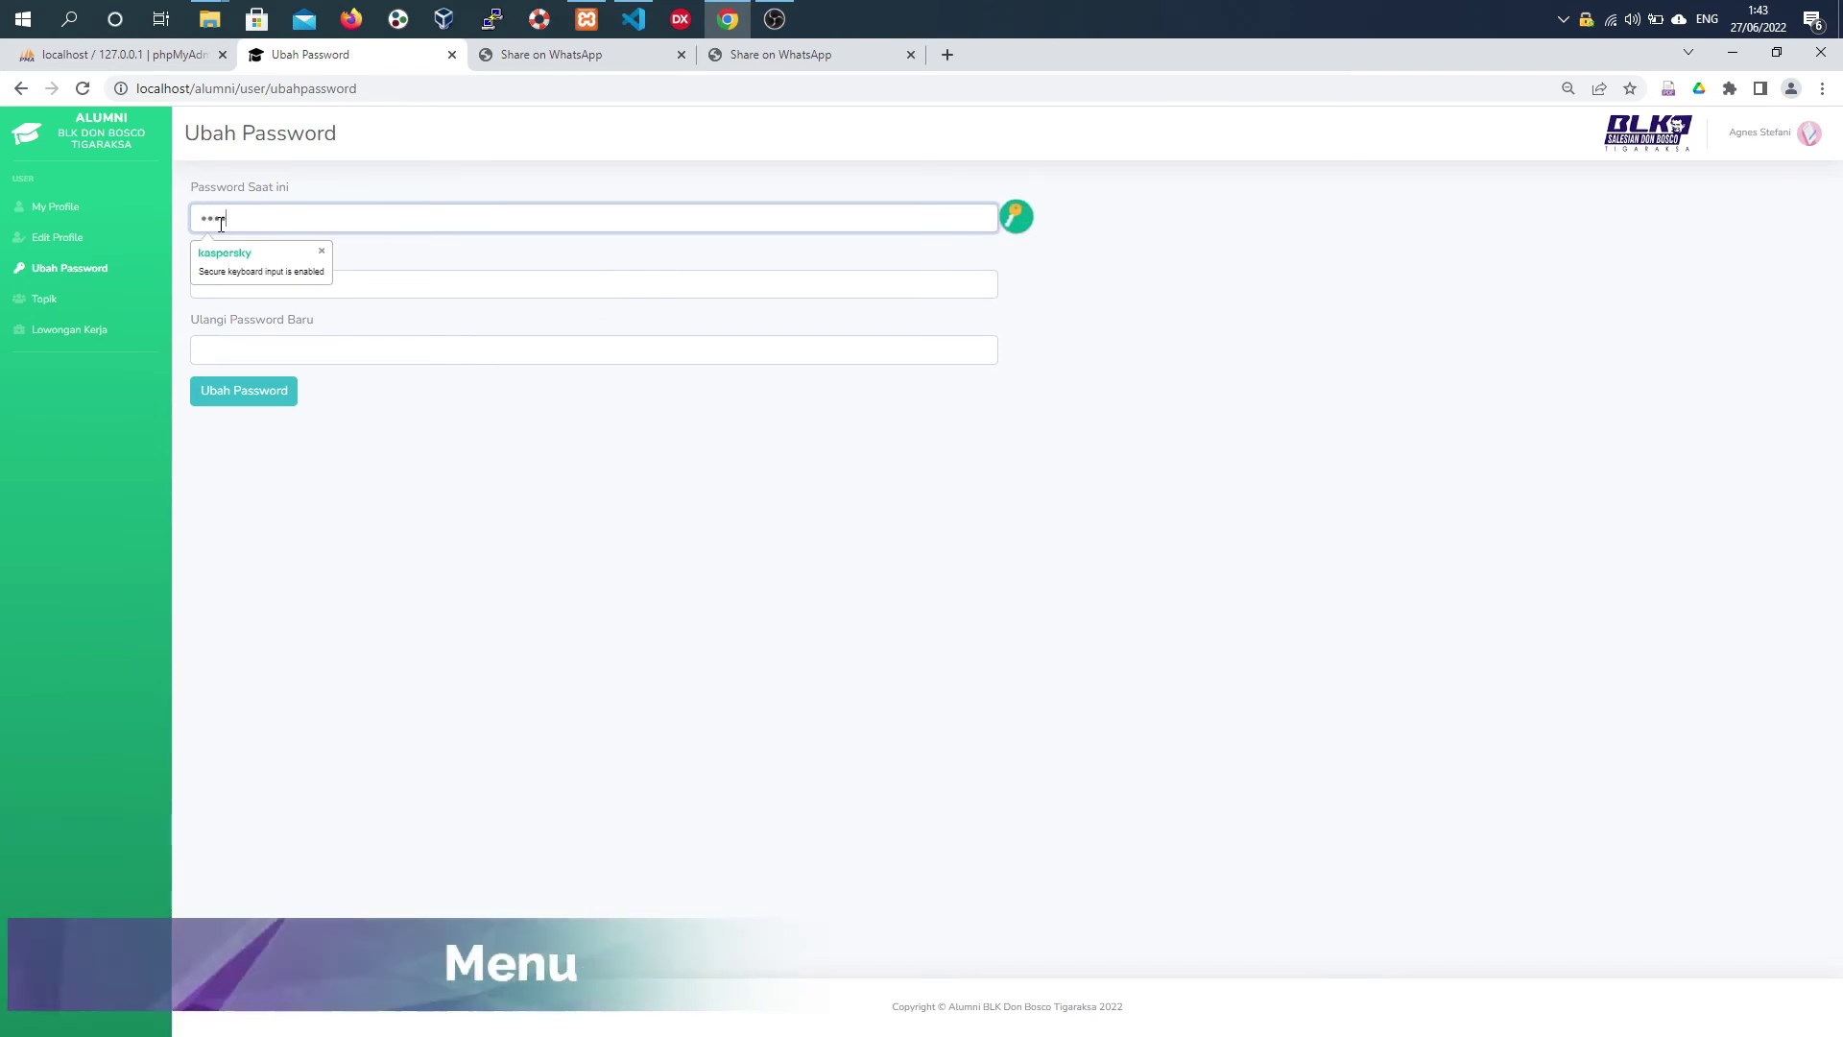
text(••)
click(228, 284)
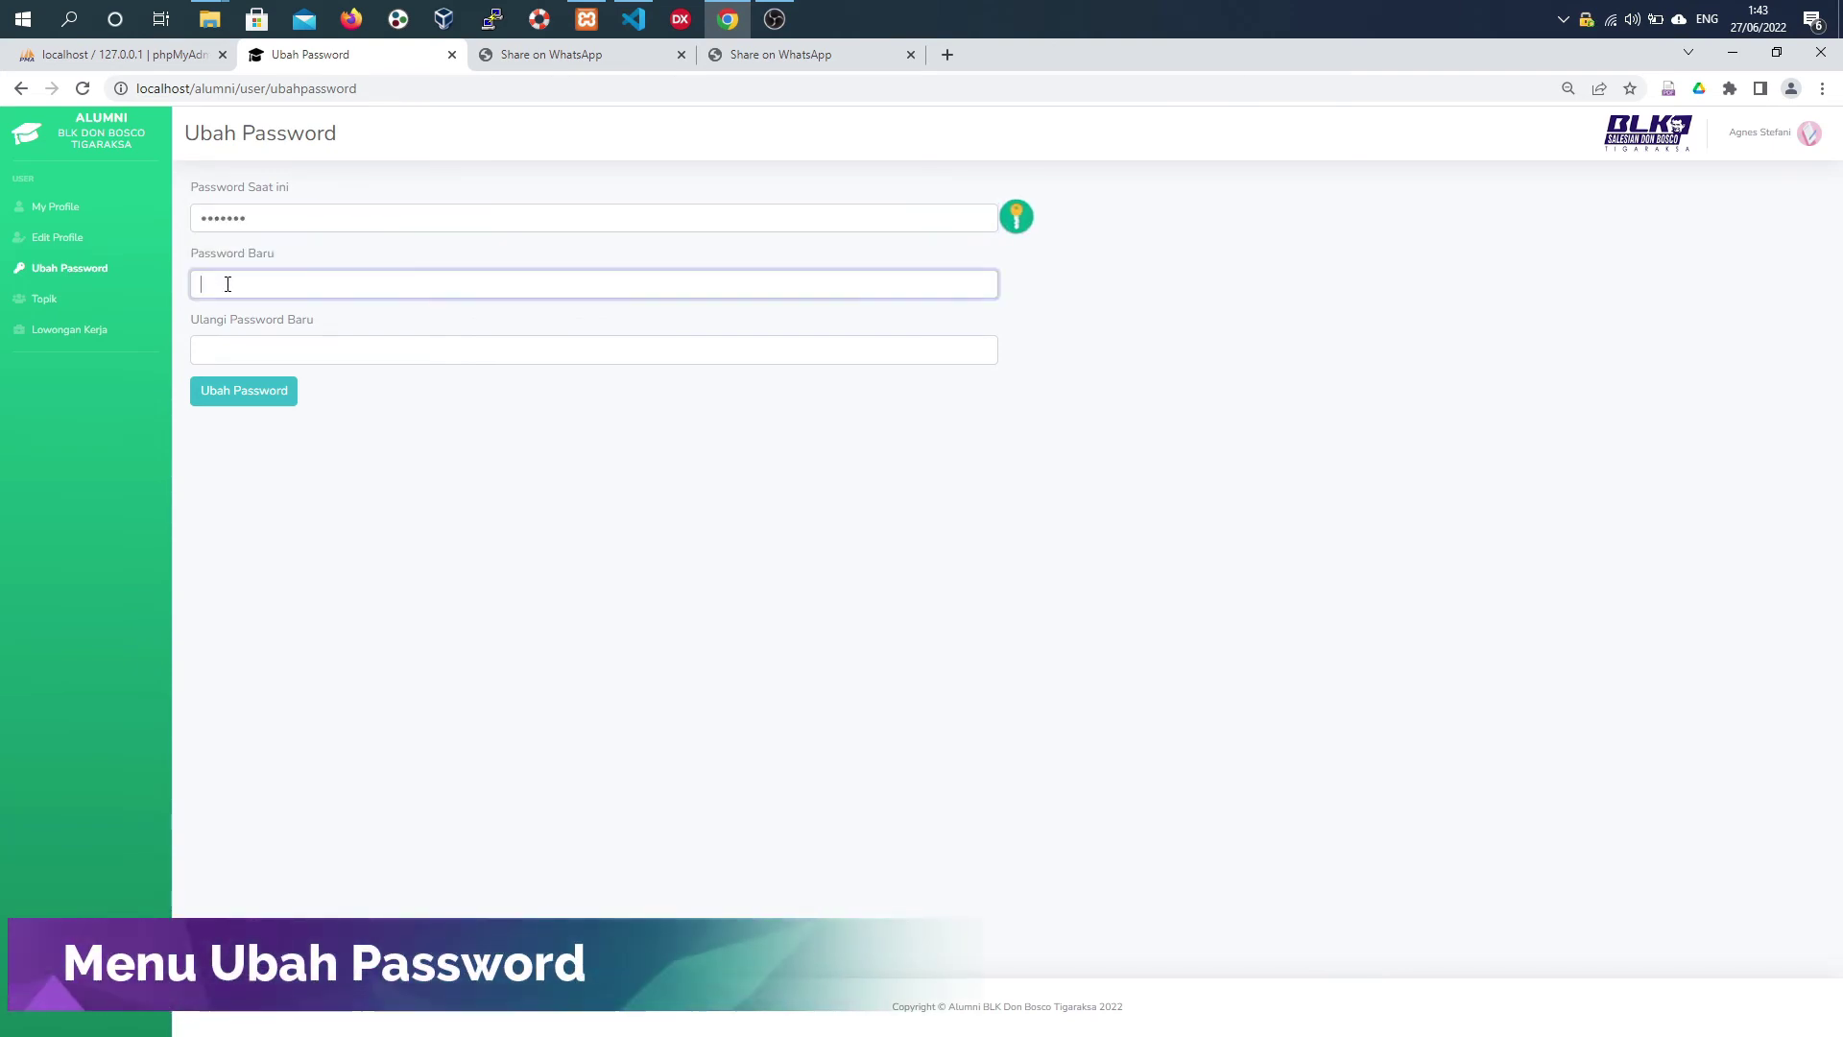
text(••••)
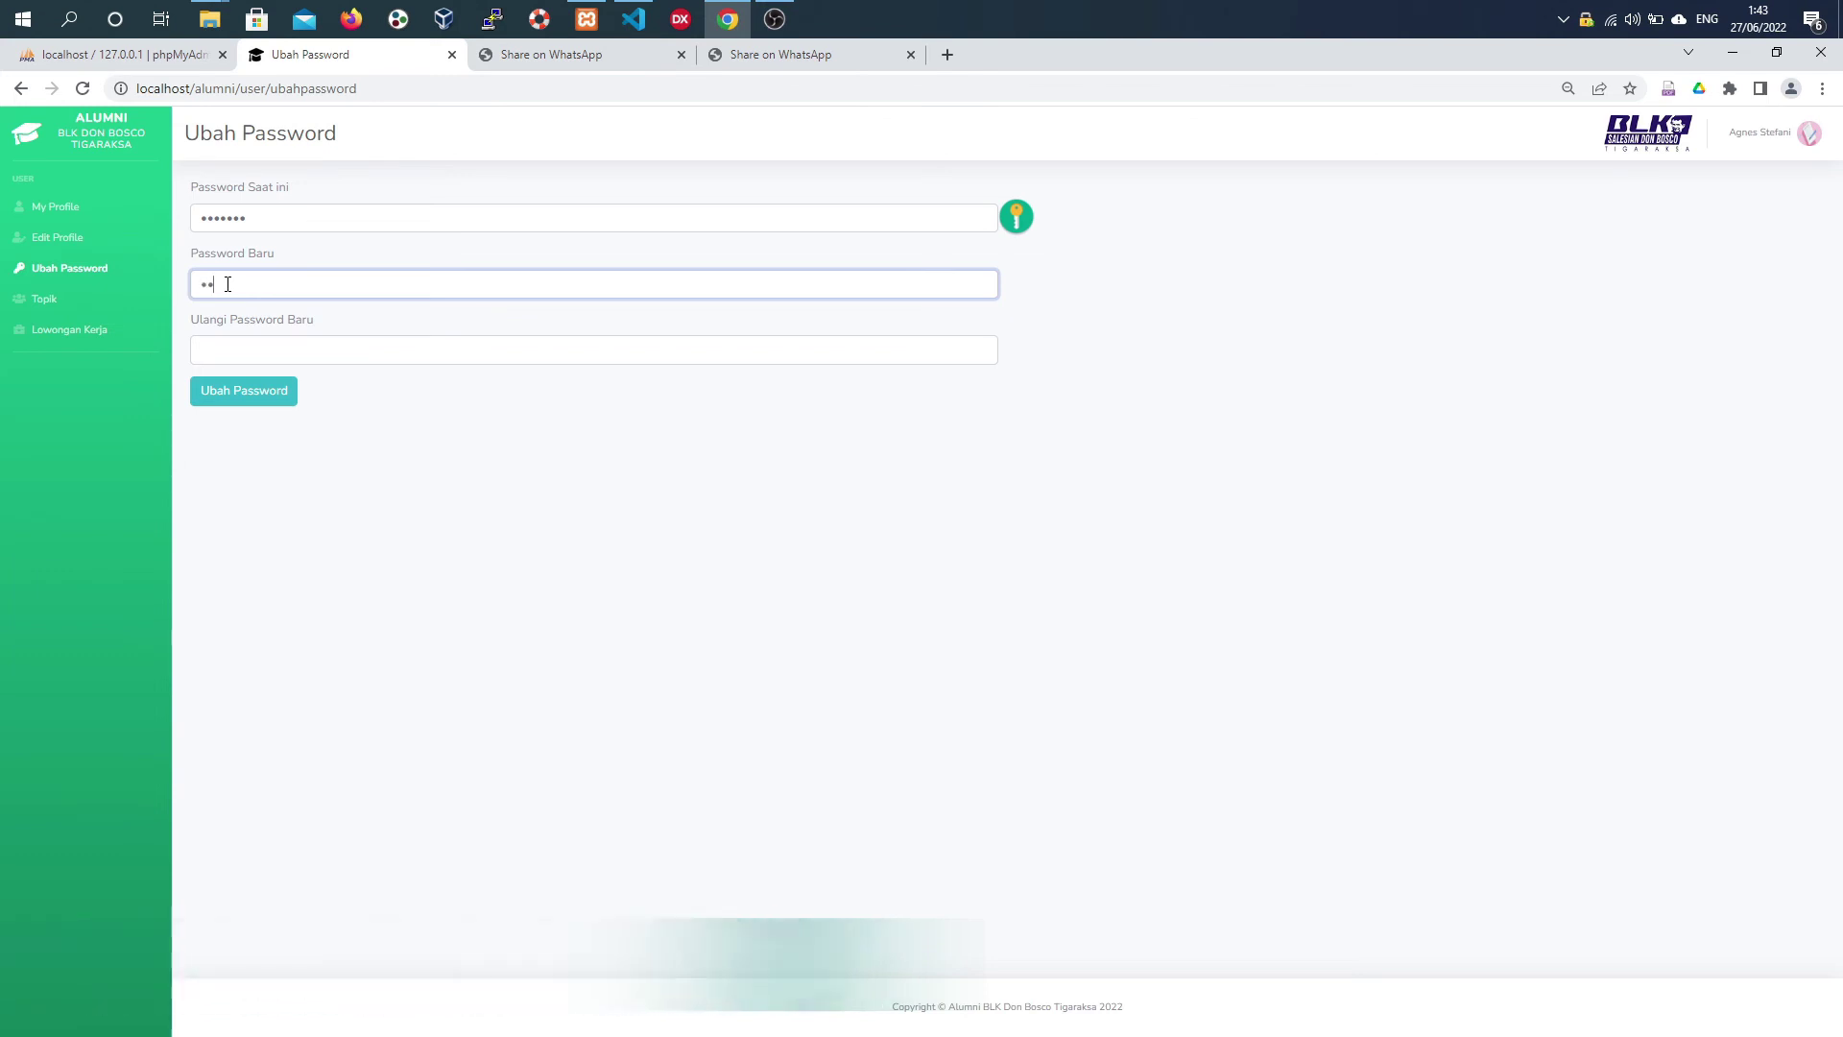
text(•••••)
key(Tab)
text(•••••••)
drag(247, 350, 197, 337)
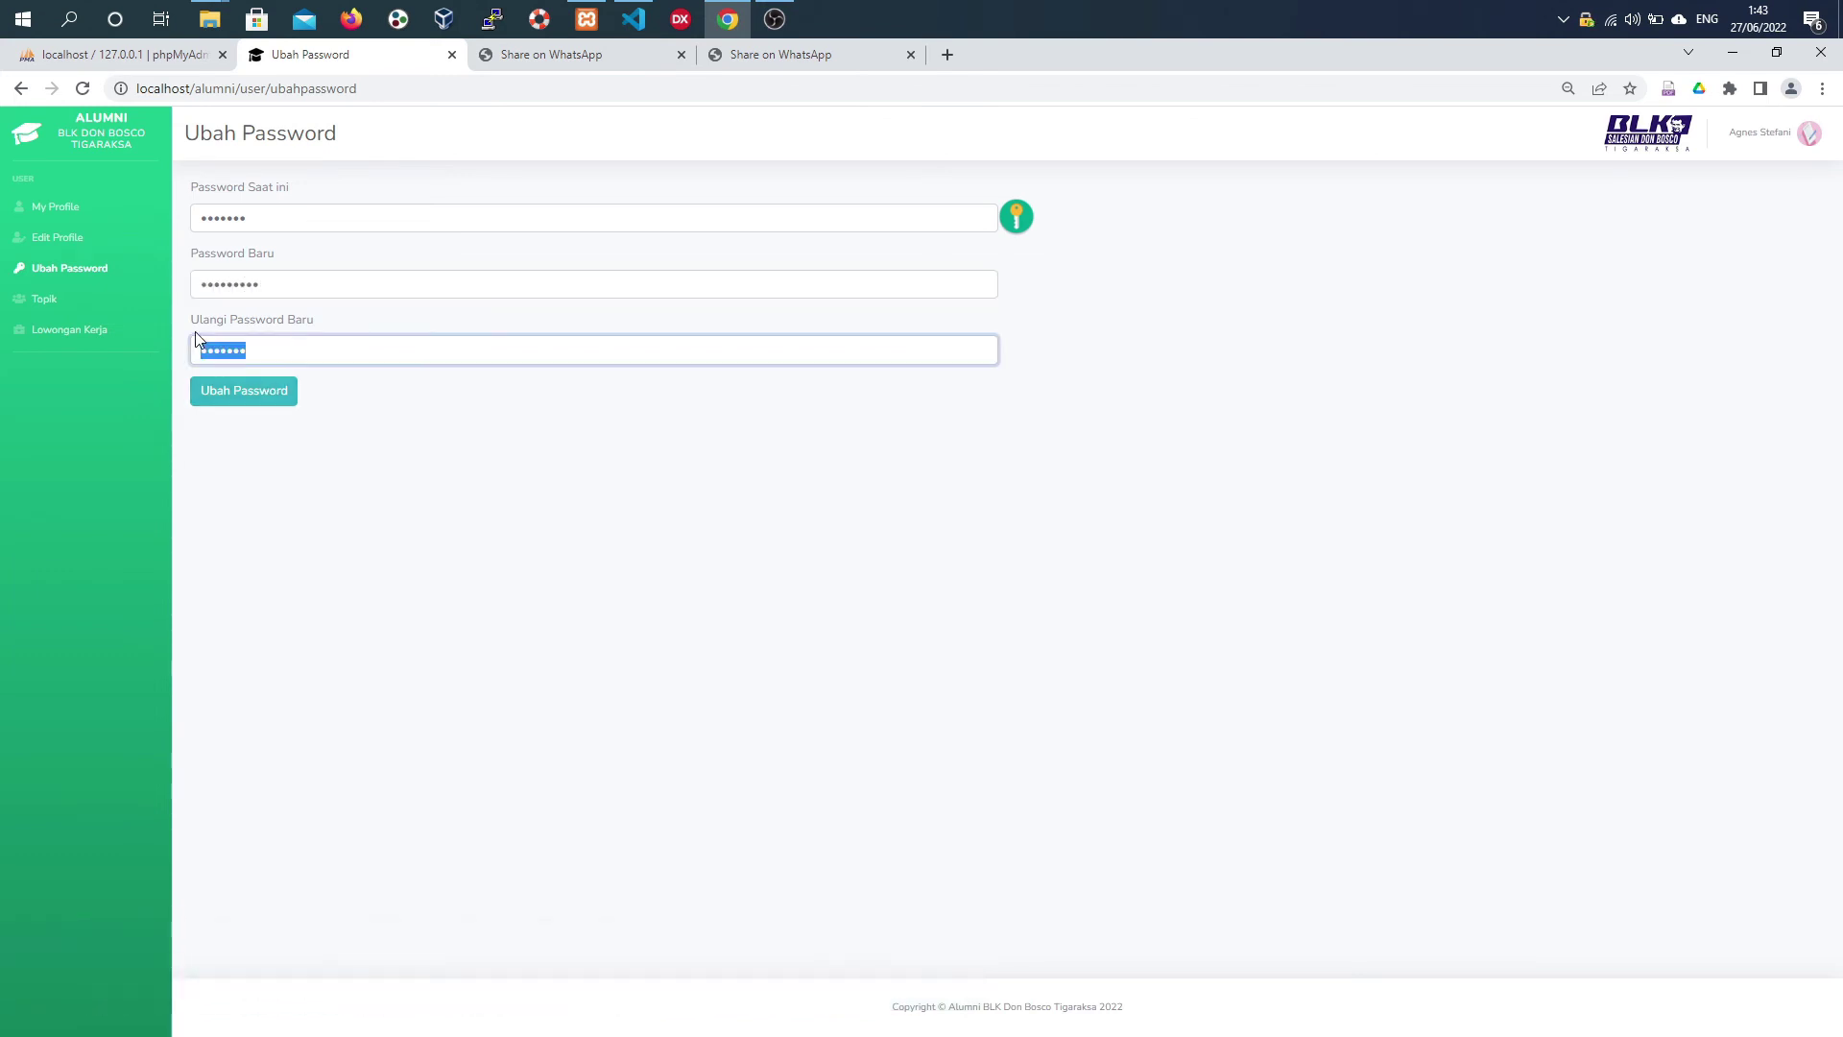
text(•••••••••)
click(241, 410)
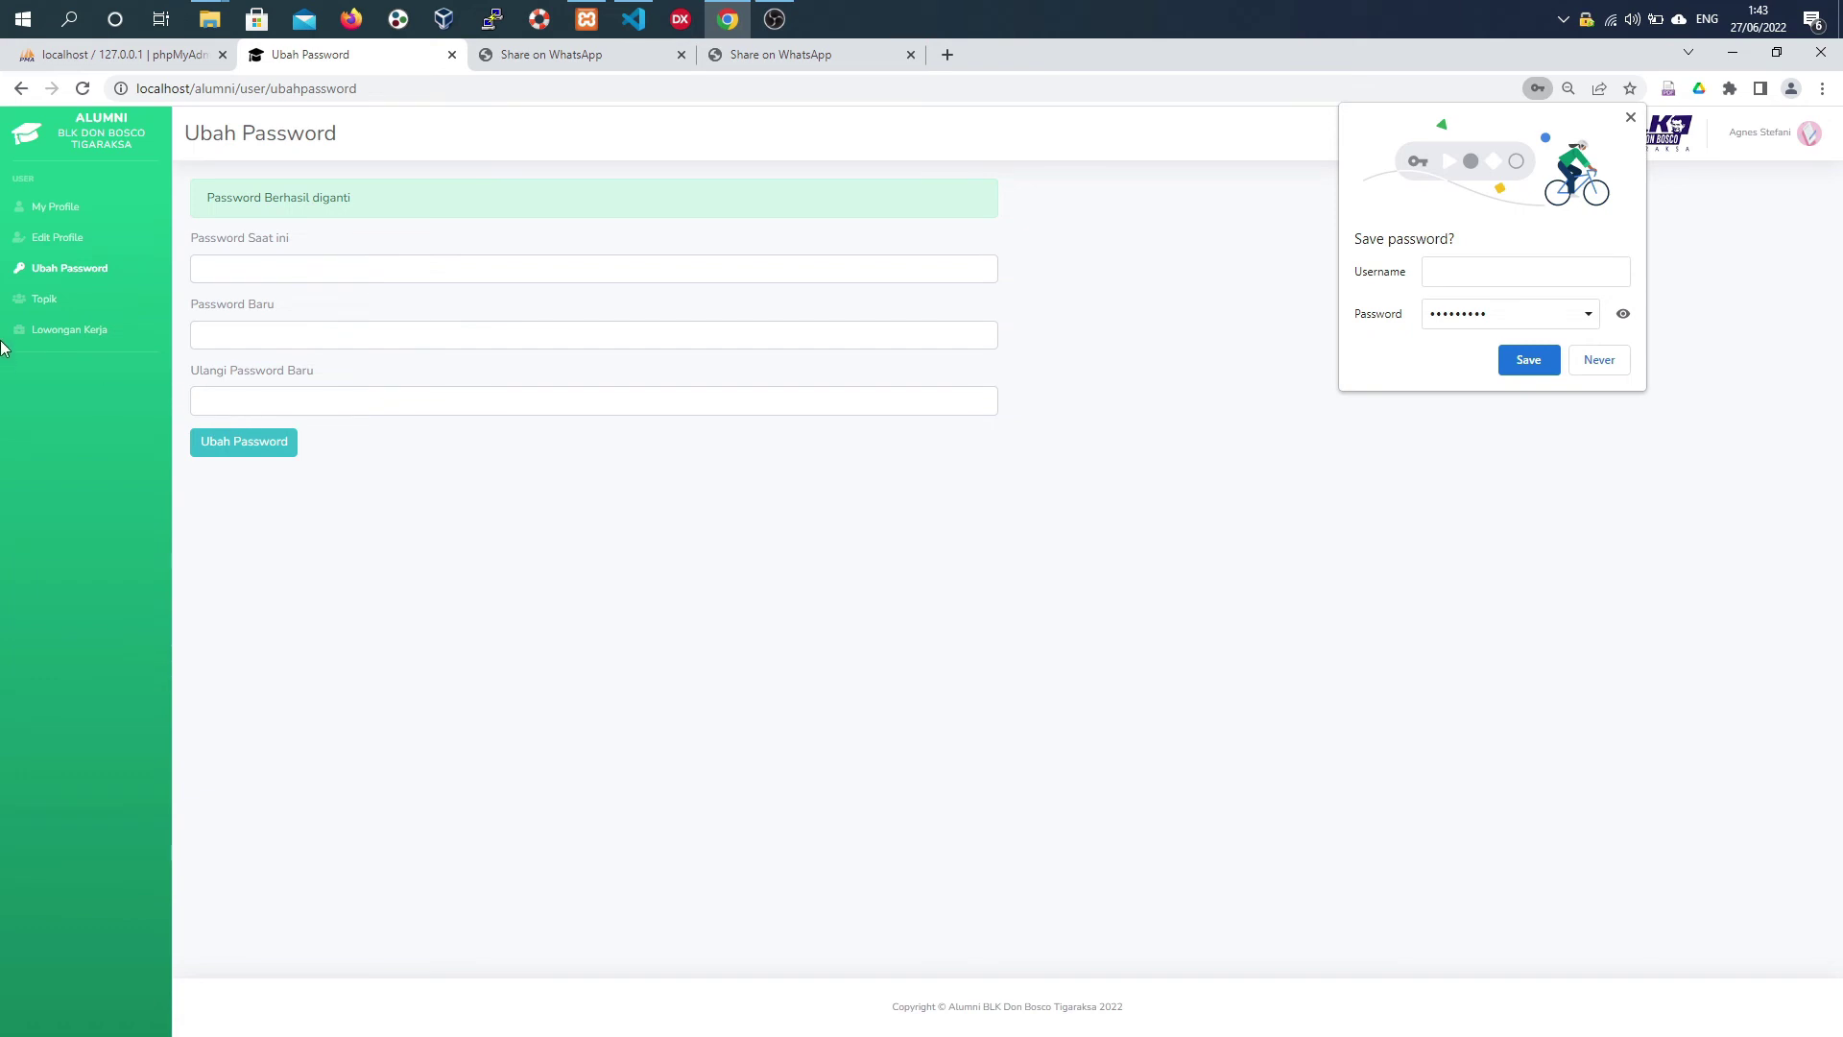
click(45, 293)
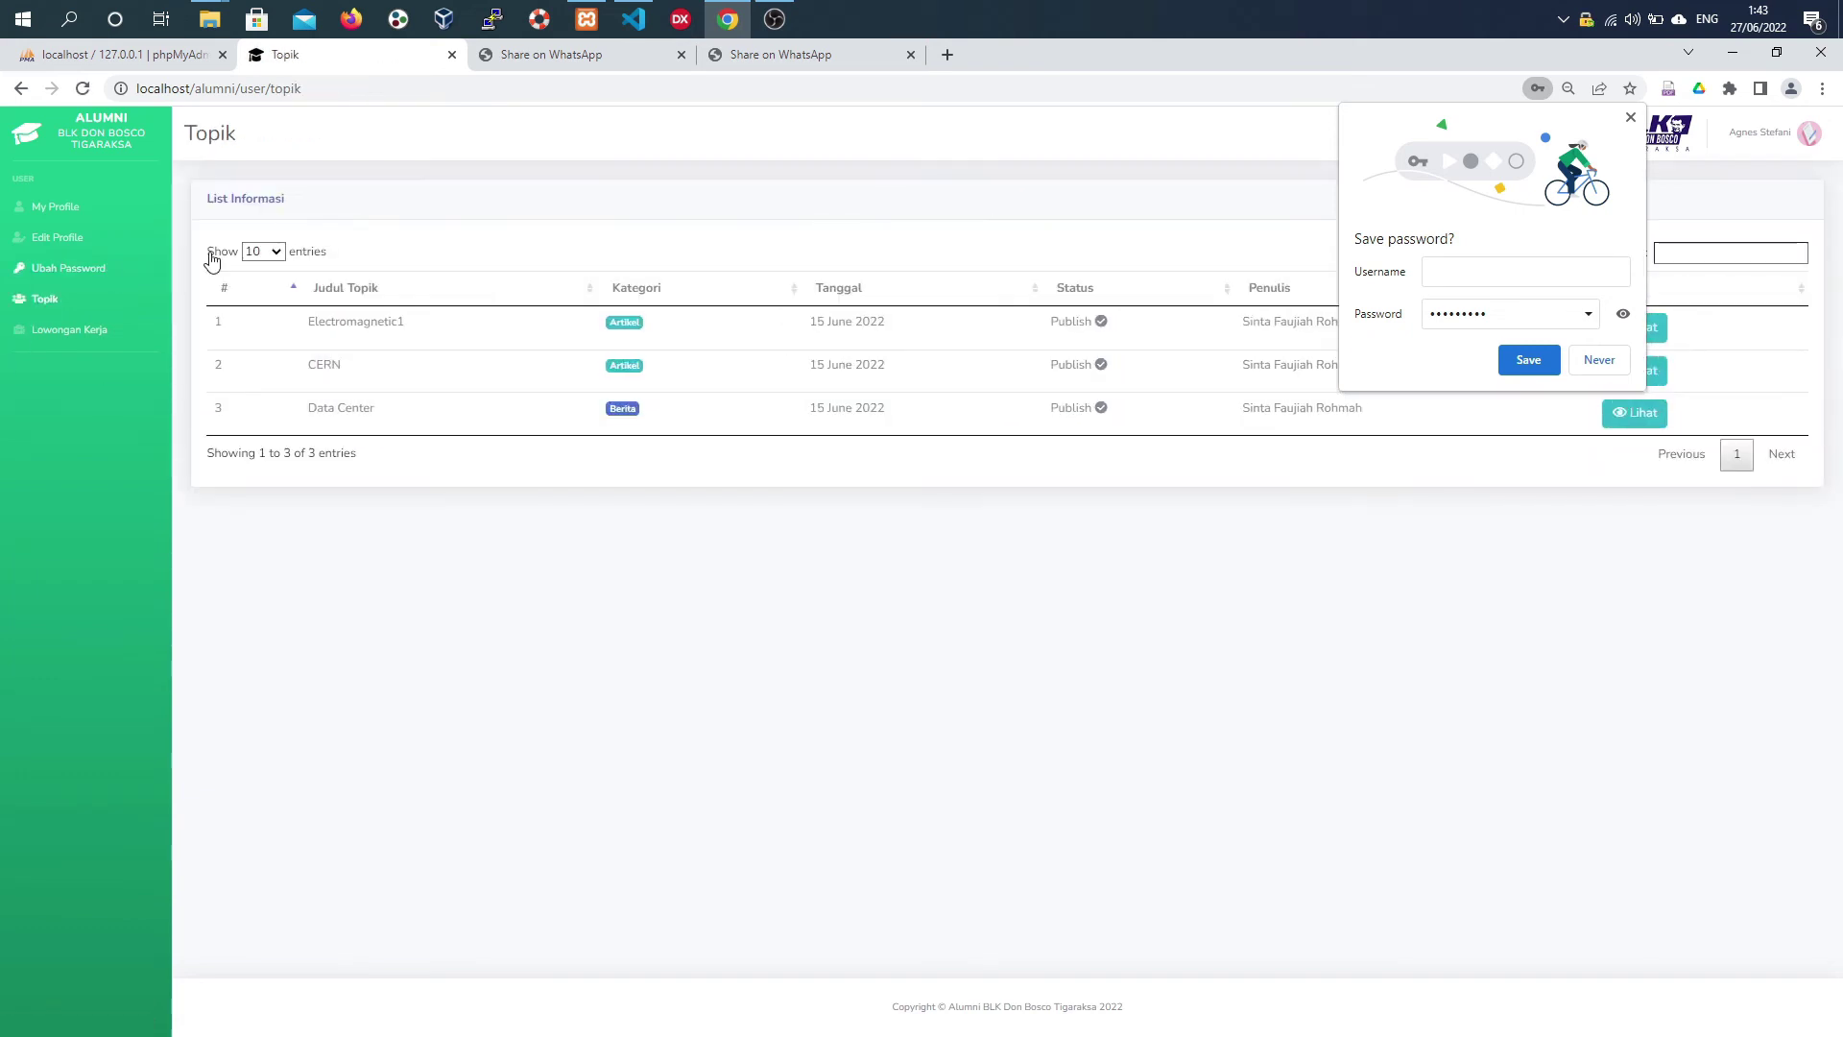
- Dismiss the save-password prompt and view the Electromagnetic1 topic details
click(1632, 119)
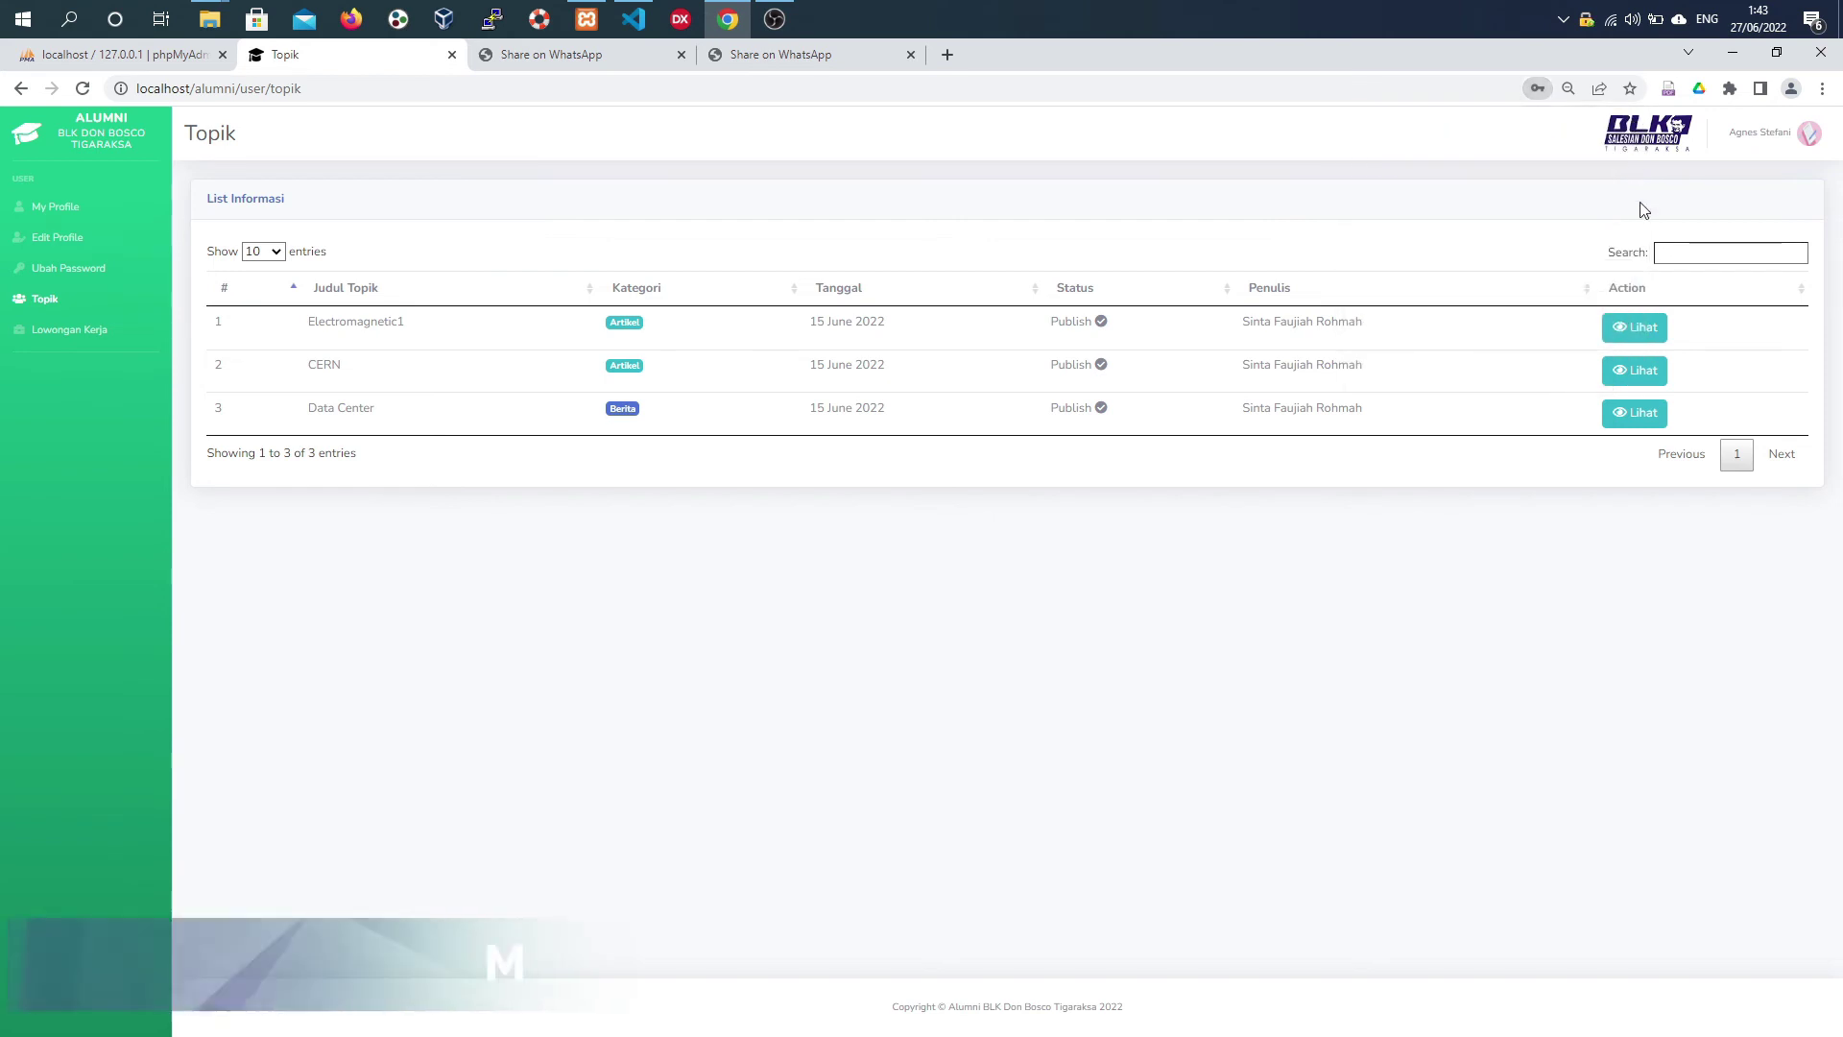
click(1619, 330)
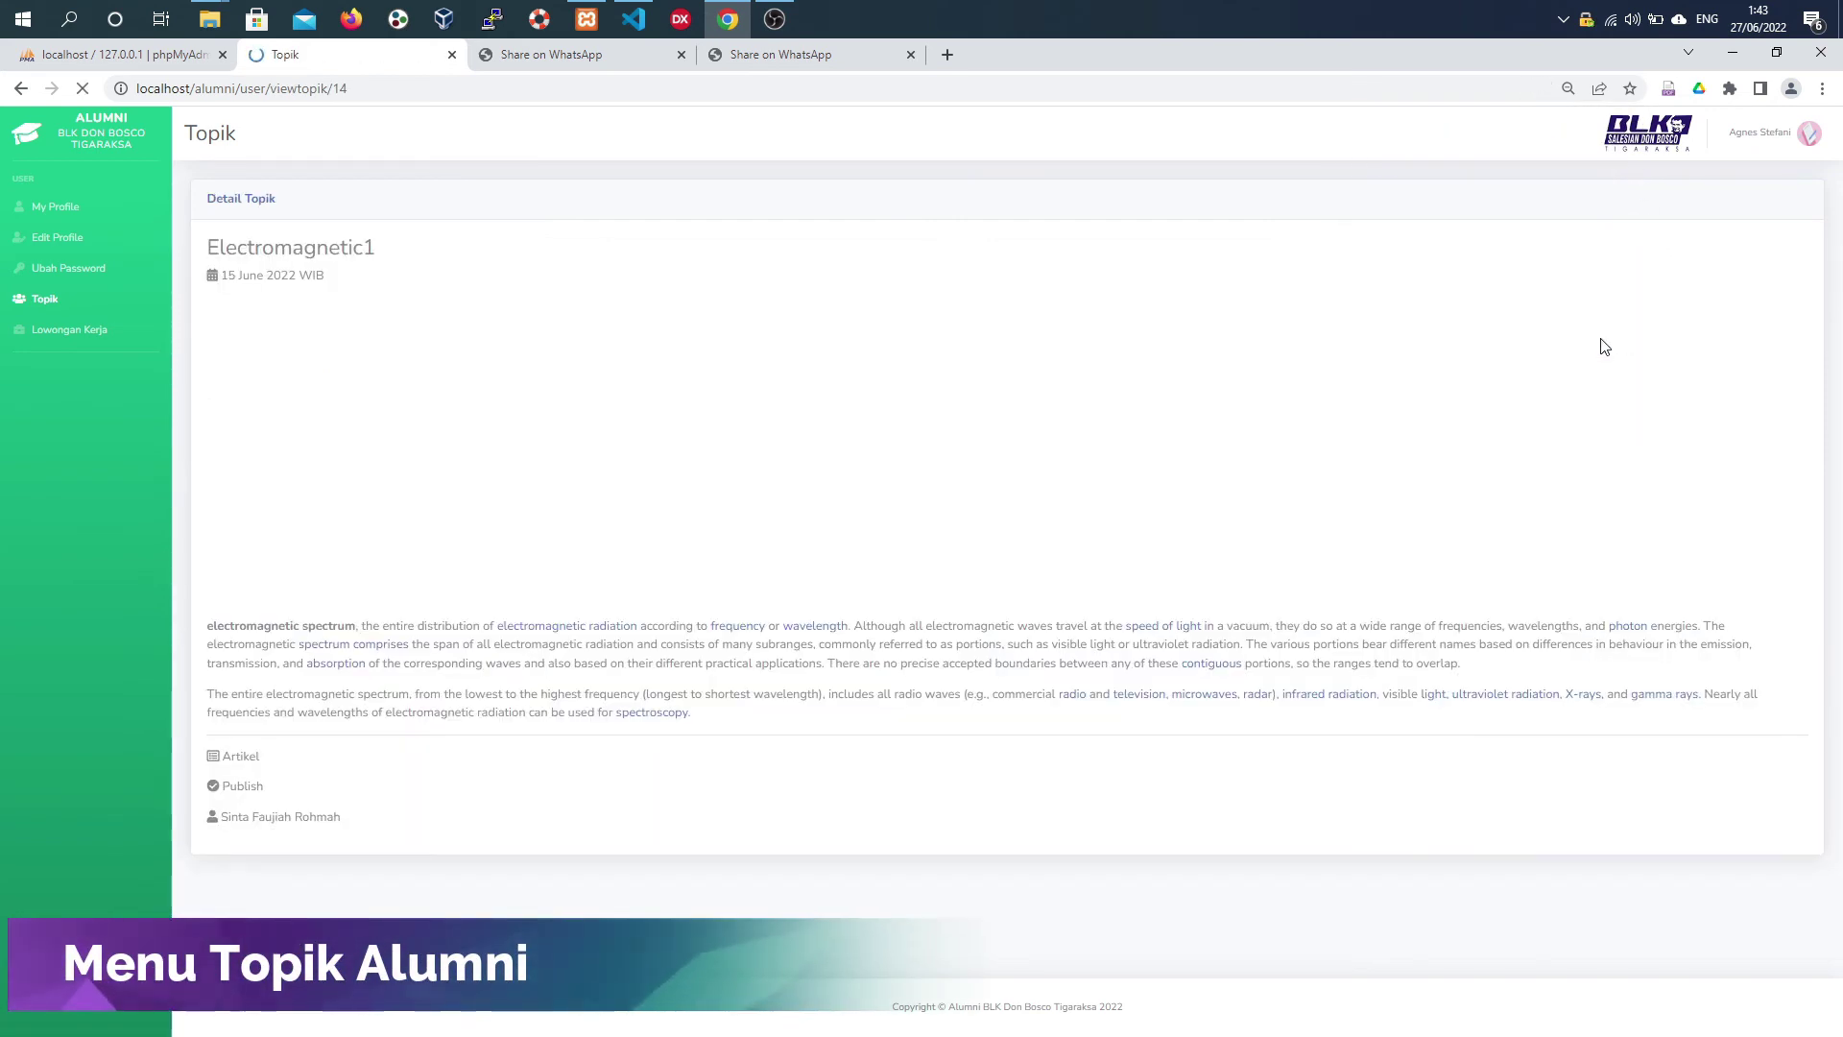
click(19, 88)
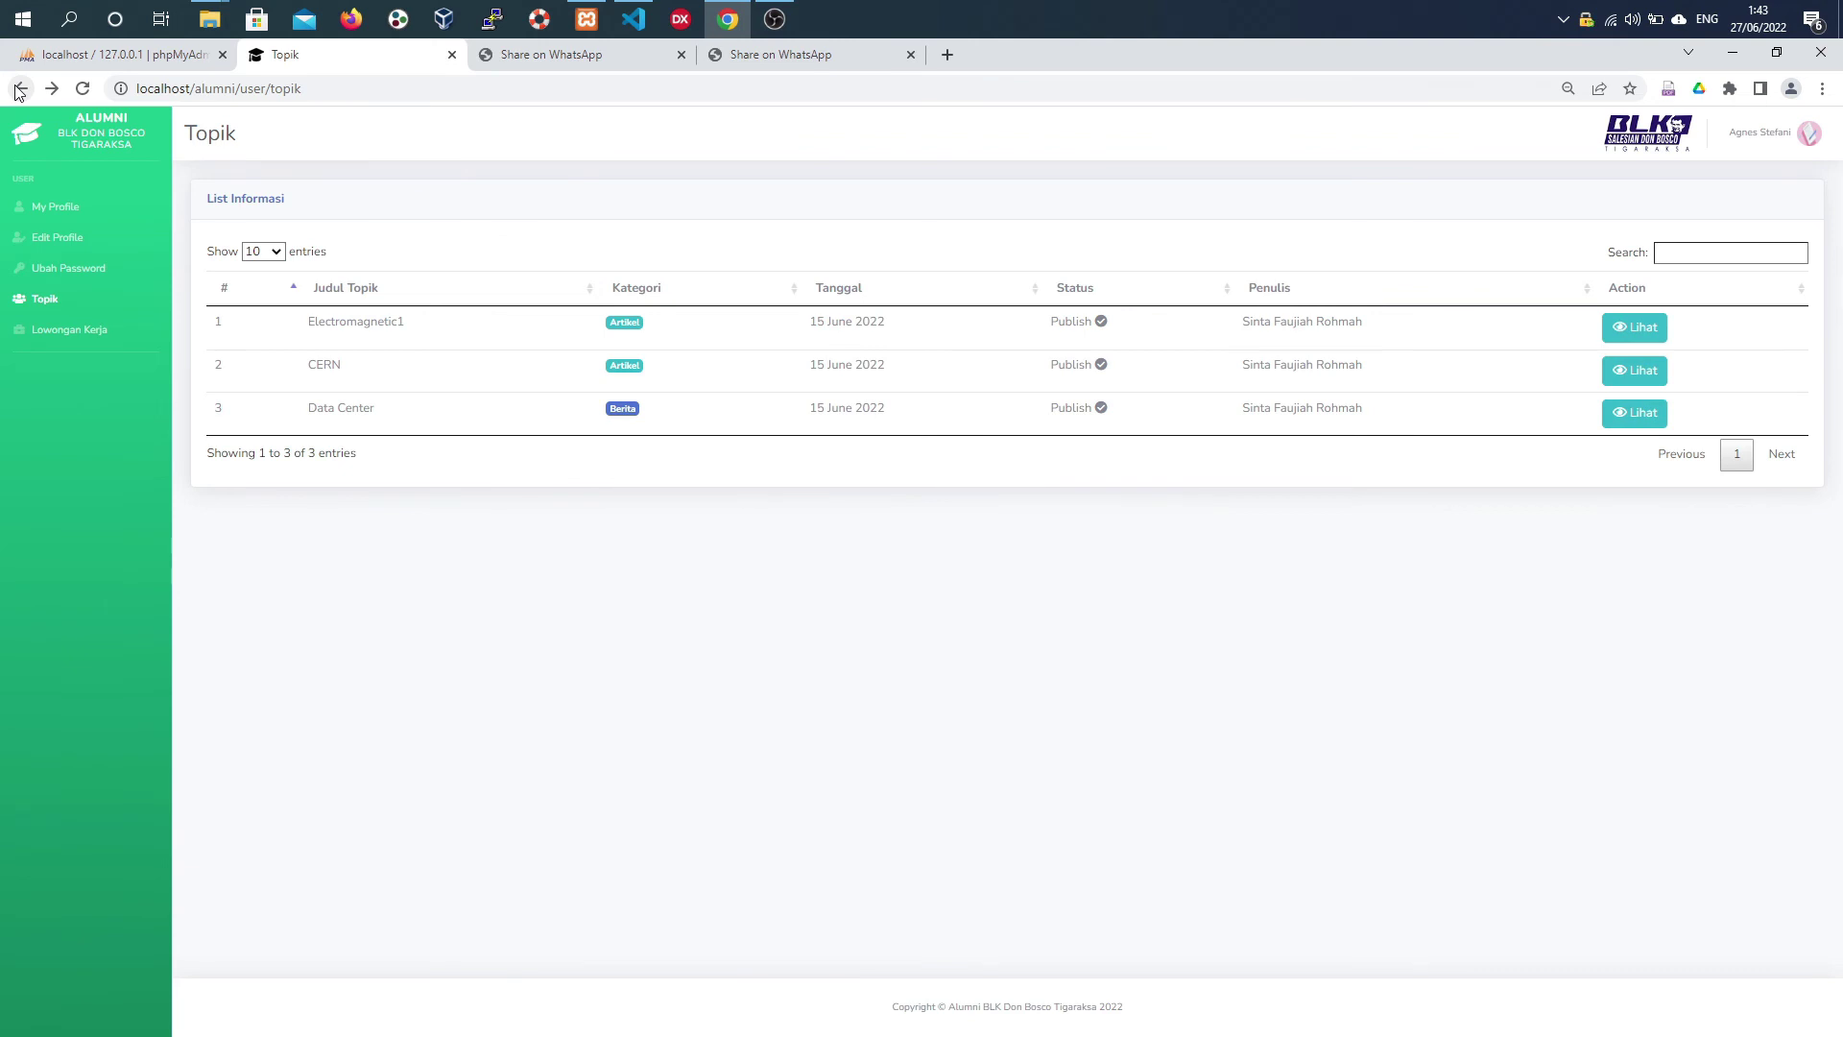
- View the PT AGatos Multi Solusi job vacancy, then return to Ubah Password
click(113, 330)
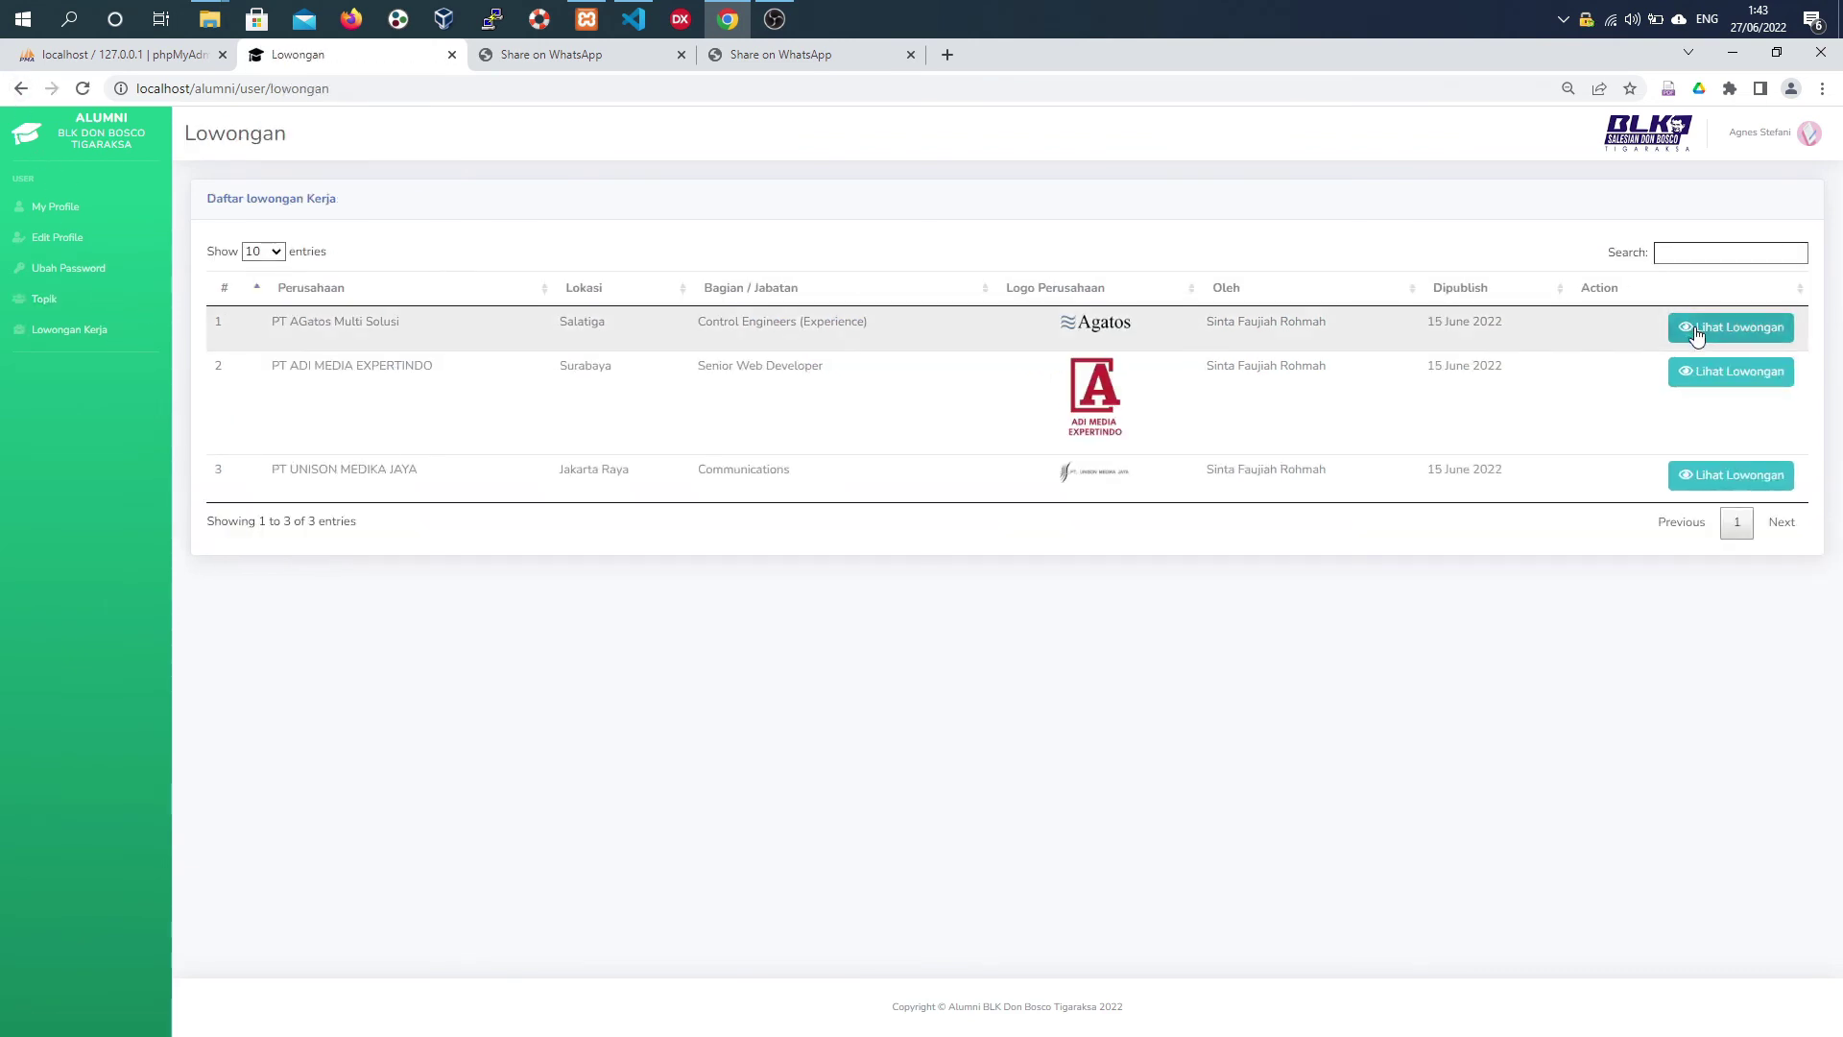
click(1694, 329)
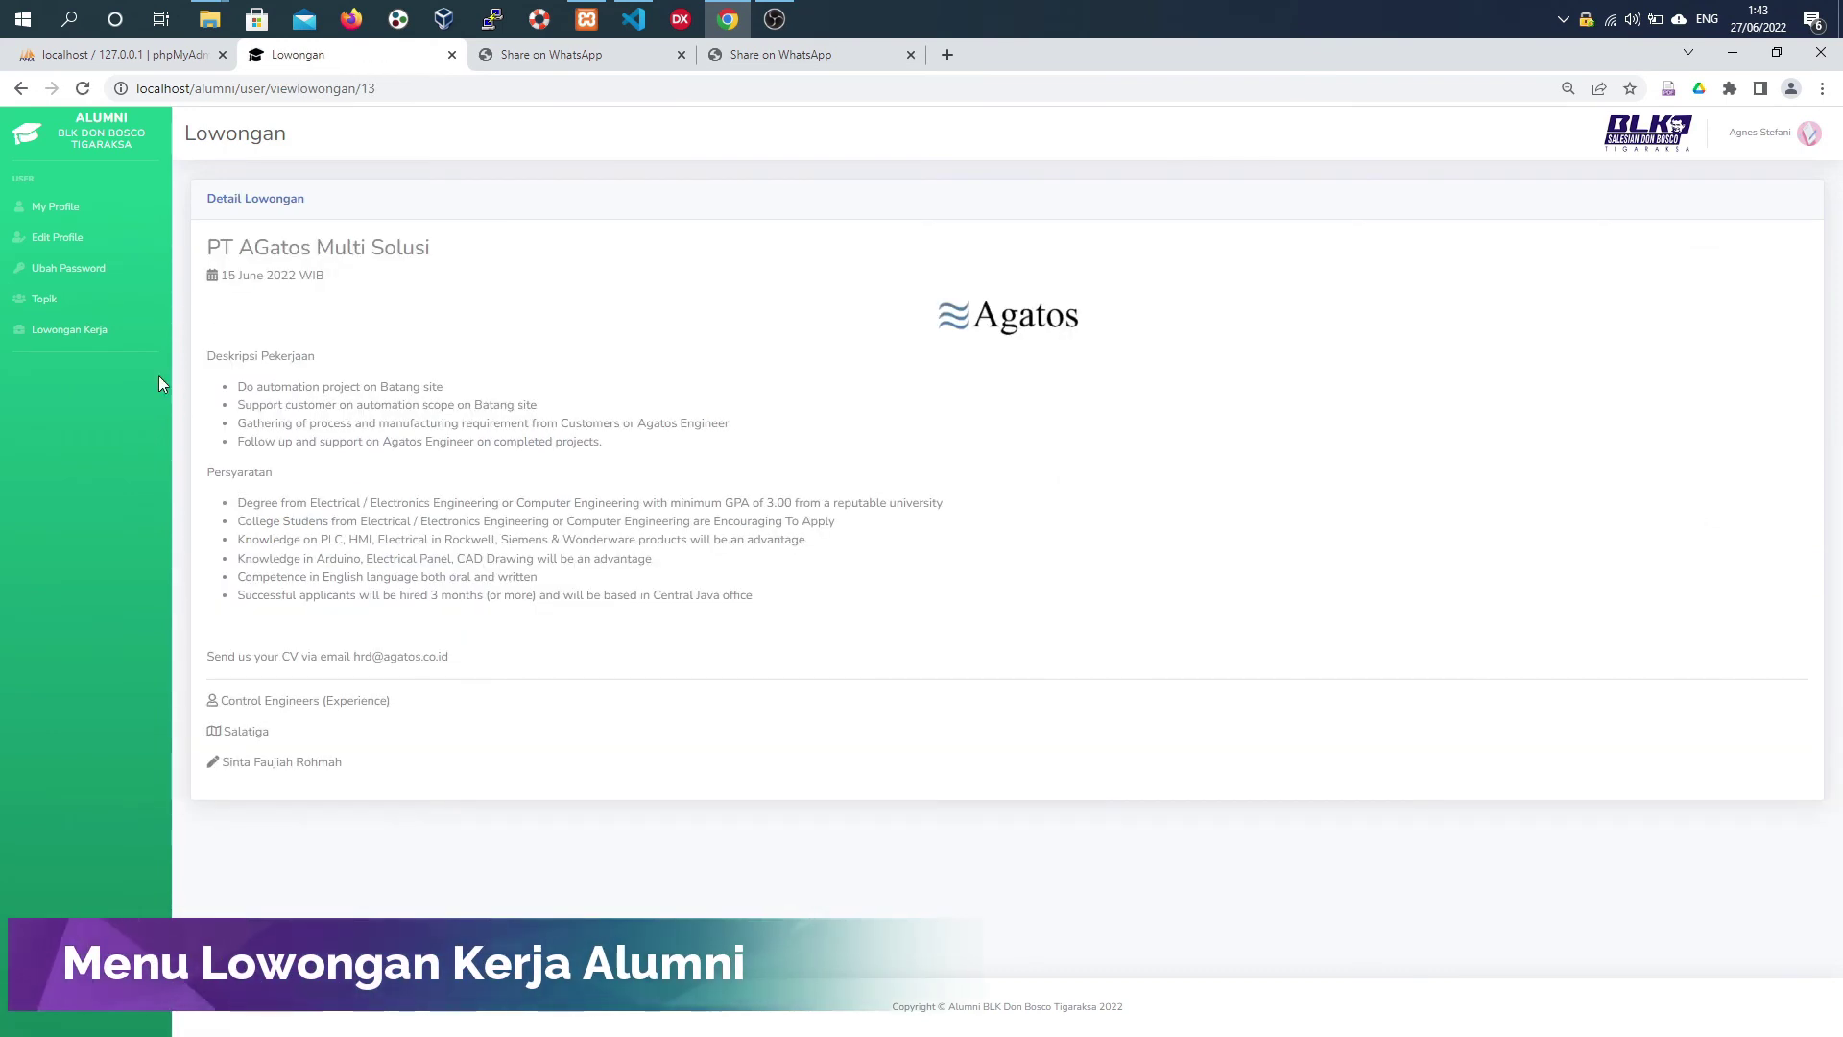
click(60, 300)
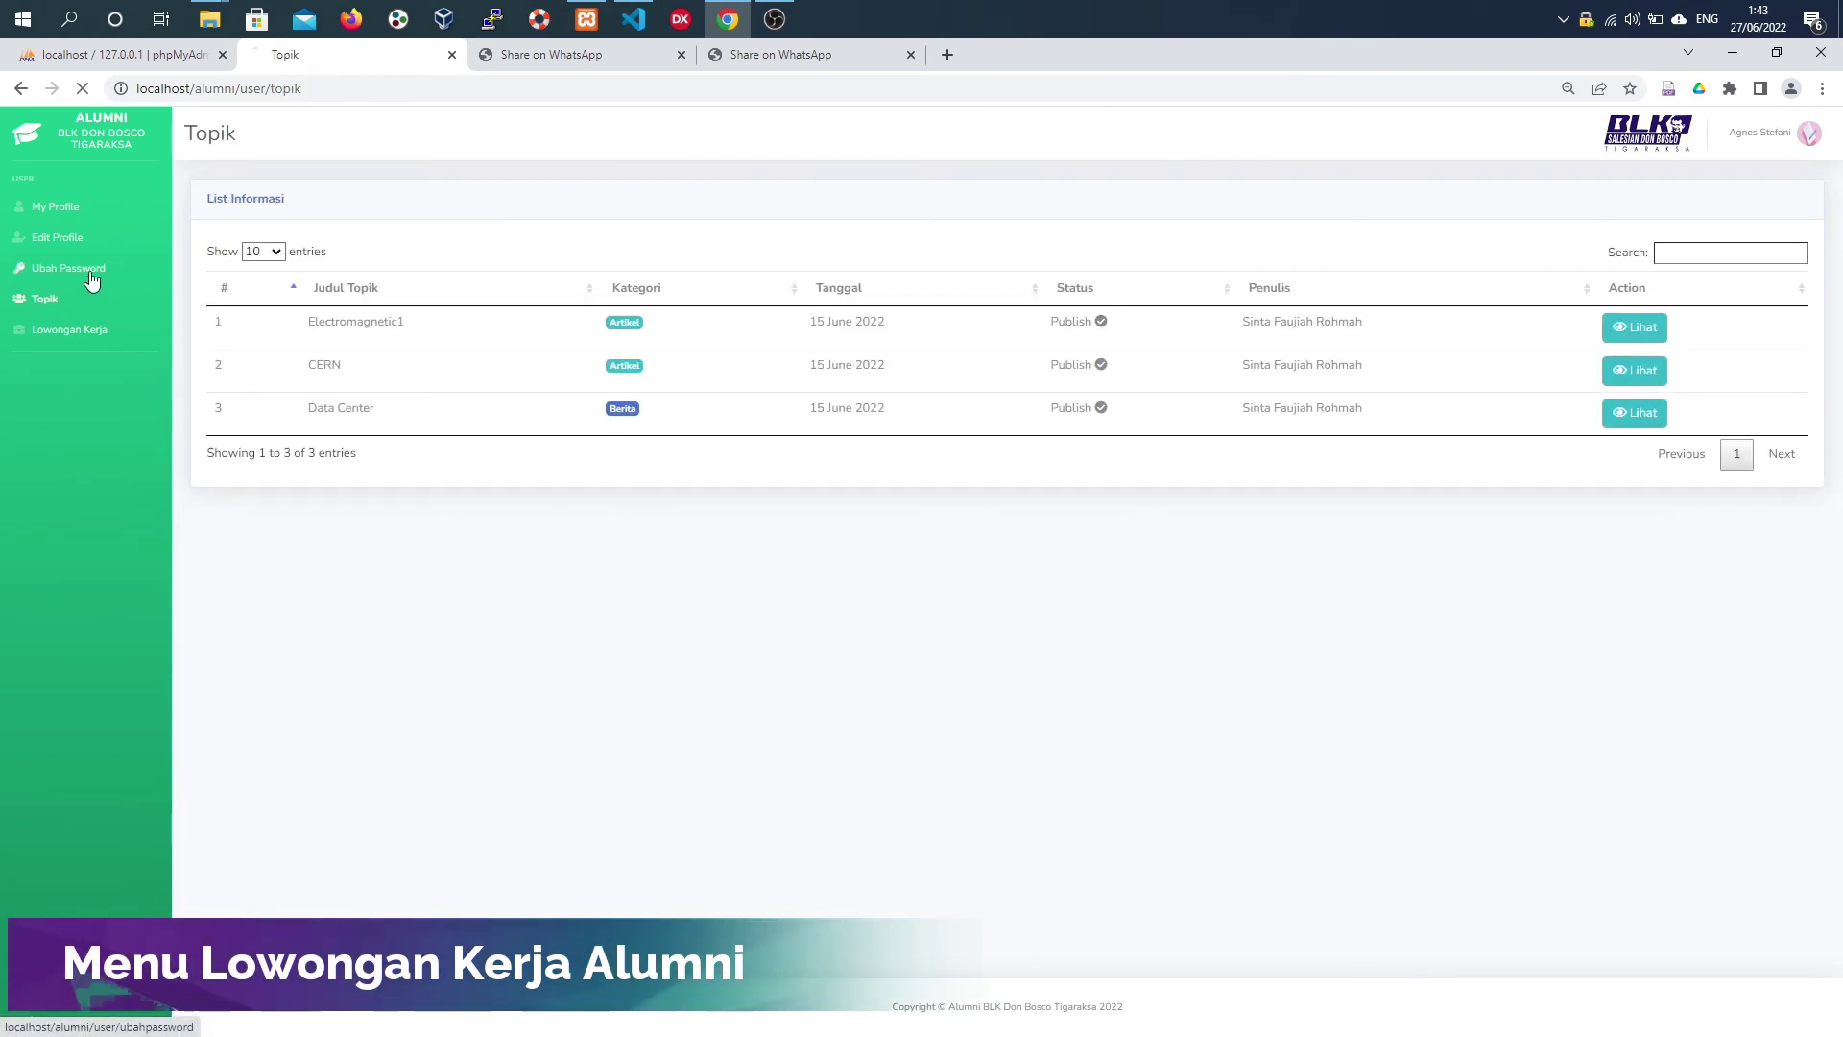
click(92, 278)
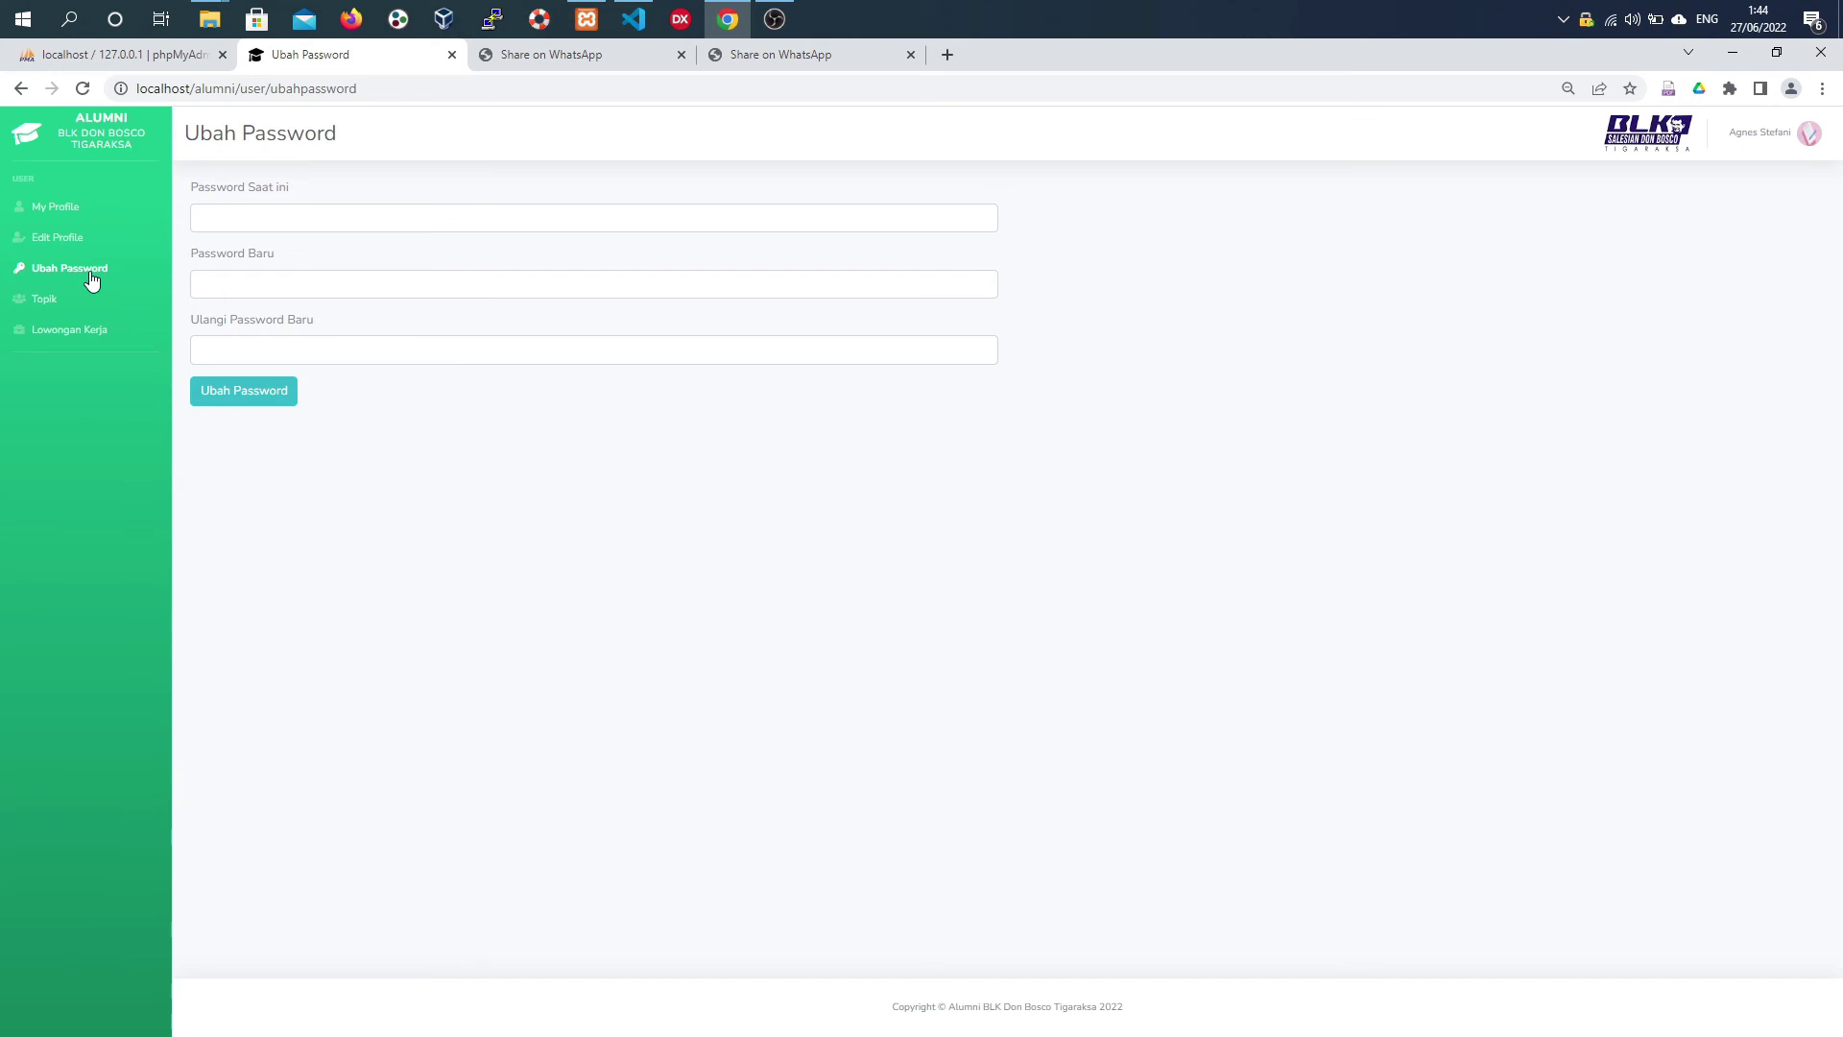
- Visit the Edit Profile, Ubah Password and My Profile pages, then switch to Visual Studio Code
click(89, 238)
click(88, 270)
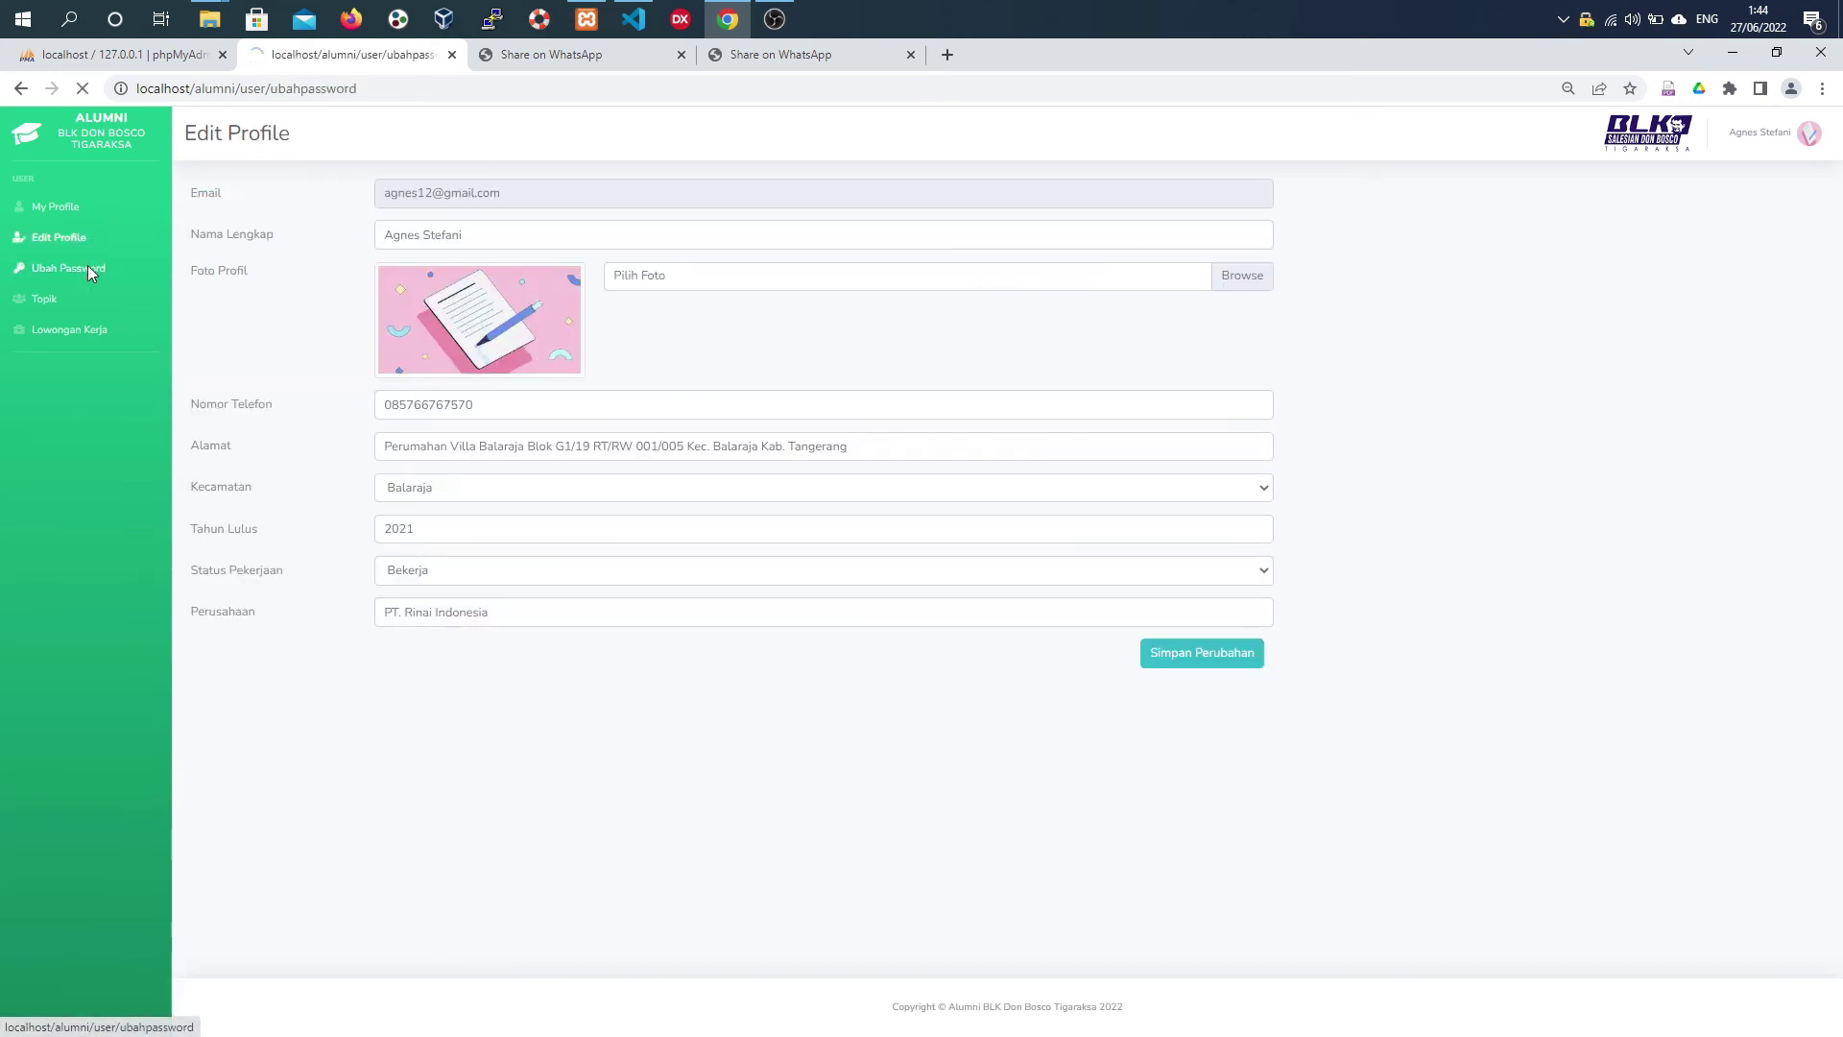
click(81, 209)
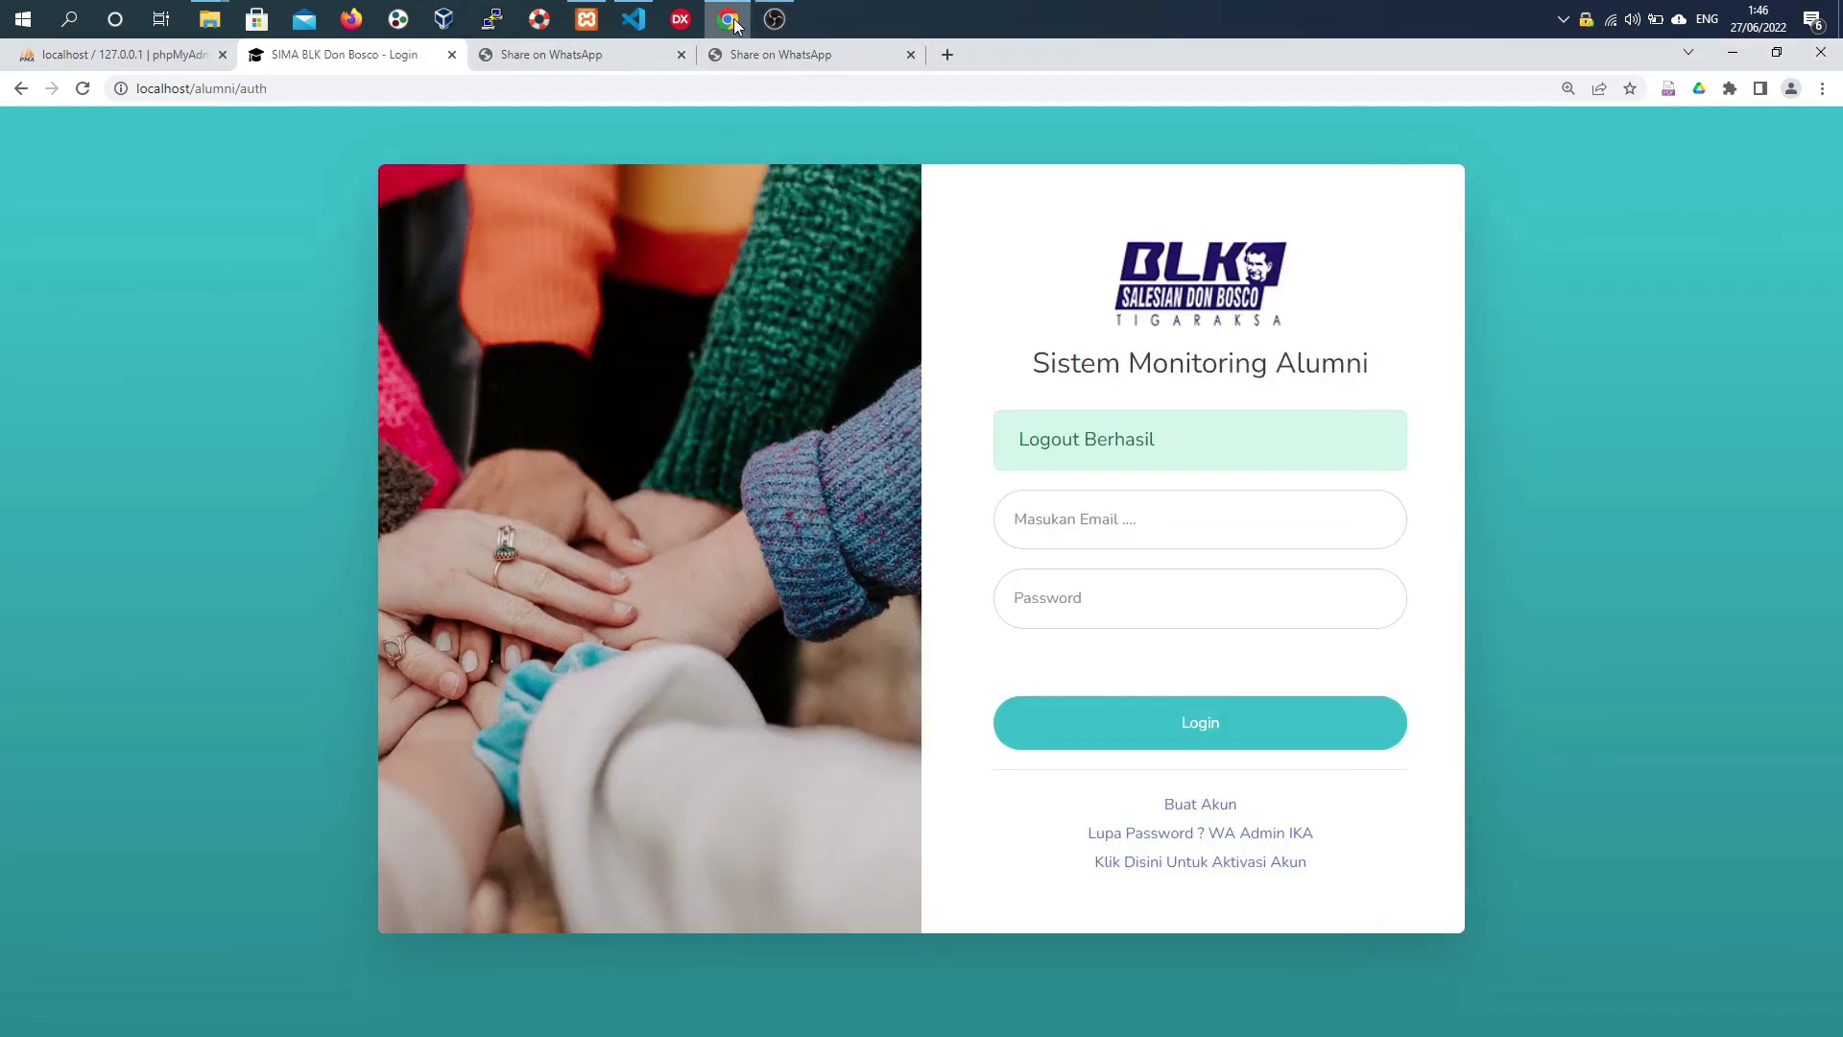
click(633, 19)
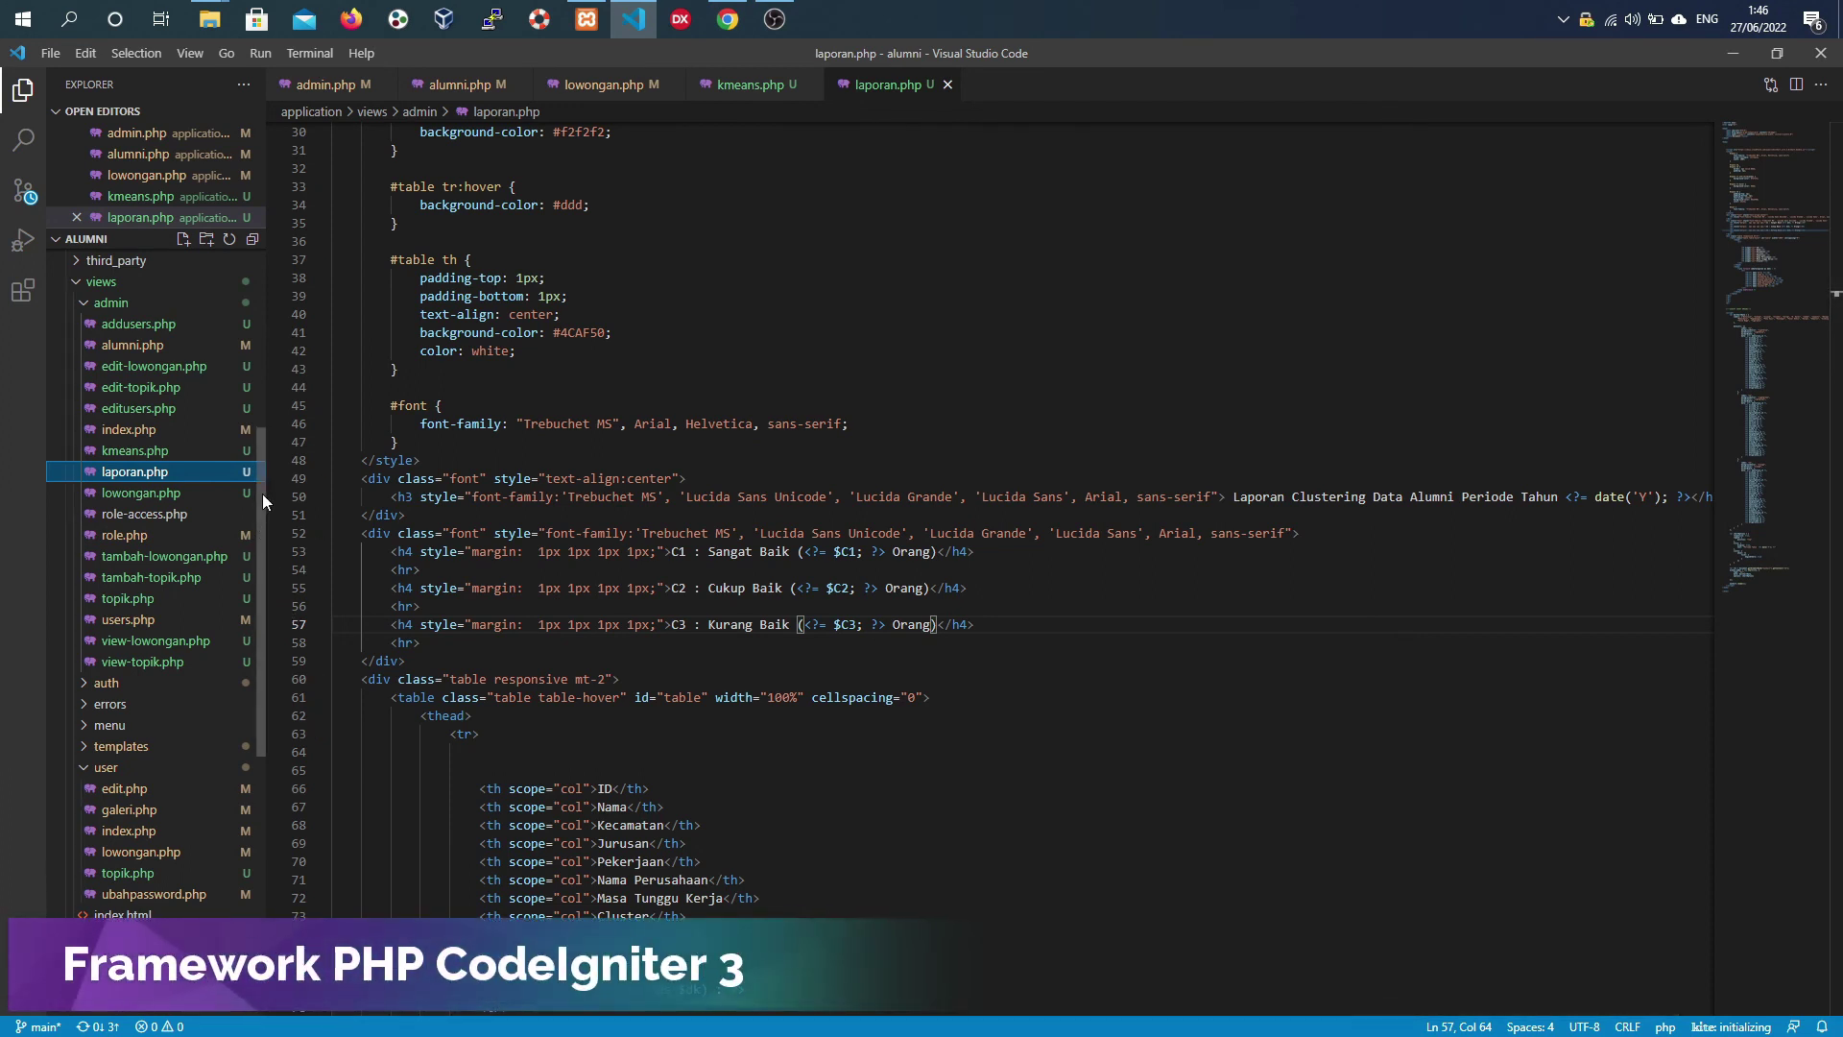
- Expand the controllers and models folders in the Explorer and open model_alumni.php
scroll(262, 494, up, 5)
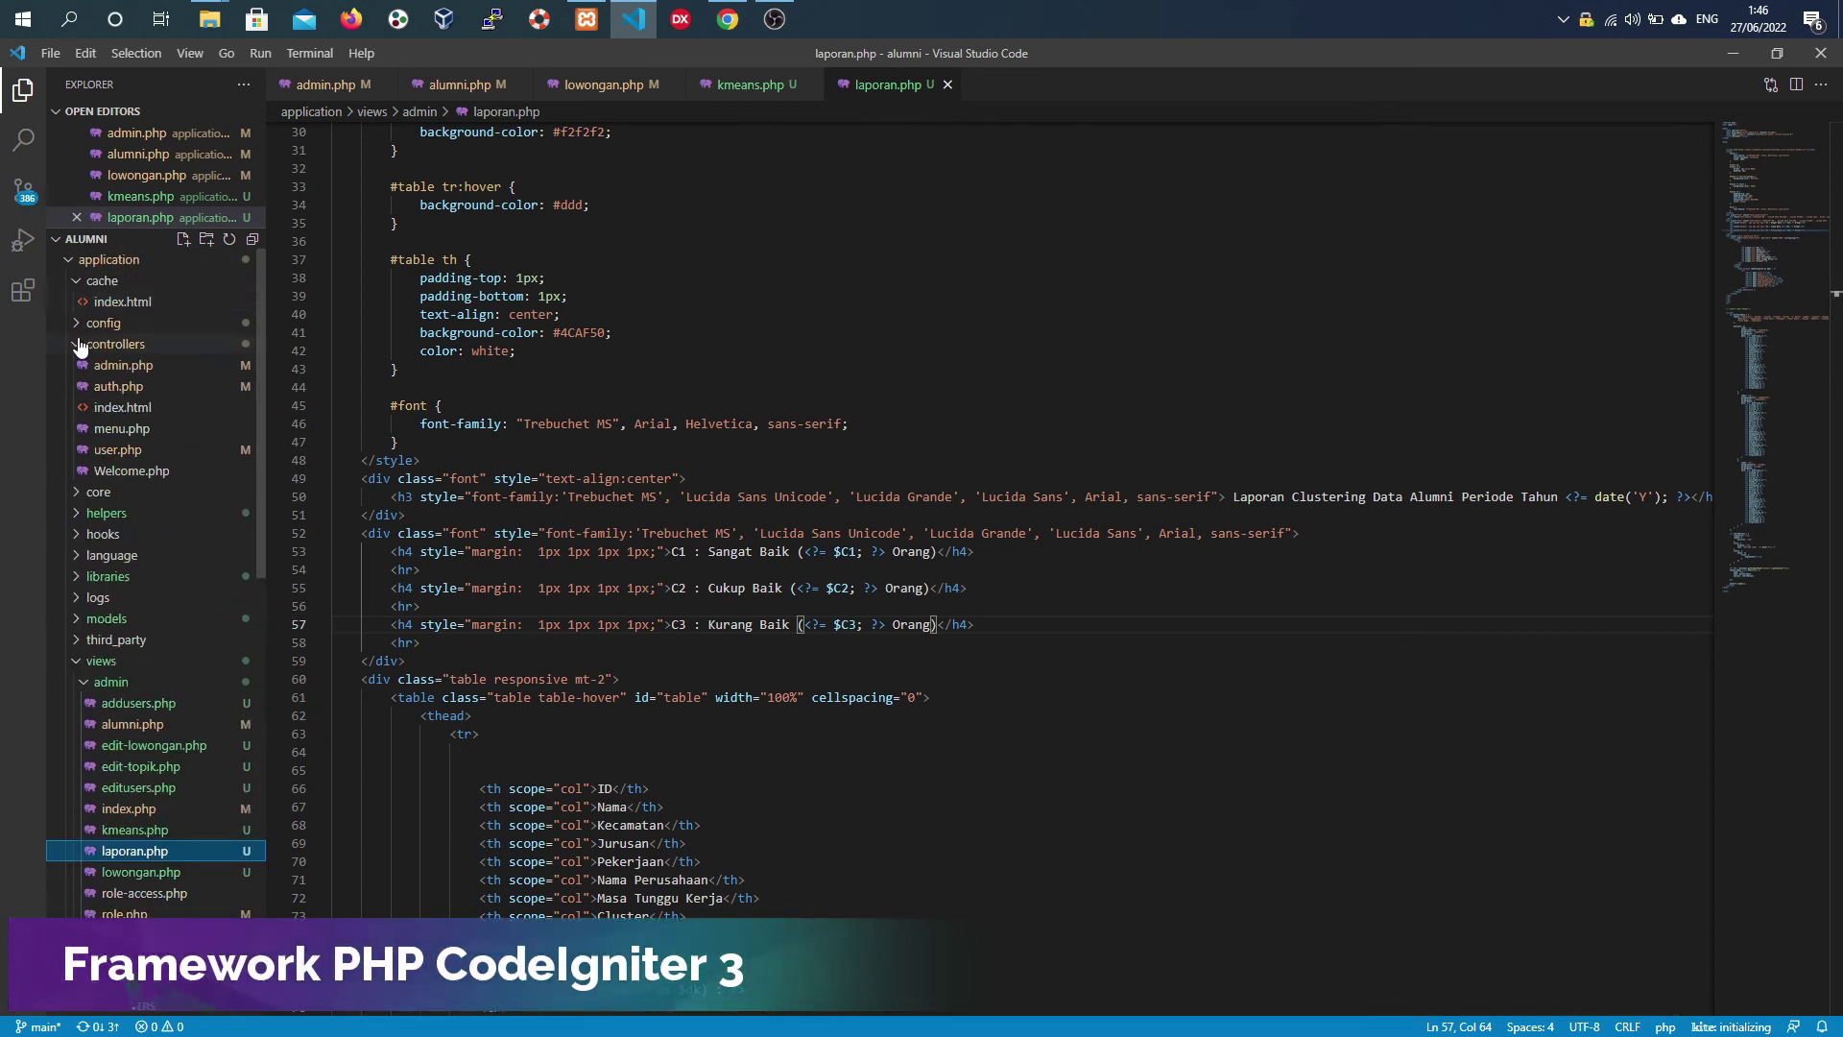
click(80, 345)
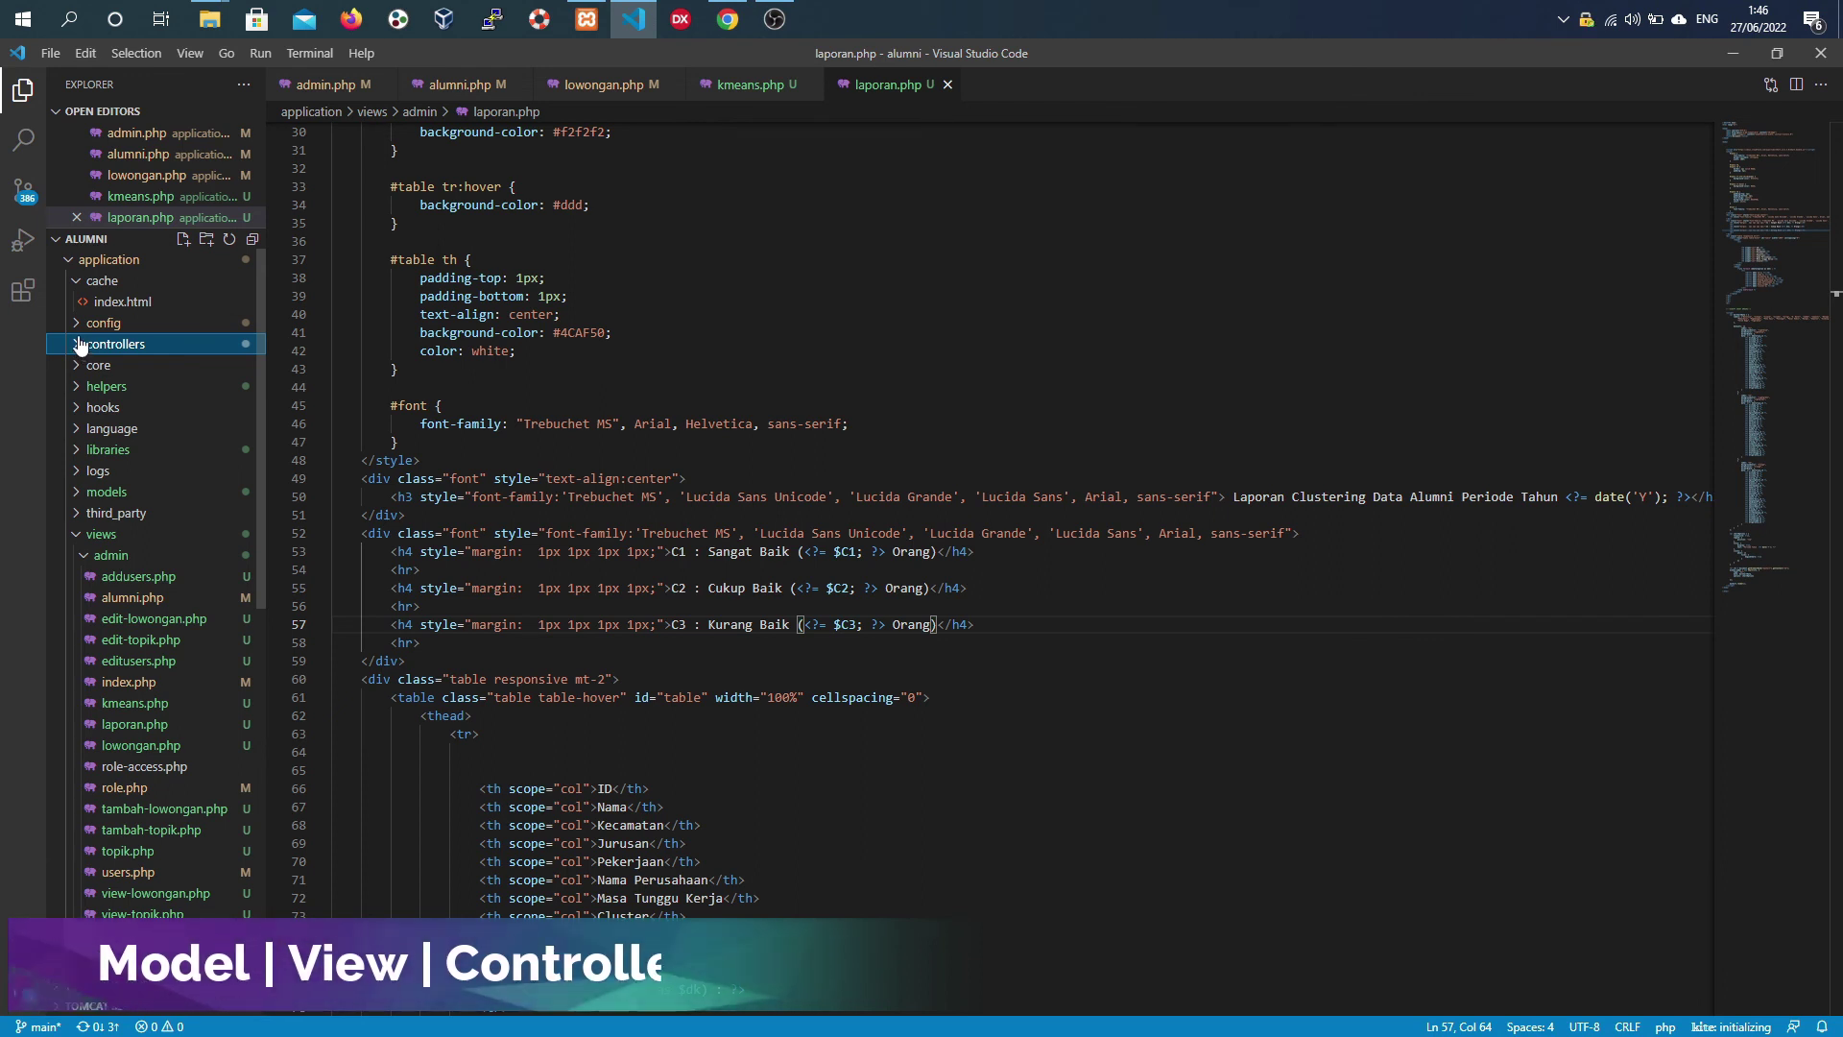
click(77, 348)
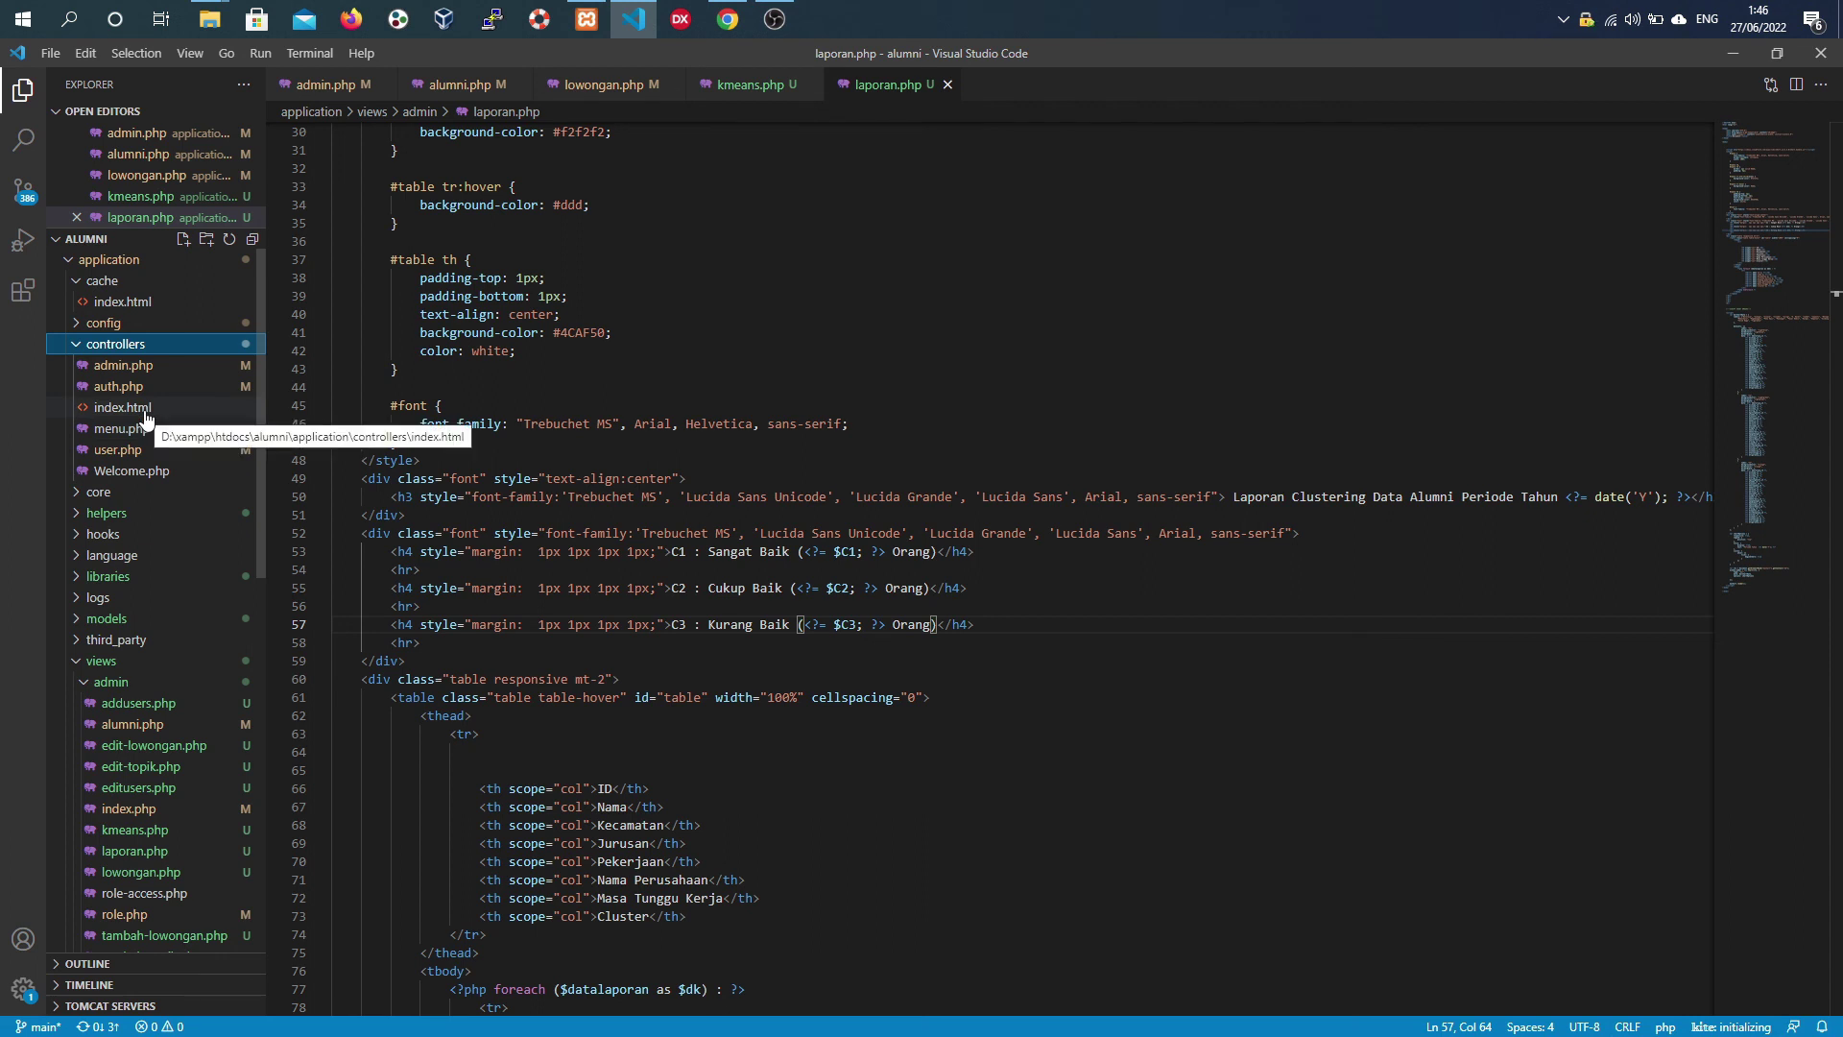
scroll(145, 419, down, 2)
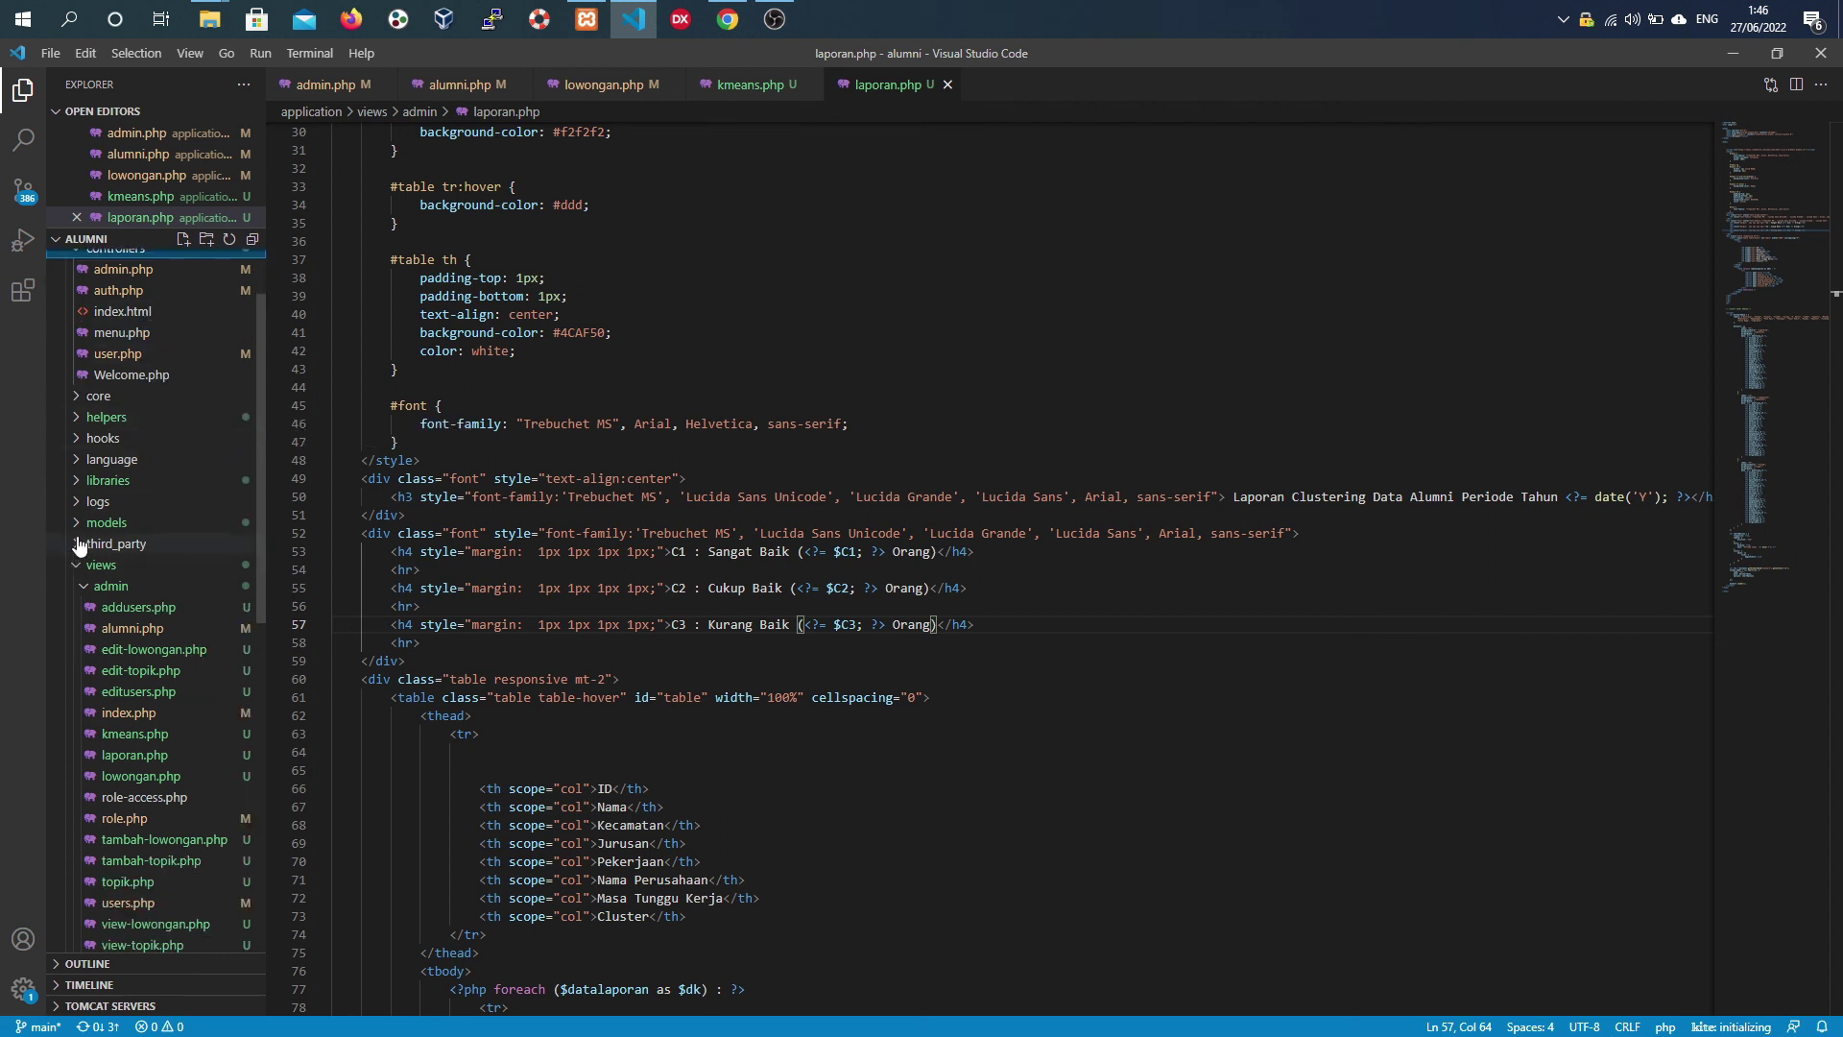
scroll(165, 391, up, 1)
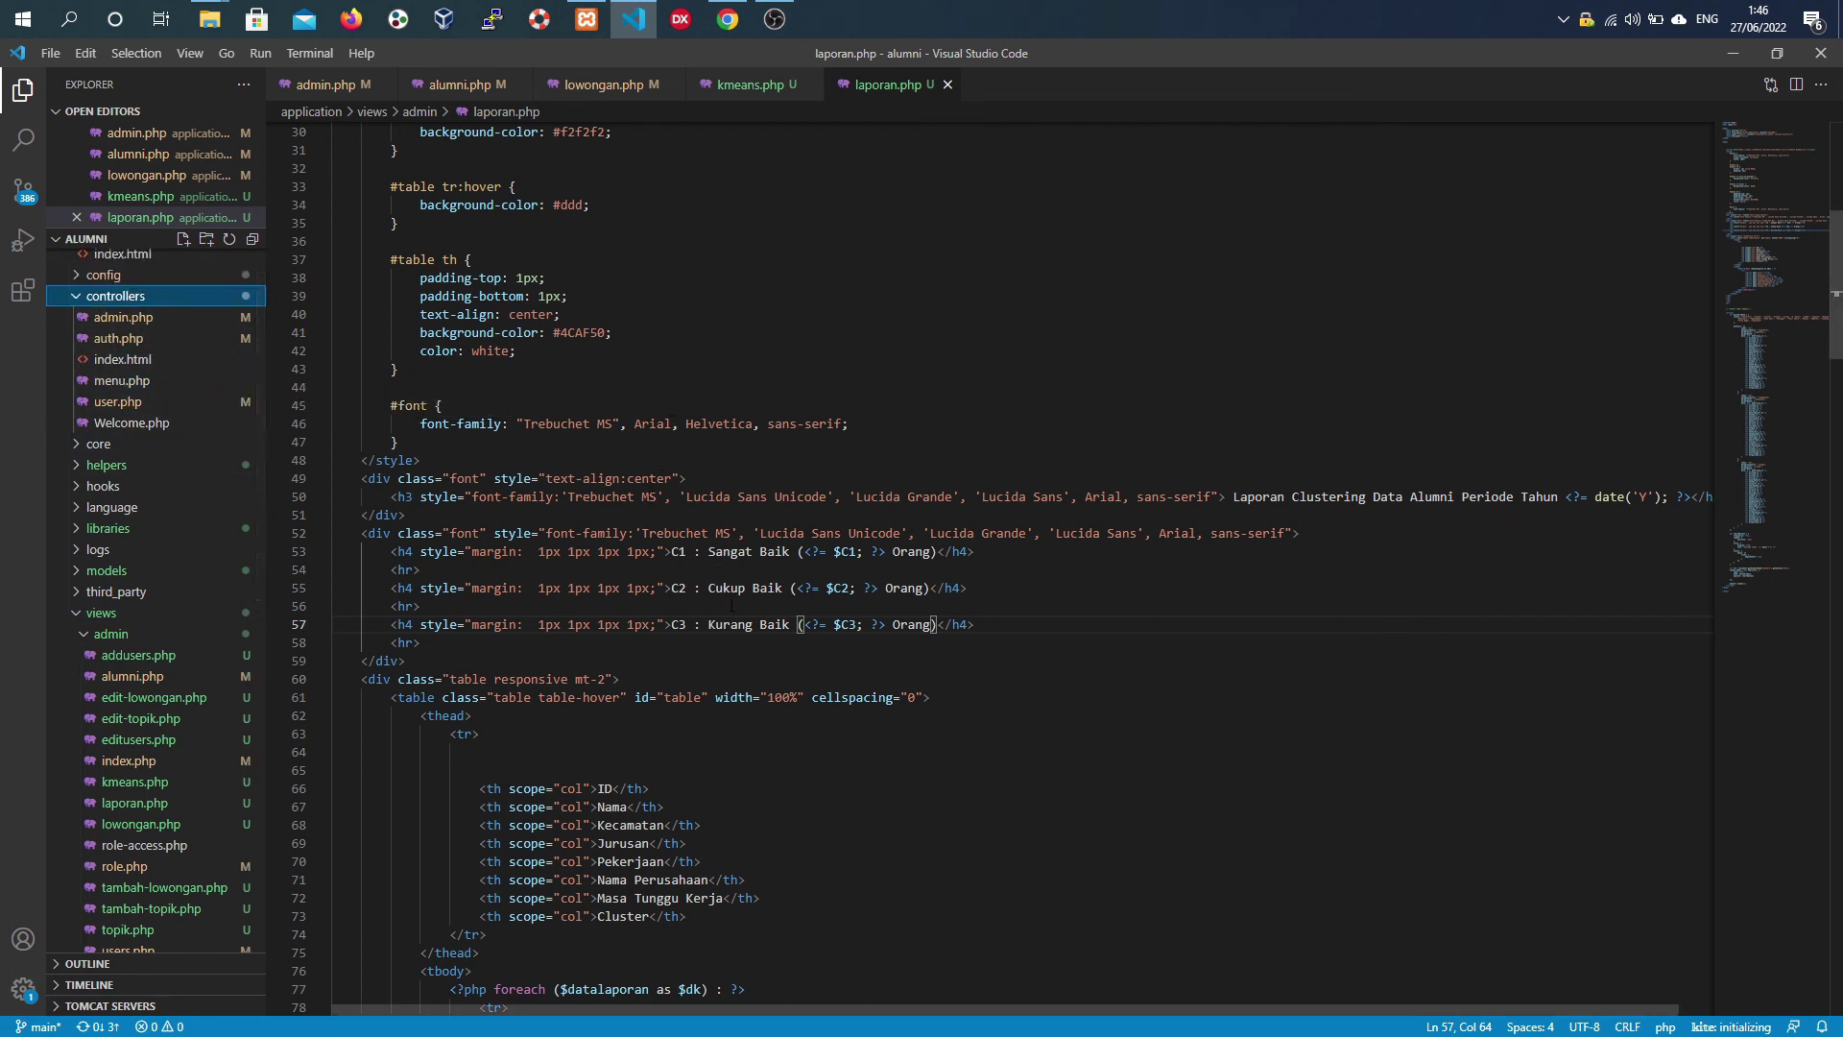
scroll(731, 605, down, 8)
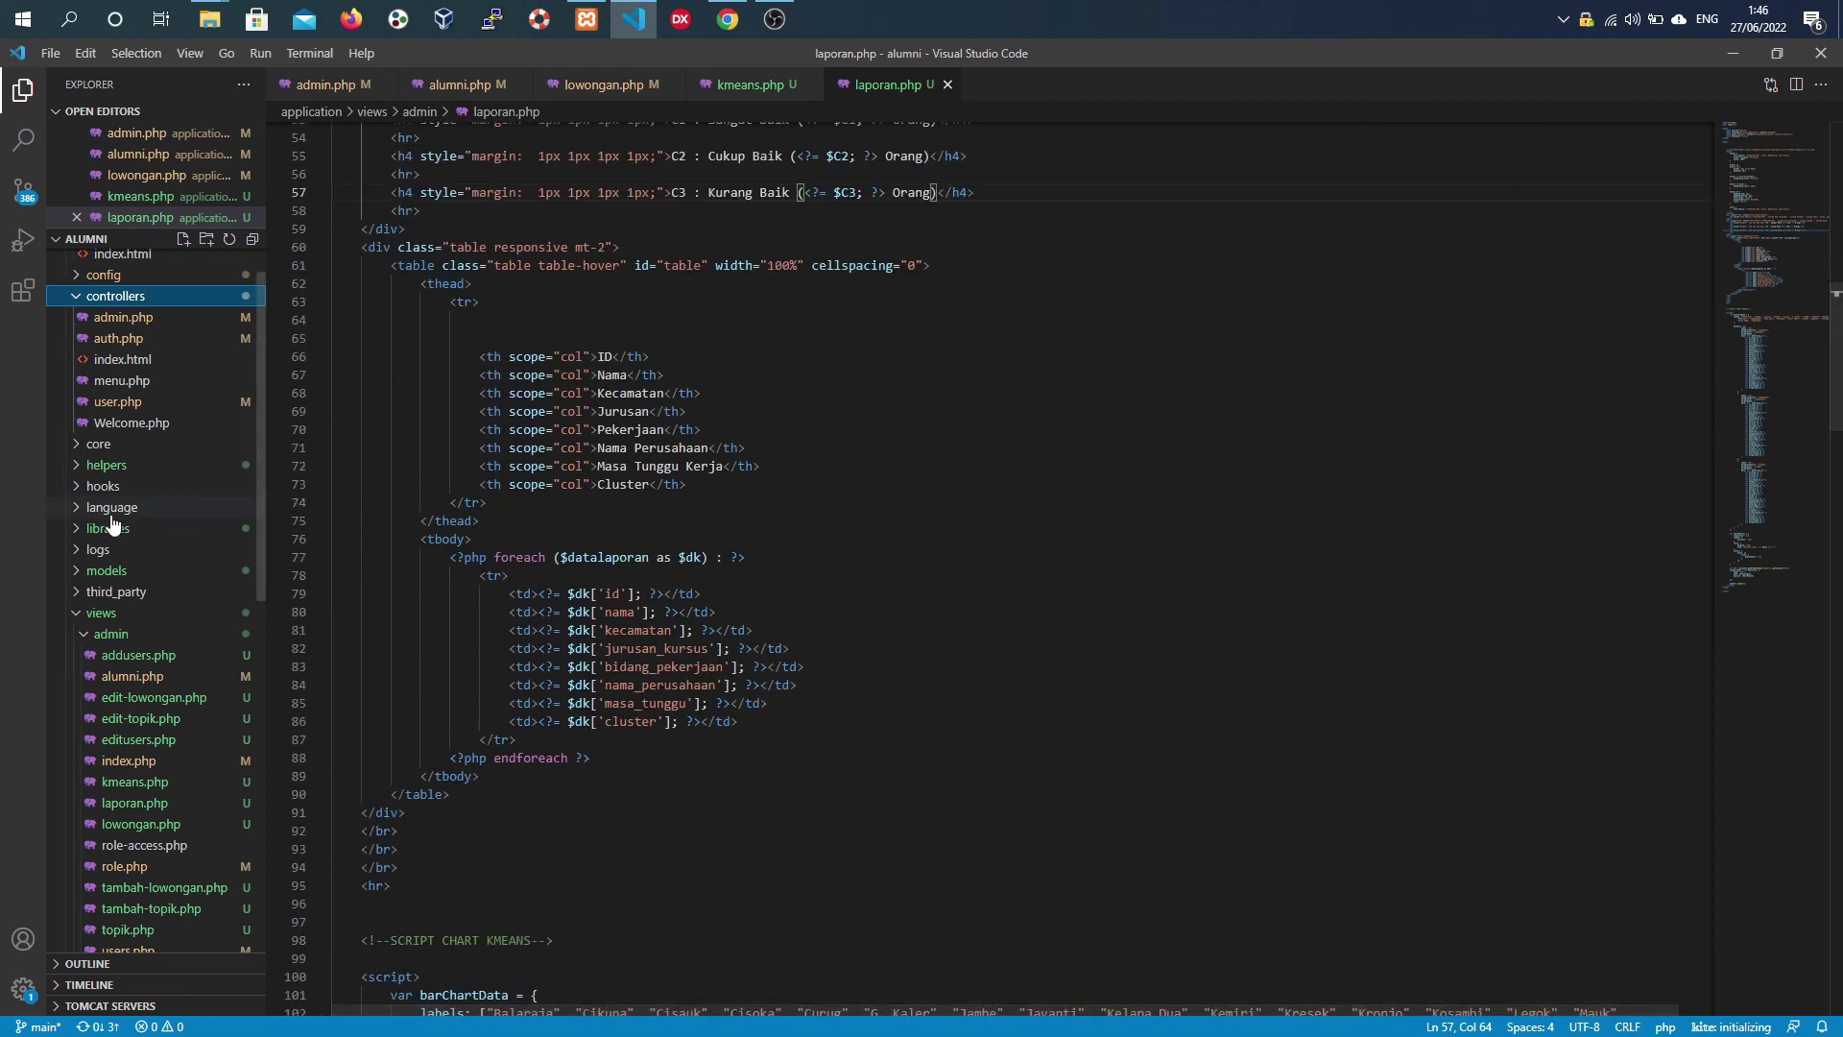
click(77, 572)
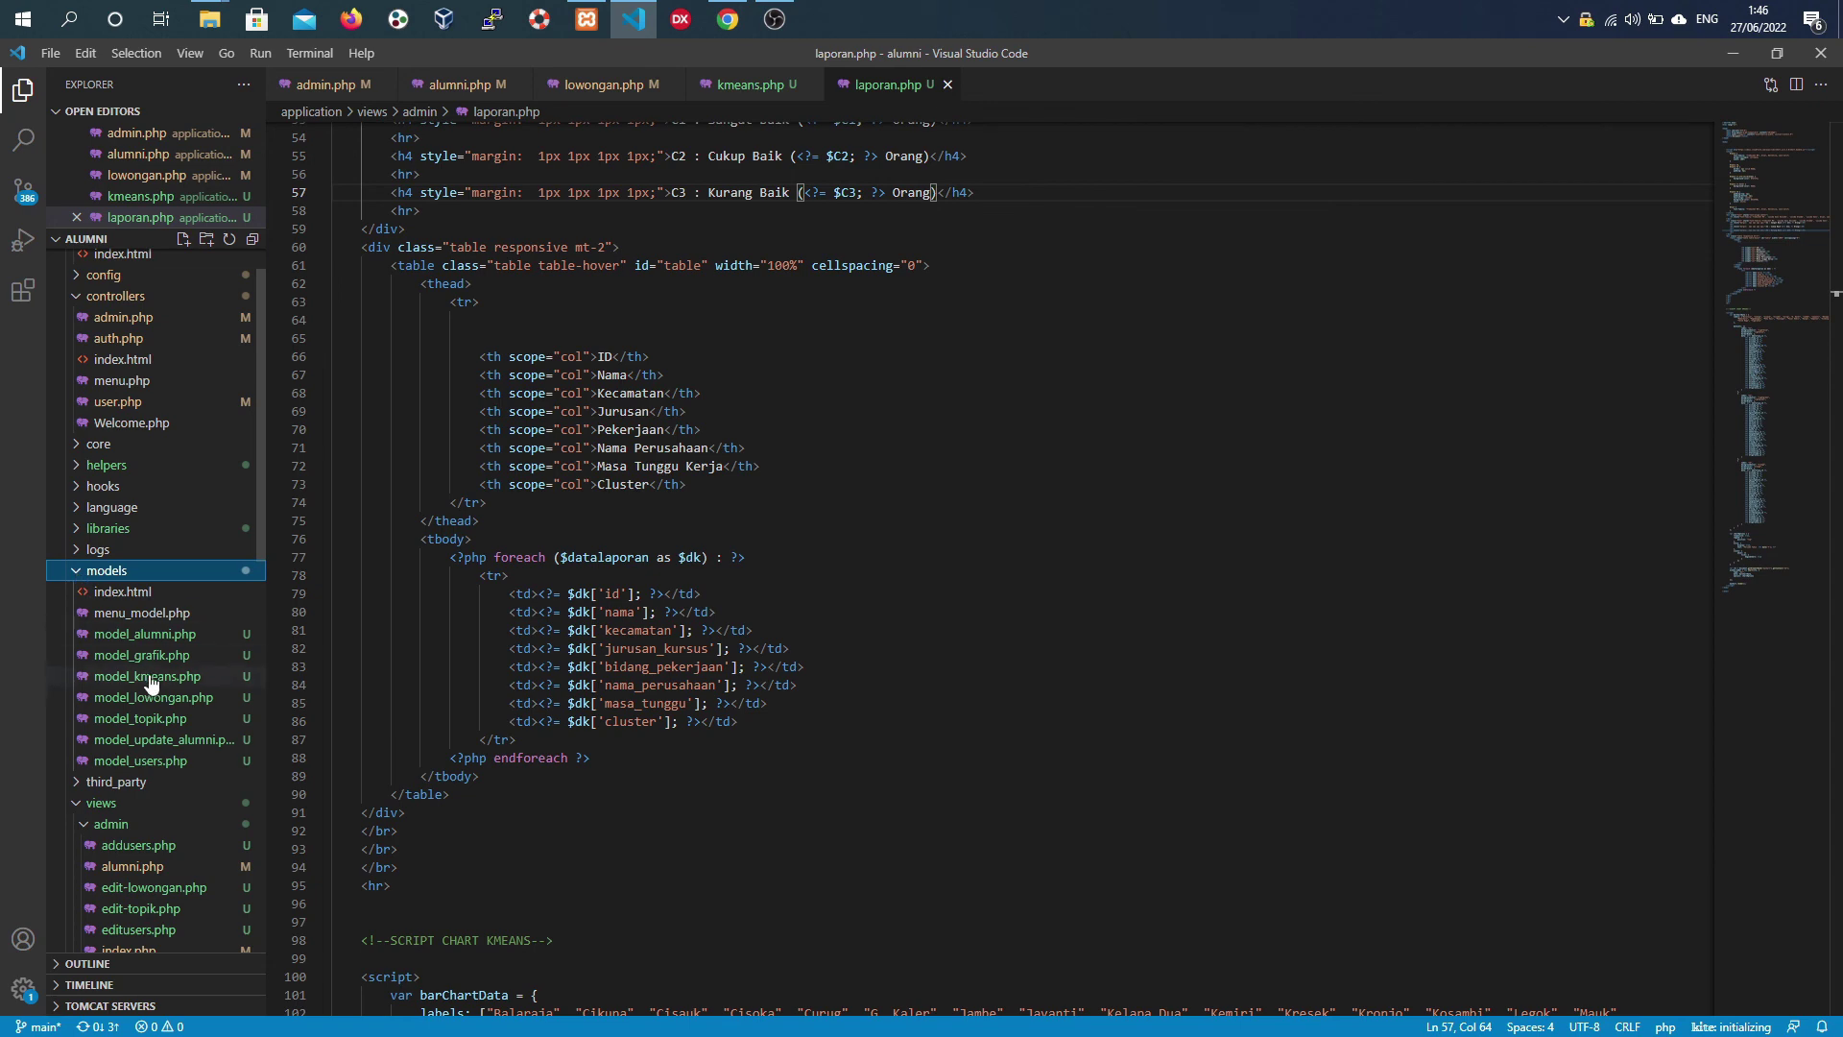
click(163, 637)
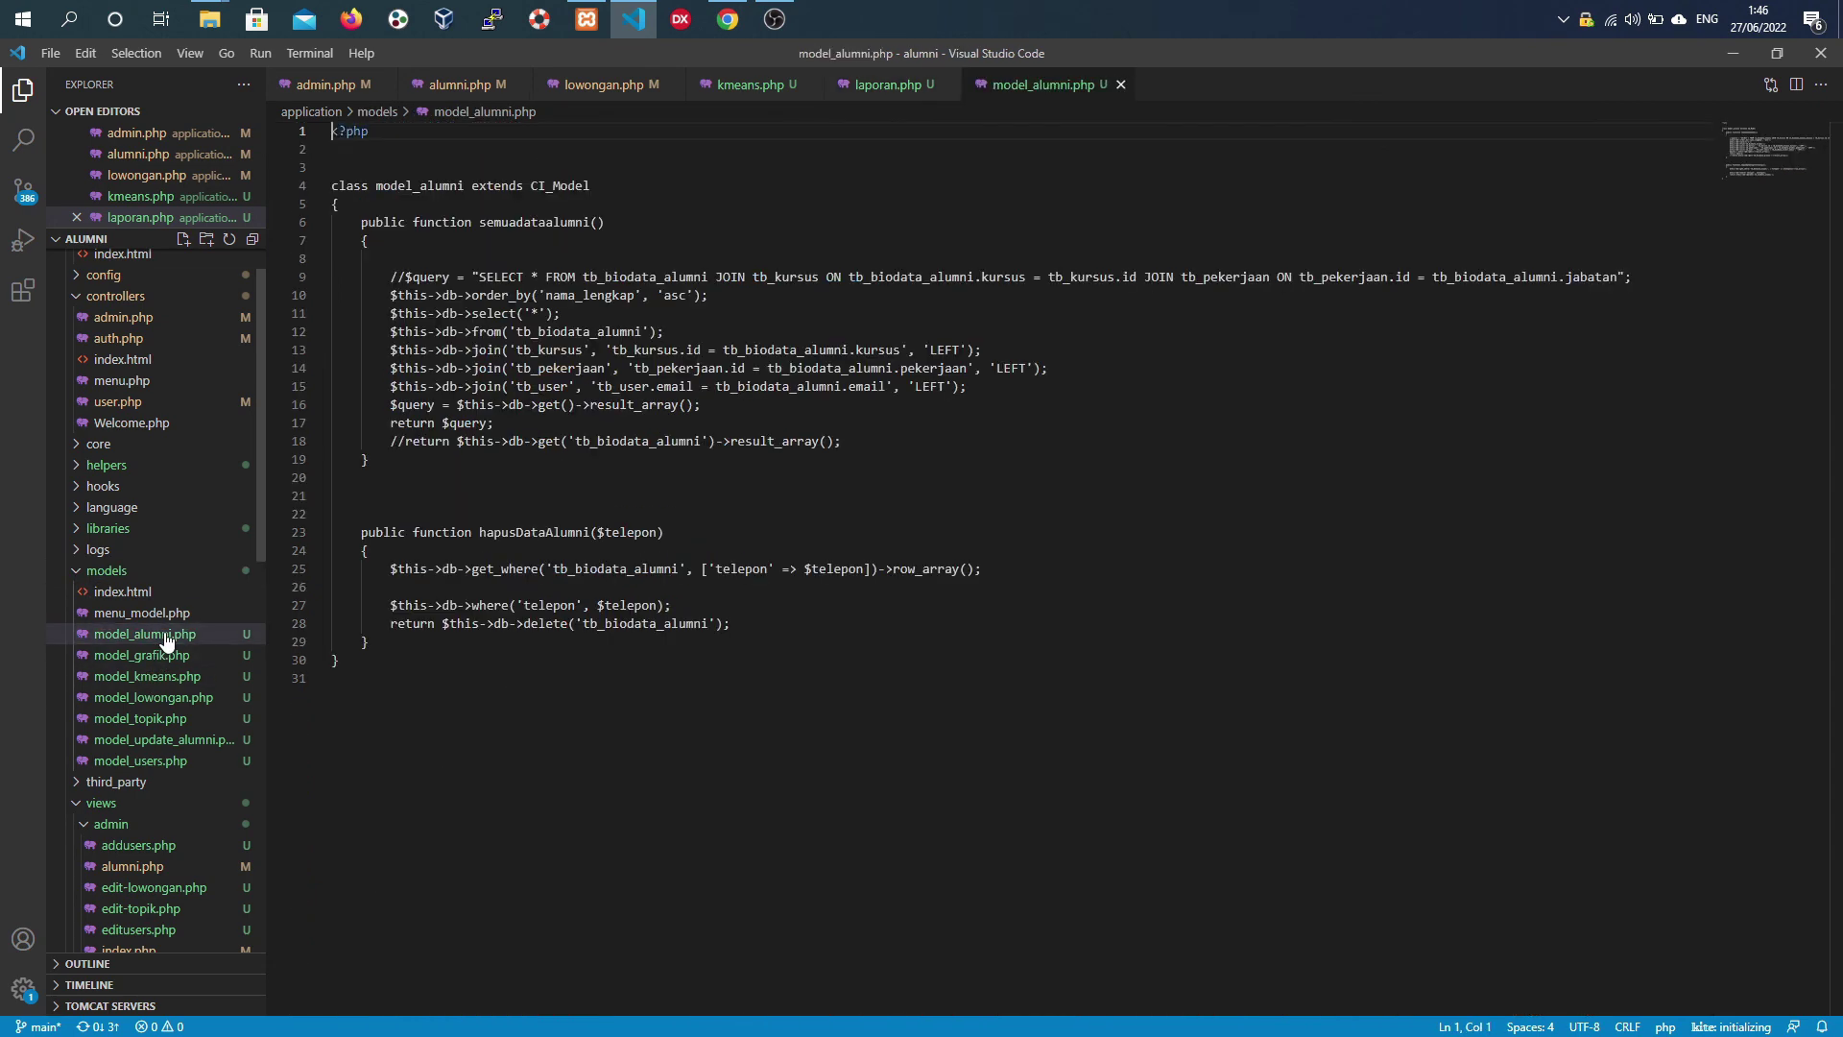
- Pin the model_alumni.php tab and open the views/admin/alumni.php file
double_click(165, 640)
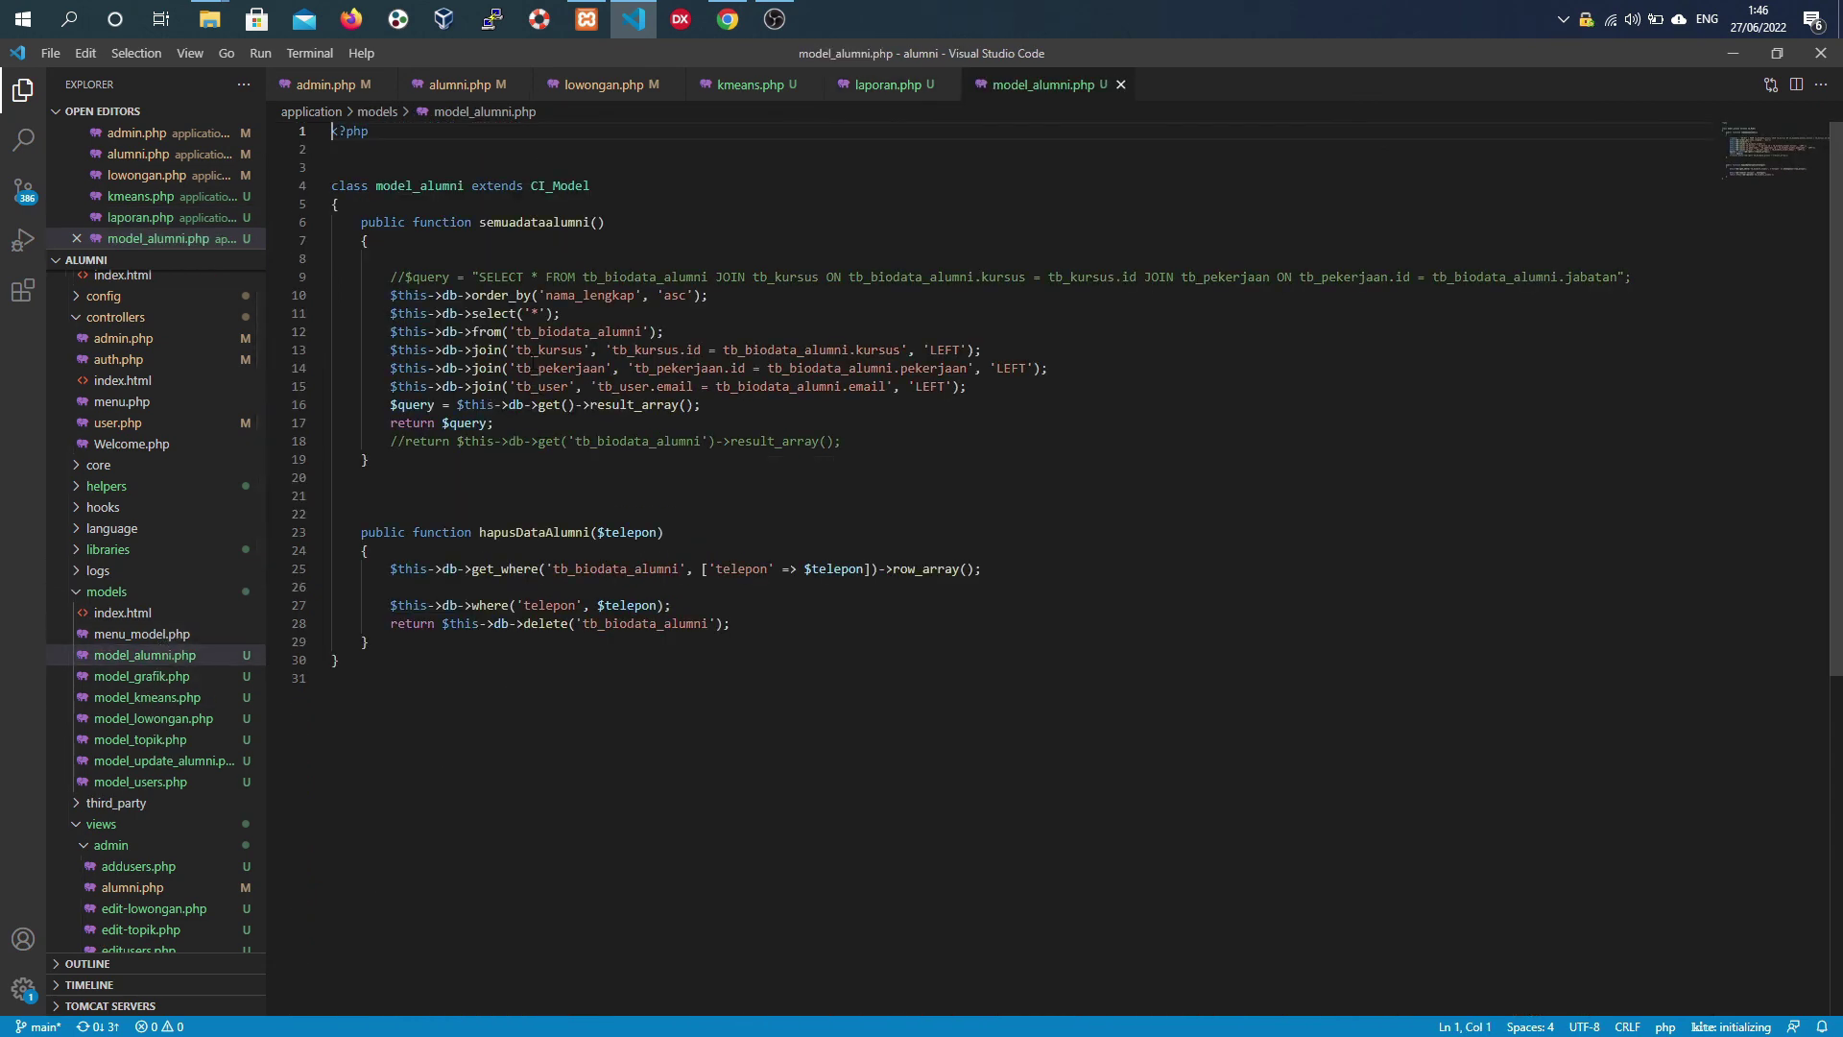
click(633, 368)
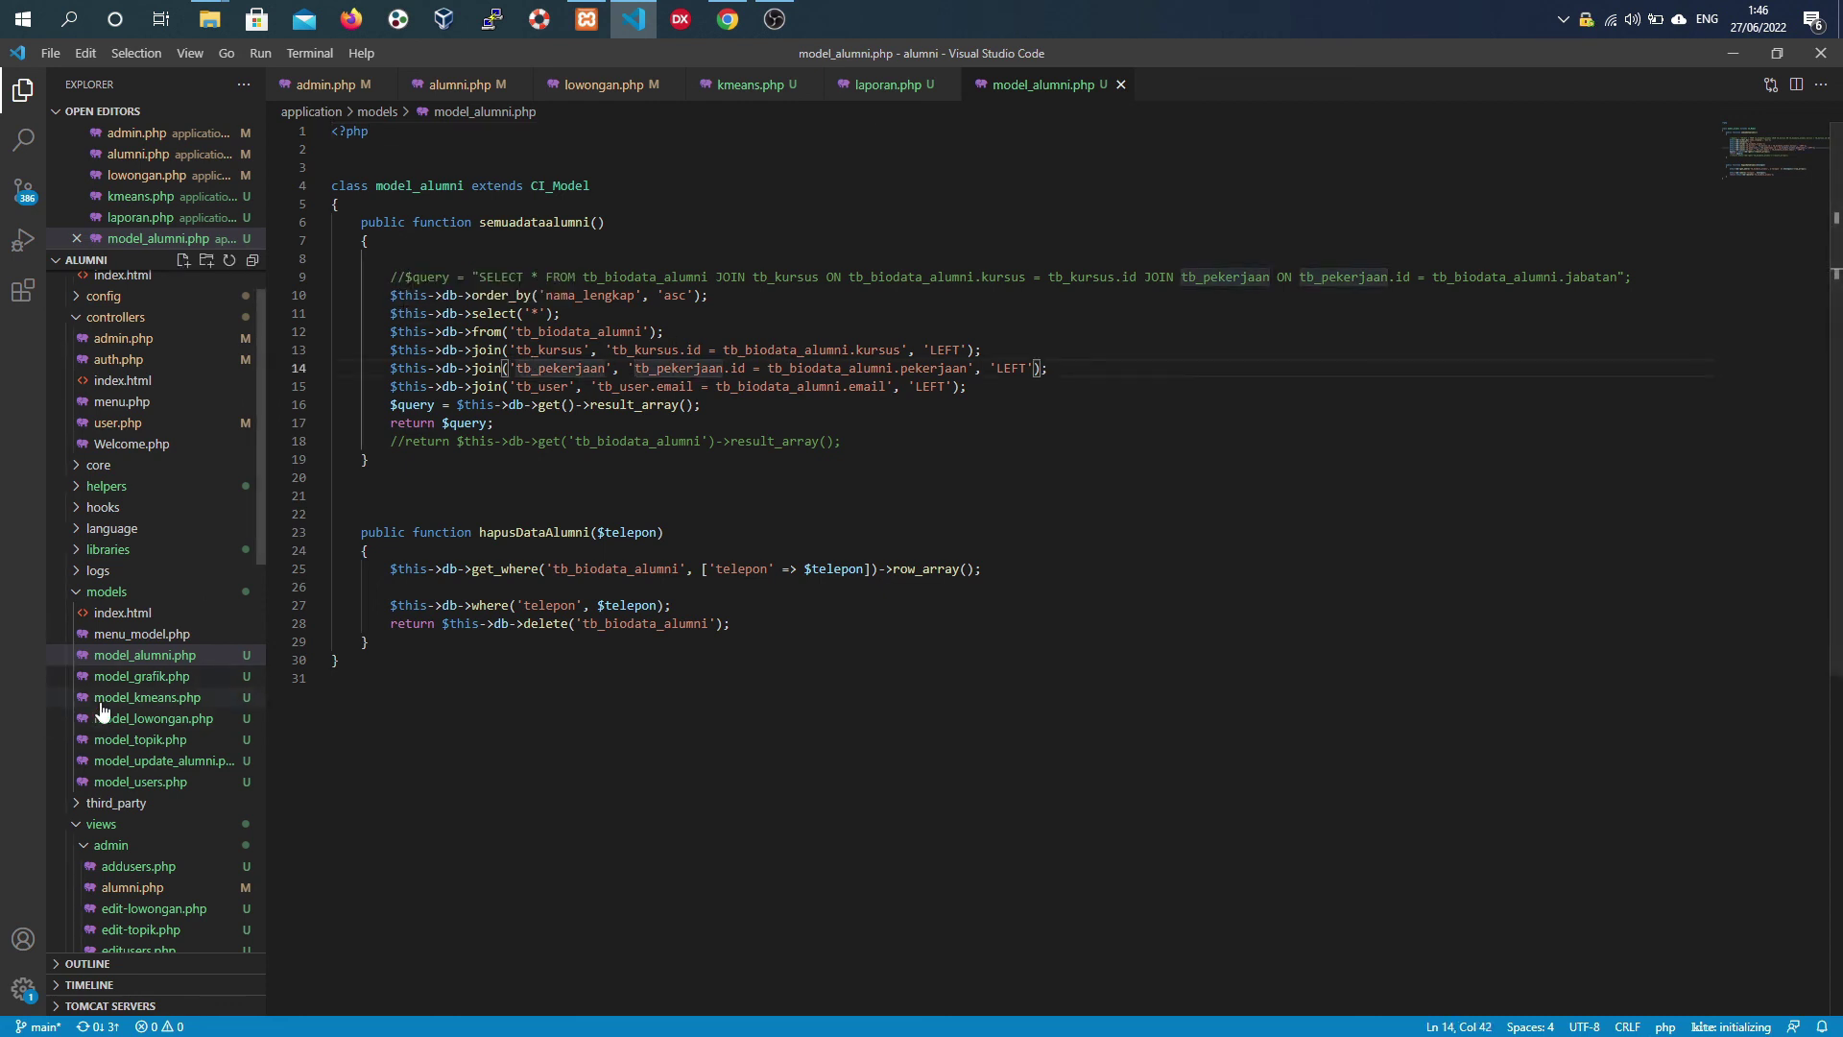
scroll(90, 683, down, 1)
click(75, 777)
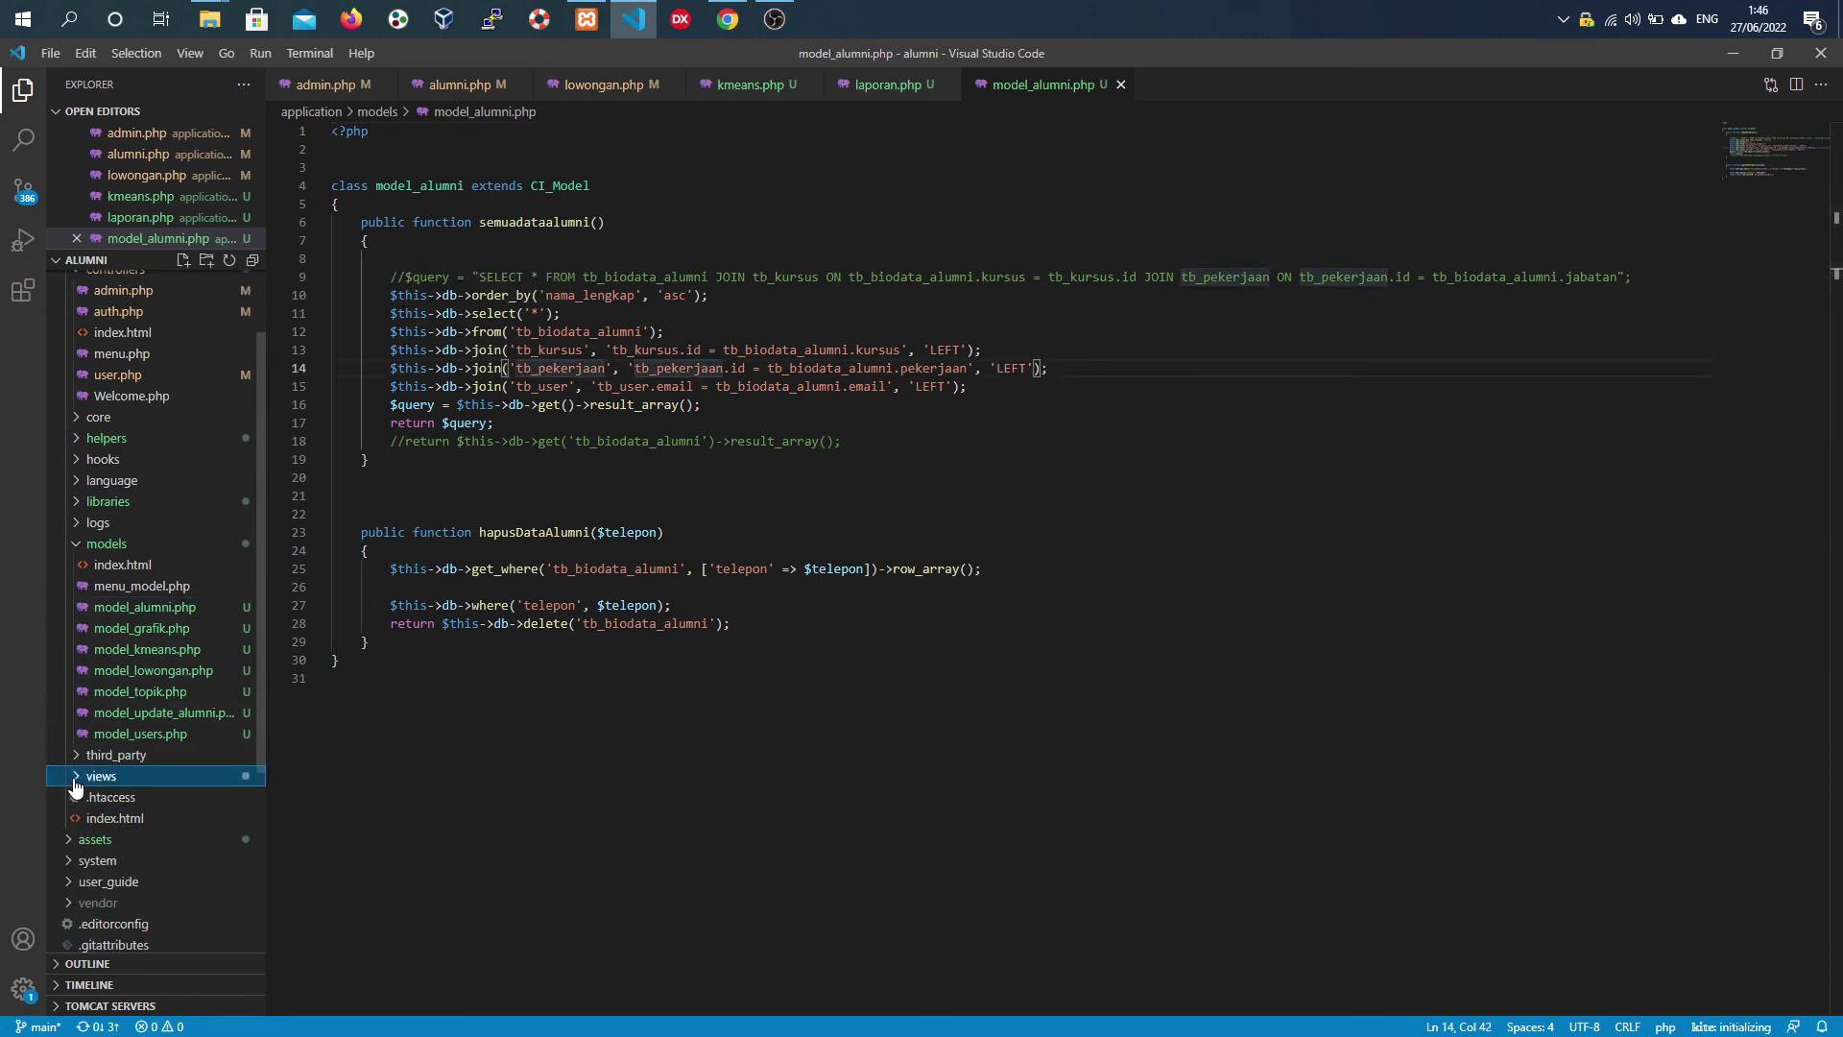
click(76, 785)
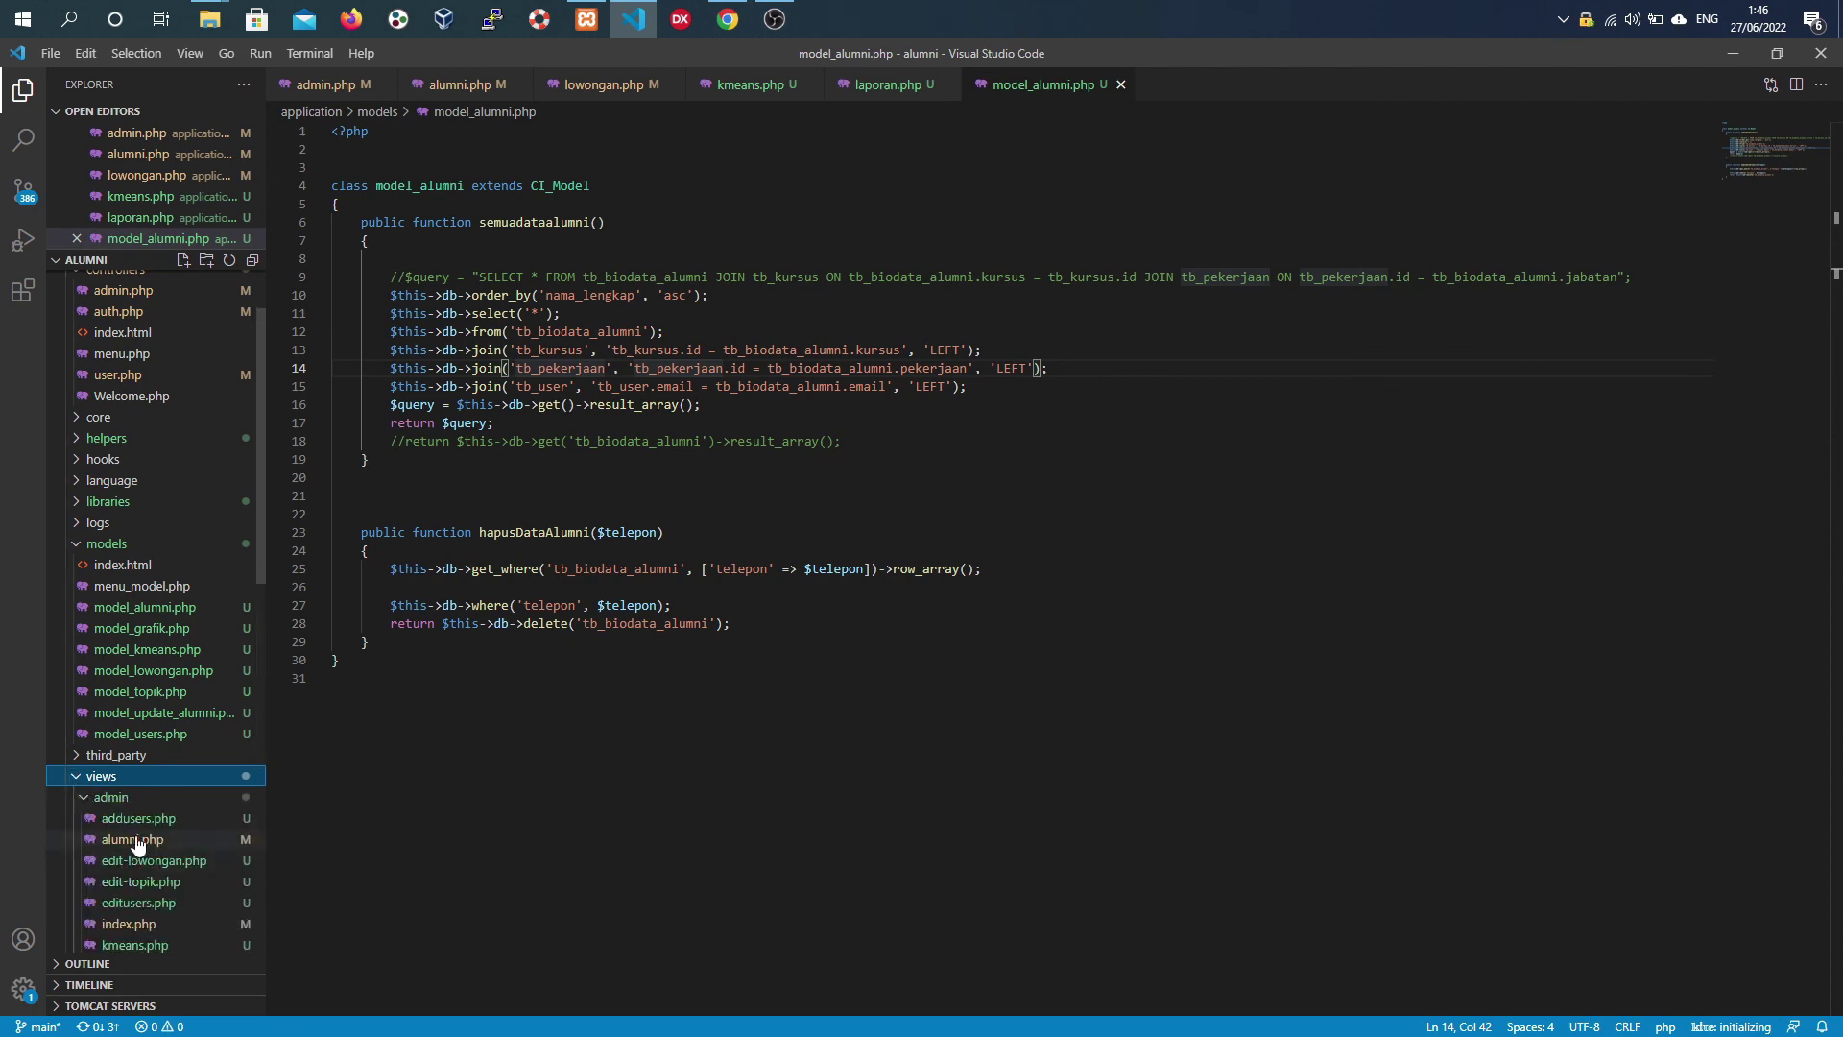
click(135, 840)
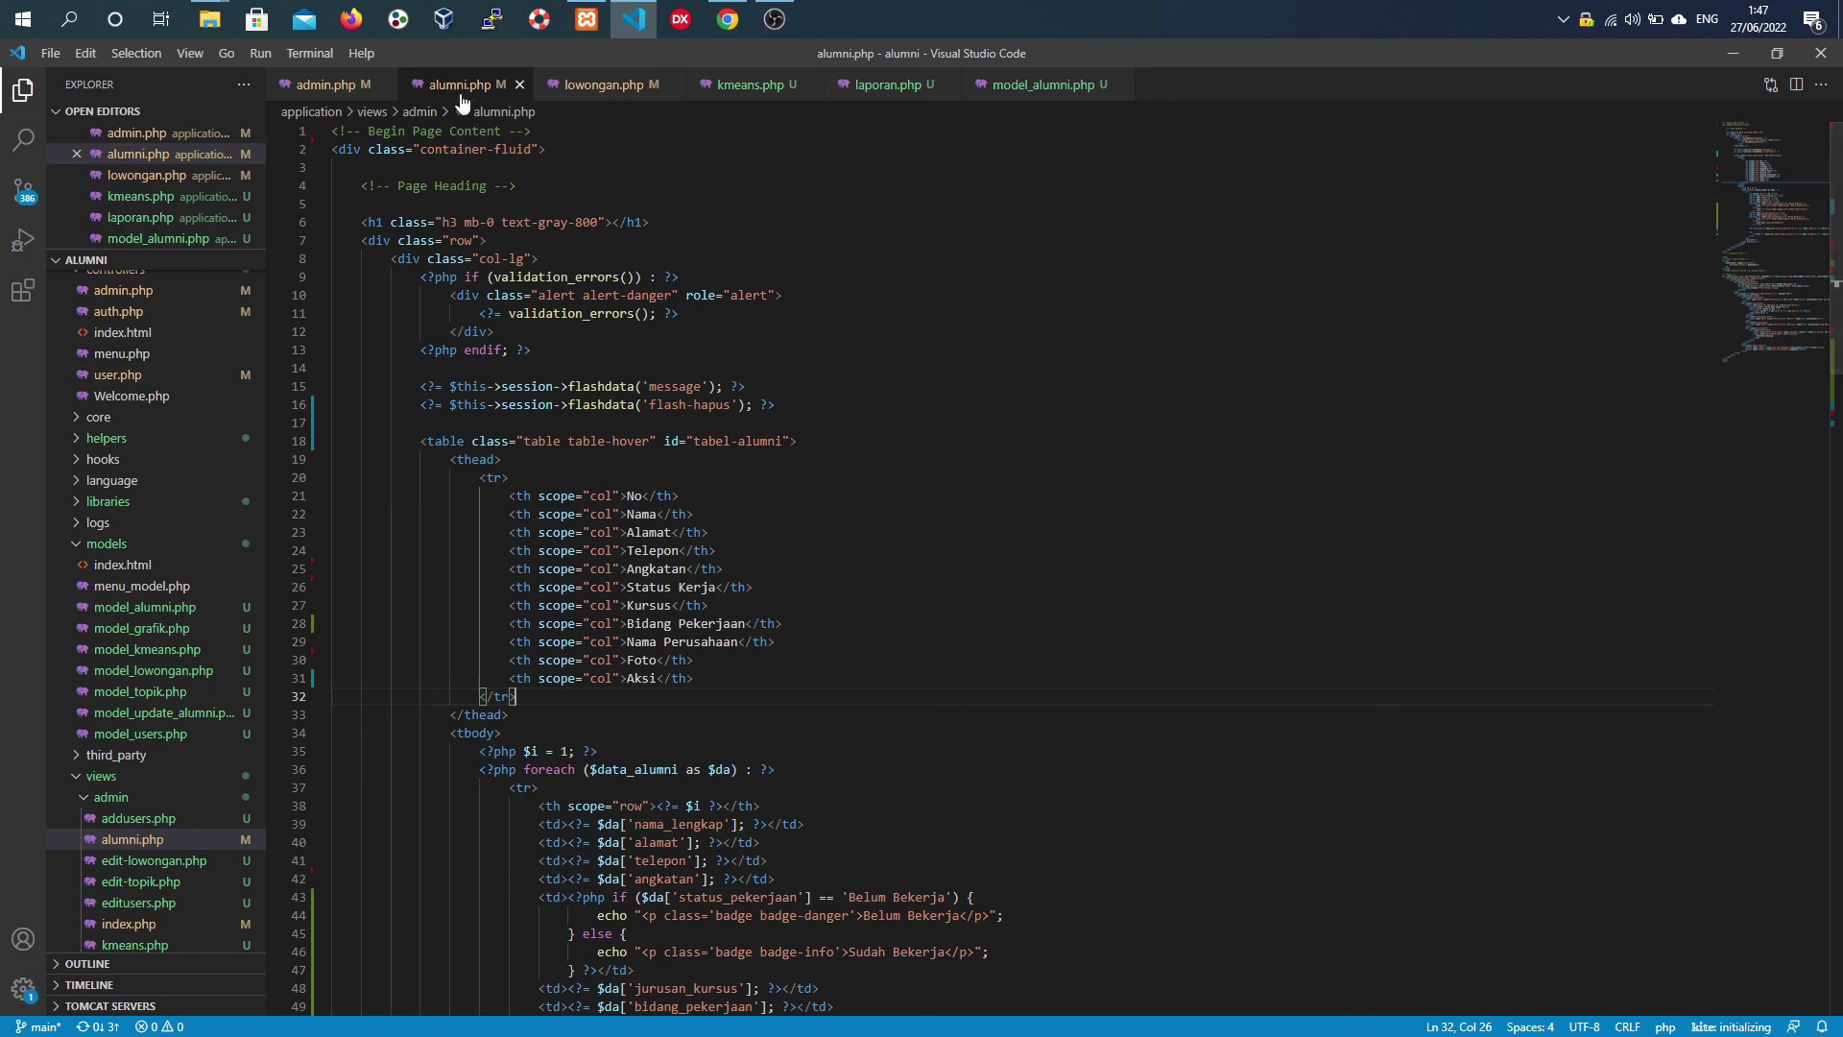
- Switch to the browser's login page, then bring OBS Studio to the front
click(728, 21)
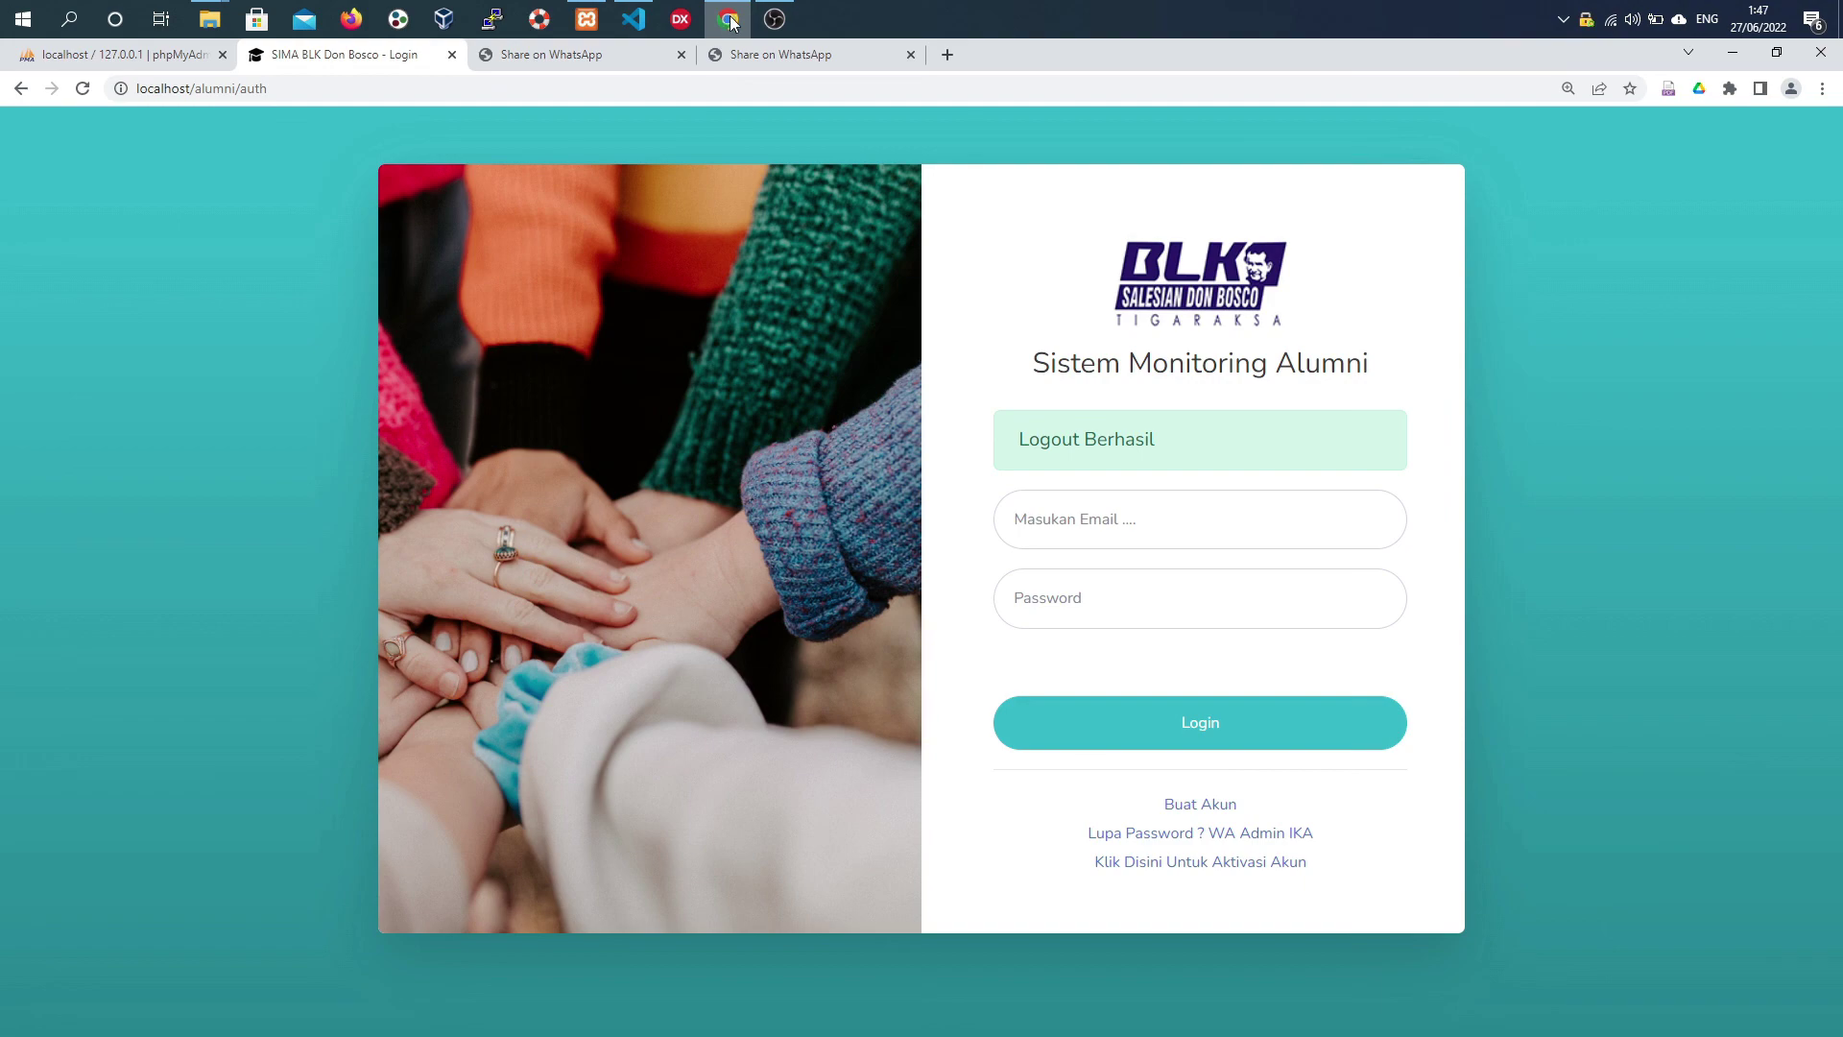
mouse_move(782, 25)
click(827, 111)
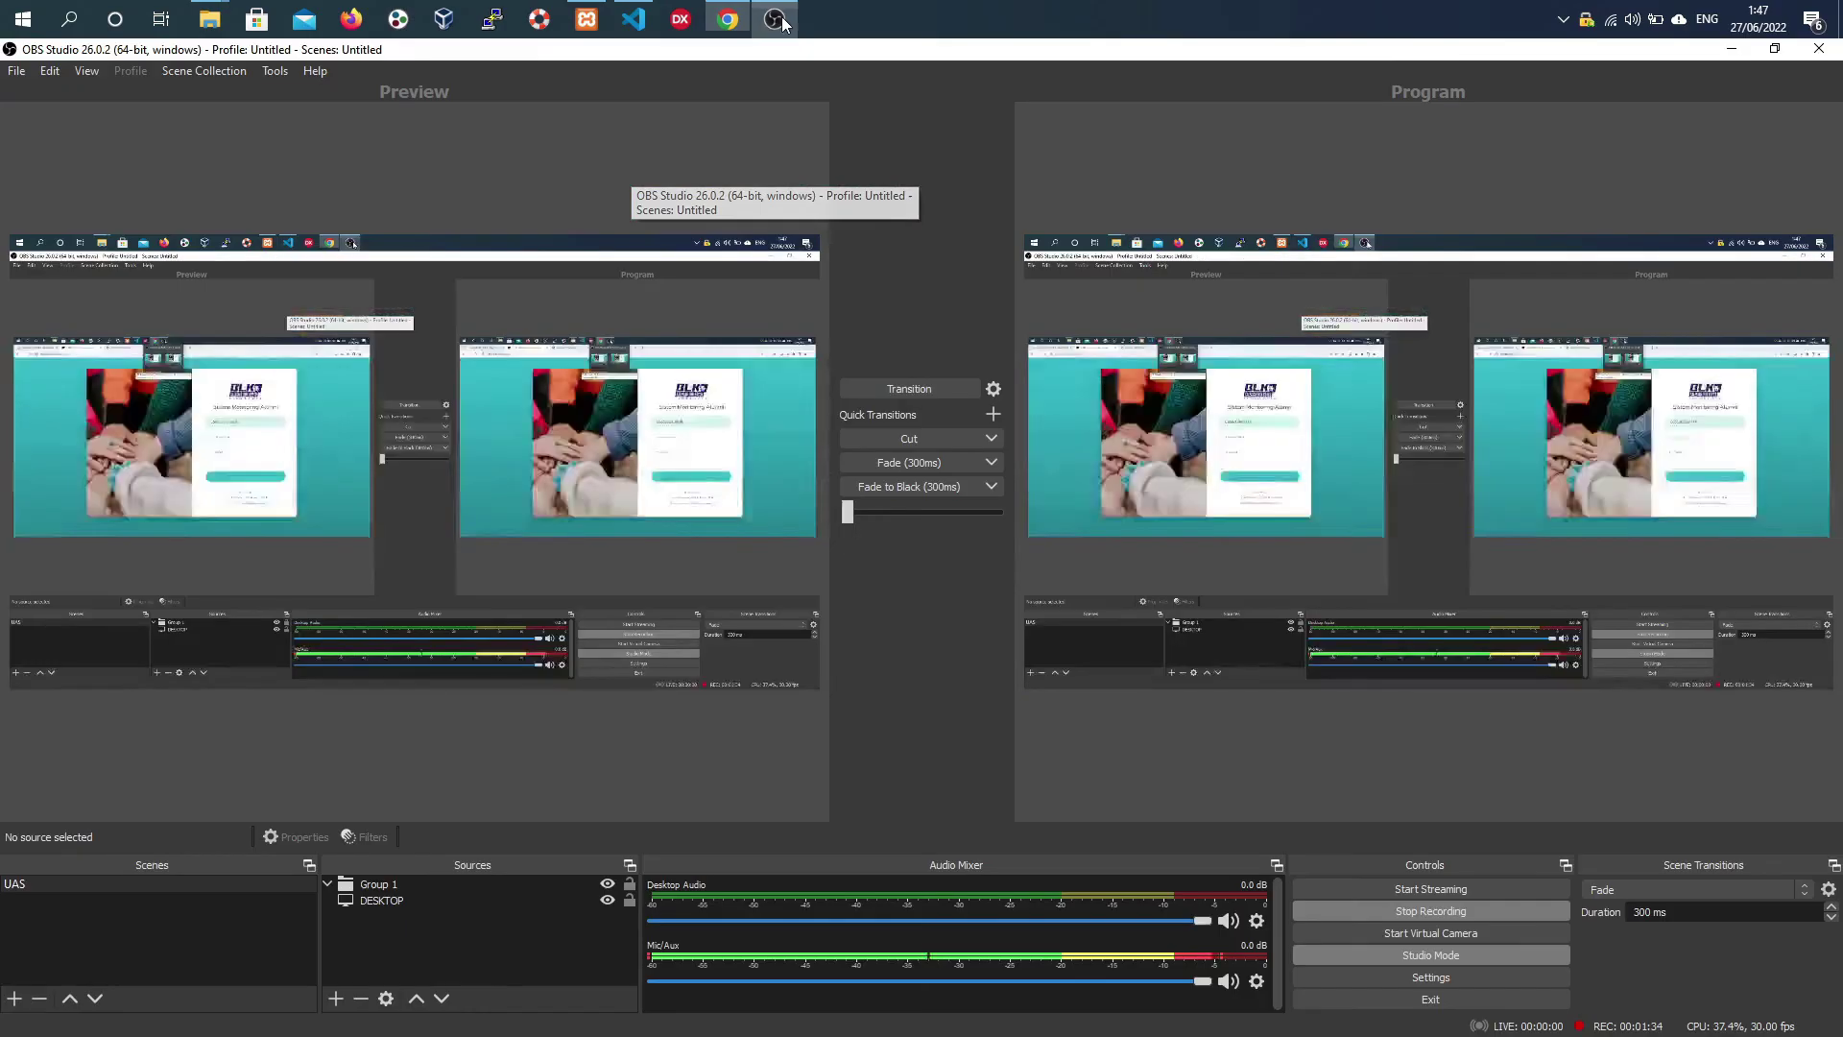